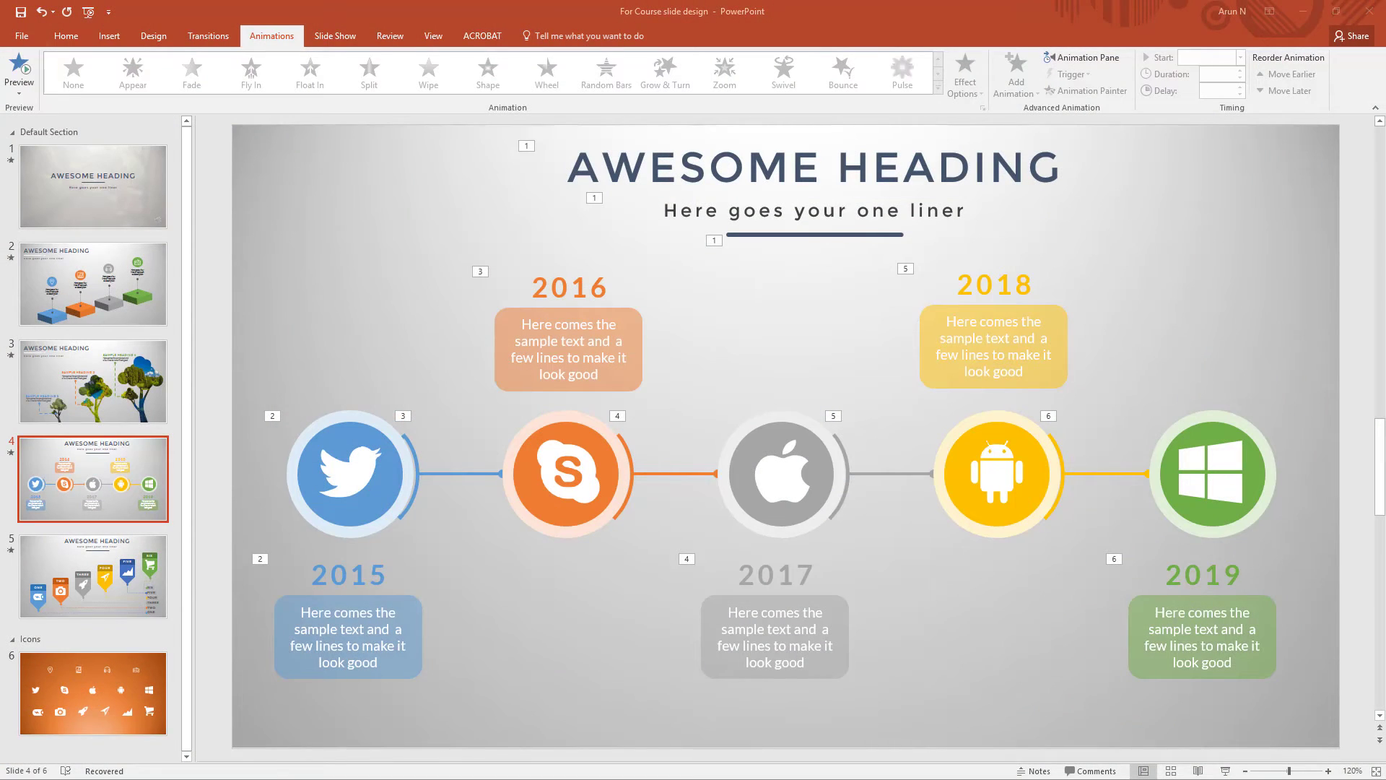
# Step: Preview the timeline slide's animation, then go to the blank slide 3 of the course presentation
pyautogui.click(25, 71)
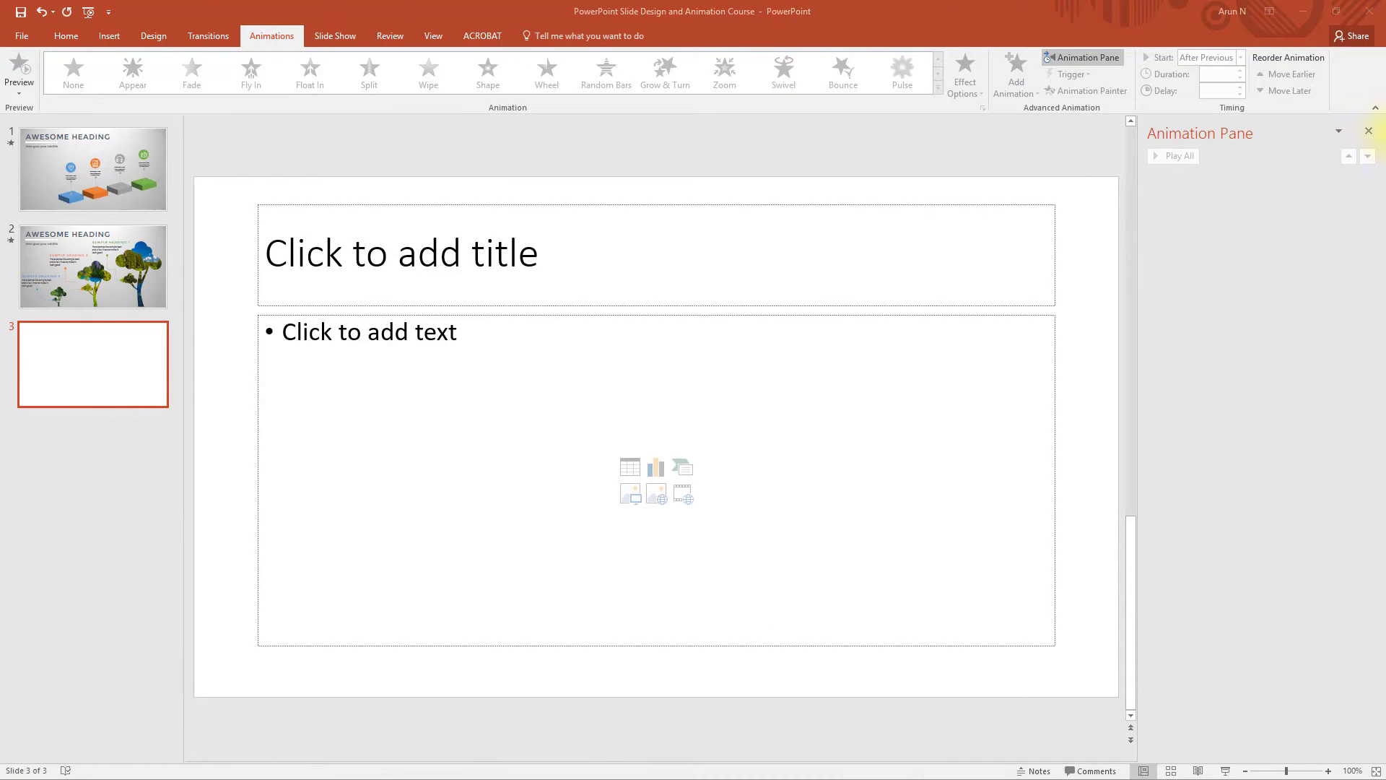
# Step: Close the Animation Pane and delete every placeholder from slide 3
pyautogui.click(1369, 131)
pyautogui.click(1079, 199)
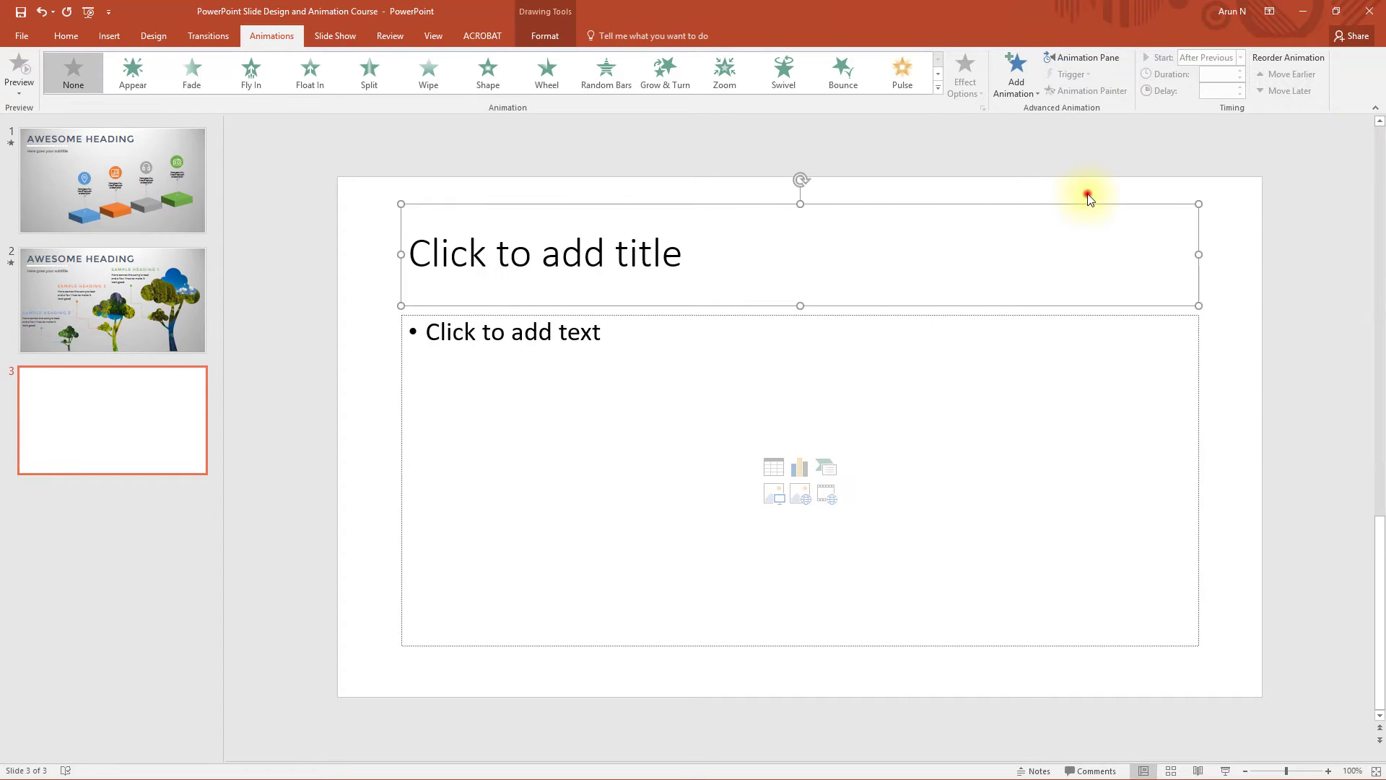
pyautogui.hotkey('ctrl', 'a')
pyautogui.press('Delete')
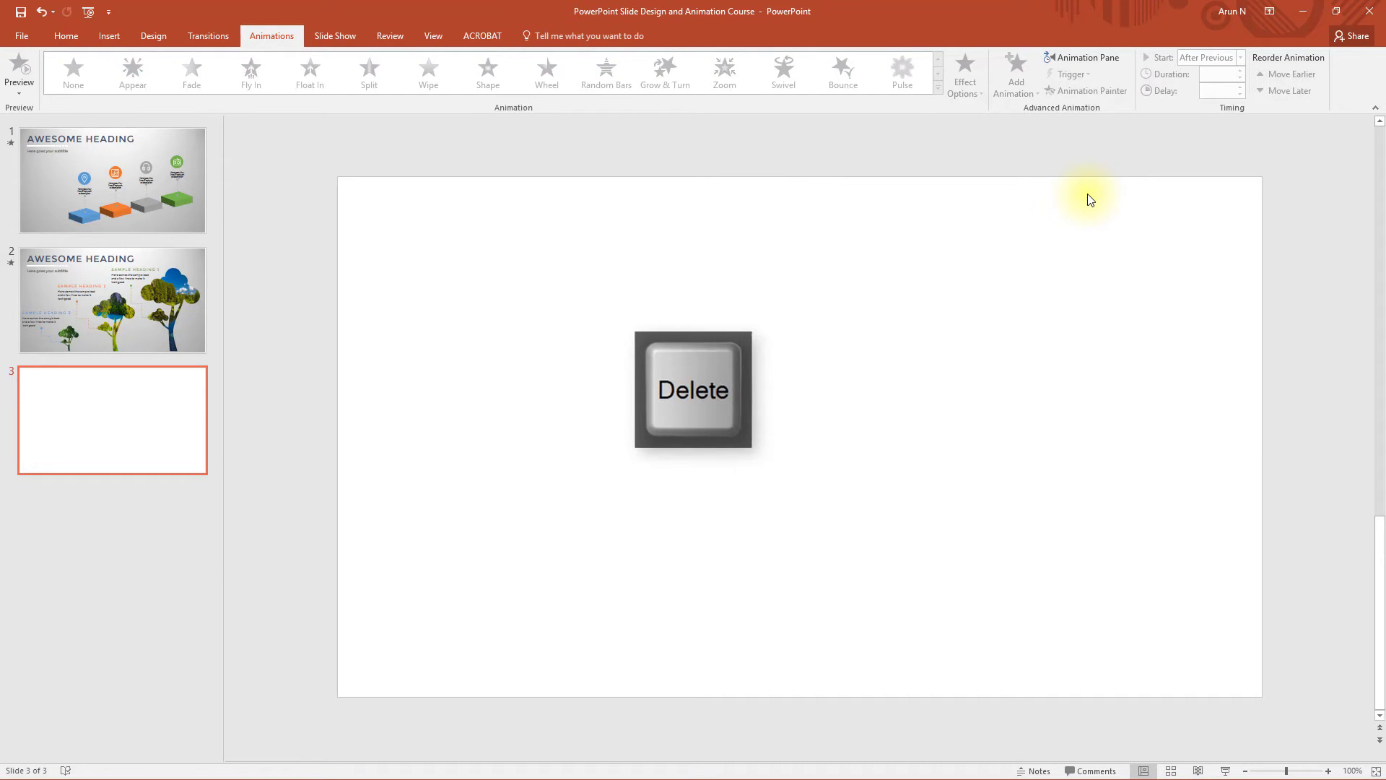
# Step: Give slide 3 a grey gradient fill background
pyautogui.click(153, 35)
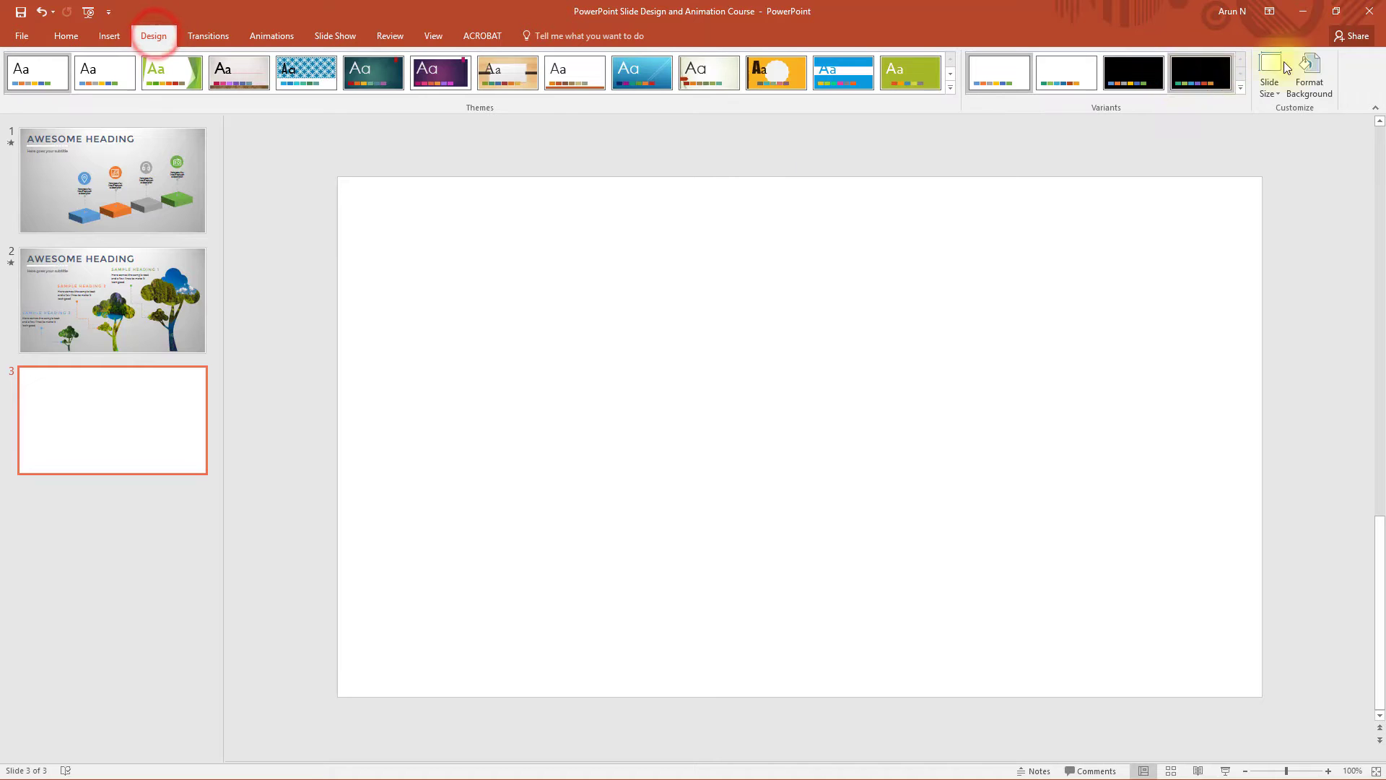
pyautogui.click(1308, 69)
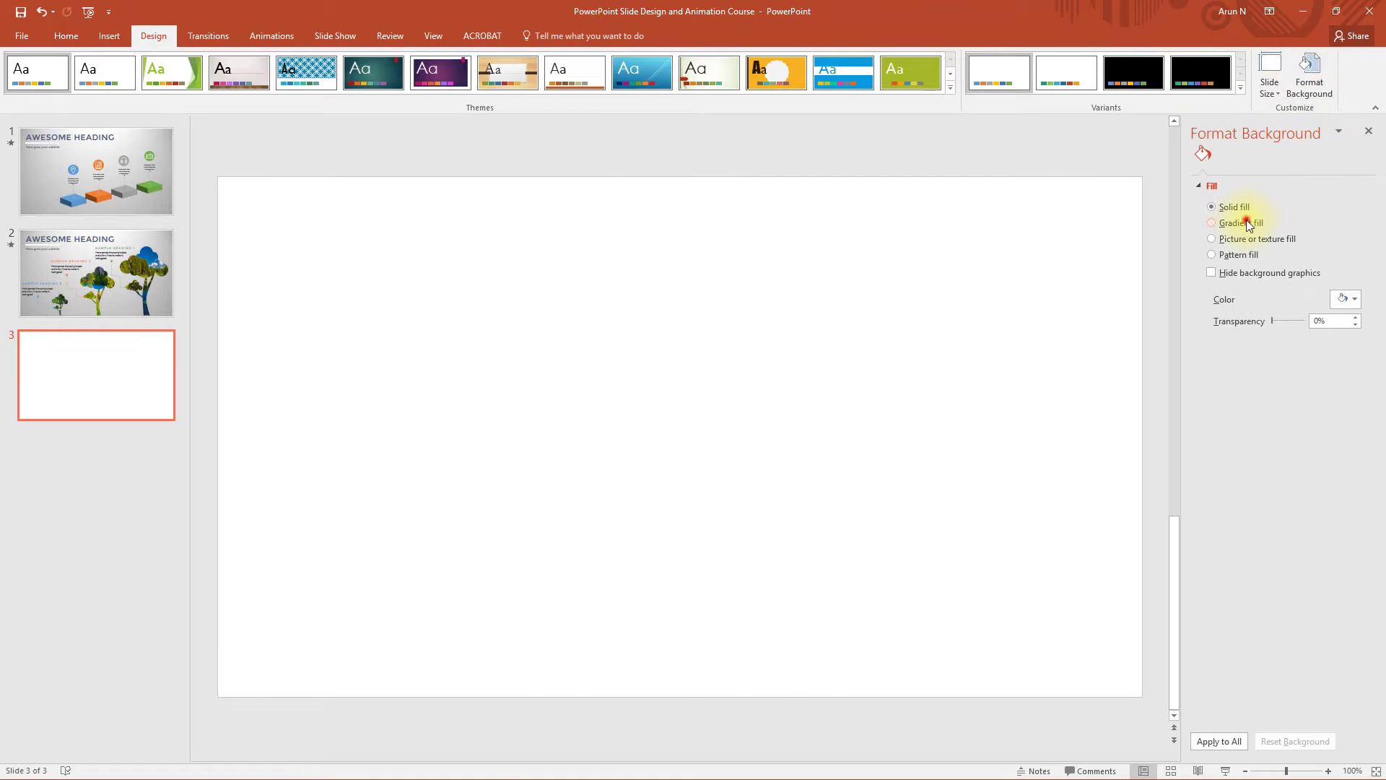
pyautogui.click(1242, 222)
pyautogui.click(1368, 132)
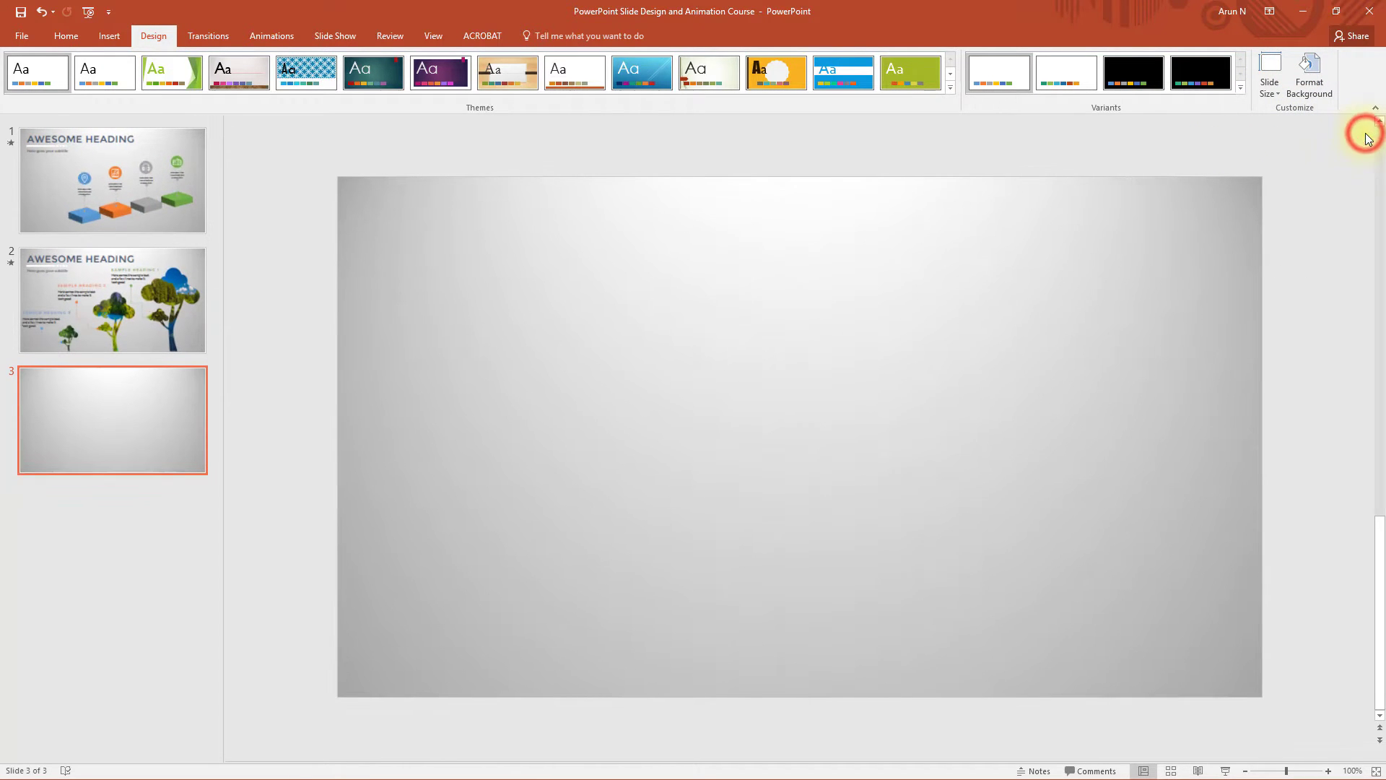
pyautogui.click(111, 31)
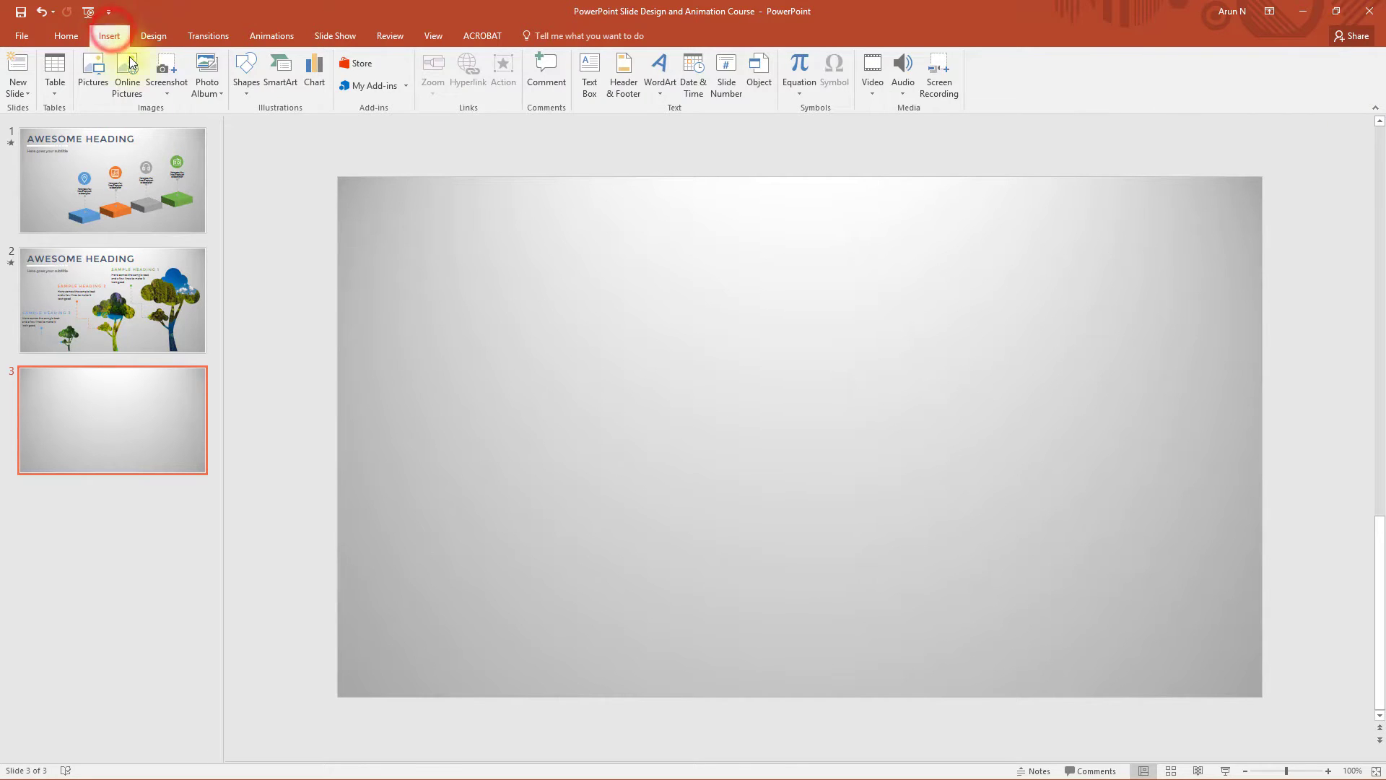
pyautogui.click(251, 94)
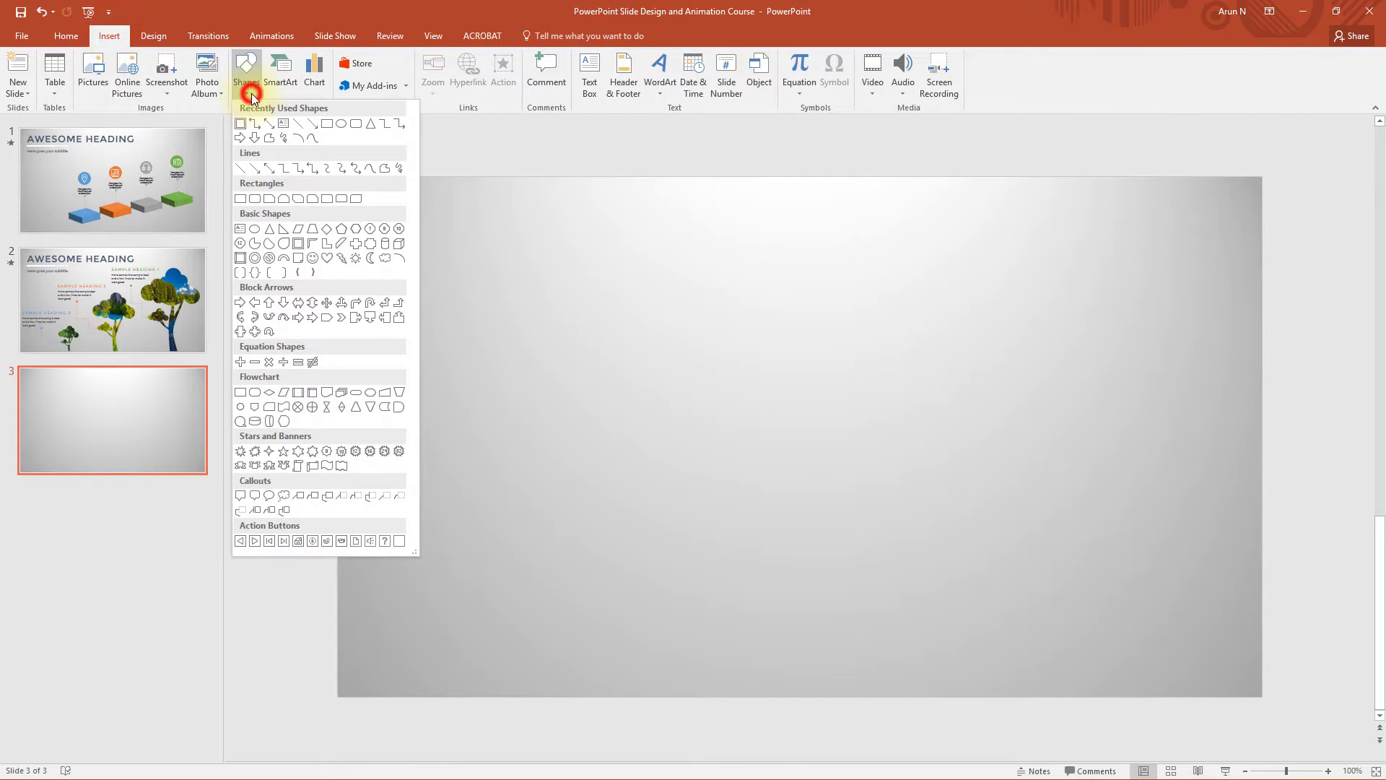
# Step: Draw a light-blue circle with no outline on the left of the slide
pyautogui.click(341, 125)
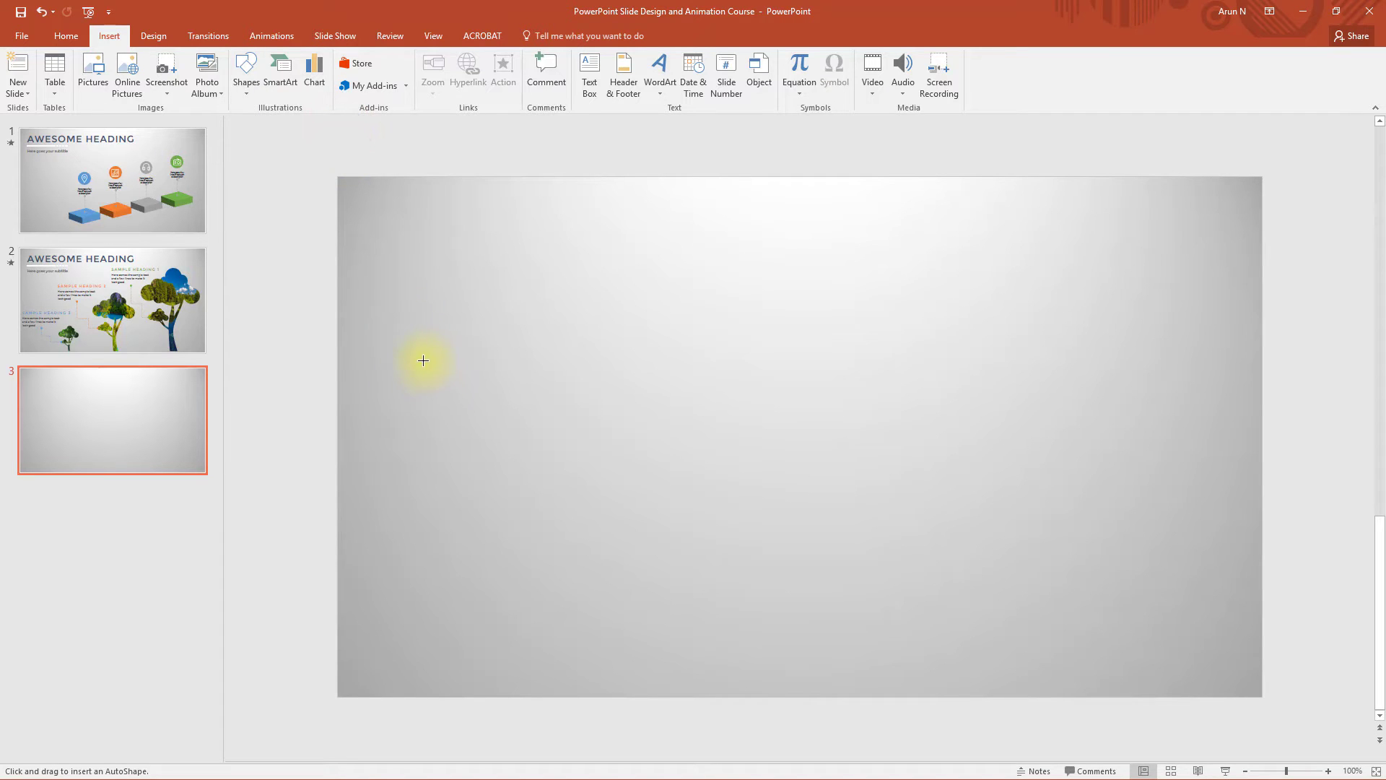
pyautogui.moveTo(423, 360); pyautogui.dragTo(542, 486)
pyautogui.click(524, 75)
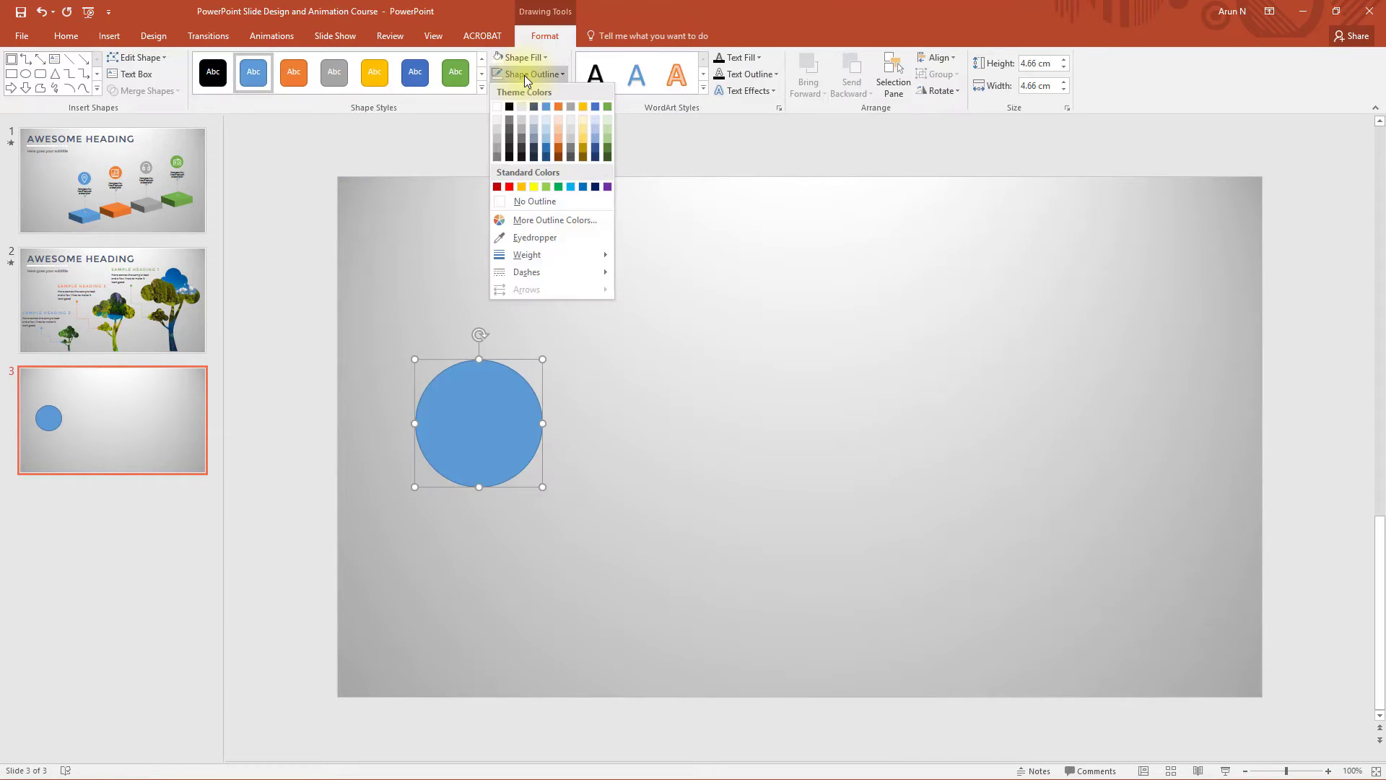
pyautogui.click(543, 205)
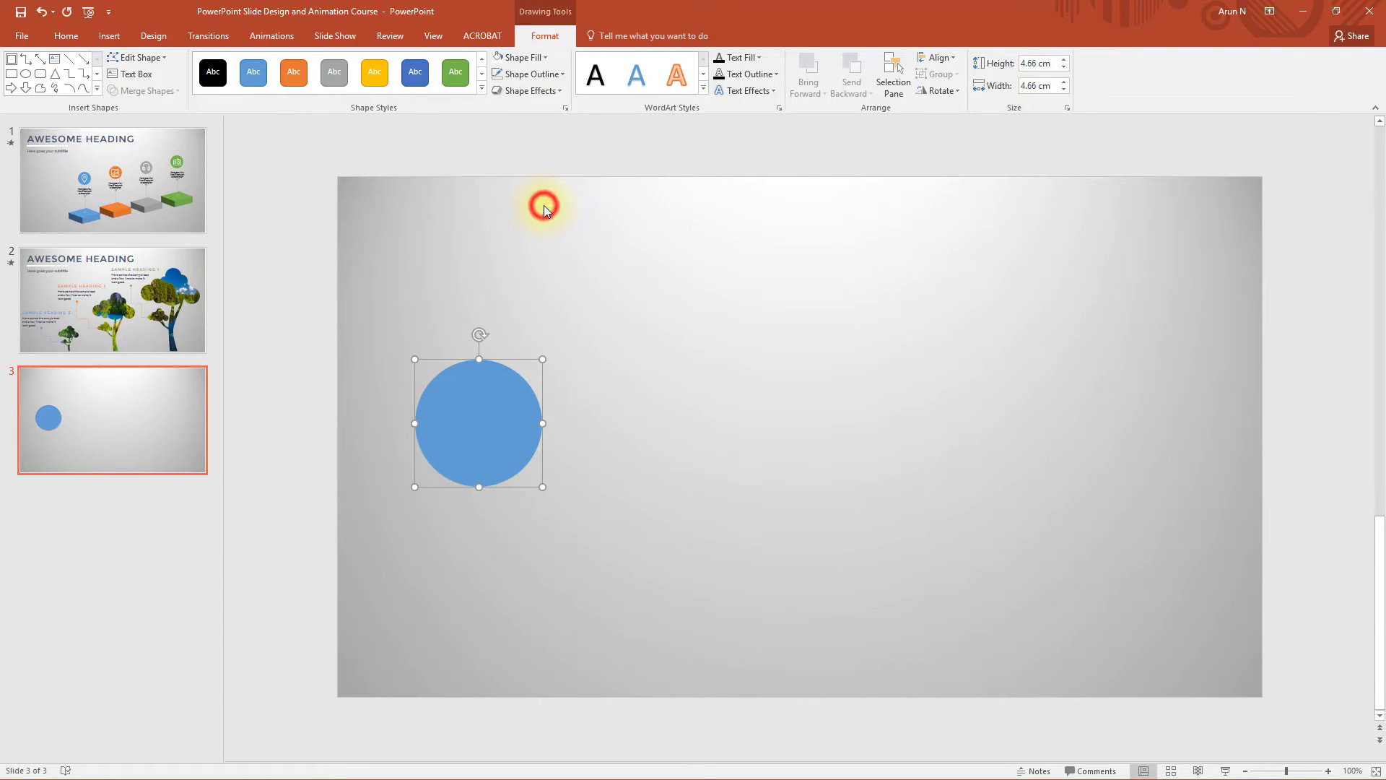
pyautogui.click(527, 58)
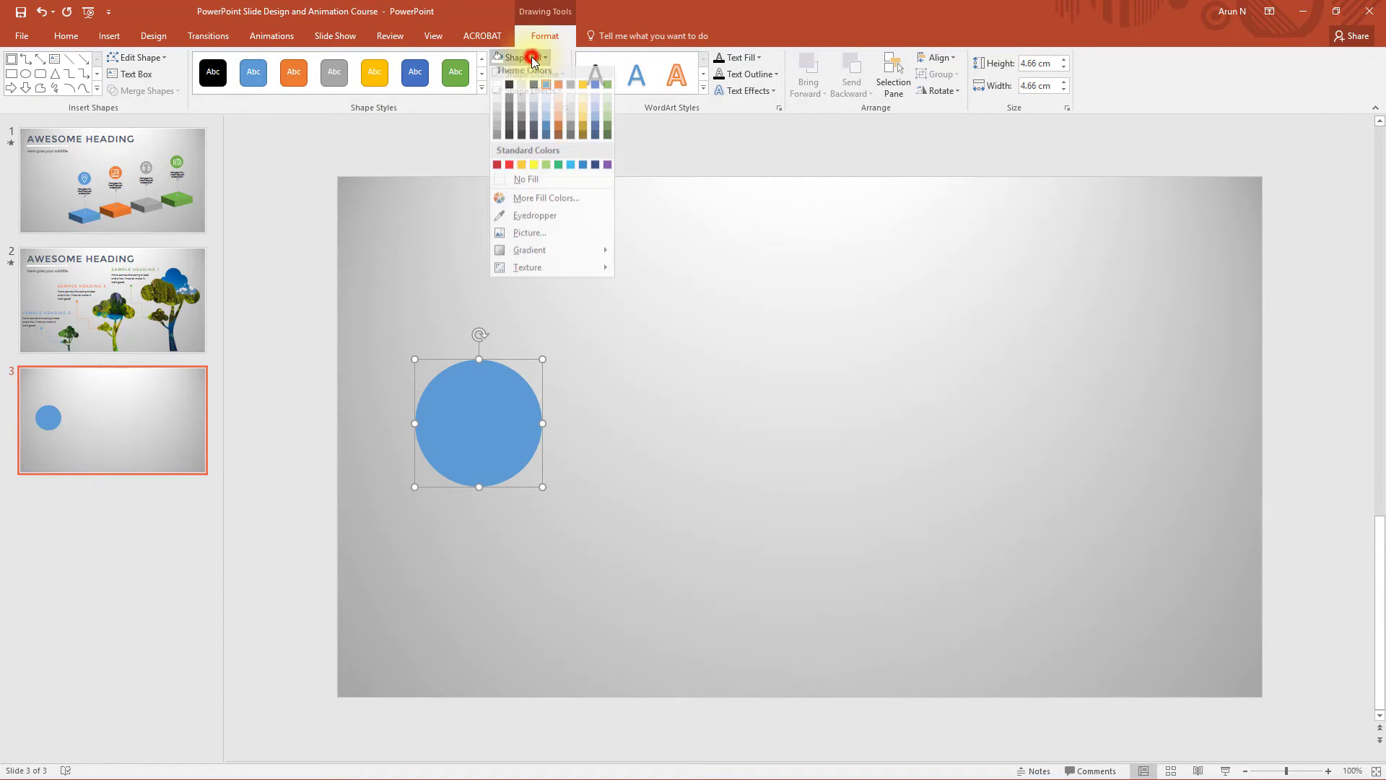
pyautogui.click(545, 103)
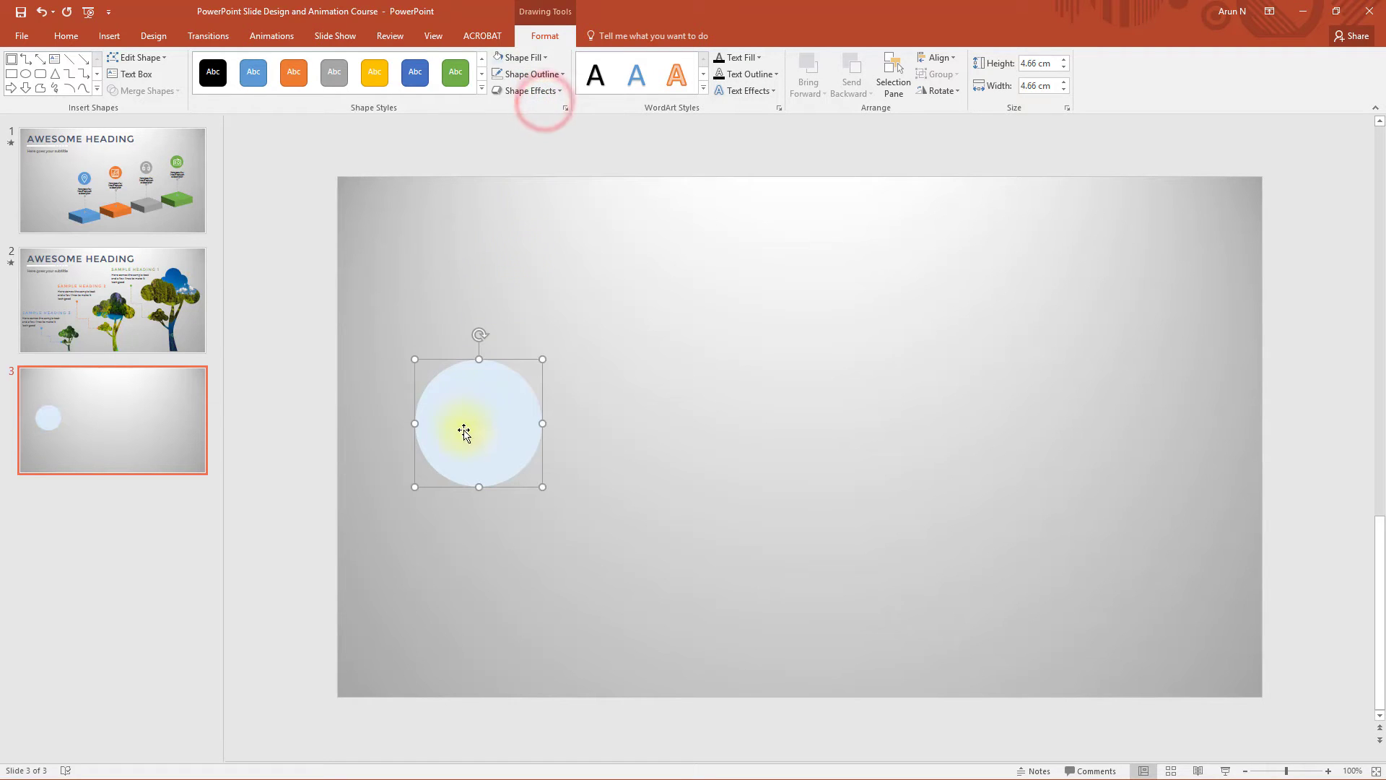
pyautogui.moveTo(460, 434); pyautogui.dragTo(587, 388)
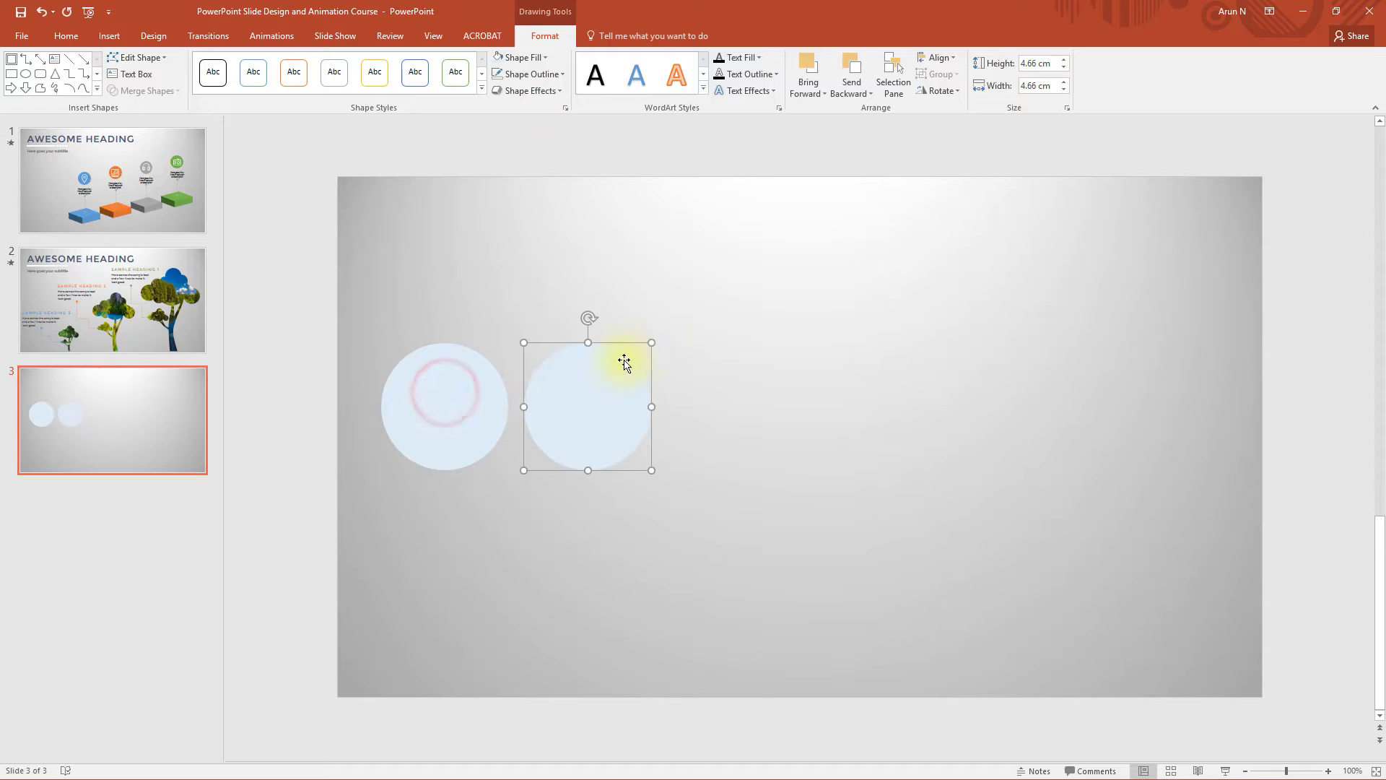
# Step: Duplicate the circle, shrink the copy to 4.08 cm, fill it blue and centre it on the first
pyautogui.click(650, 342)
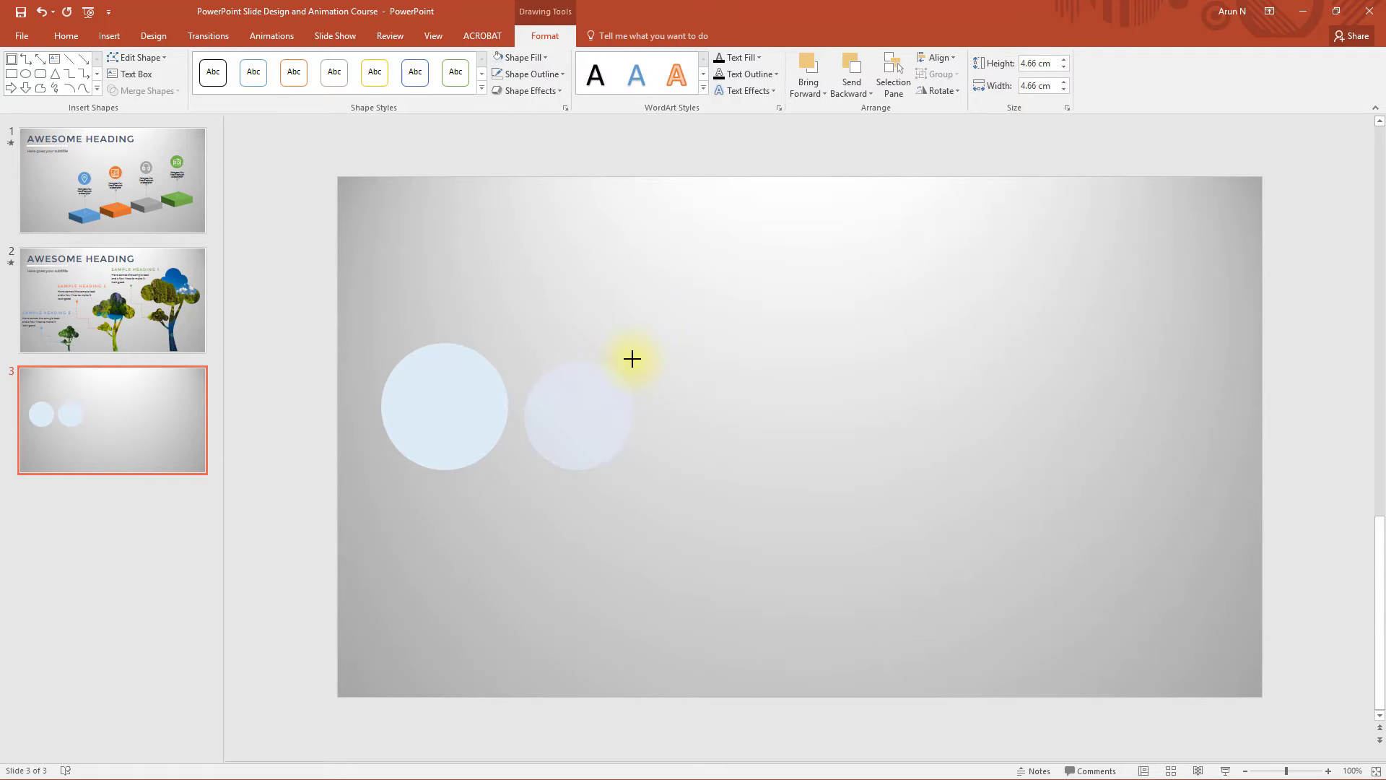
pyautogui.moveTo(631, 358); pyautogui.dragTo(631, 358)
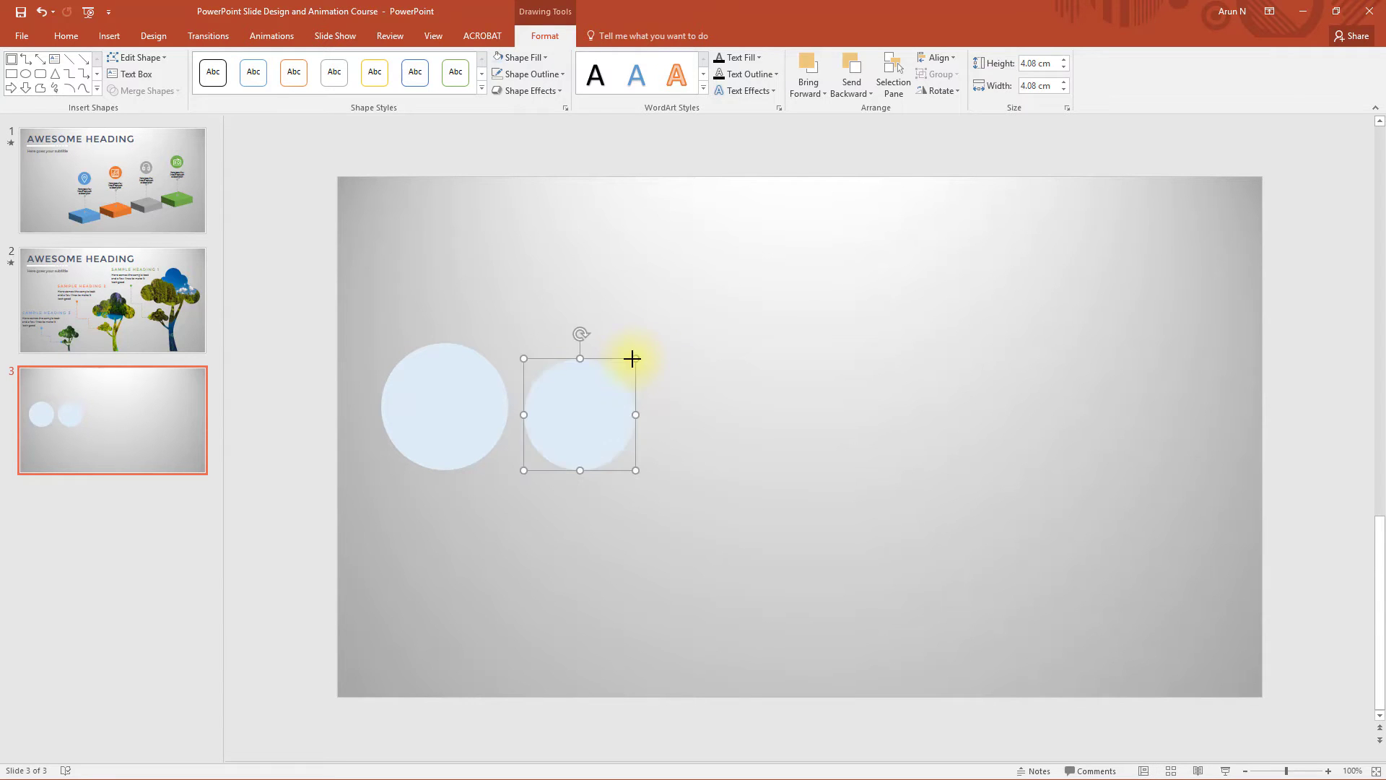
pyautogui.click(526, 60)
pyautogui.click(544, 89)
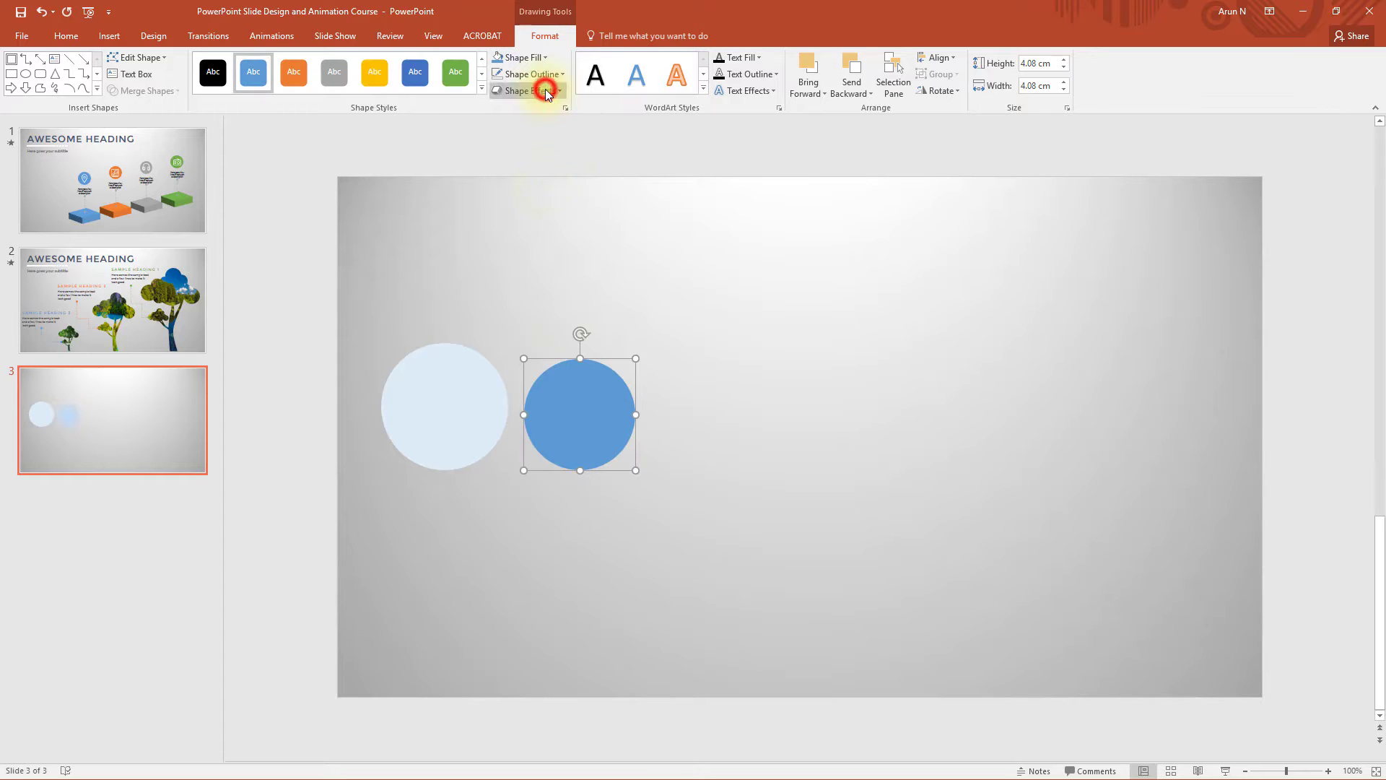
pyautogui.moveTo(579, 405); pyautogui.dragTo(441, 400)
pyautogui.moveTo(554, 526); pyautogui.dragTo(317, 301)
# Step: Copy the two-circle badge, paste four copies, and move two of them to the right side
pyautogui.hotkey('ctrl', 'c')
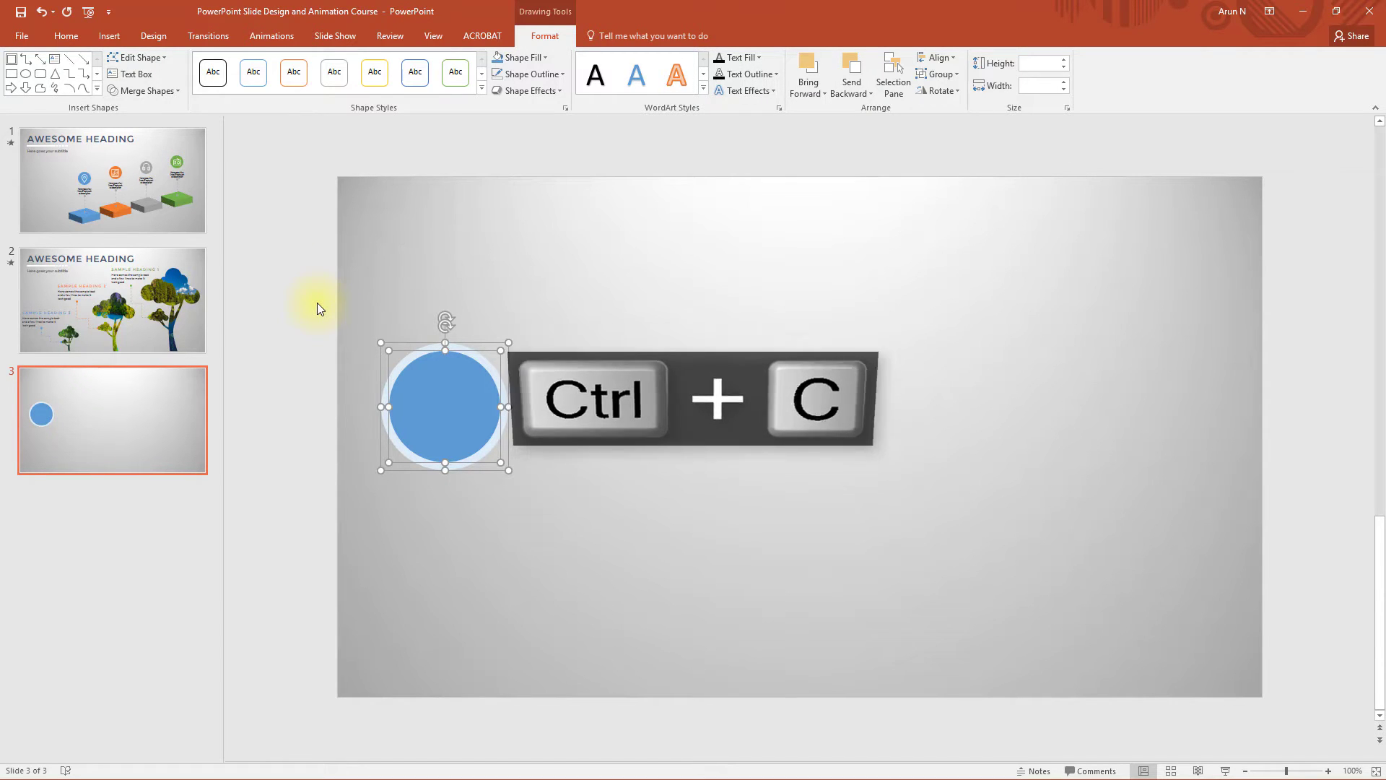
pyautogui.hotkey('ctrl', 'v')
pyautogui.hotkey('ctrl', 'v')
pyautogui.hotkey('ctrl', 'v')
pyautogui.hotkey('ctrl', 'v')
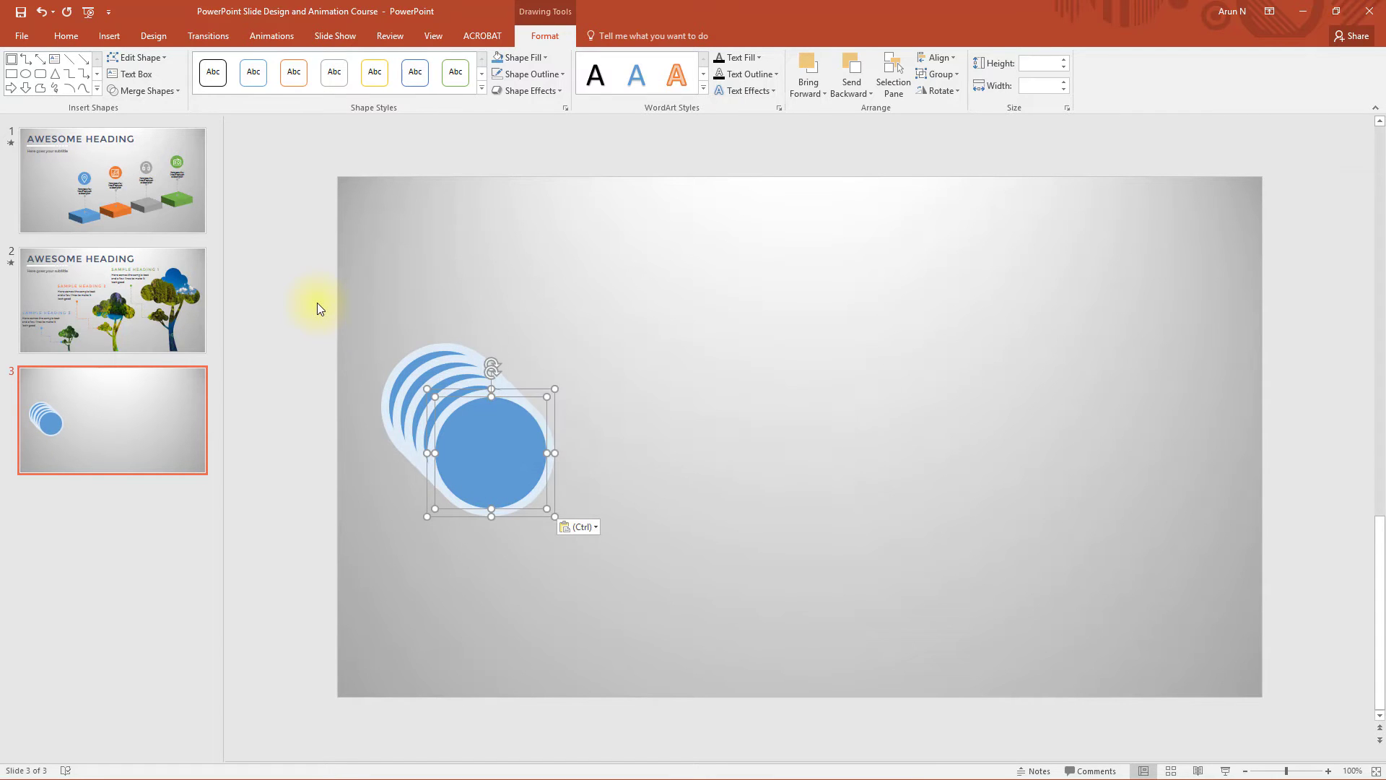
pyautogui.moveTo(499, 461); pyautogui.dragTo(1096, 420)
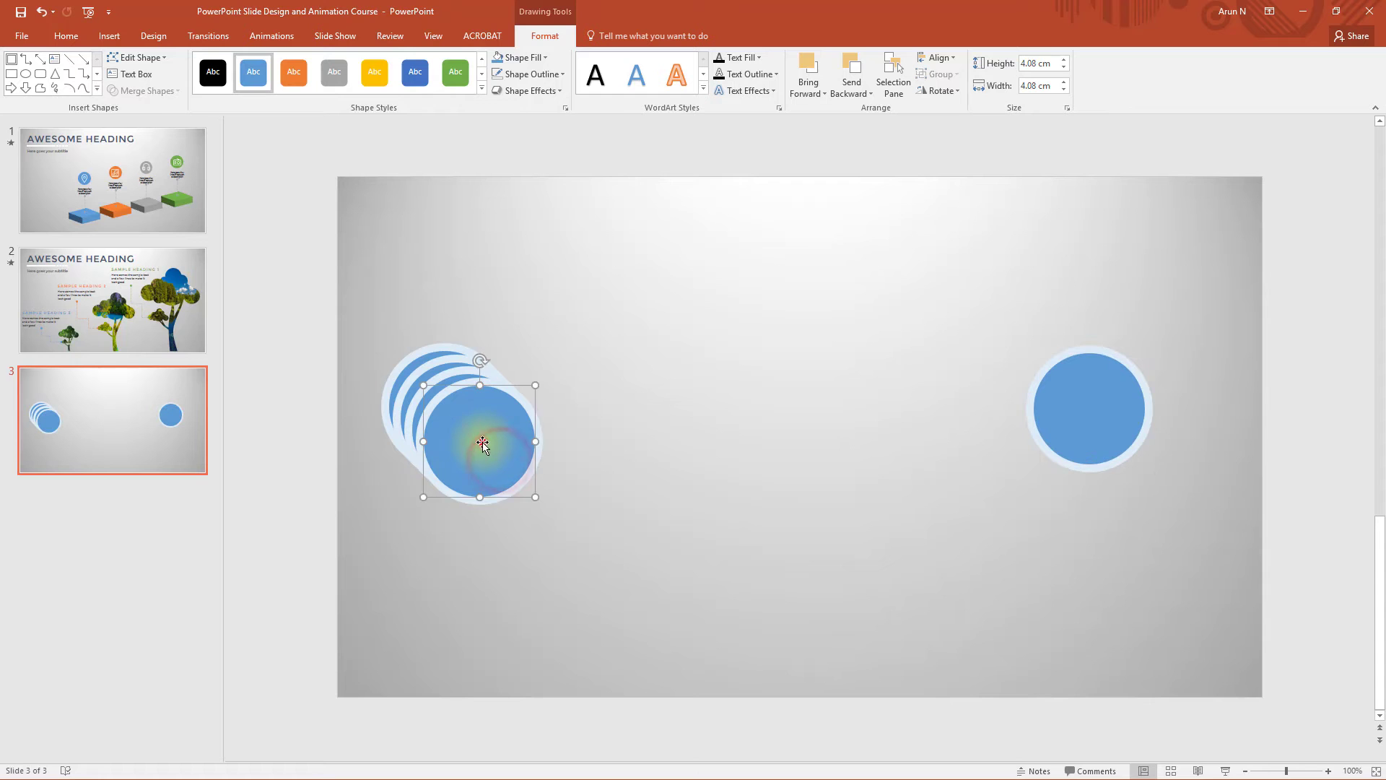
pyautogui.click(482, 443)
pyautogui.click(488, 502)
pyautogui.moveTo(484, 449); pyautogui.dragTo(911, 400)
# Step: Move the remaining copies to the centre and second positions to complete the five-badge row
pyautogui.click(478, 443)
pyautogui.click(477, 488)
pyautogui.moveTo(477, 440); pyautogui.dragTo(510, 445)
pyautogui.click(621, 491)
pyautogui.click(532, 456)
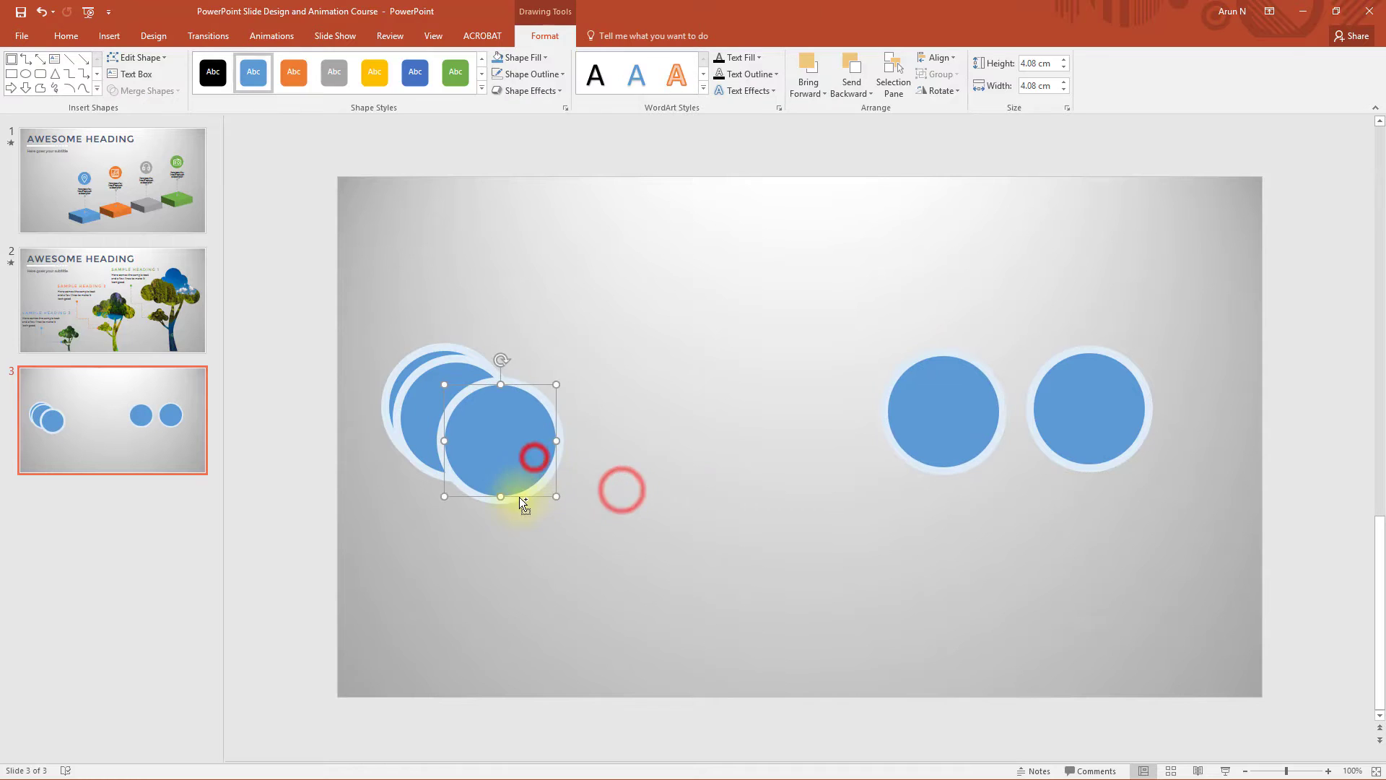
pyautogui.click(513, 495)
pyautogui.click(514, 471)
pyautogui.moveTo(509, 475); pyautogui.dragTo(773, 448)
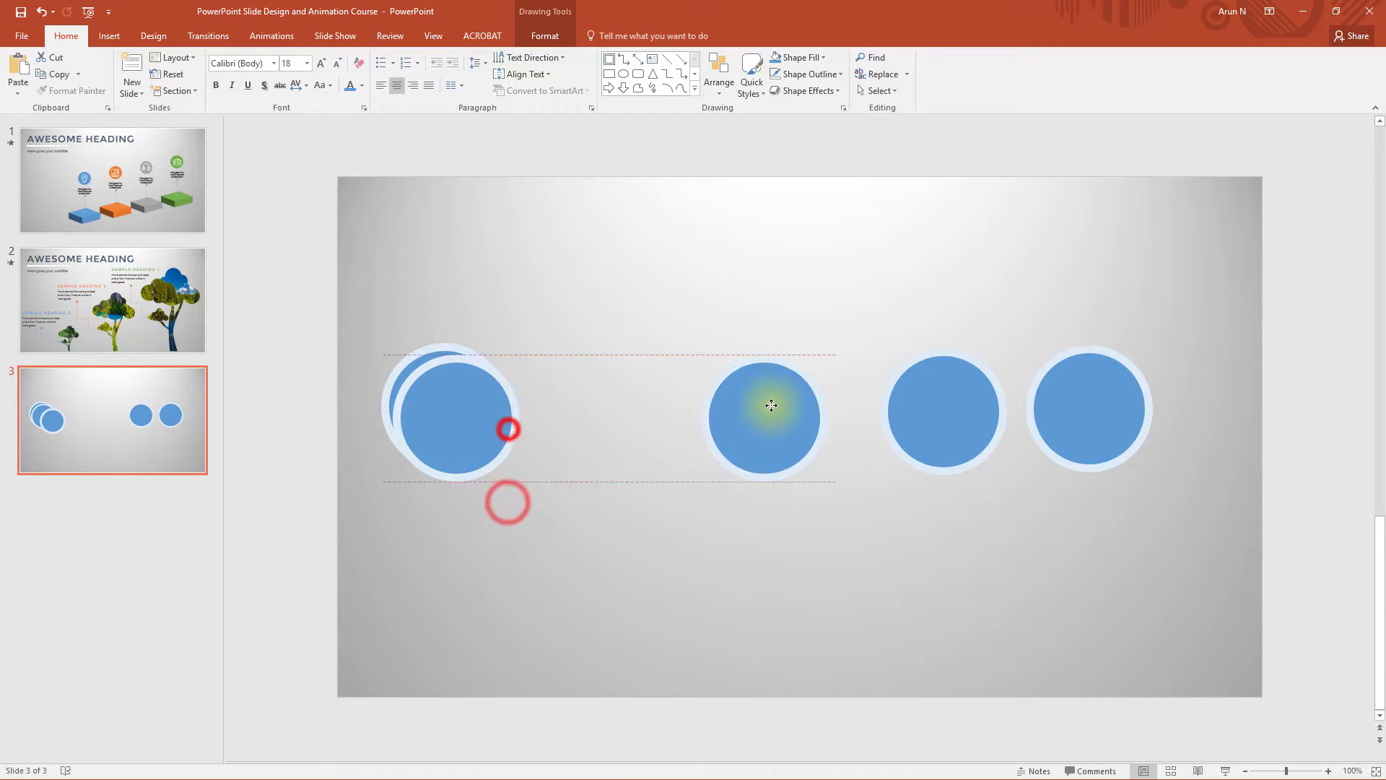
pyautogui.click(454, 413)
pyautogui.click(455, 483)
pyautogui.moveTo(454, 431); pyautogui.dragTo(588, 411)
pyautogui.click(662, 525)
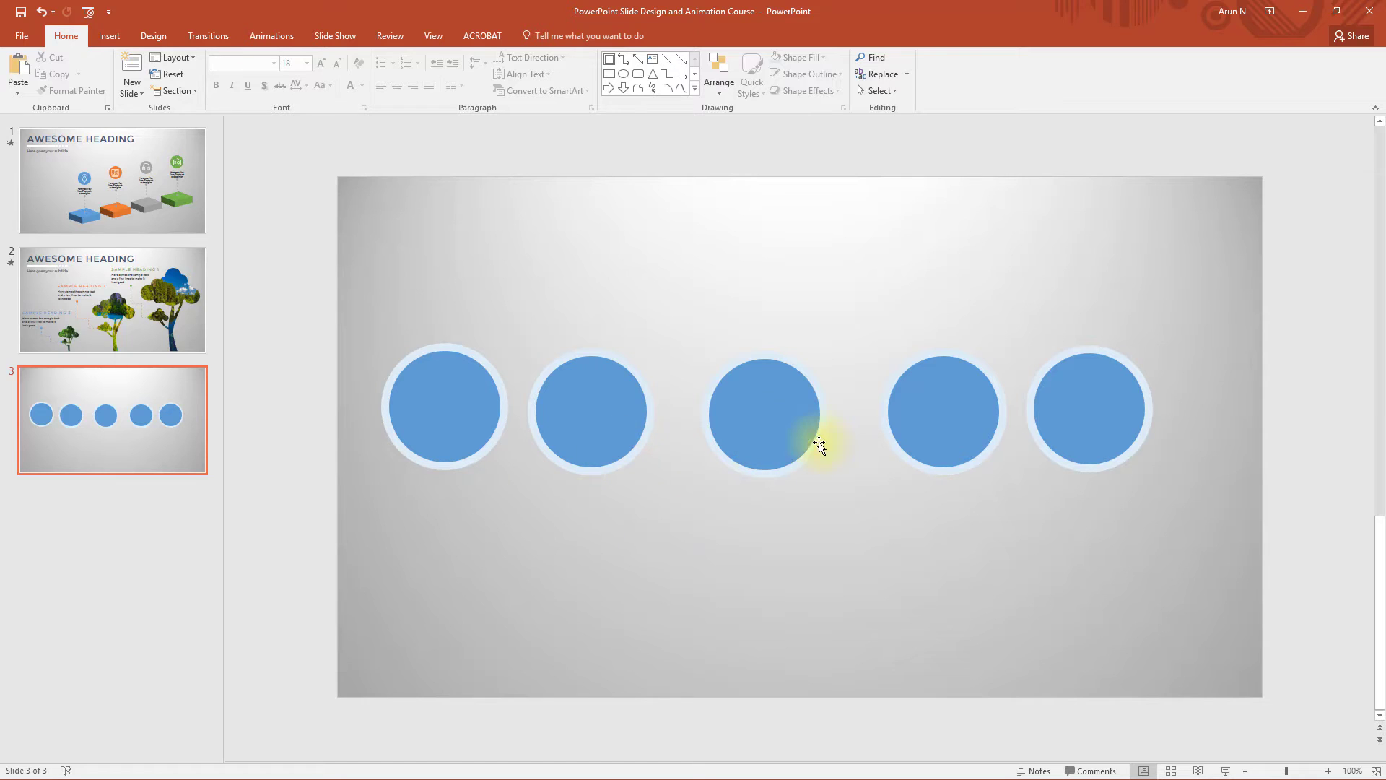
# Step: Paste the Twitter, Skype, Apple, Android and Windows icons from the icons slide onto the circles
pyautogui.keyDown('ctrl'); pyautogui.scroll(-5, 813, 449); pyautogui.keyUp('ctrl')
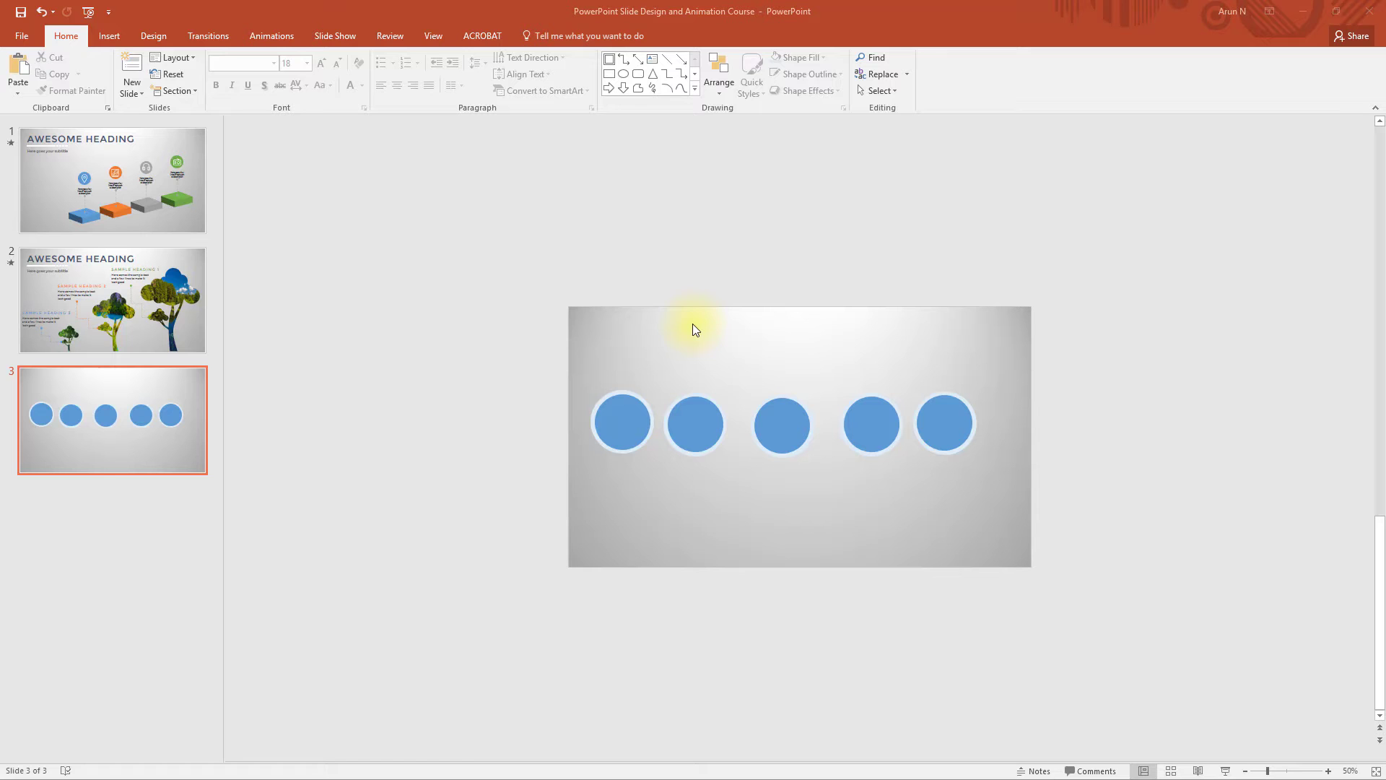
pyautogui.hotkey('ctrl', 'c')
pyautogui.click(682, 262)
pyautogui.hotkey('ctrl', 'v')
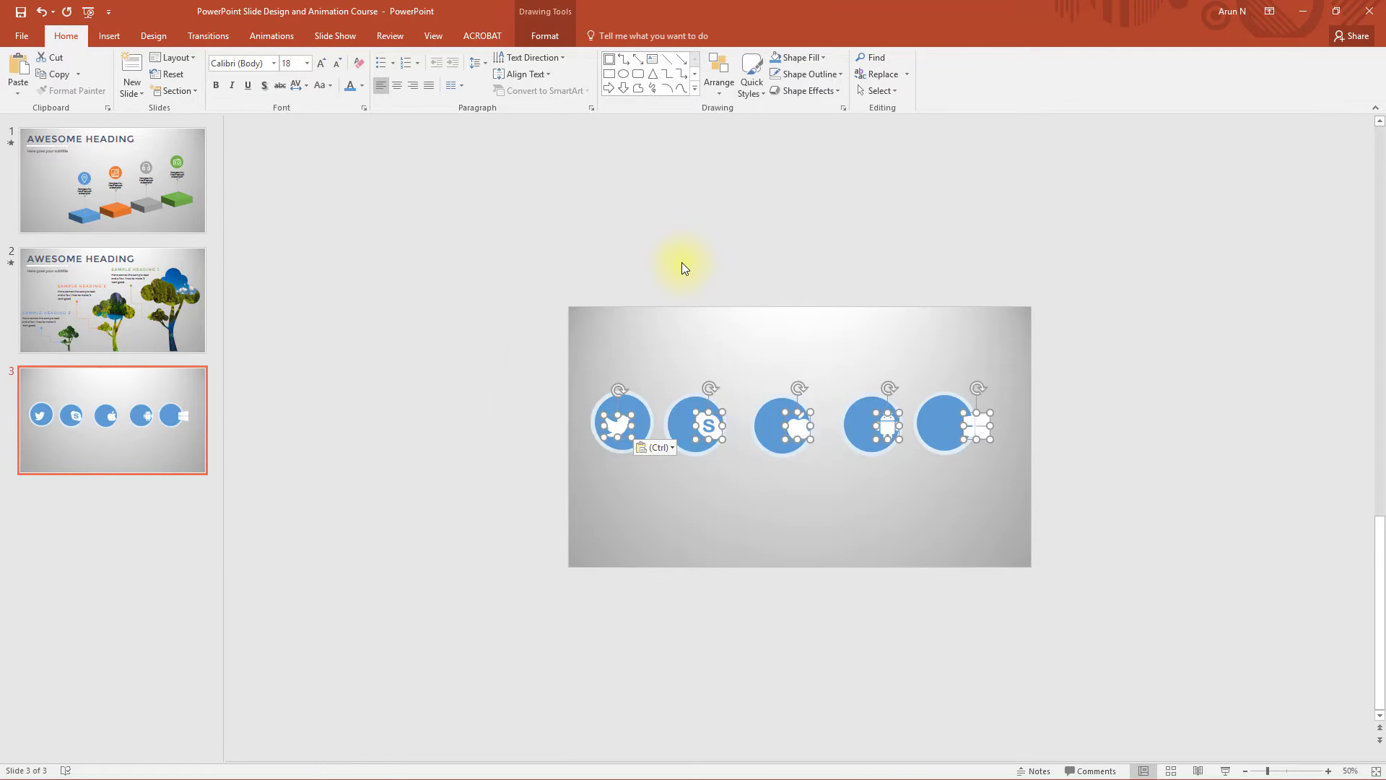
pyautogui.click(612, 427)
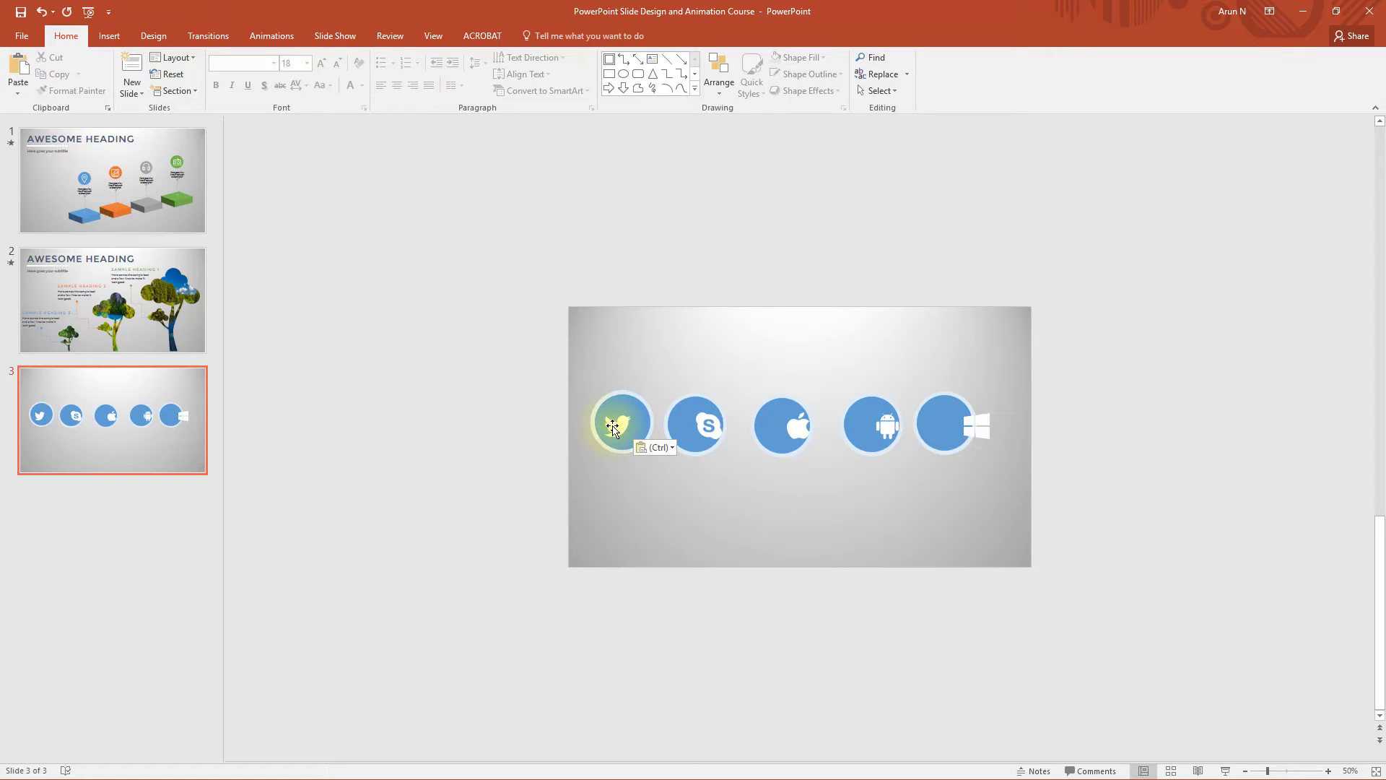
pyautogui.moveTo(643, 451); pyautogui.dragTo(659, 479)
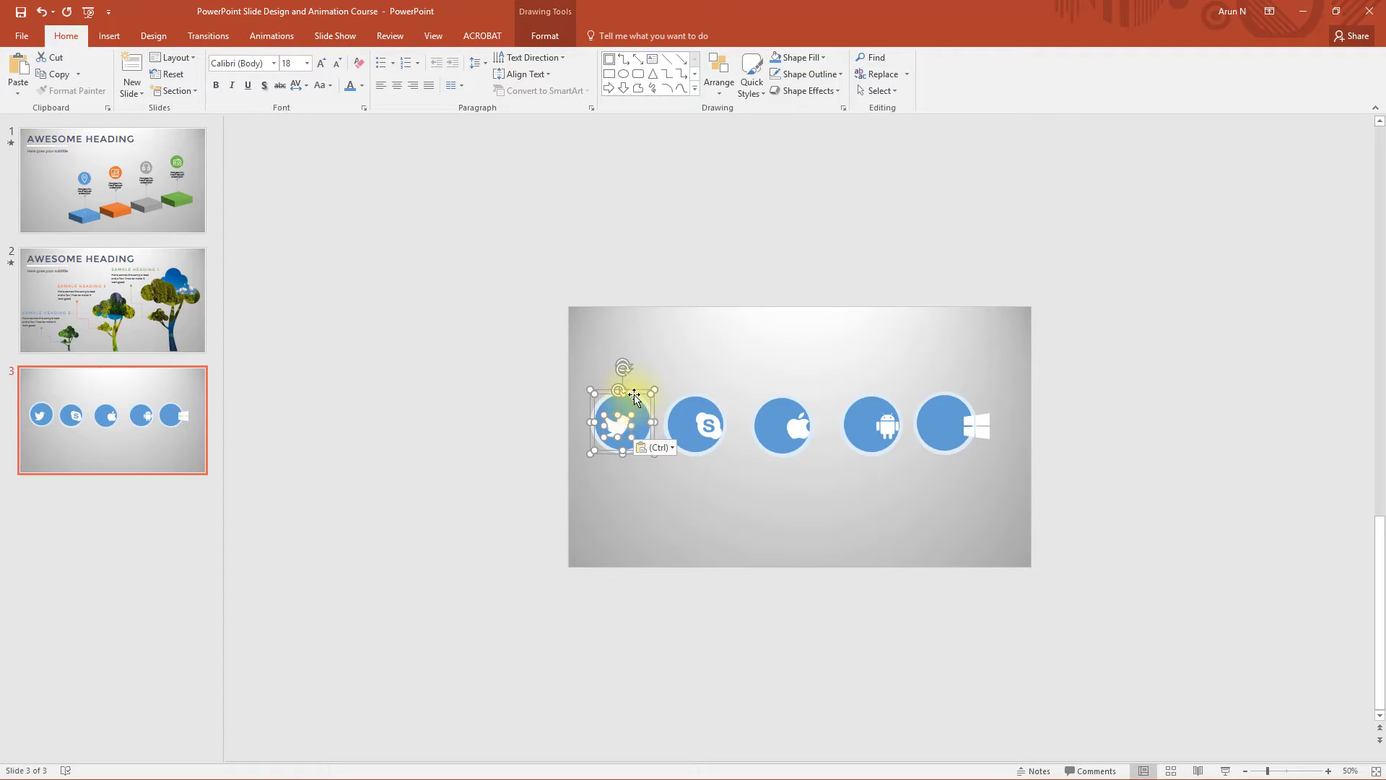
# Step: Apply Align Center and Align Middle so the Twitter bird sits dead centre in its circle
pyautogui.click(711, 94)
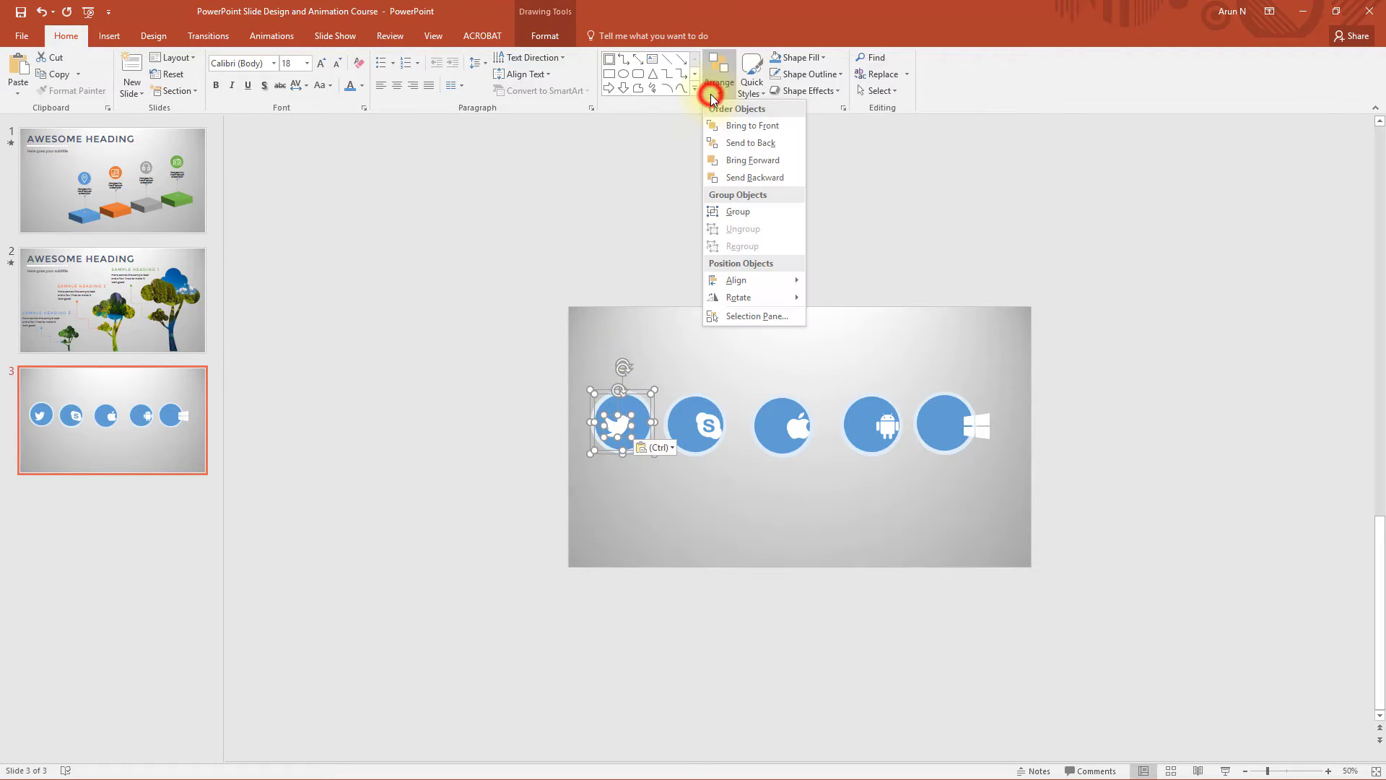
pyautogui.moveTo(752, 274)
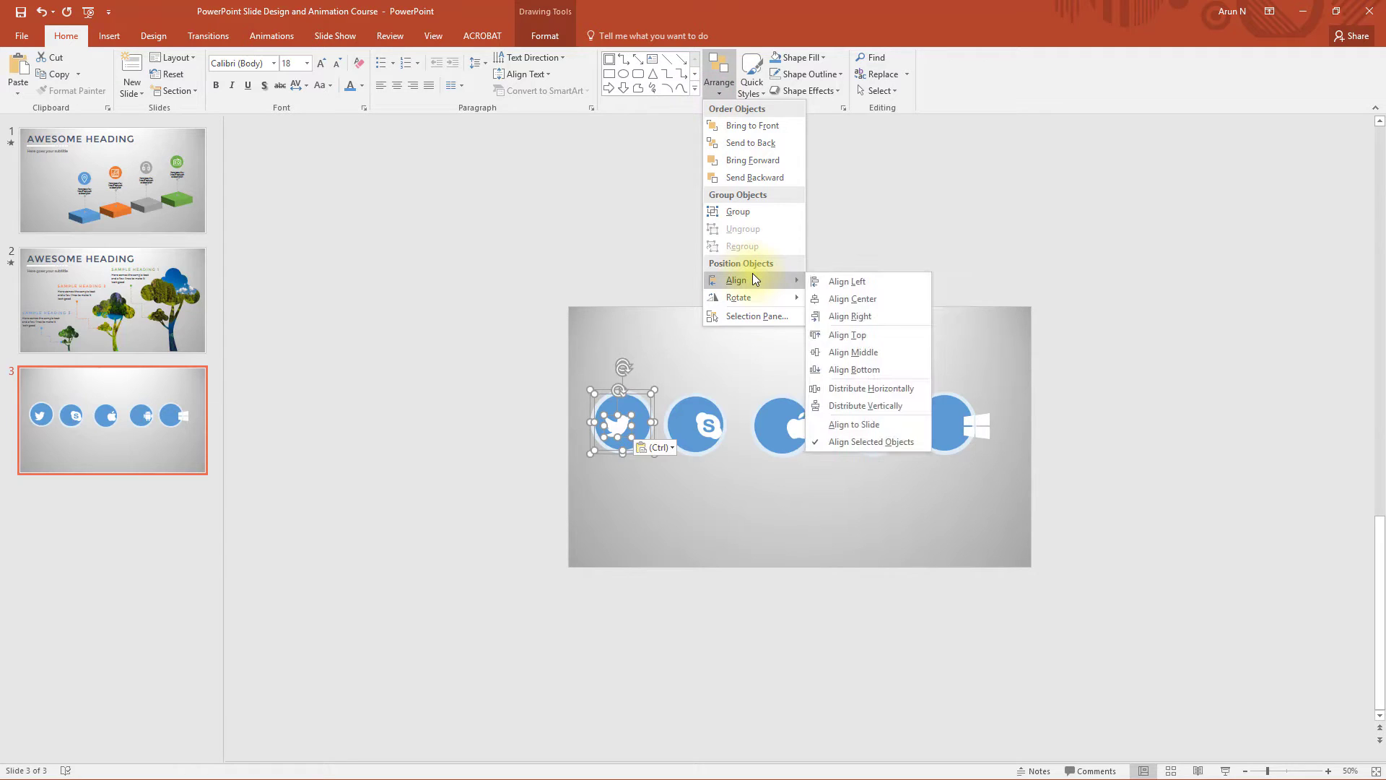
pyautogui.click(855, 294)
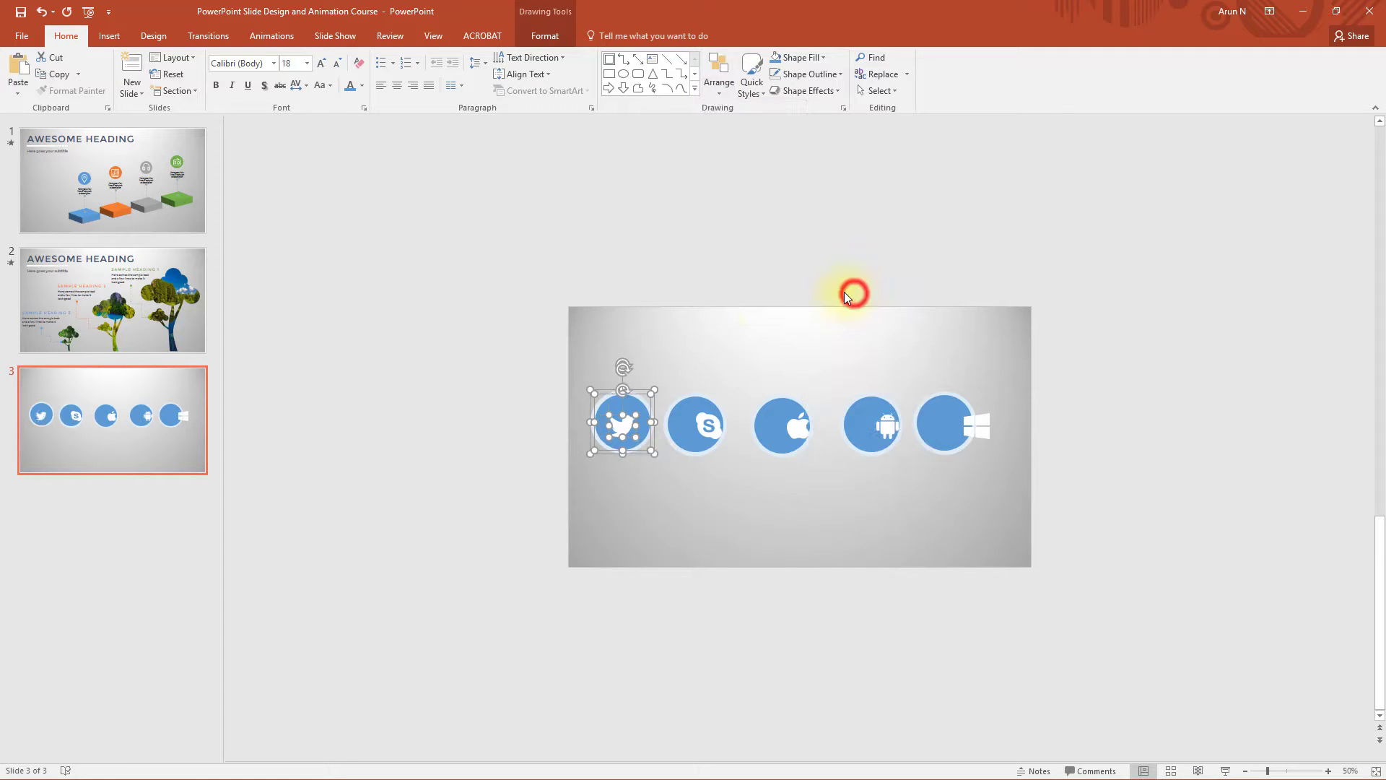
pyautogui.click(732, 92)
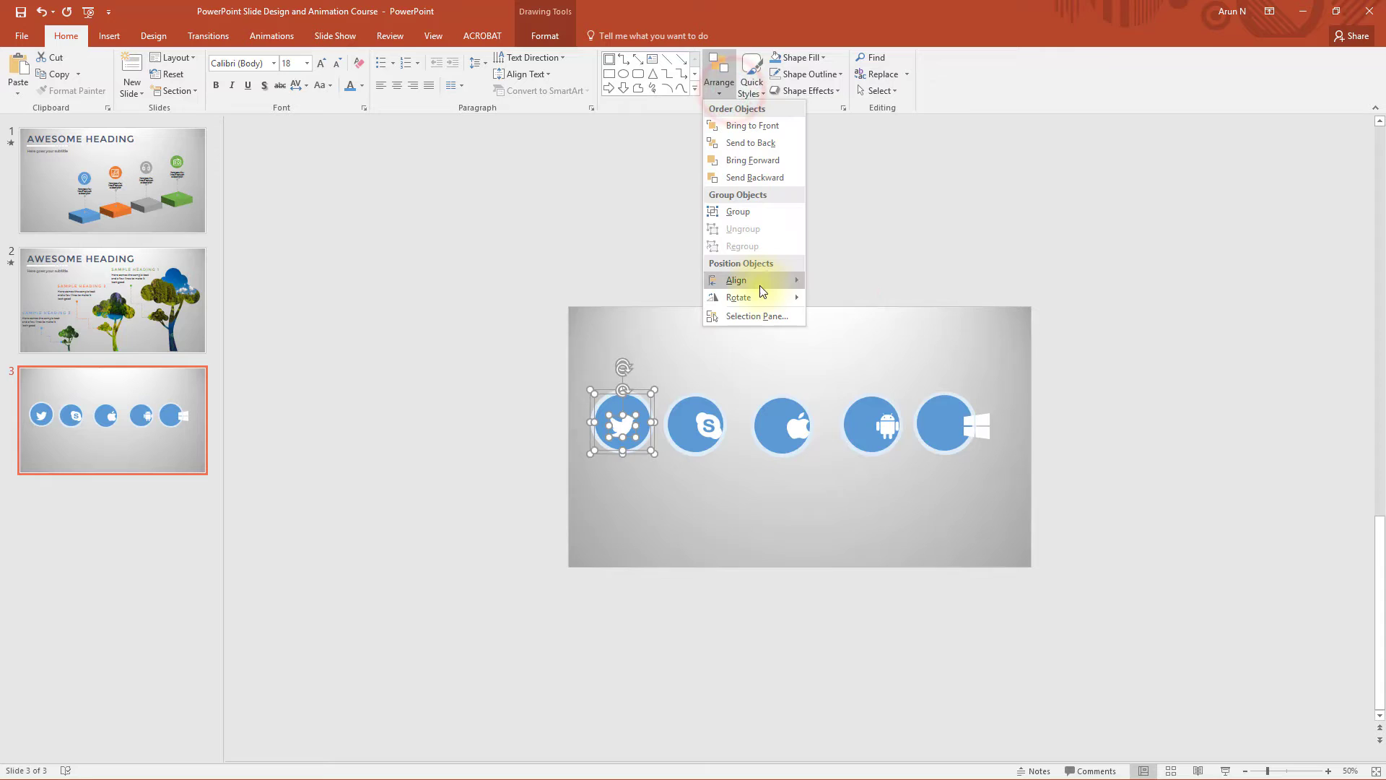
pyautogui.moveTo(764, 280)
pyautogui.click(878, 351)
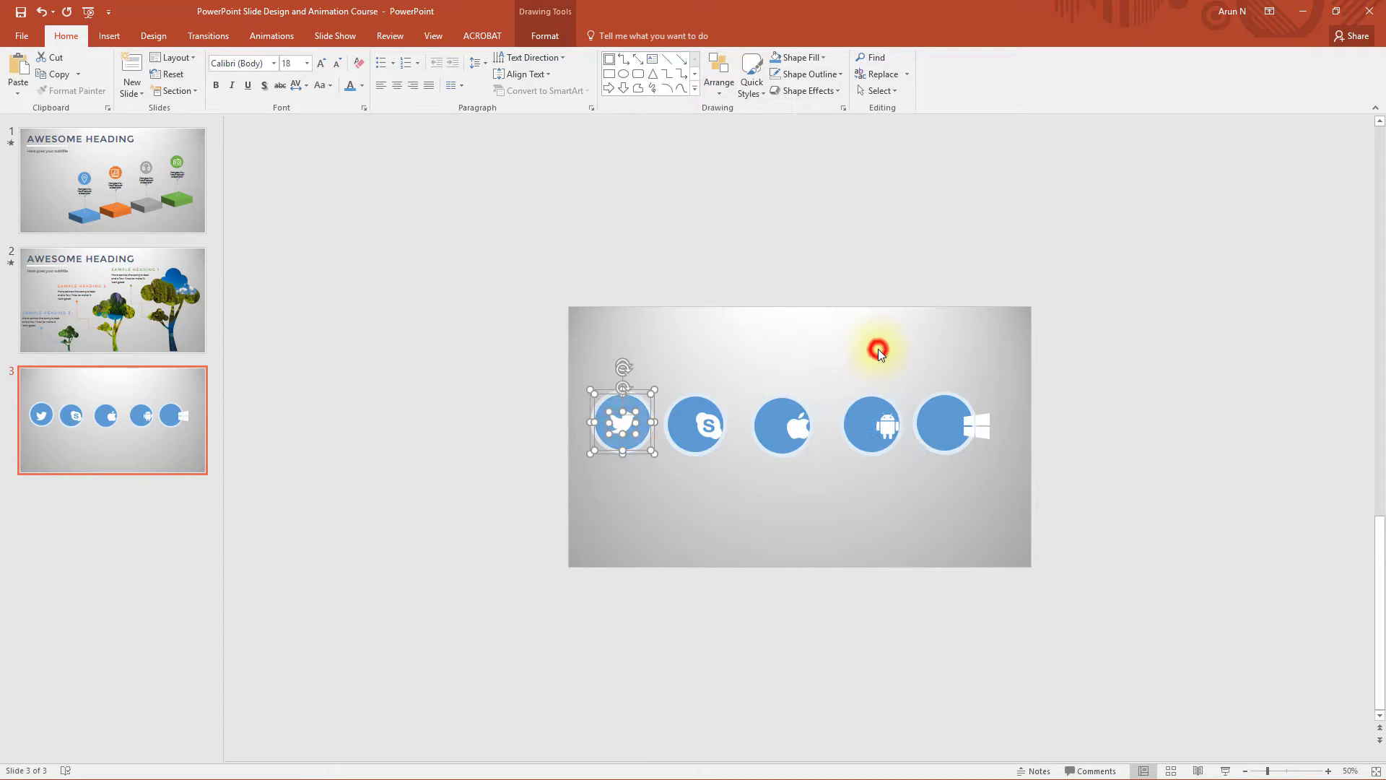
pyautogui.click(878, 350)
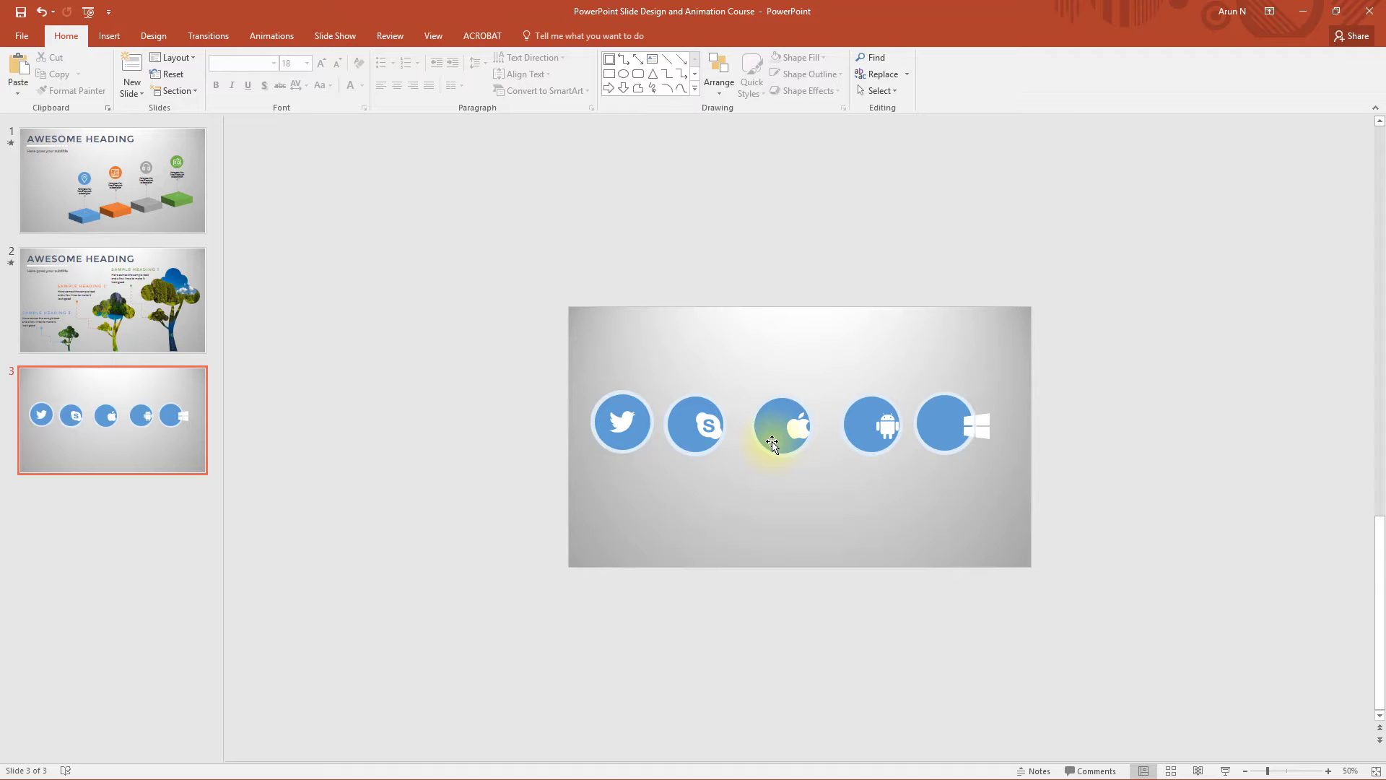
pyautogui.click(717, 81)
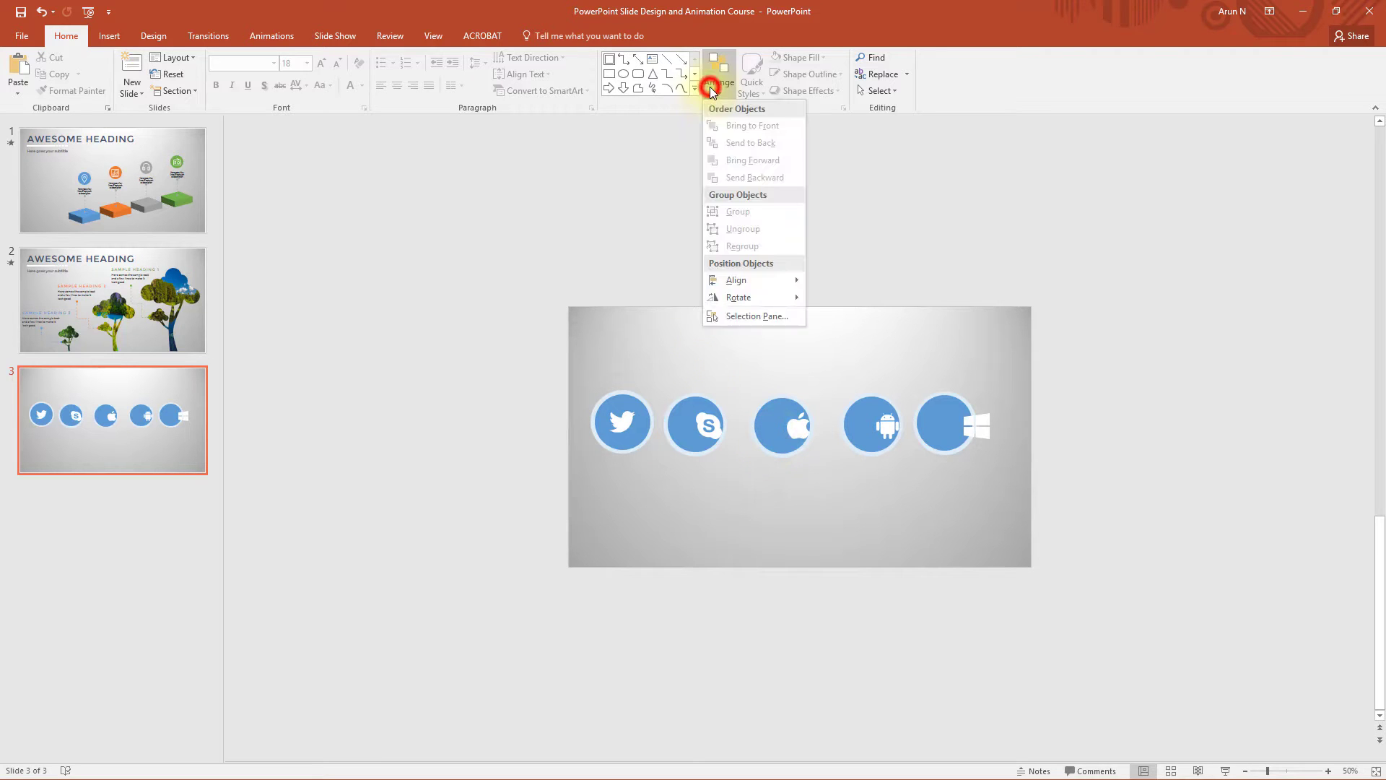
pyautogui.moveTo(762, 278)
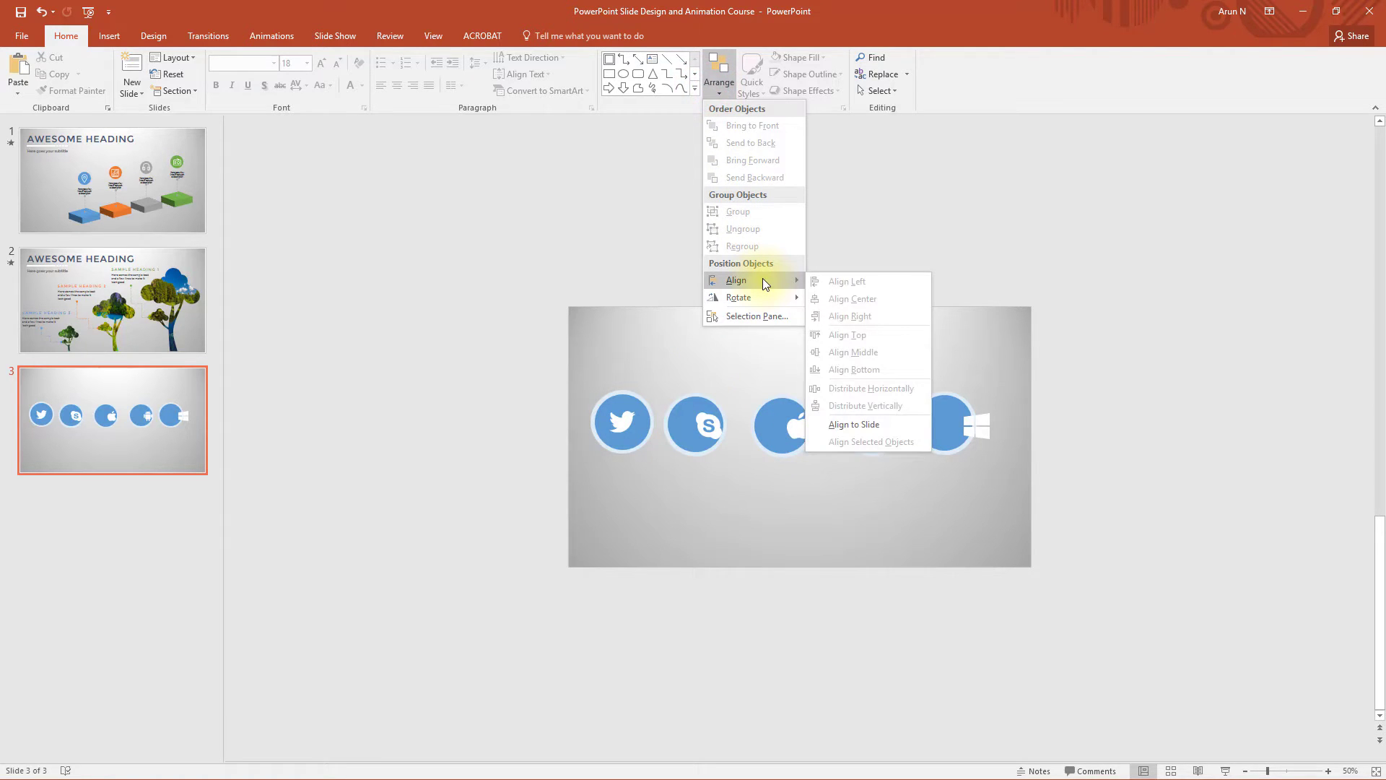
pyautogui.click(963, 208)
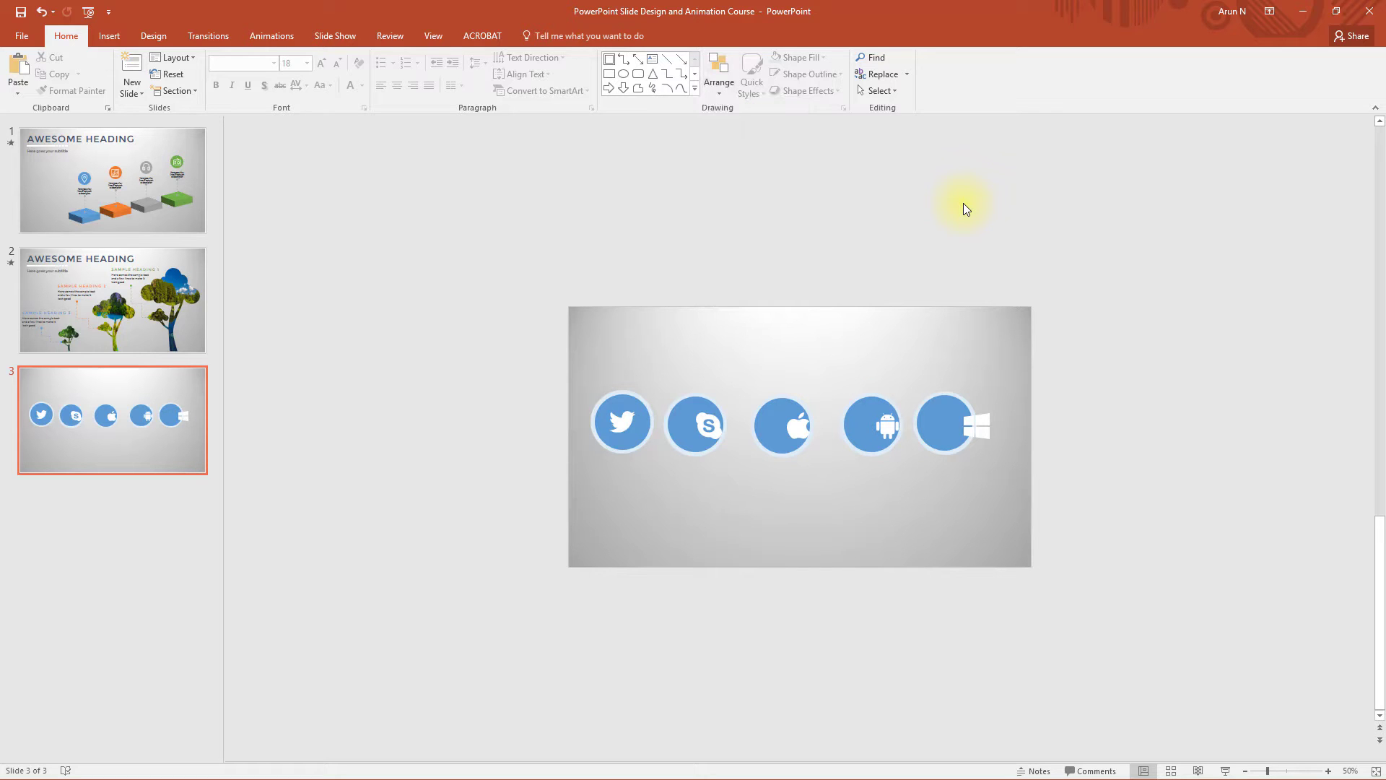
# Step: Open Quick Access Toolbar customisation showing the Drawing Tools | Format Tab commands
pyautogui.click(109, 12)
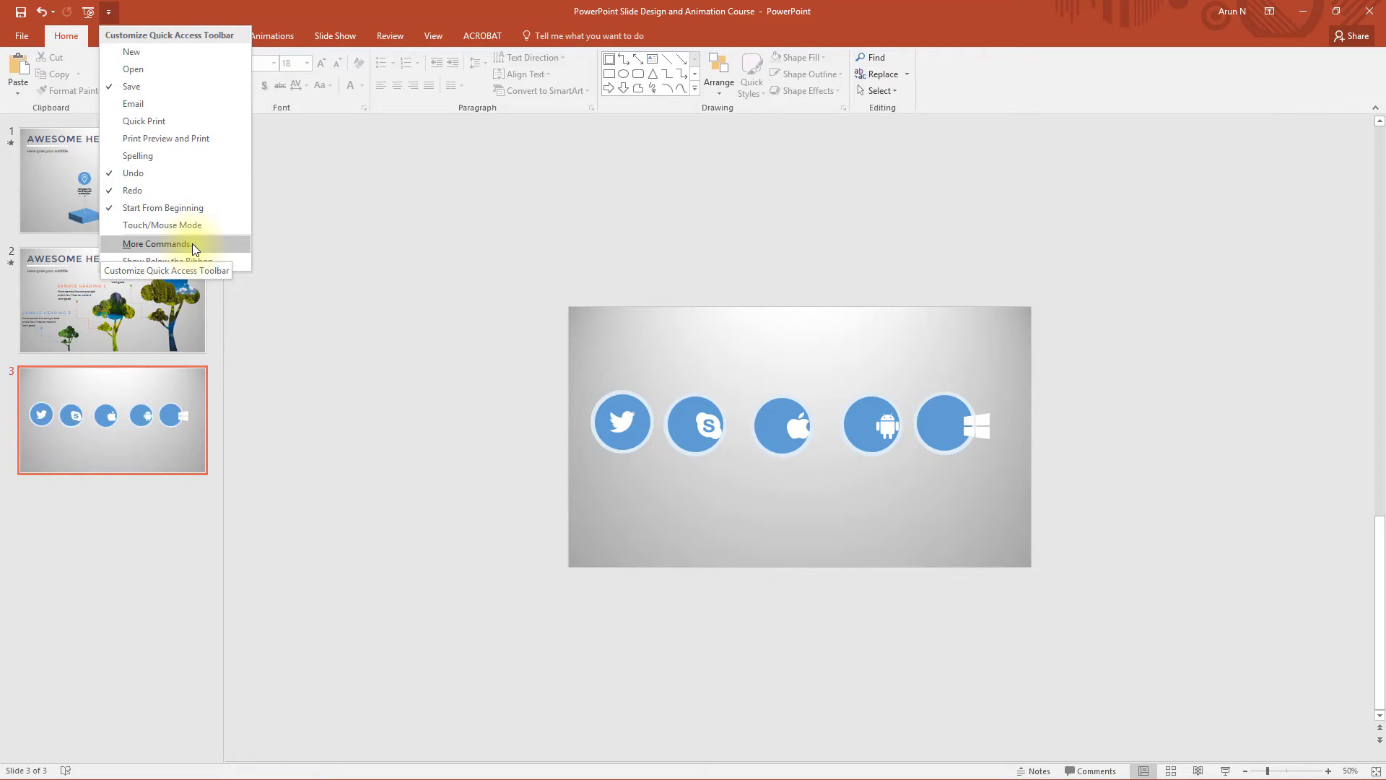
pyautogui.click(156, 244)
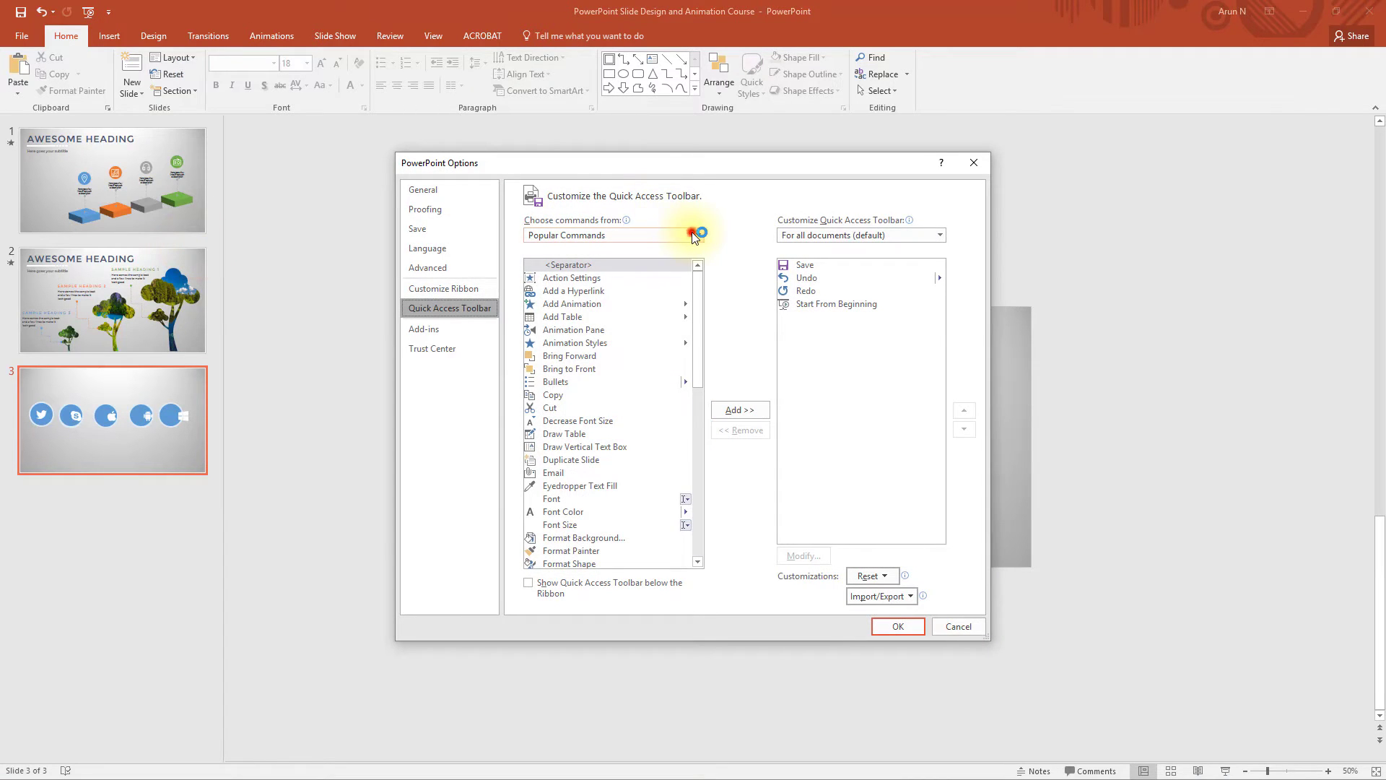
pyautogui.click(692, 232)
pyautogui.click(697, 301)
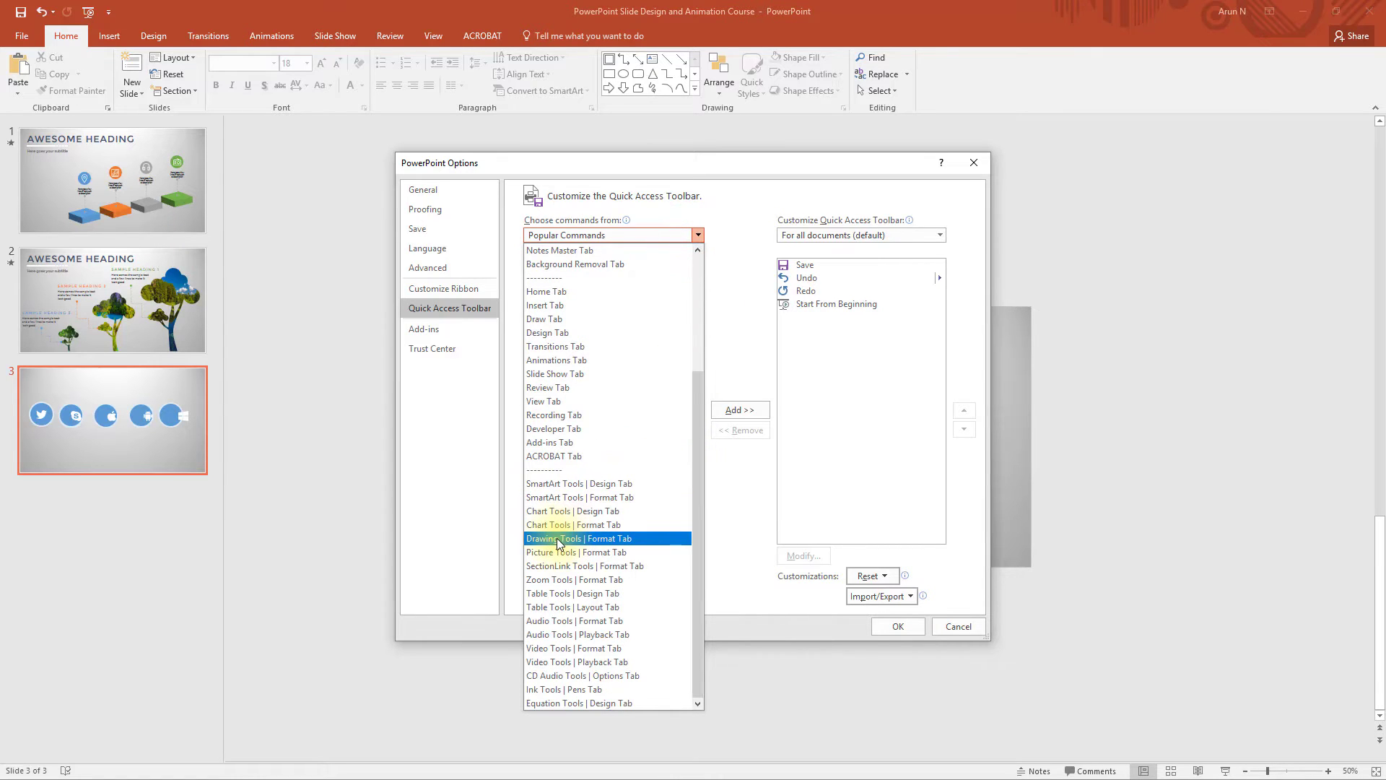
pyautogui.click(597, 538)
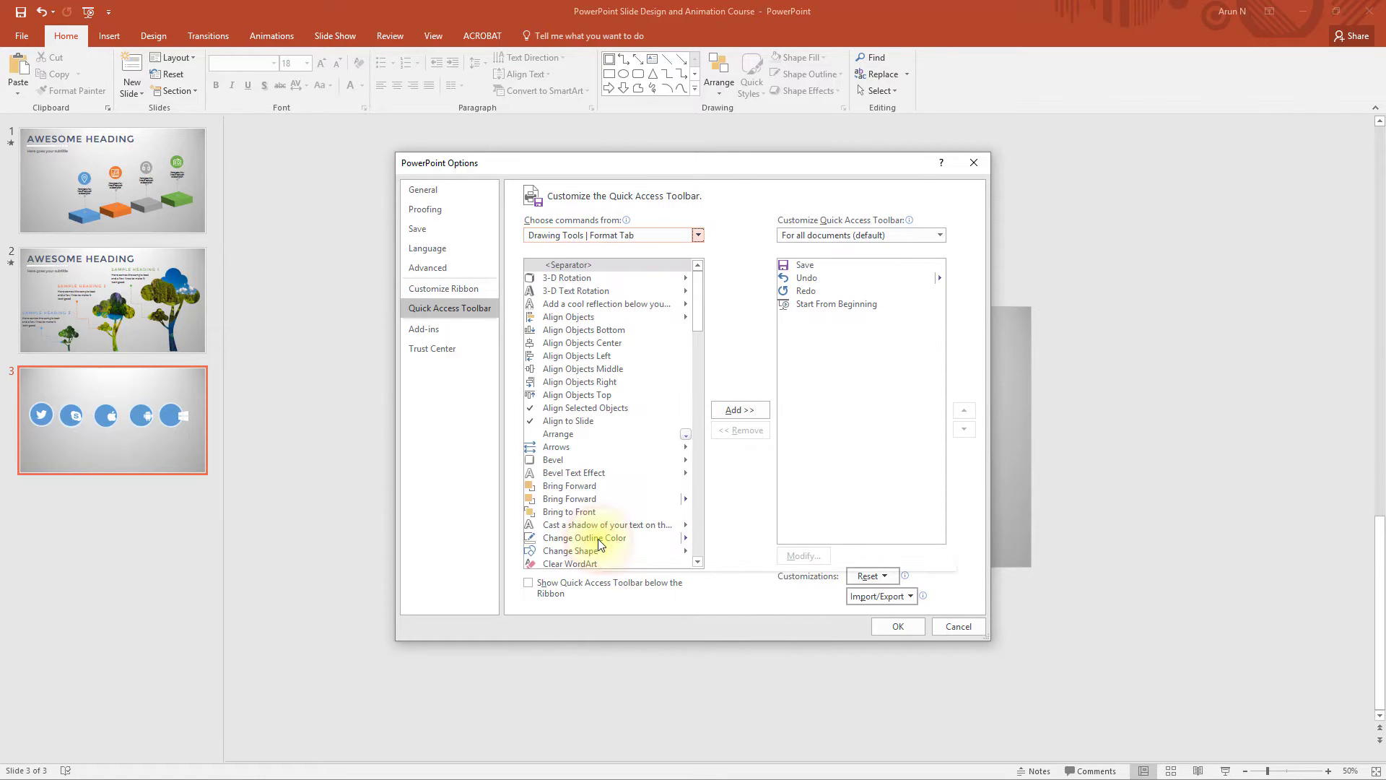
# Step: Add Align Center, Align Middle, Align Selected Objects and Align to Slide, showing the toolbar below the ribbon
pyautogui.click(570, 343)
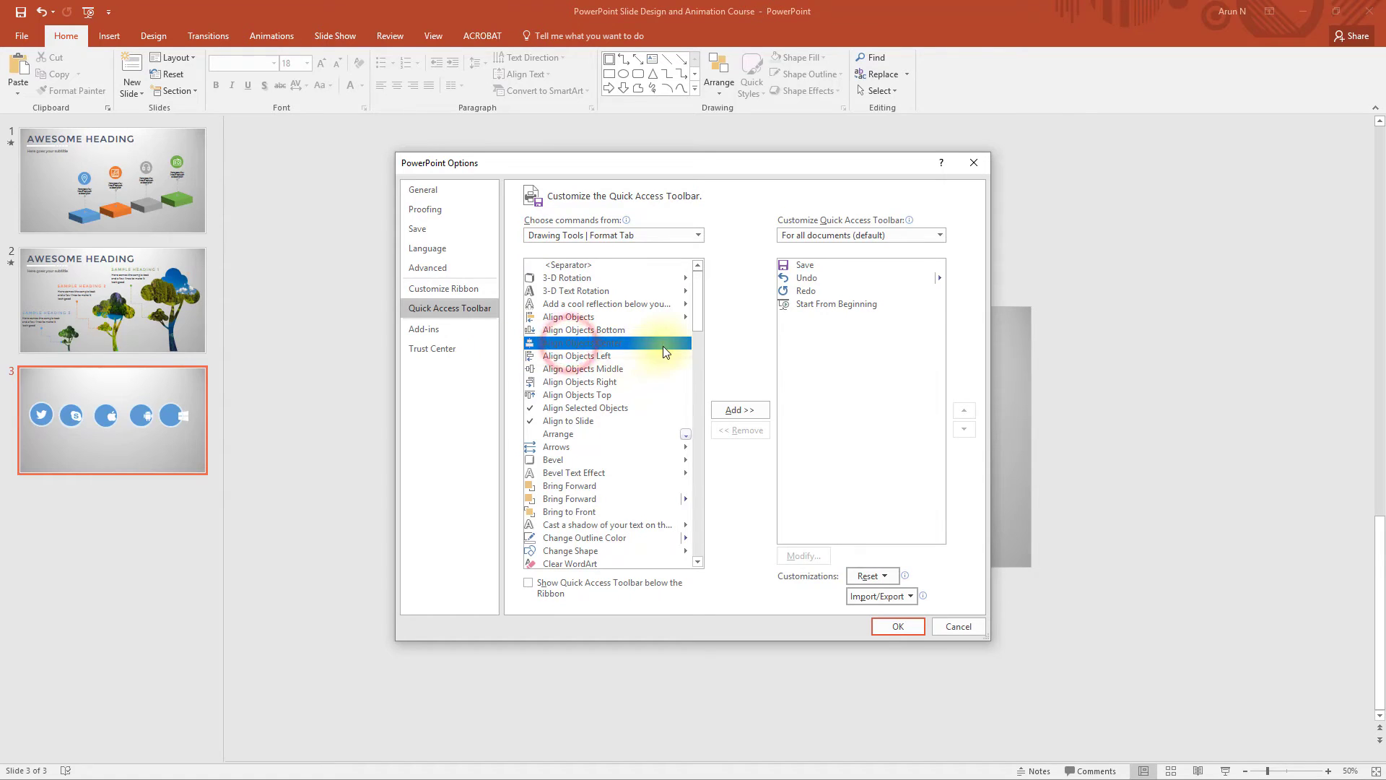
pyautogui.click(730, 408)
pyautogui.click(612, 369)
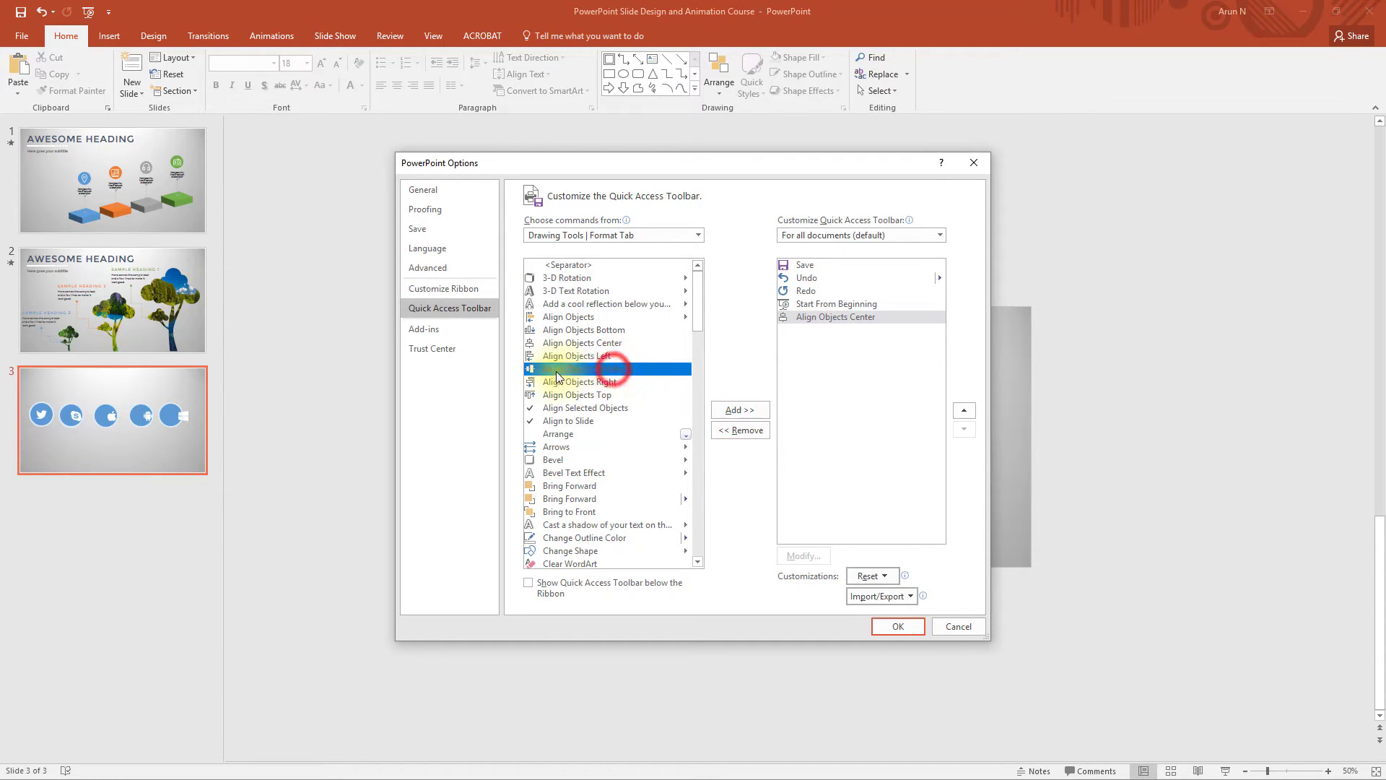
pyautogui.click(732, 409)
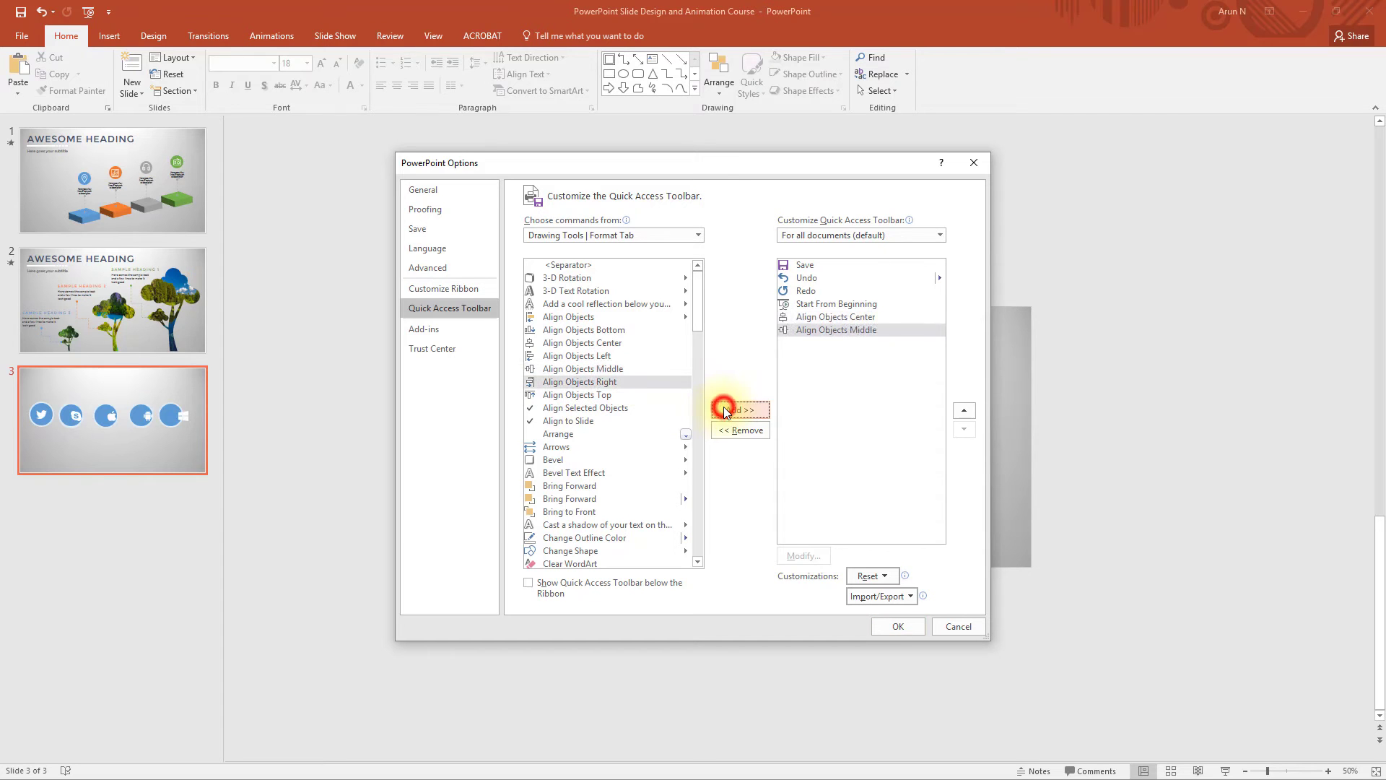
pyautogui.click(573, 409)
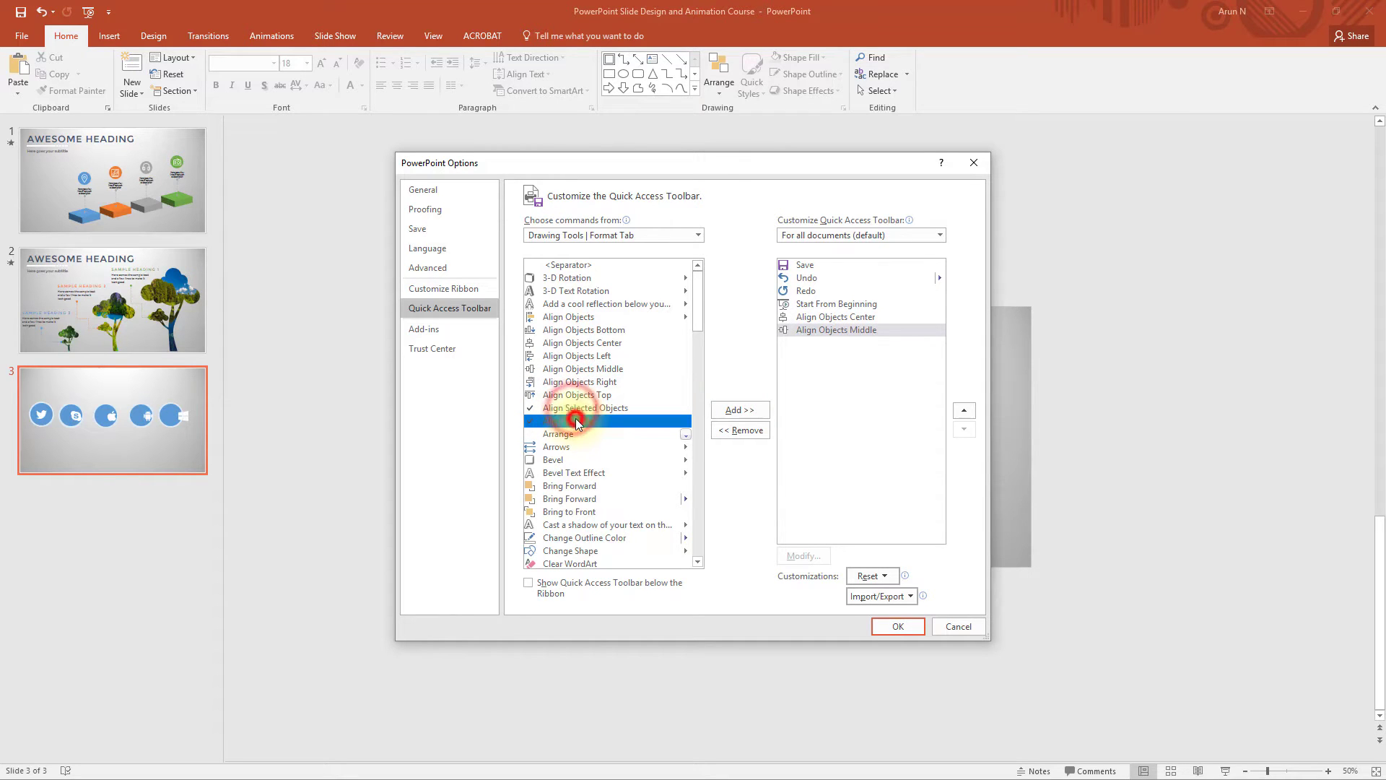
pyautogui.click(732, 409)
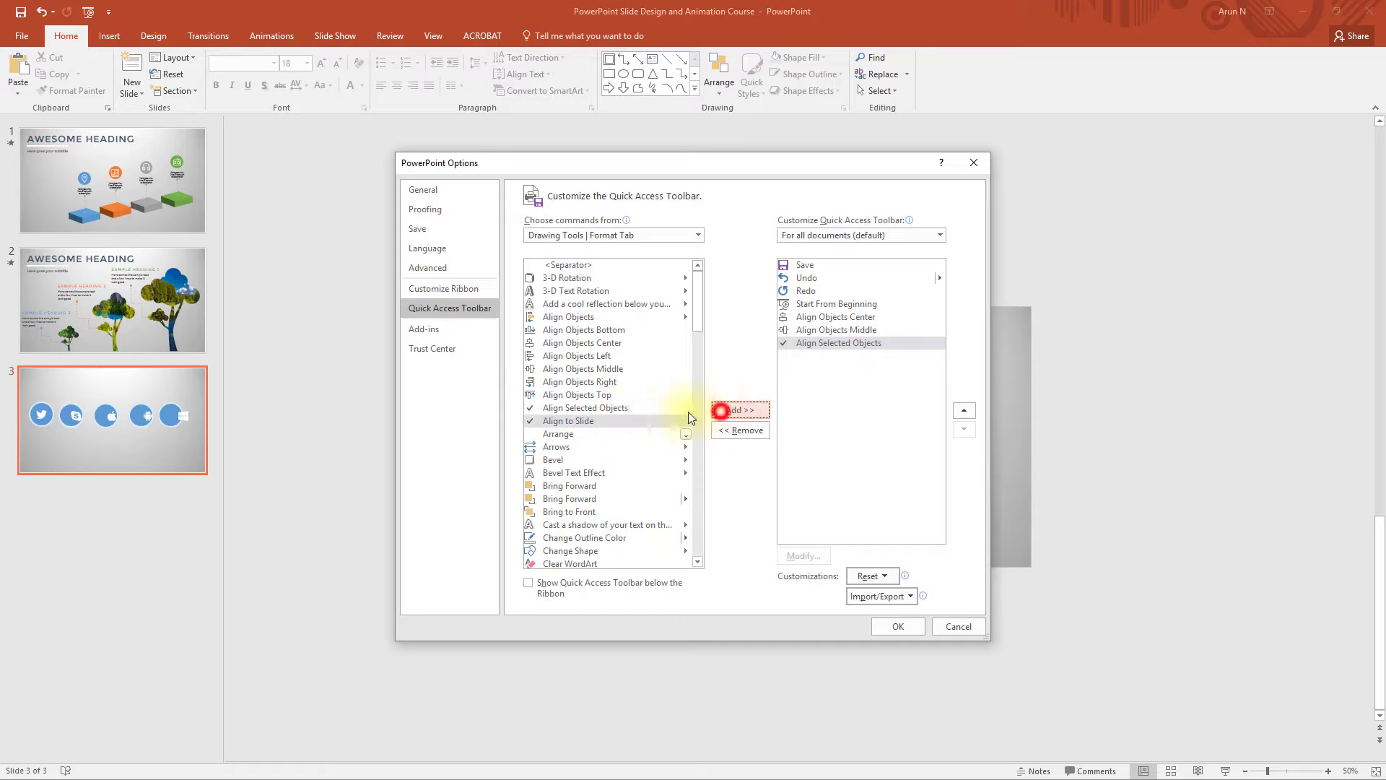
pyautogui.click(589, 419)
pyautogui.click(740, 409)
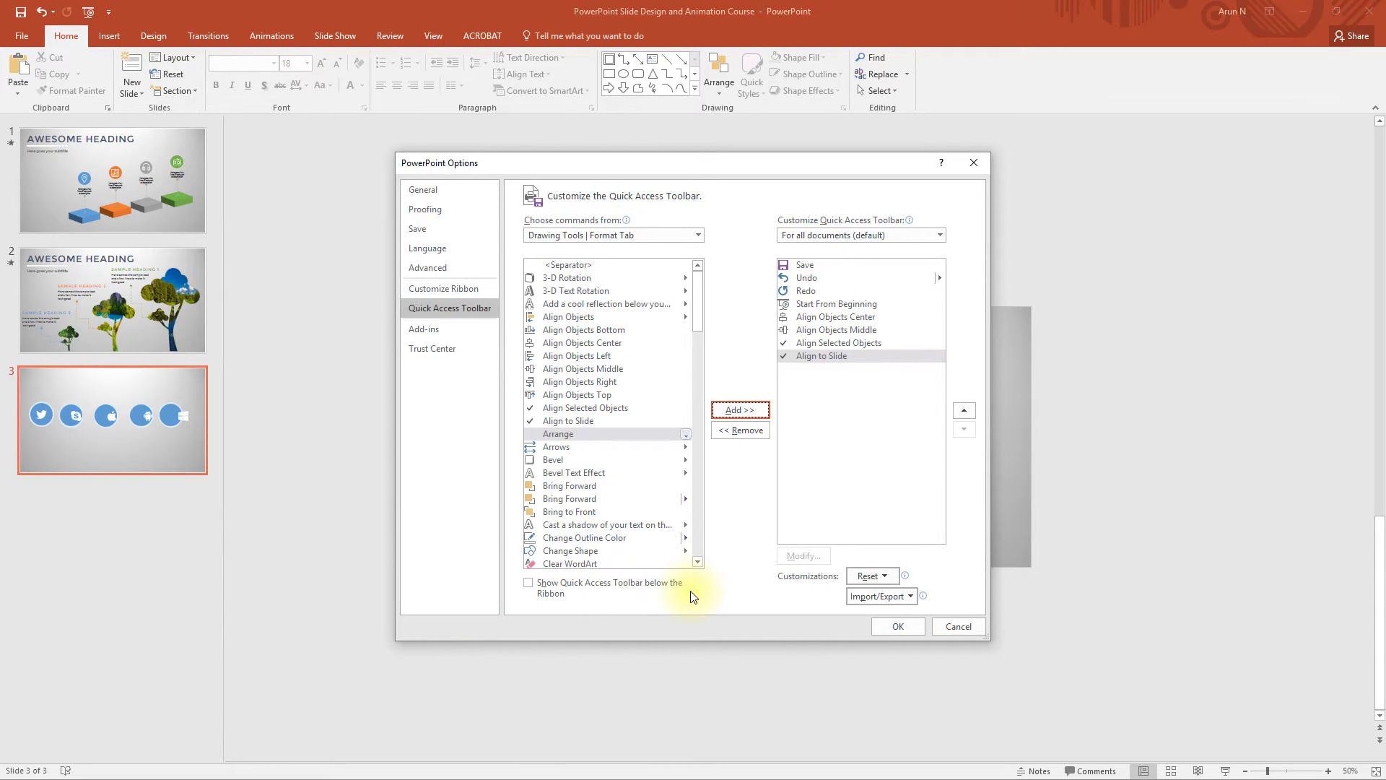
pyautogui.click(531, 585)
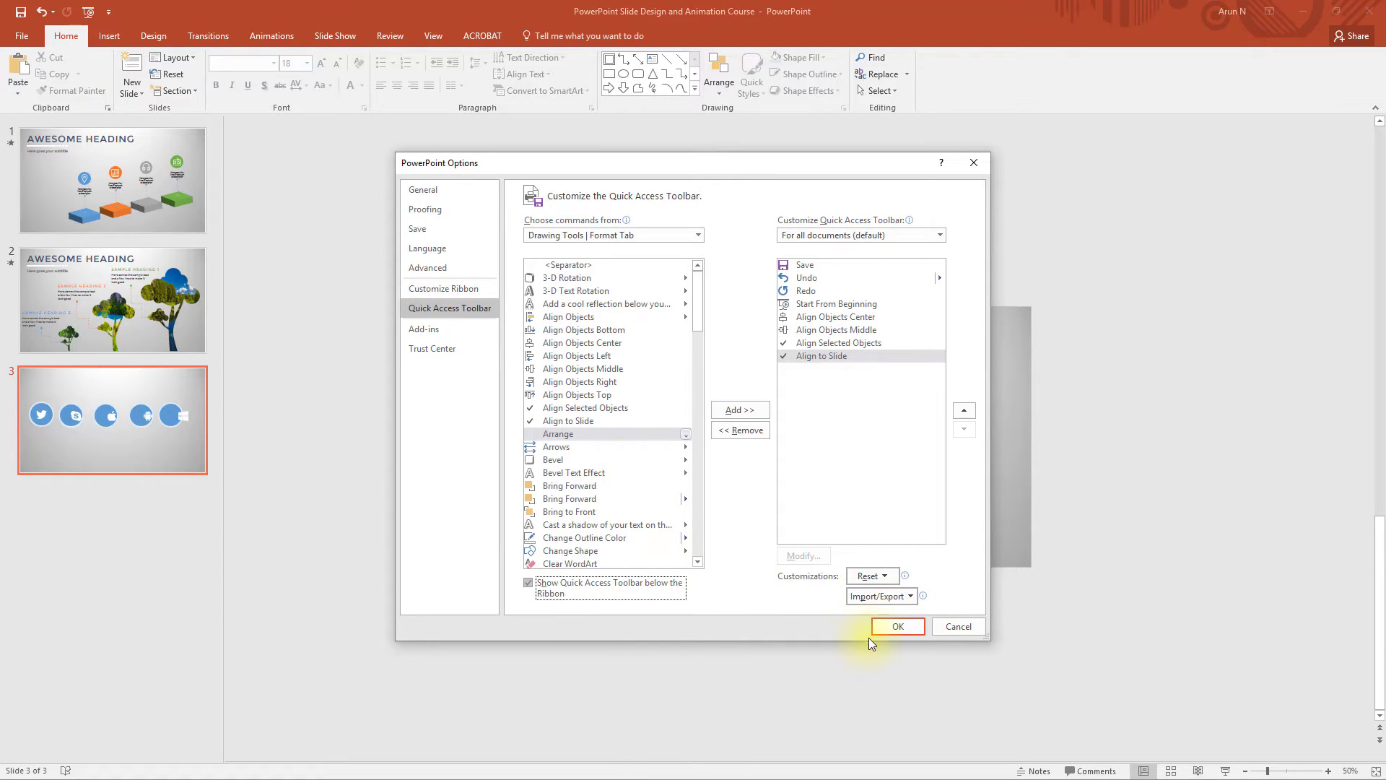
pyautogui.click(895, 626)
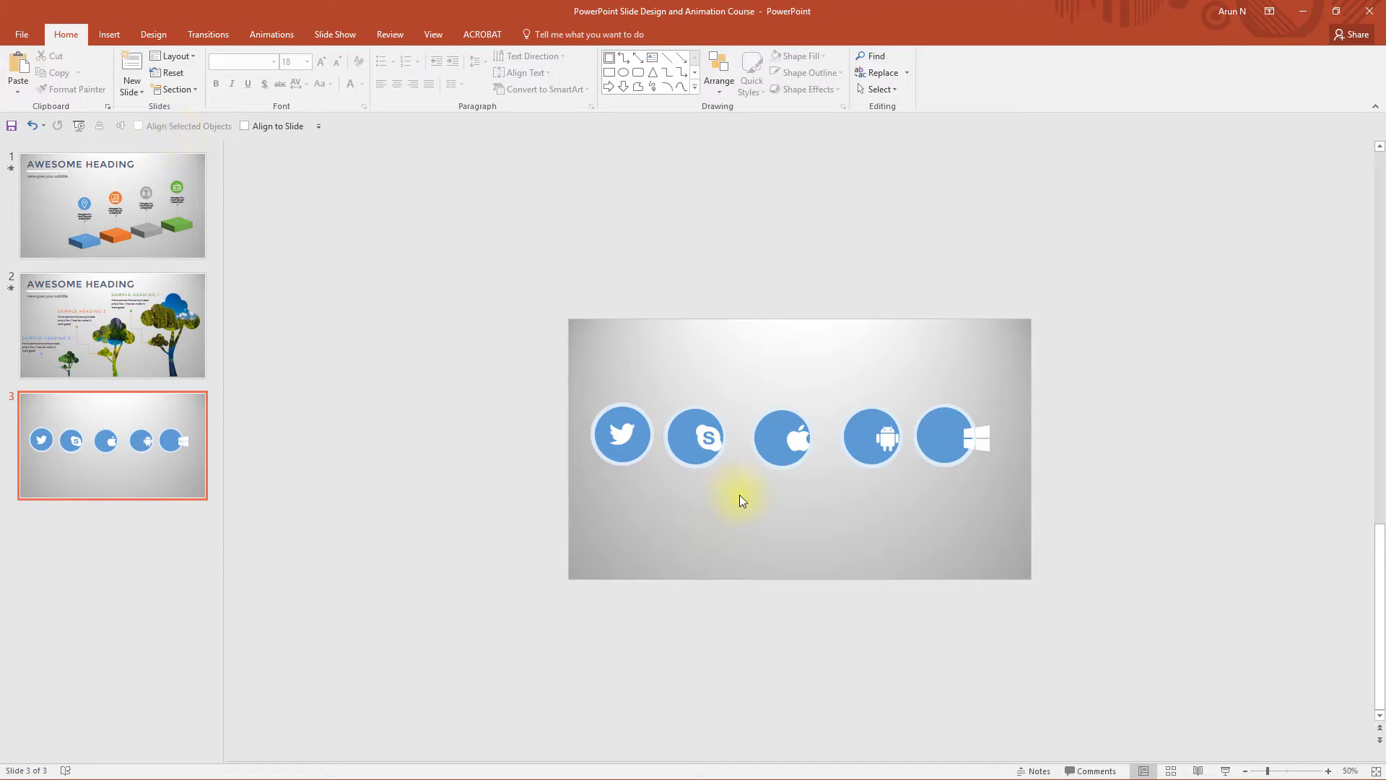
# Step: Centre the Skype, Apple and Android glyphs in their circles using the new toolbar button
pyautogui.moveTo(667, 422); pyautogui.dragTo(652, 374)
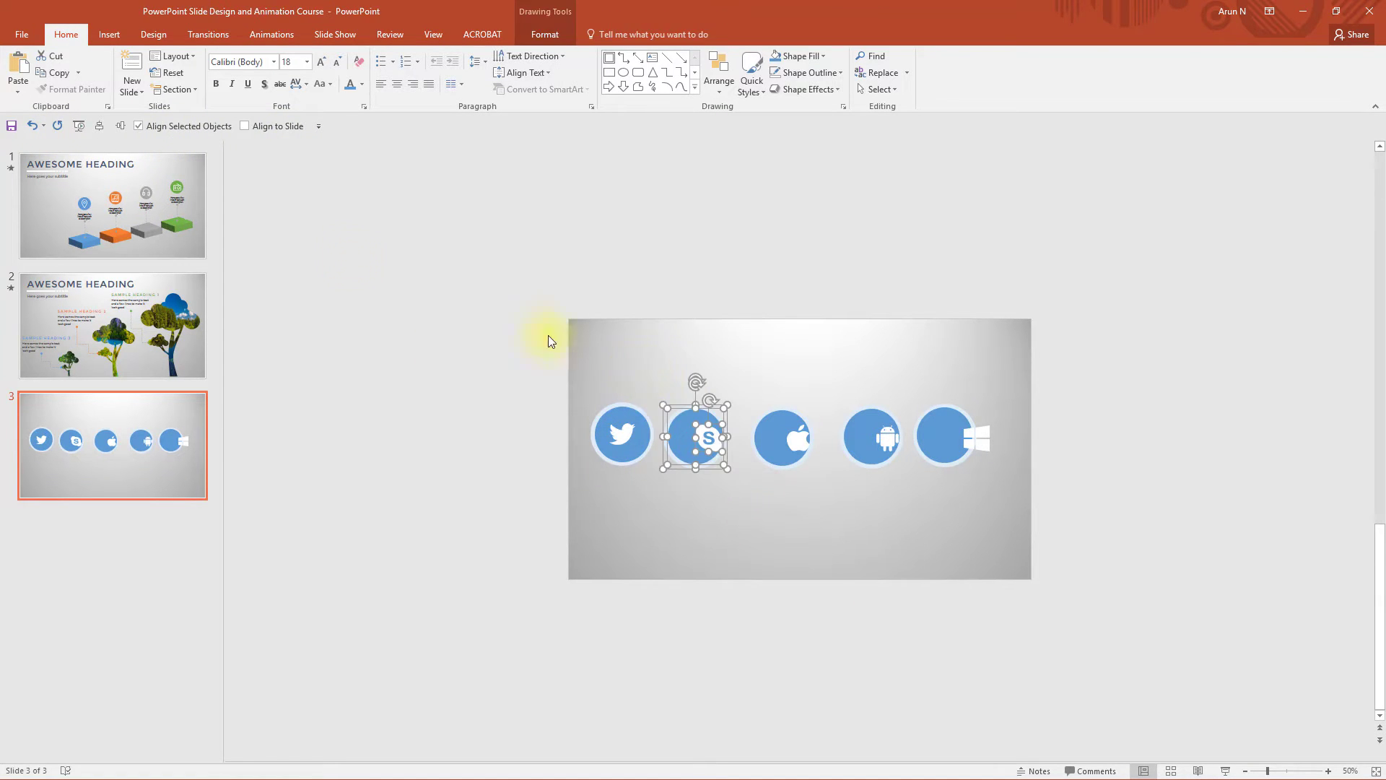
pyautogui.click(99, 124)
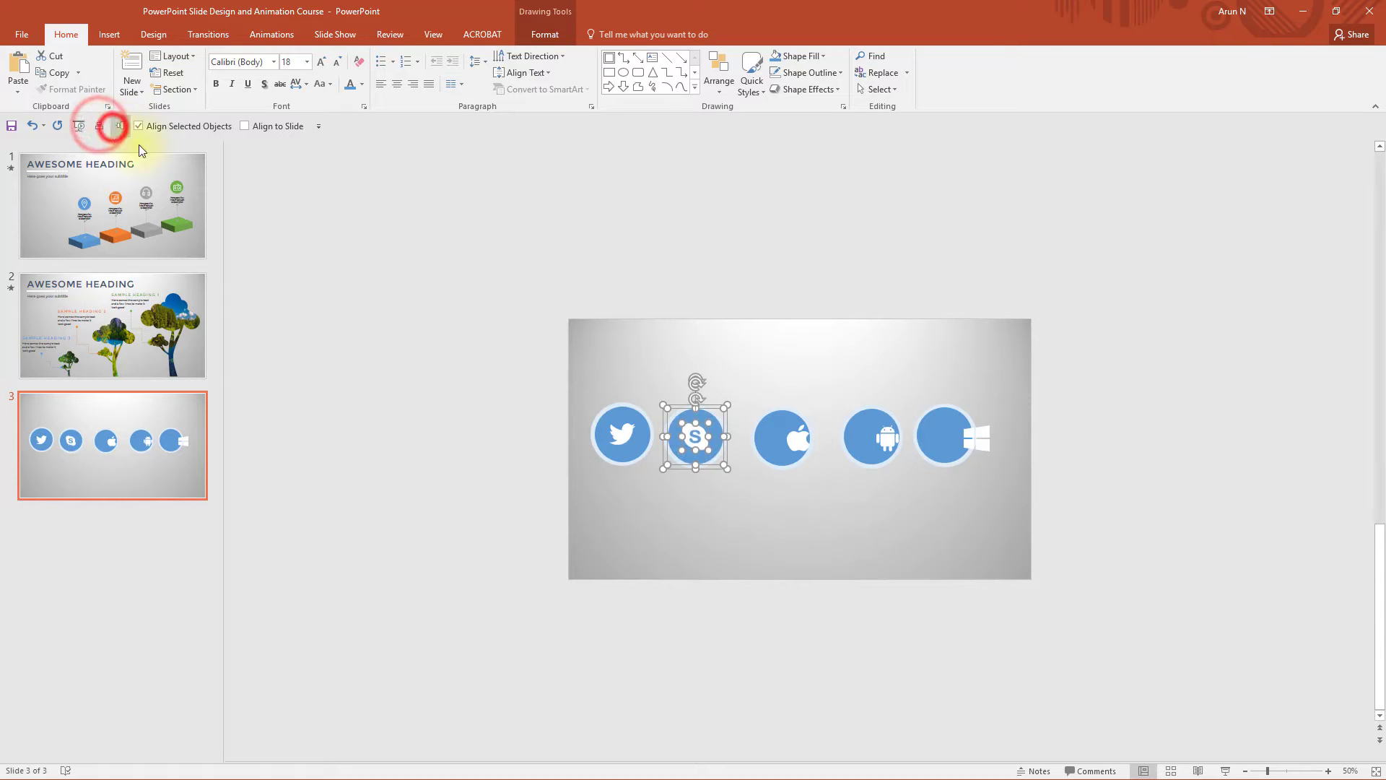
pyautogui.click(728, 486)
pyautogui.moveTo(831, 482); pyautogui.dragTo(740, 409)
pyautogui.click(101, 127)
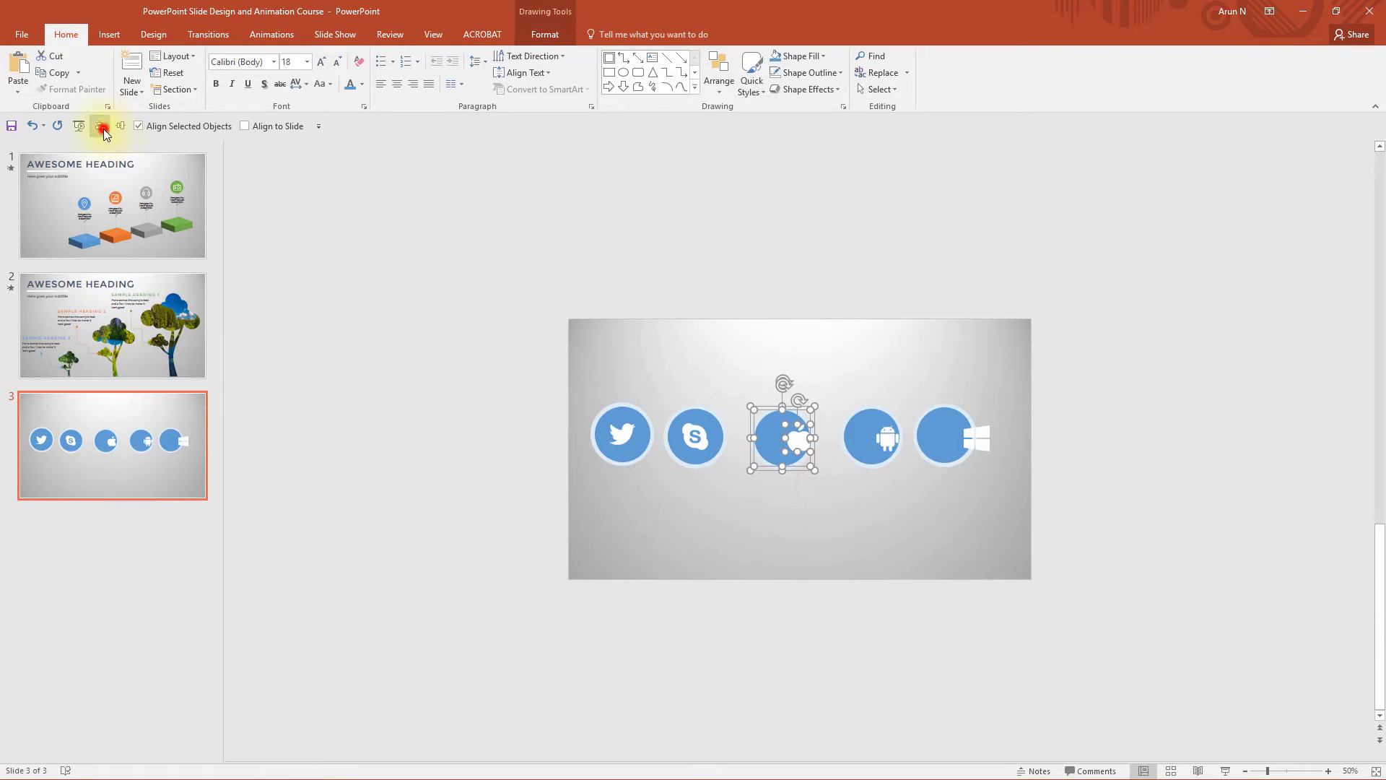
pyautogui.click(870, 474)
pyautogui.moveTo(901, 490); pyautogui.dragTo(817, 381)
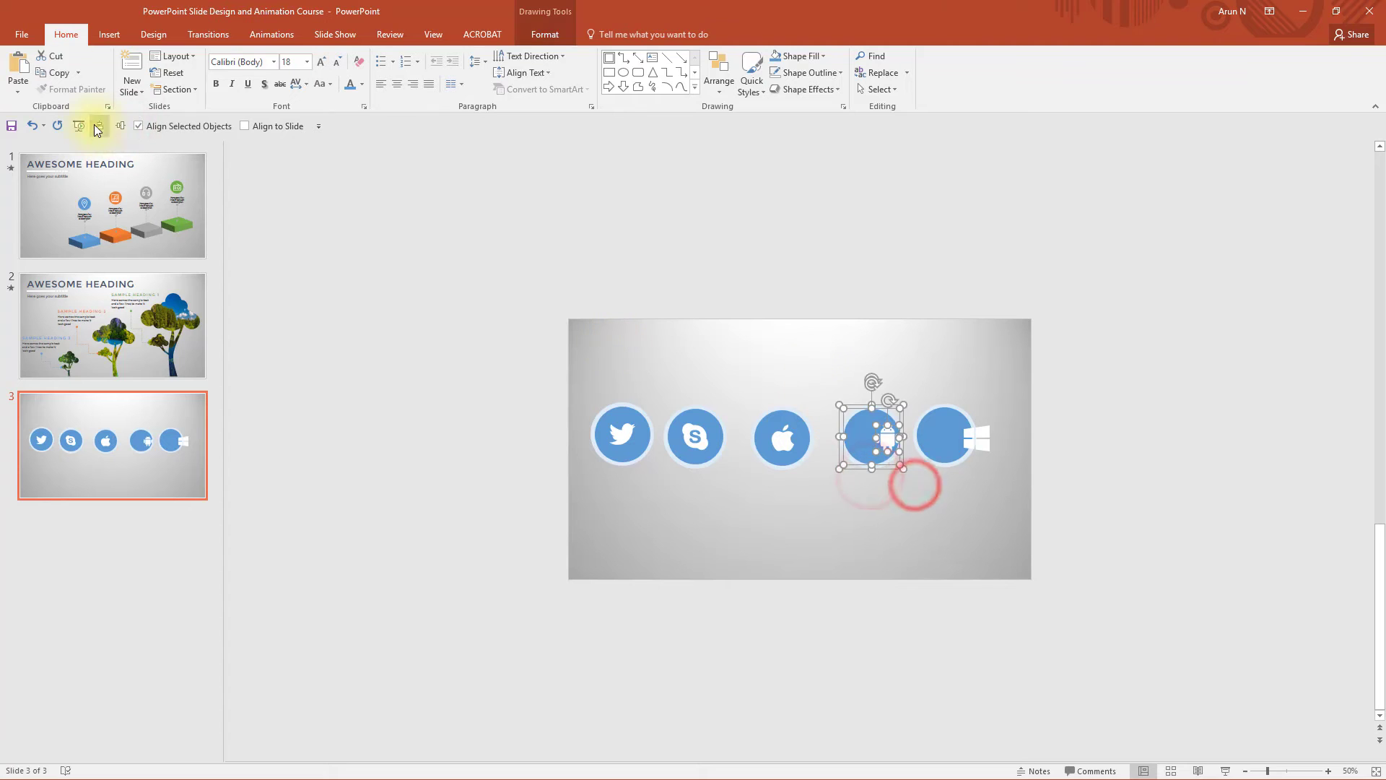
pyautogui.click(120, 126)
pyautogui.click(923, 494)
# Step: Centre the Windows glyph in its circle and group it with Ctrl+G
pyautogui.moveTo(999, 483); pyautogui.dragTo(906, 375)
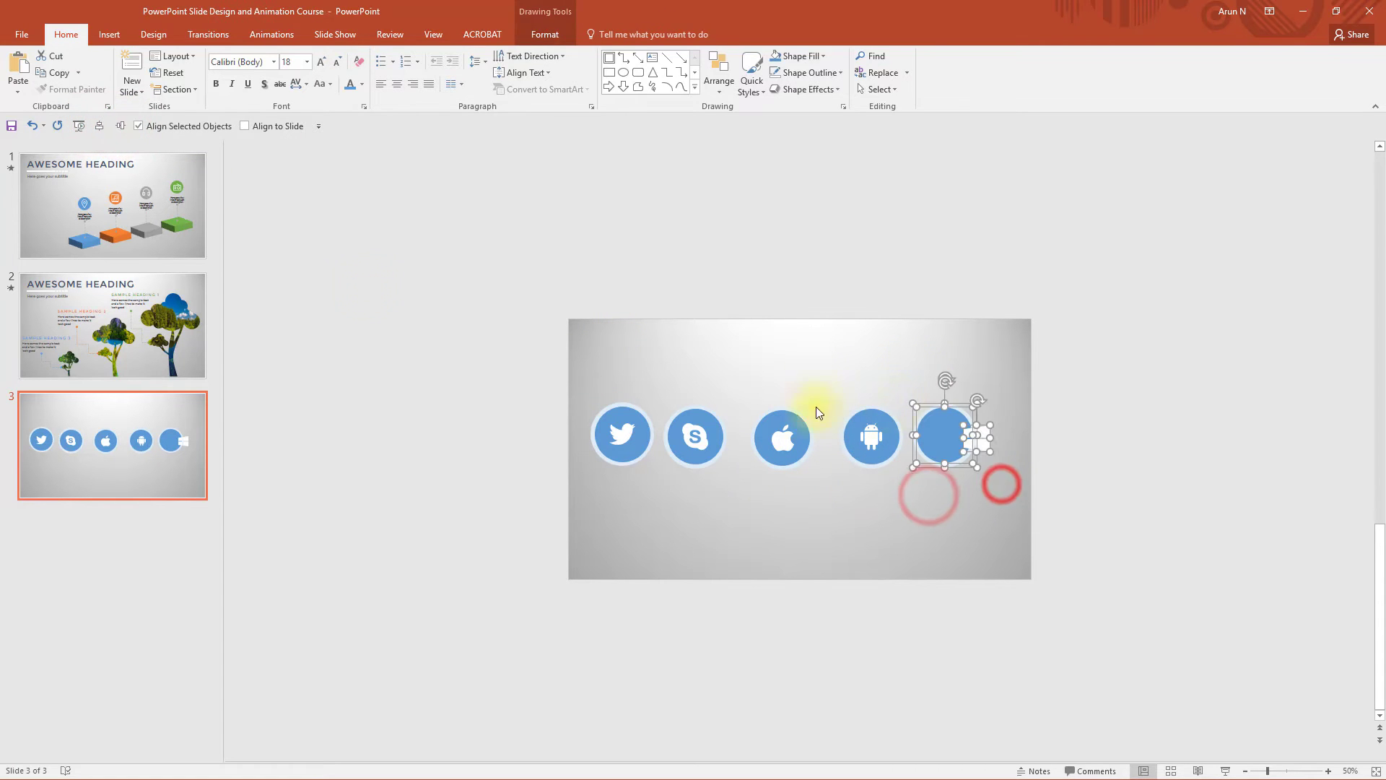
pyautogui.click(119, 126)
pyautogui.moveTo(1027, 516); pyautogui.dragTo(911, 383)
pyautogui.hotkey('ctrl', 'g')
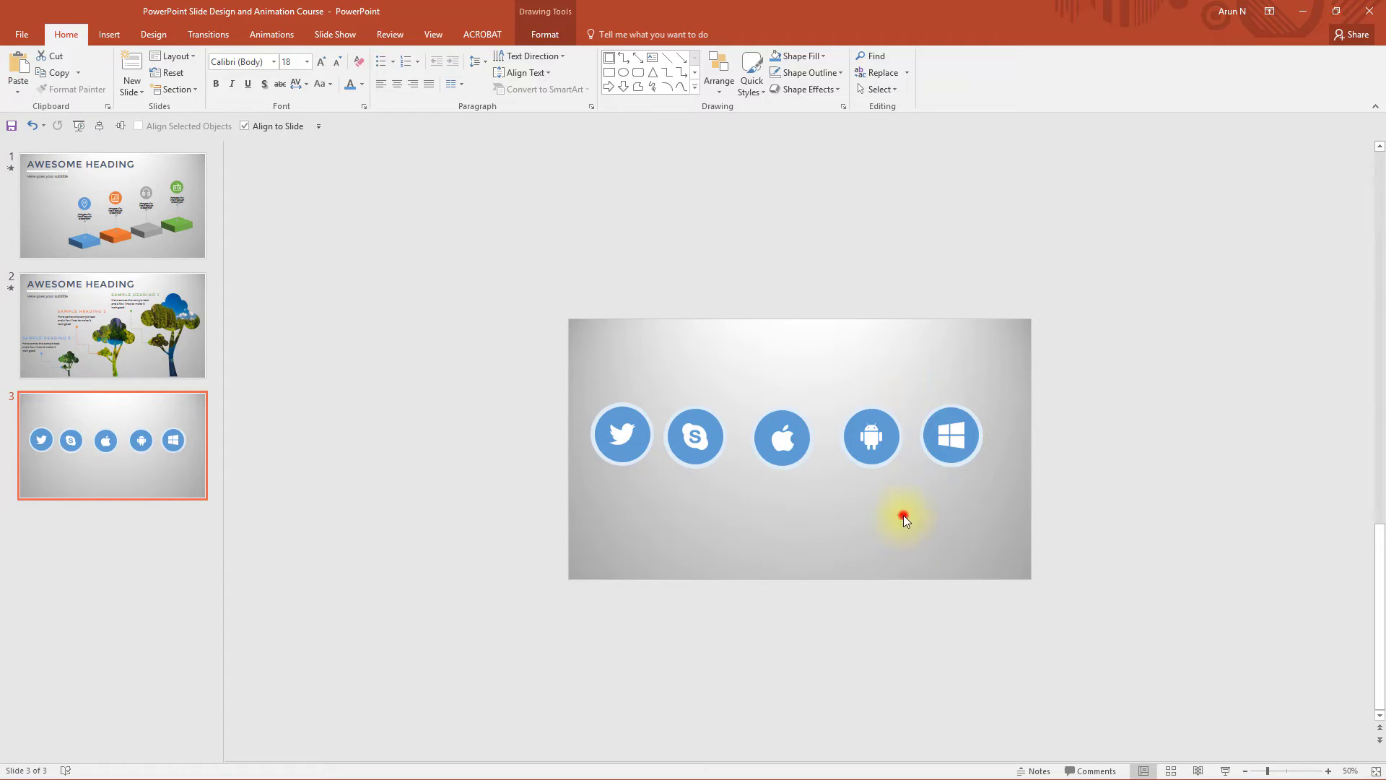
pyautogui.moveTo(903, 514); pyautogui.dragTo(830, 375)
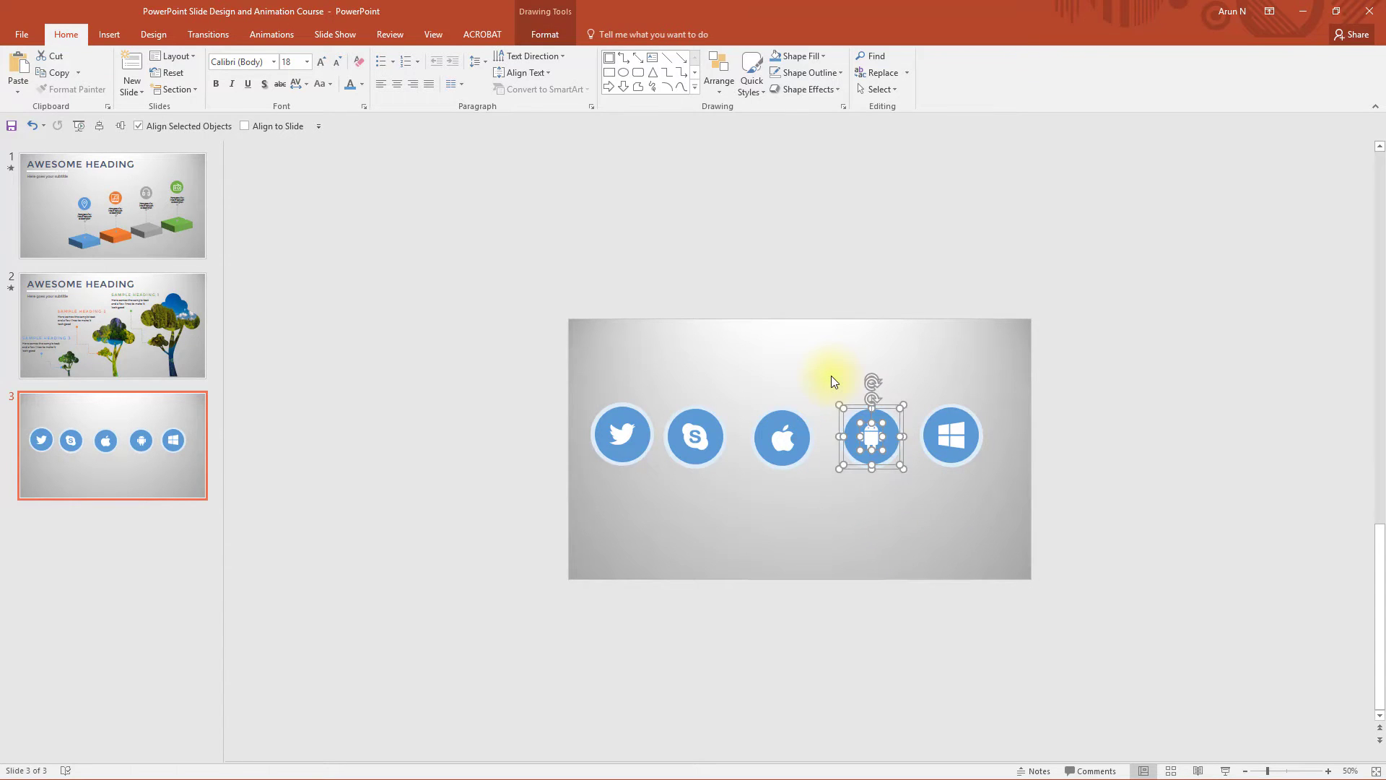
# Step: Group the Android, Apple and Skype icons each into a single object
pyautogui.hotkey('ctrl', 'g')
pyautogui.click(817, 522)
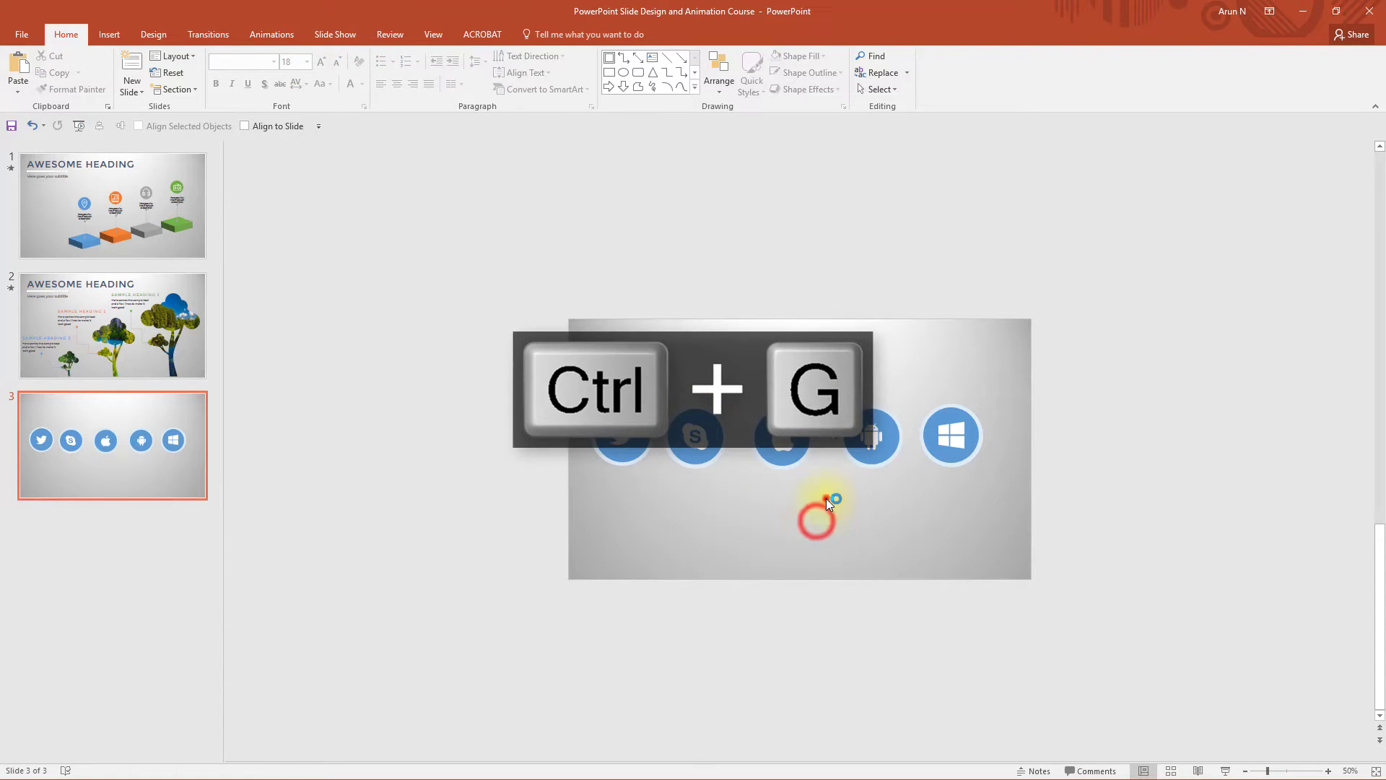
pyautogui.moveTo(826, 498)
pyautogui.mouseDown()
pyautogui.moveTo(708, 393)
pyautogui.moveTo(744, 372)
pyautogui.mouseUp()
pyautogui.hotkey('ctrl', 'g')
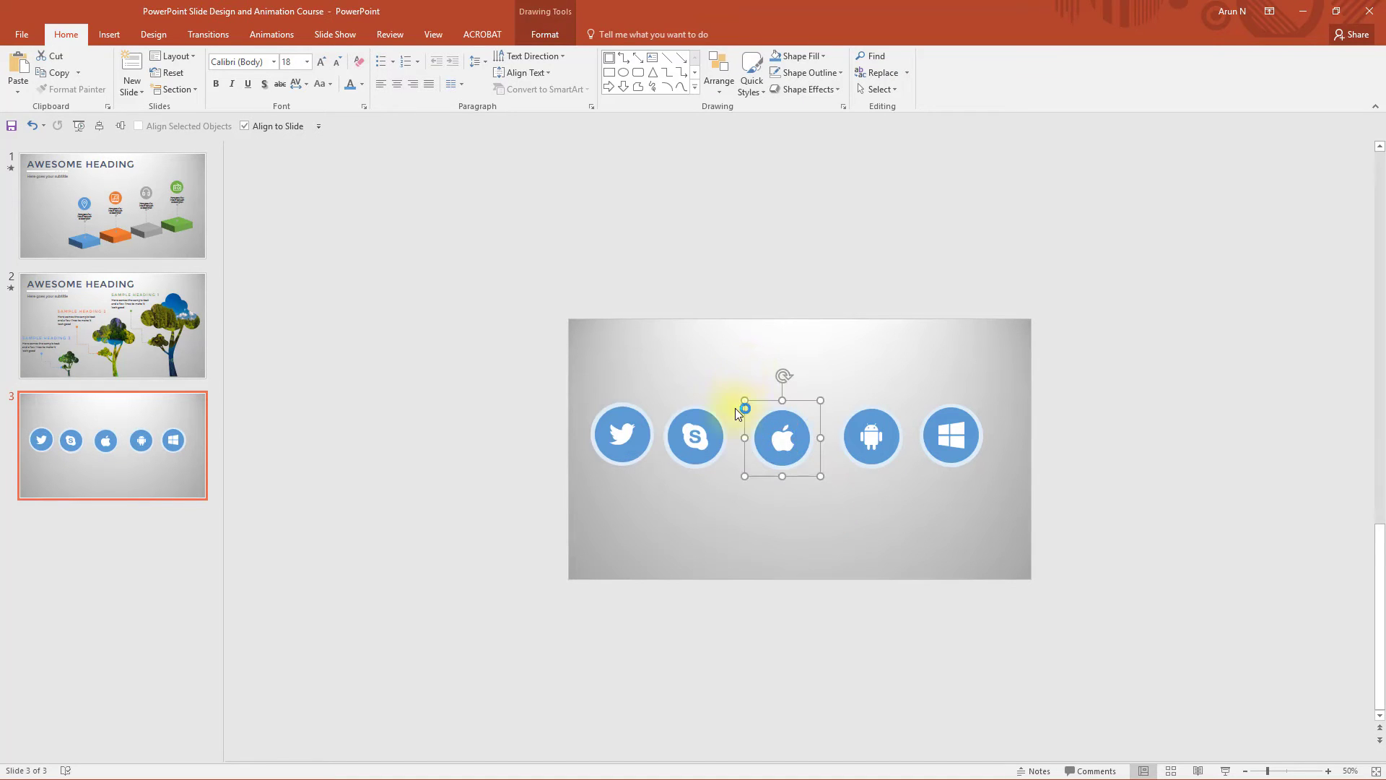
pyautogui.click(724, 488)
pyautogui.moveTo(738, 497); pyautogui.dragTo(662, 376)
pyautogui.hotkey('ctrl', 'g')
pyautogui.moveTo(656, 488); pyautogui.dragTo(587, 384)
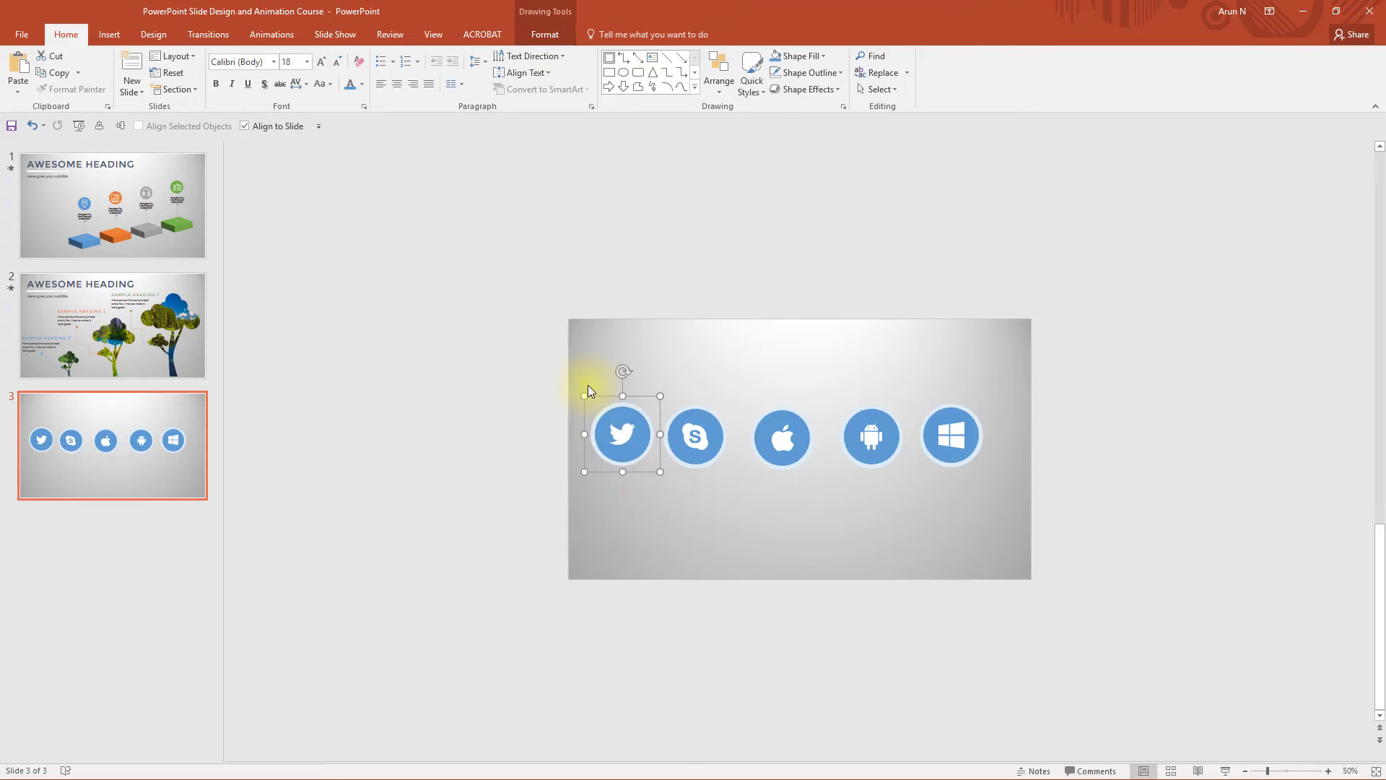
pyautogui.click(733, 505)
# Step: Distribute all five icons horizontally and align them to the slide's middle
pyautogui.moveTo(1077, 521); pyautogui.dragTo(509, 370)
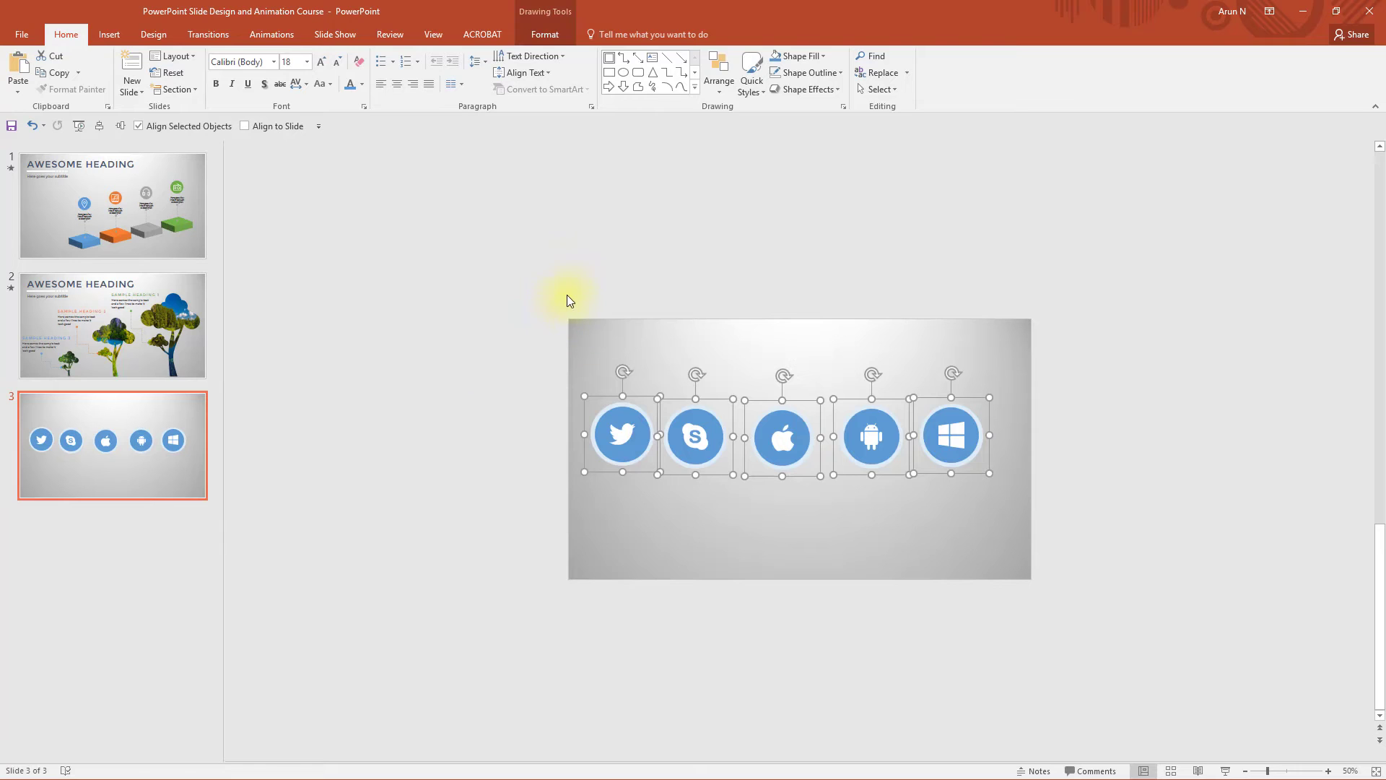
pyautogui.click(717, 92)
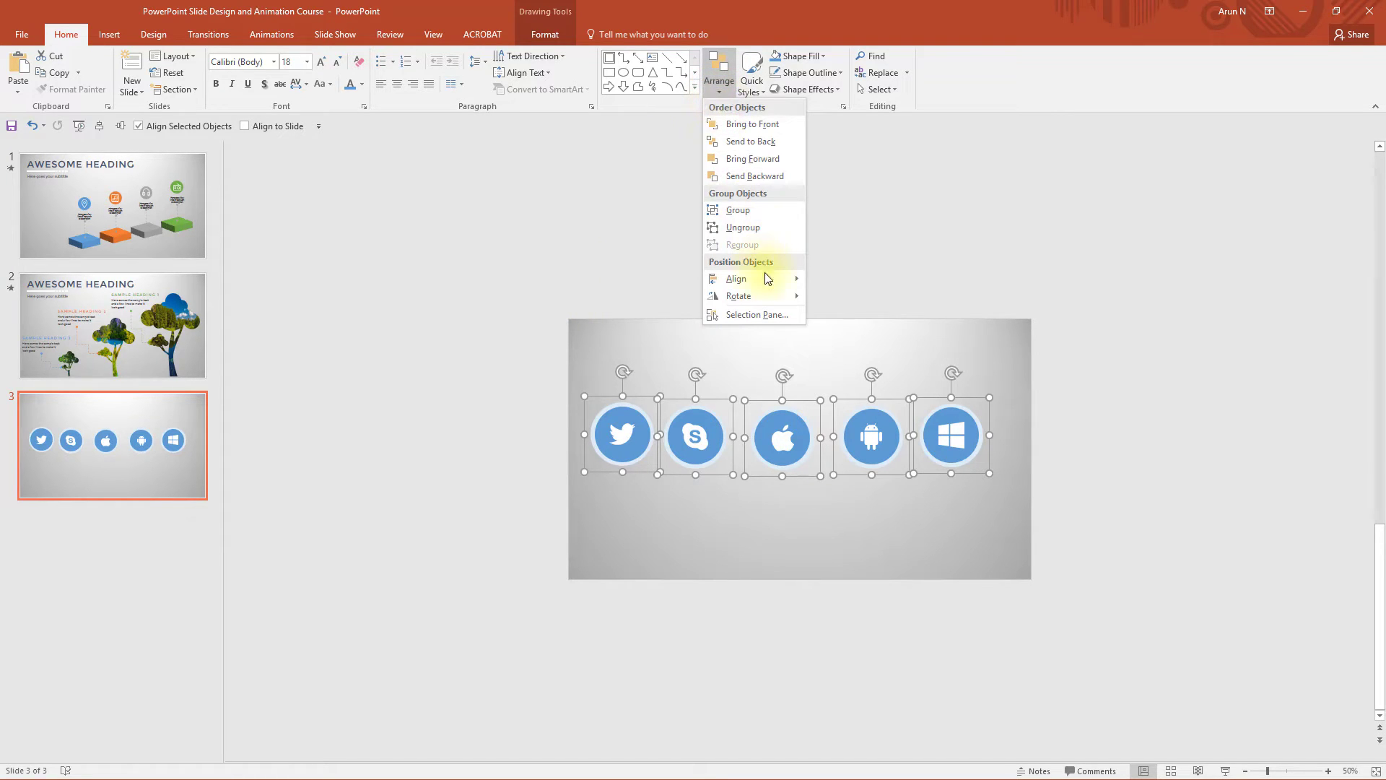
pyautogui.moveTo(766, 276)
pyautogui.click(892, 388)
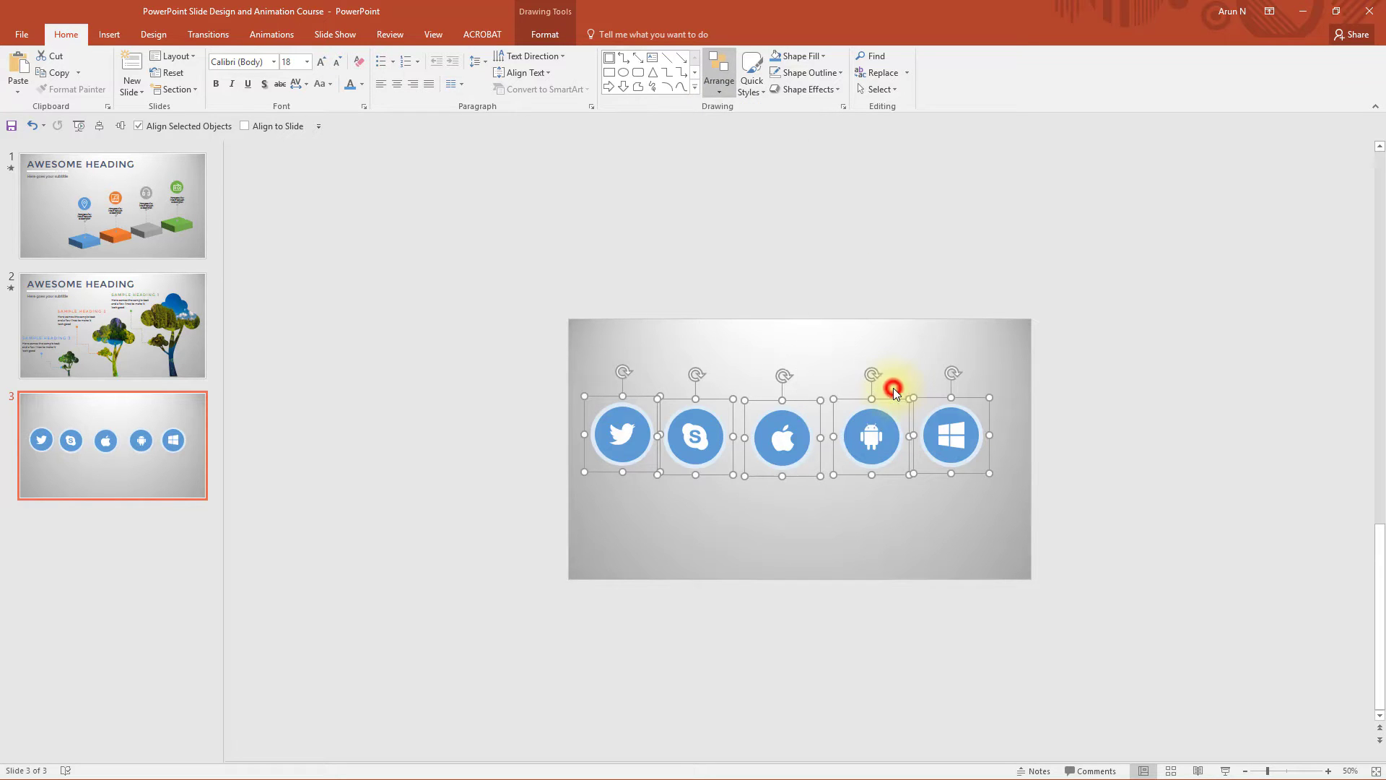
pyautogui.click(244, 125)
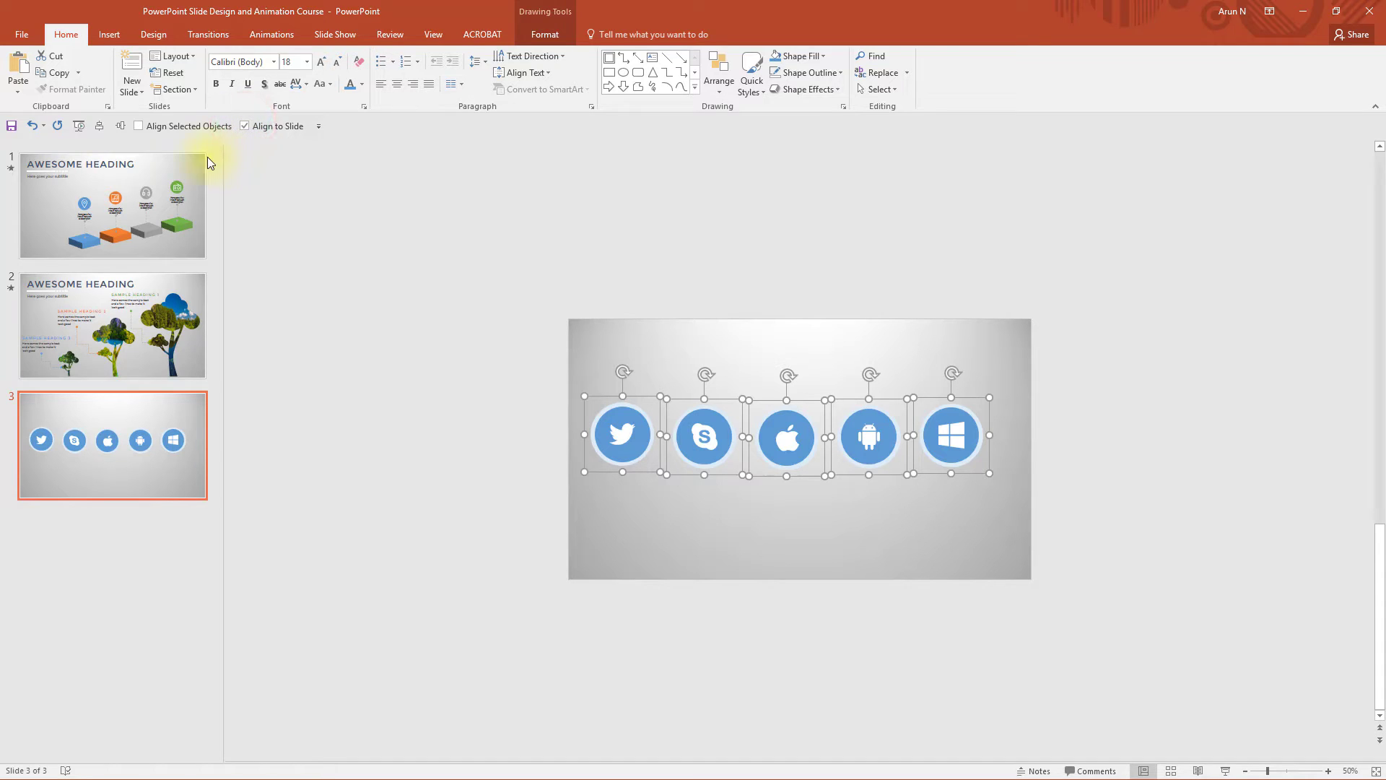
pyautogui.click(120, 126)
pyautogui.press('Escape')
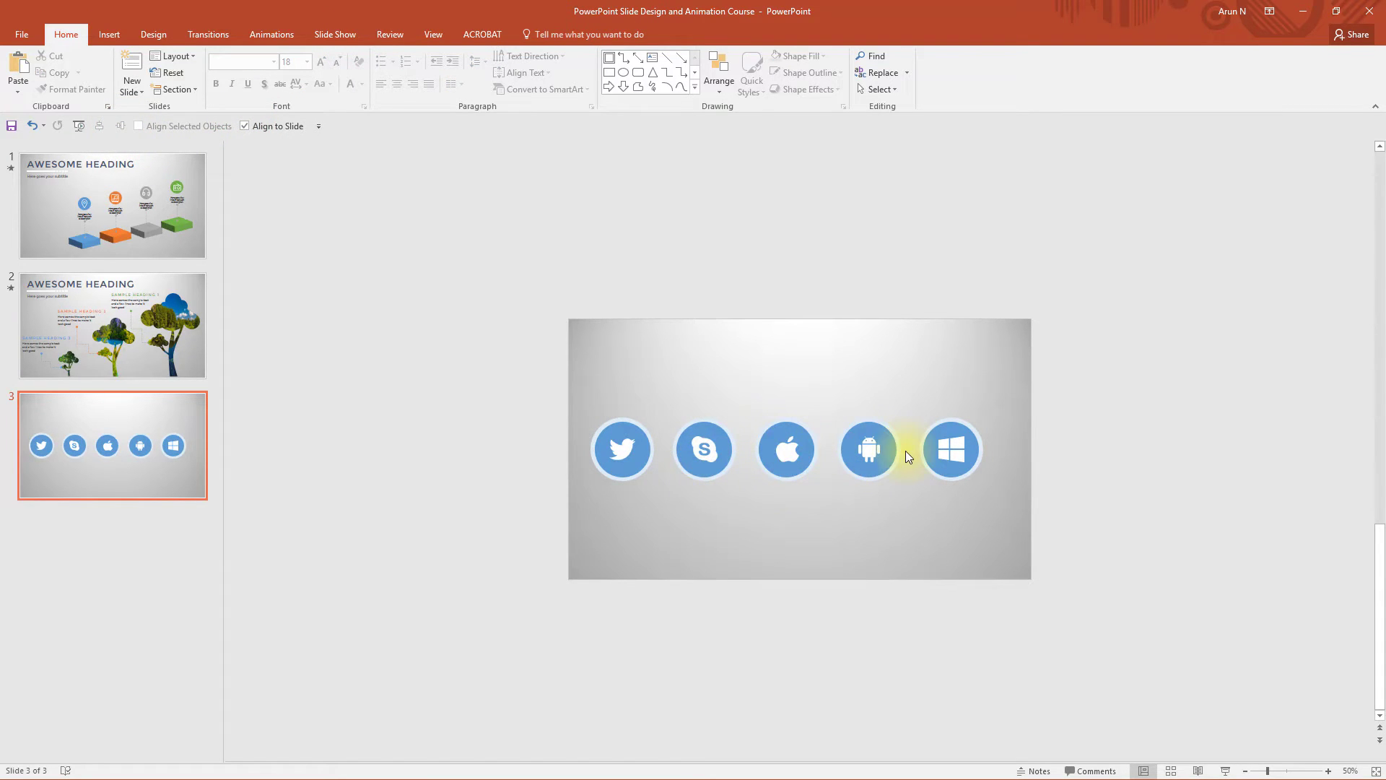
# Step: Fill the Skype circle orange using a Shape Styles preset
pyautogui.scroll(3, 905, 450)
pyautogui.scroll(3, 905, 450)
pyautogui.click(633, 417)
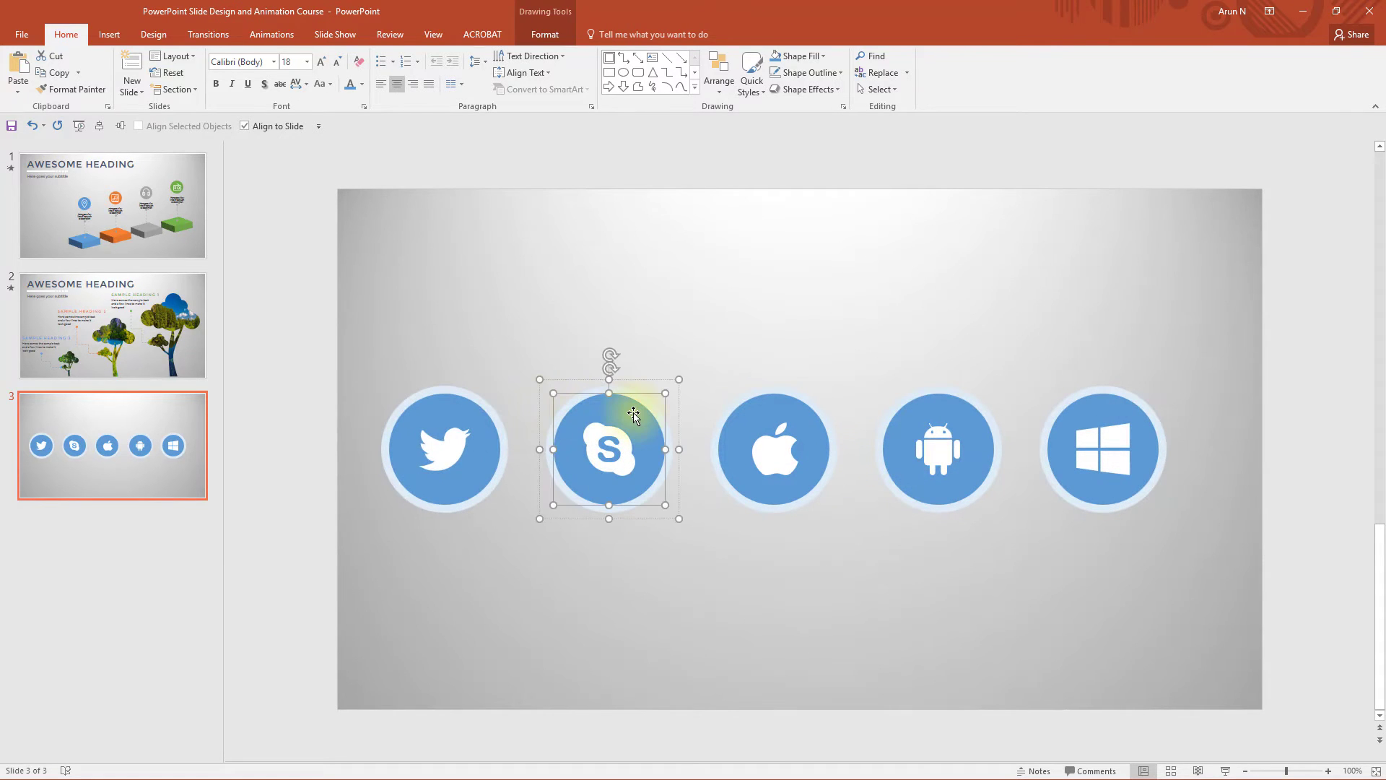
pyautogui.click(547, 35)
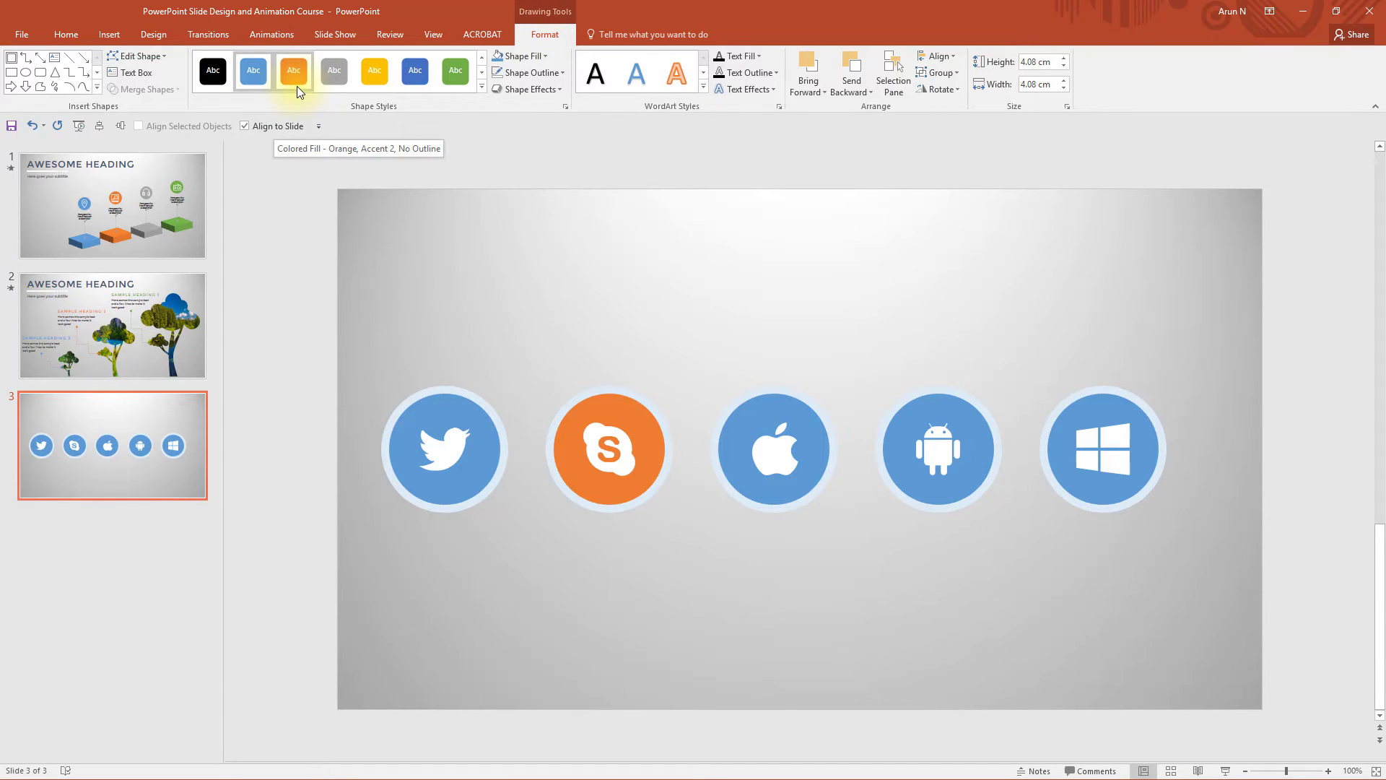
pyautogui.click(544, 57)
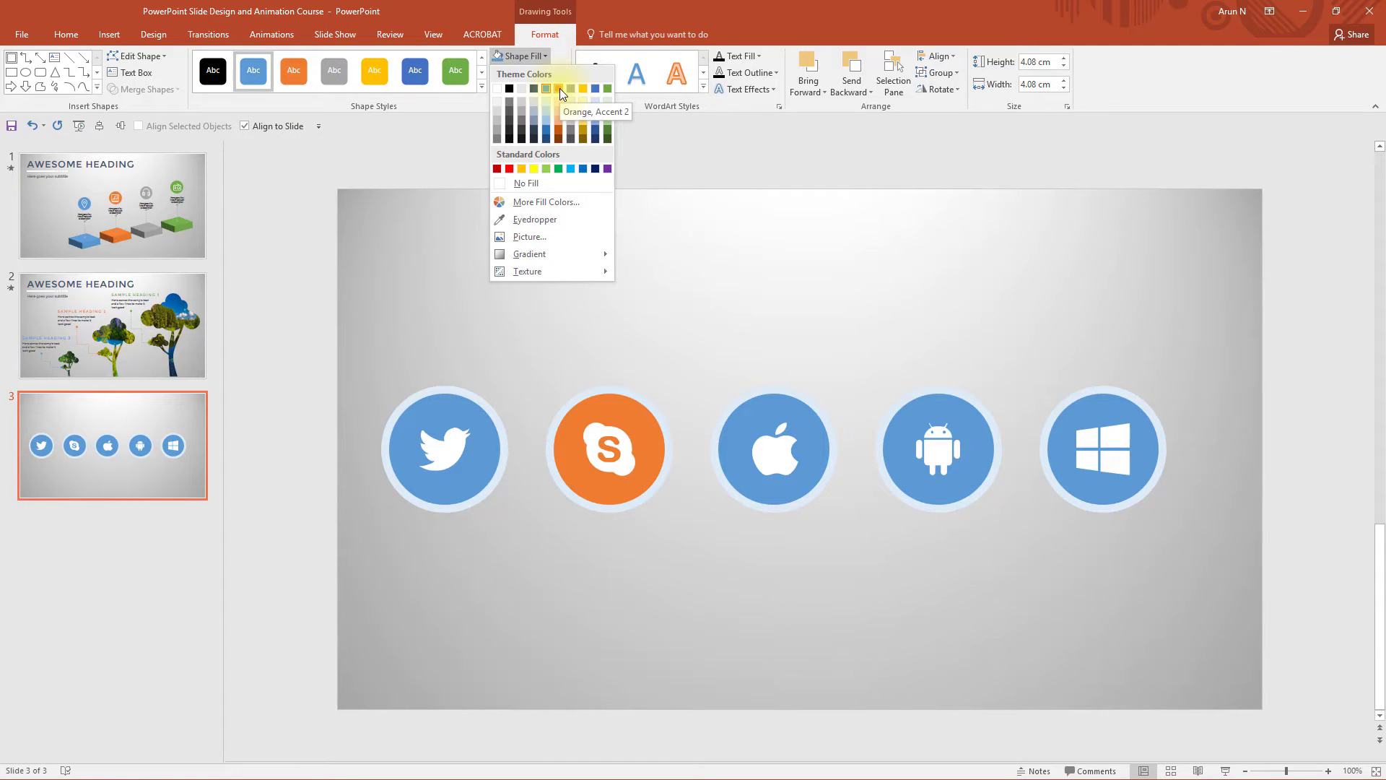
pyautogui.click(298, 81)
pyautogui.click(298, 81)
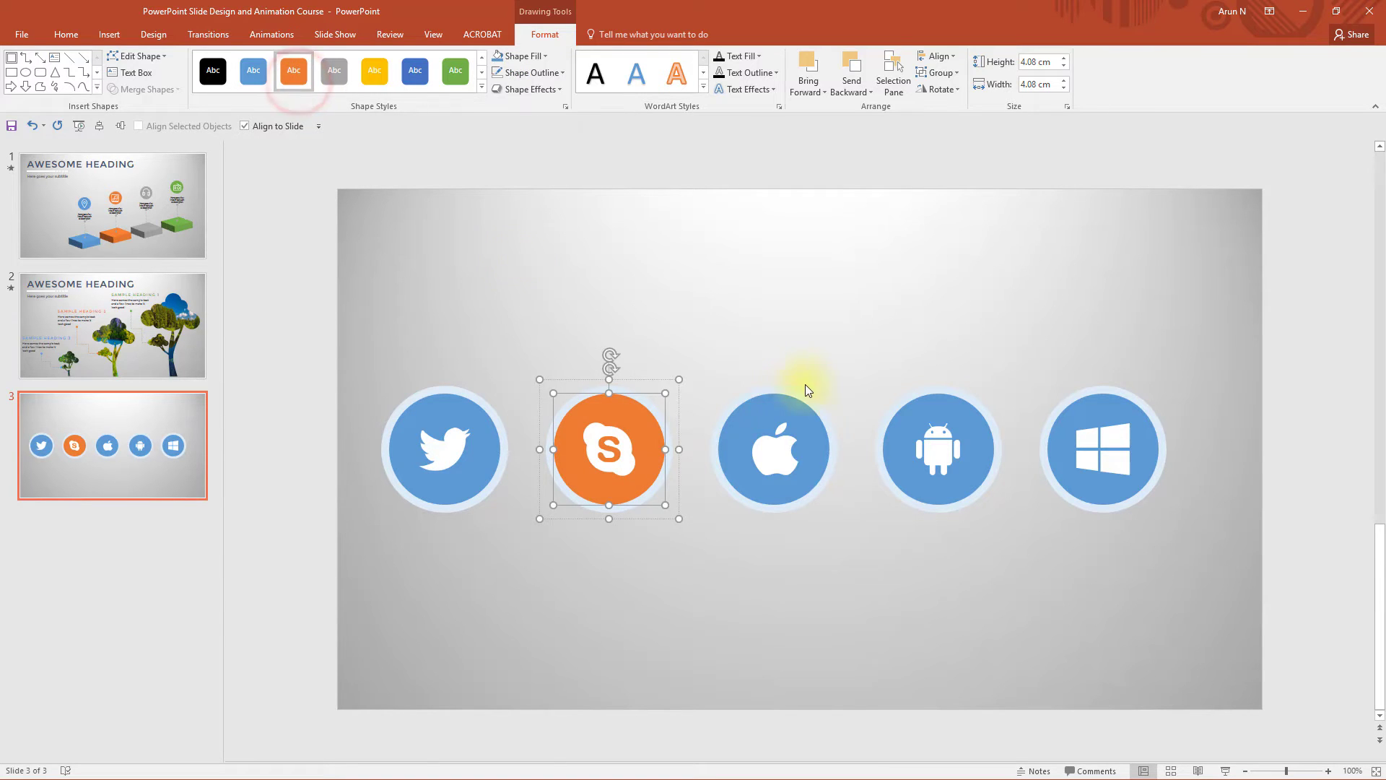
# Step: Make the Apple circle grey, the Android circle dark blue and the Windows circle green
pyautogui.click(812, 443)
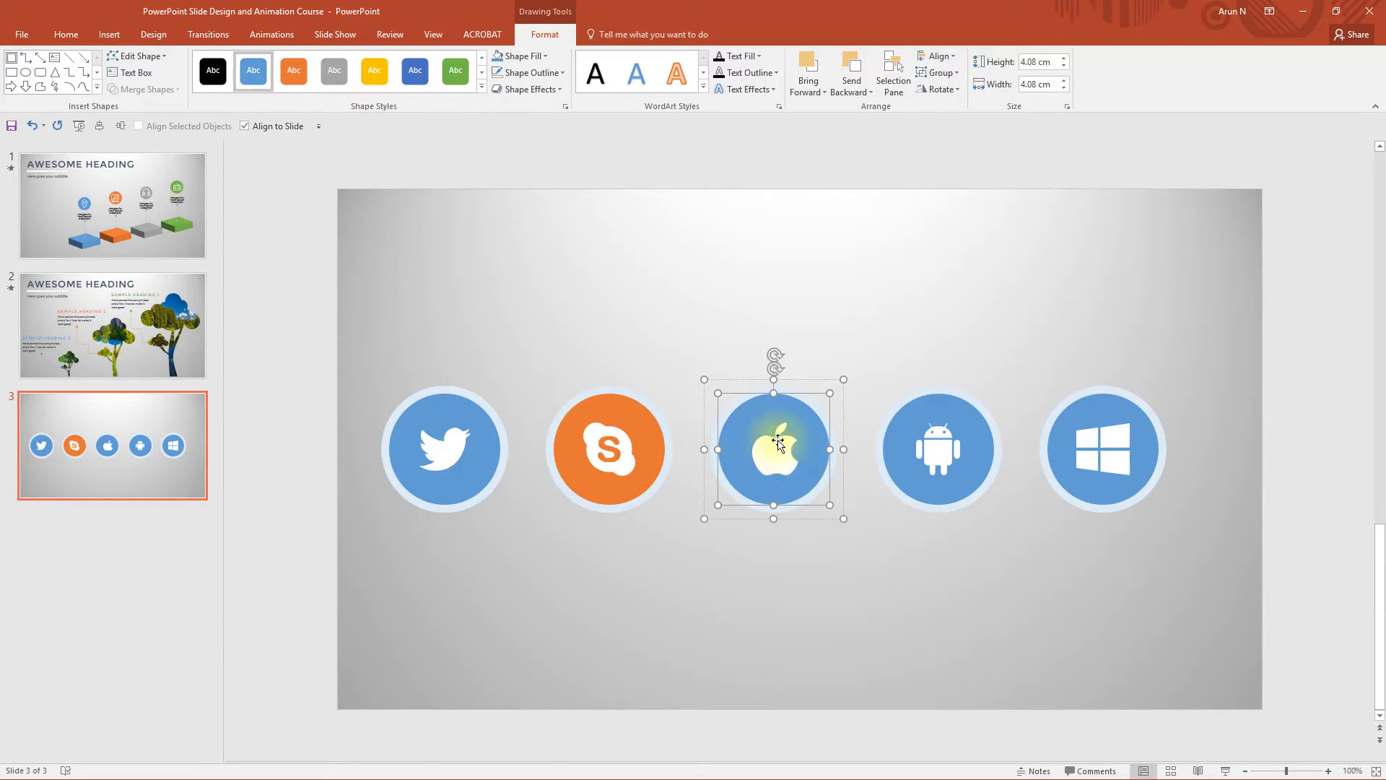
pyautogui.click(342, 81)
pyautogui.click(980, 431)
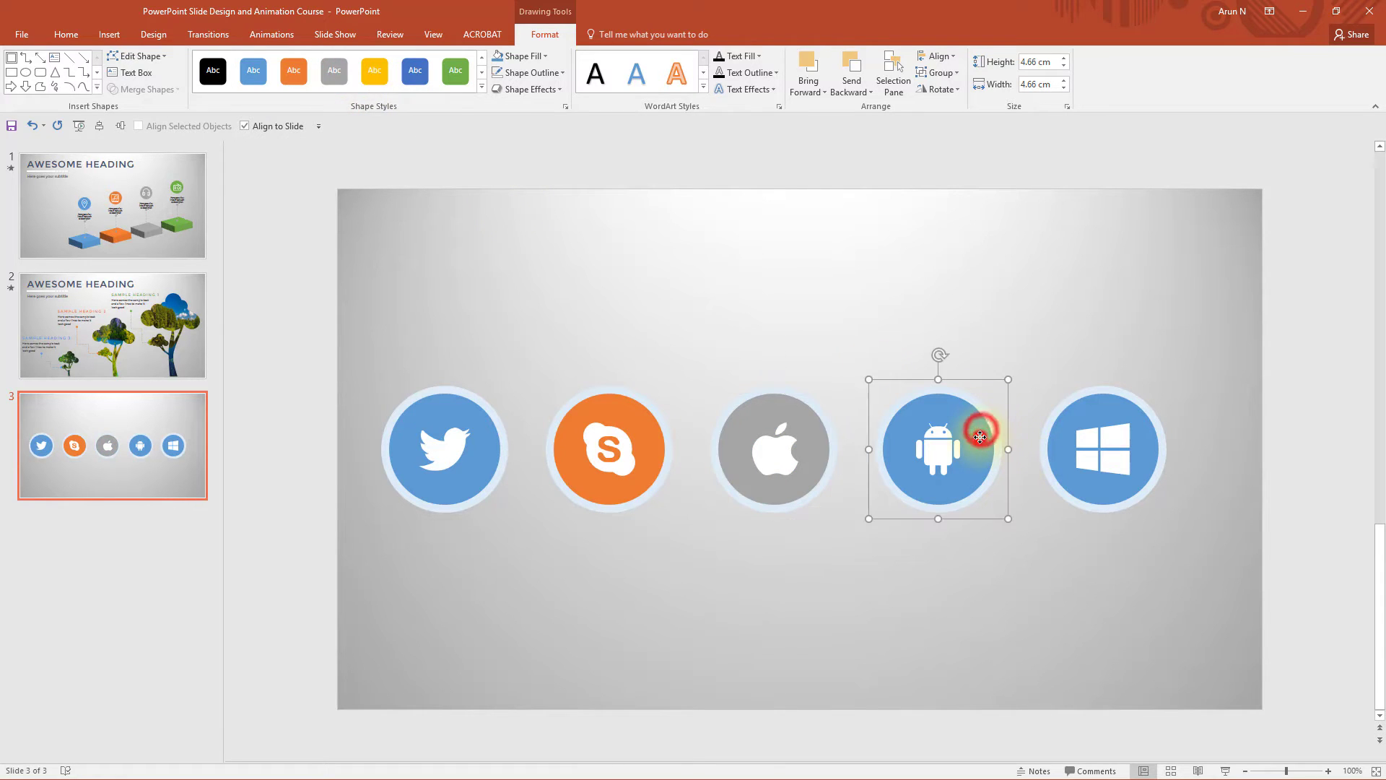
pyautogui.click(416, 76)
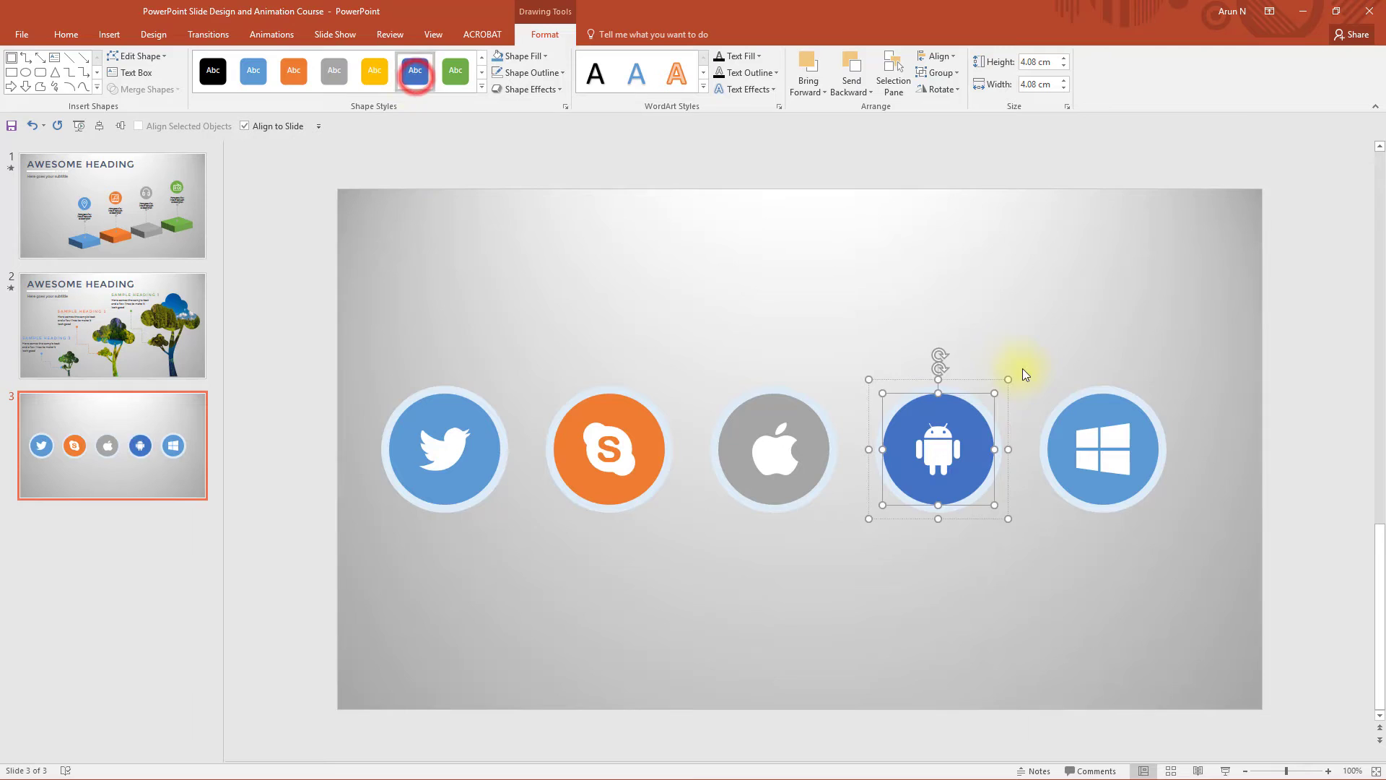
pyautogui.click(1105, 412)
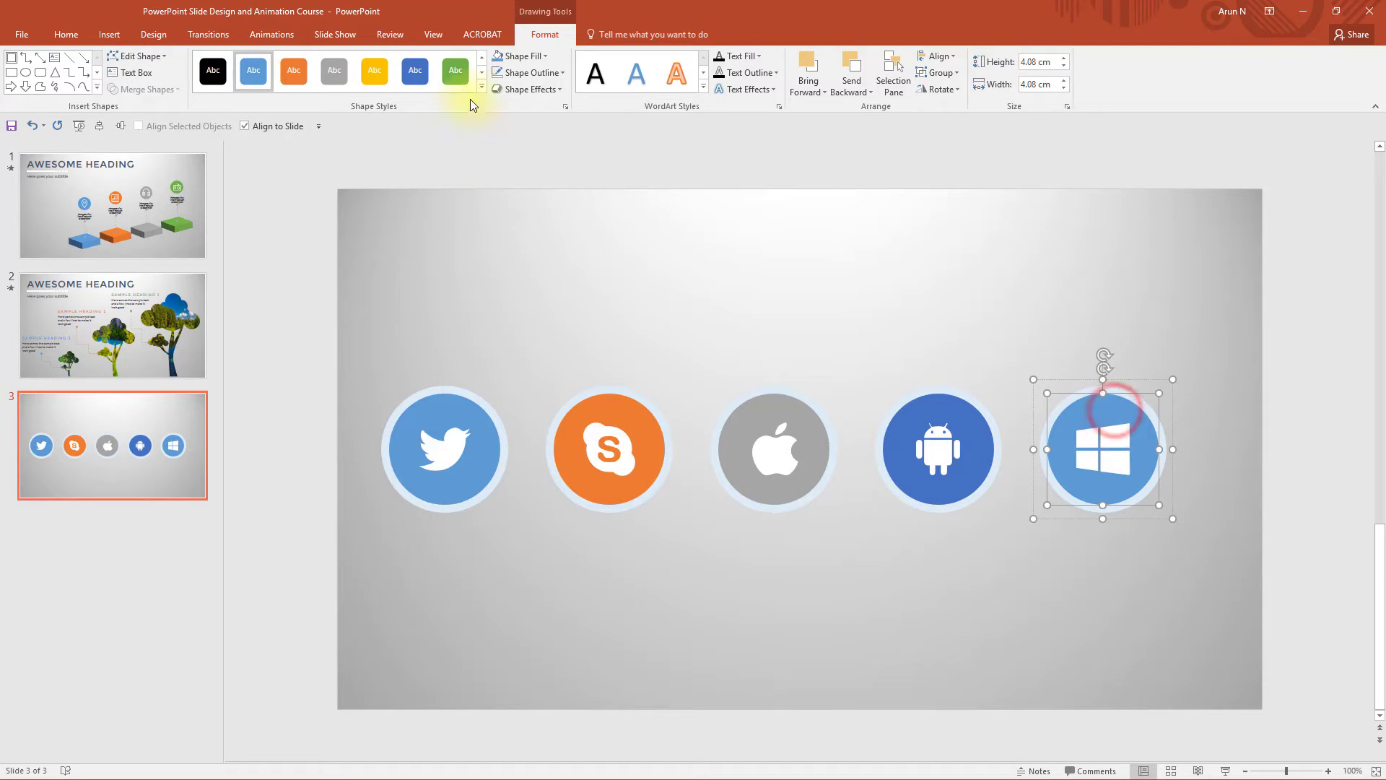
pyautogui.click(455, 73)
pyautogui.press('Escape')
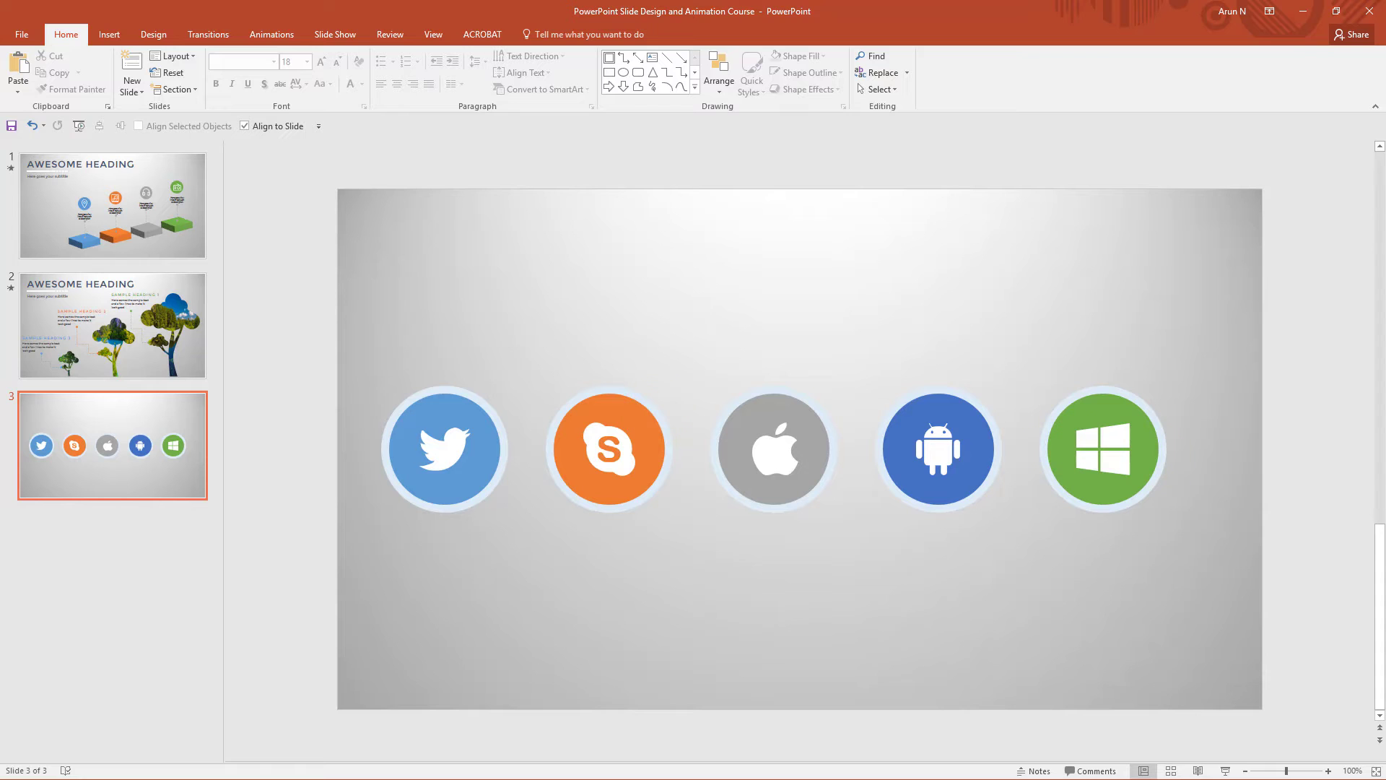
# Step: Recolour the Android circle yellow instead of dark blue
pyautogui.click(965, 466)
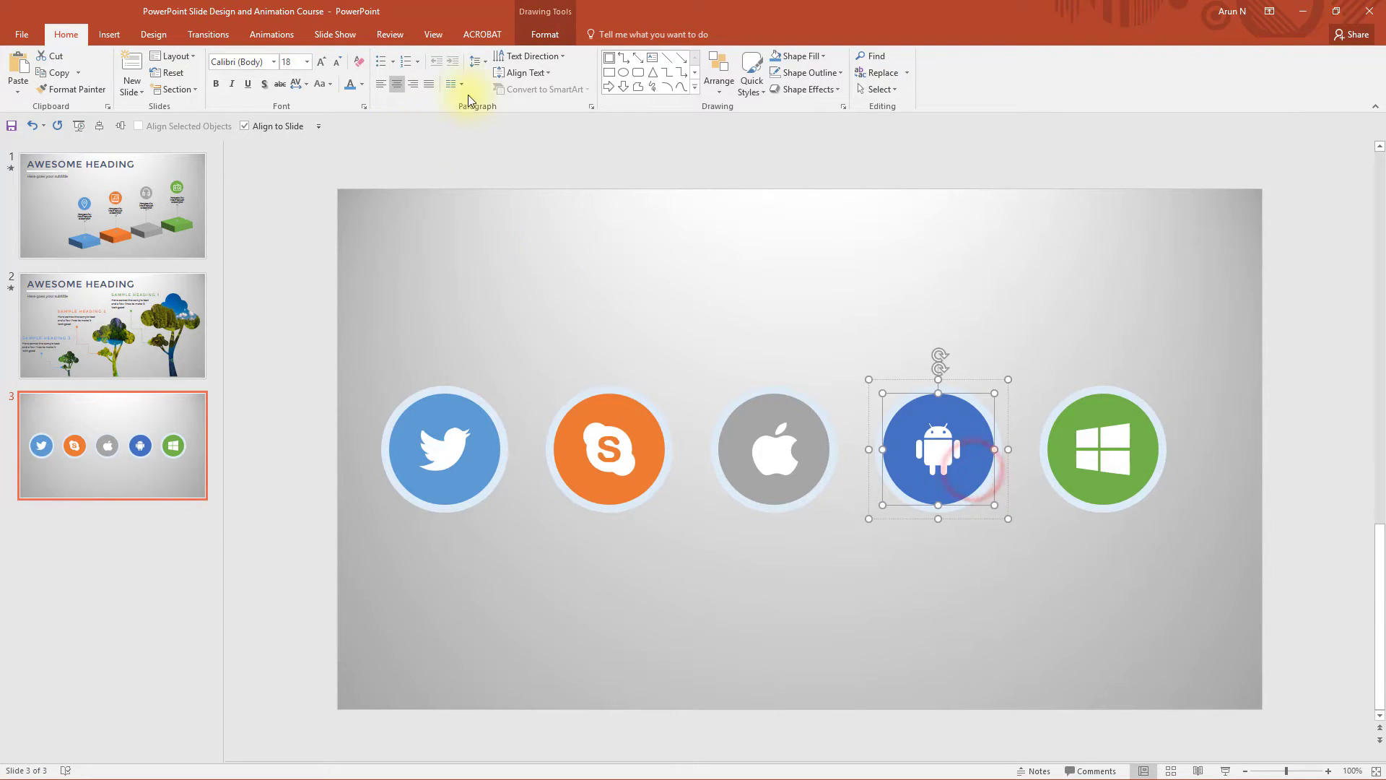
pyautogui.click(544, 34)
pyautogui.click(376, 84)
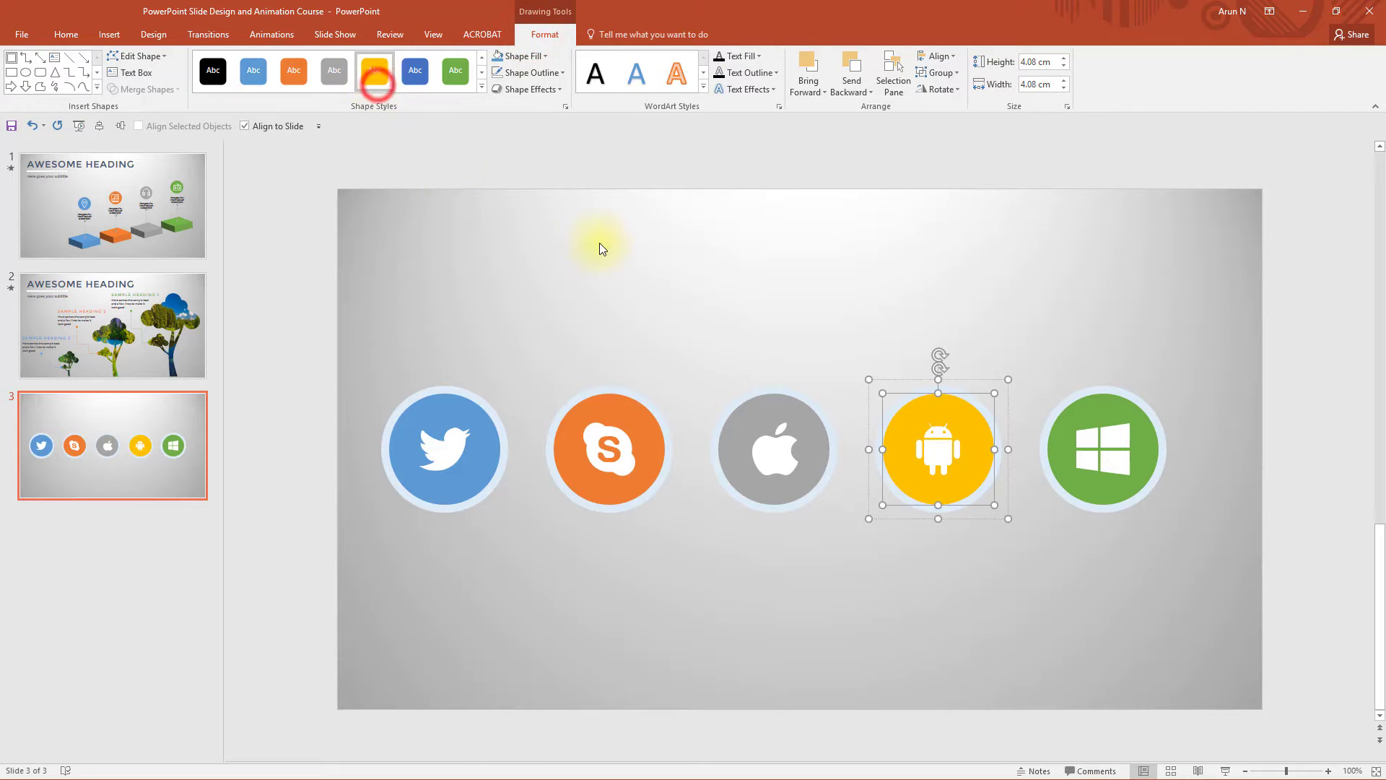
pyautogui.click(640, 257)
pyautogui.click(636, 509)
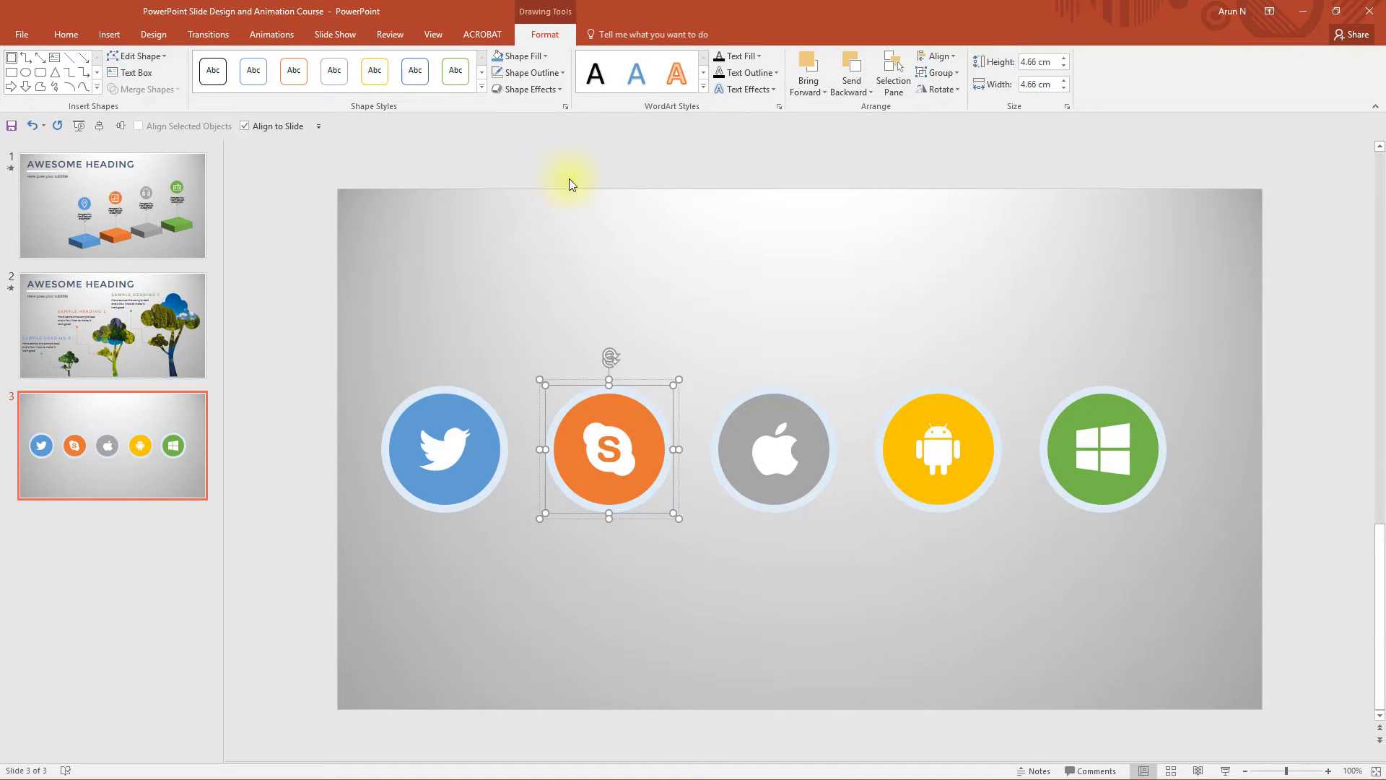
# Step: Fill the Skype ring light orange and the Apple ring light grey
pyautogui.click(547, 59)
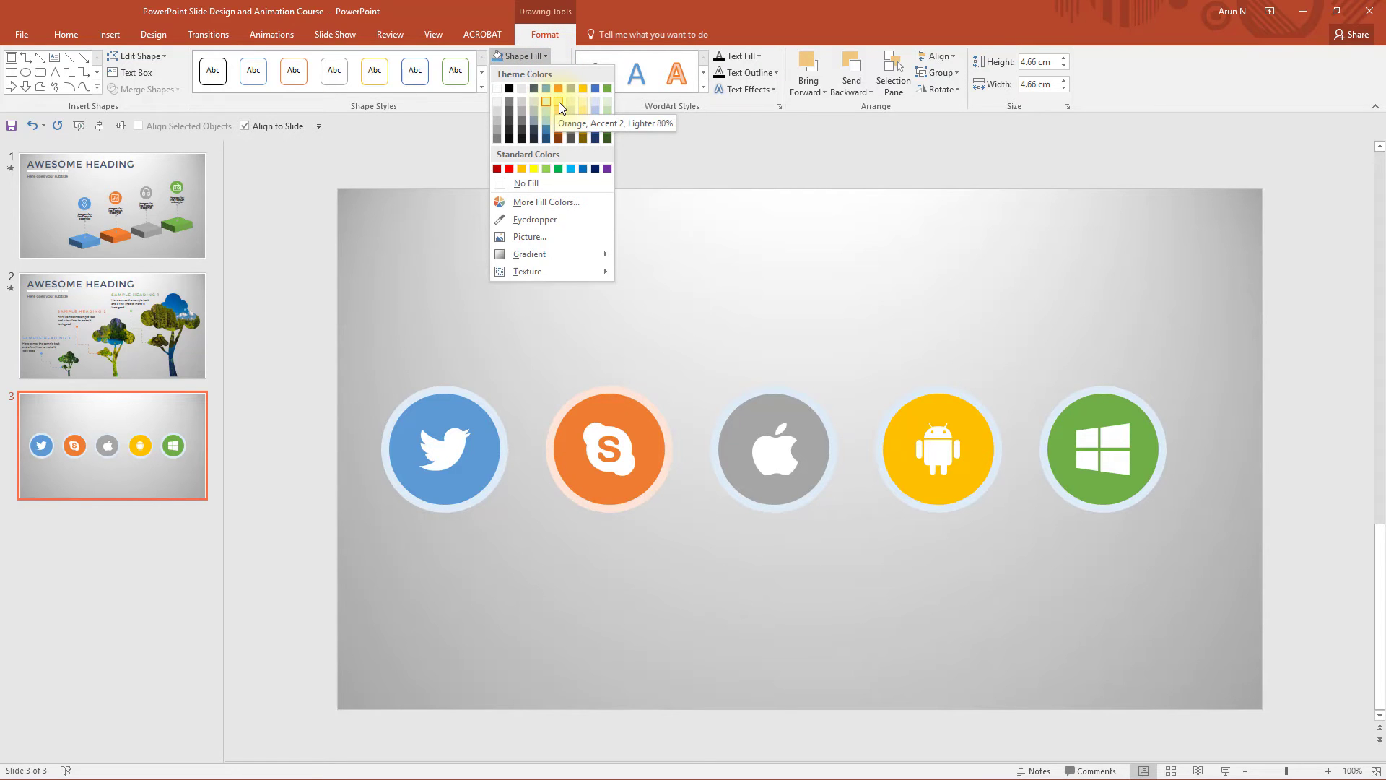
pyautogui.click(559, 102)
pyautogui.click(824, 412)
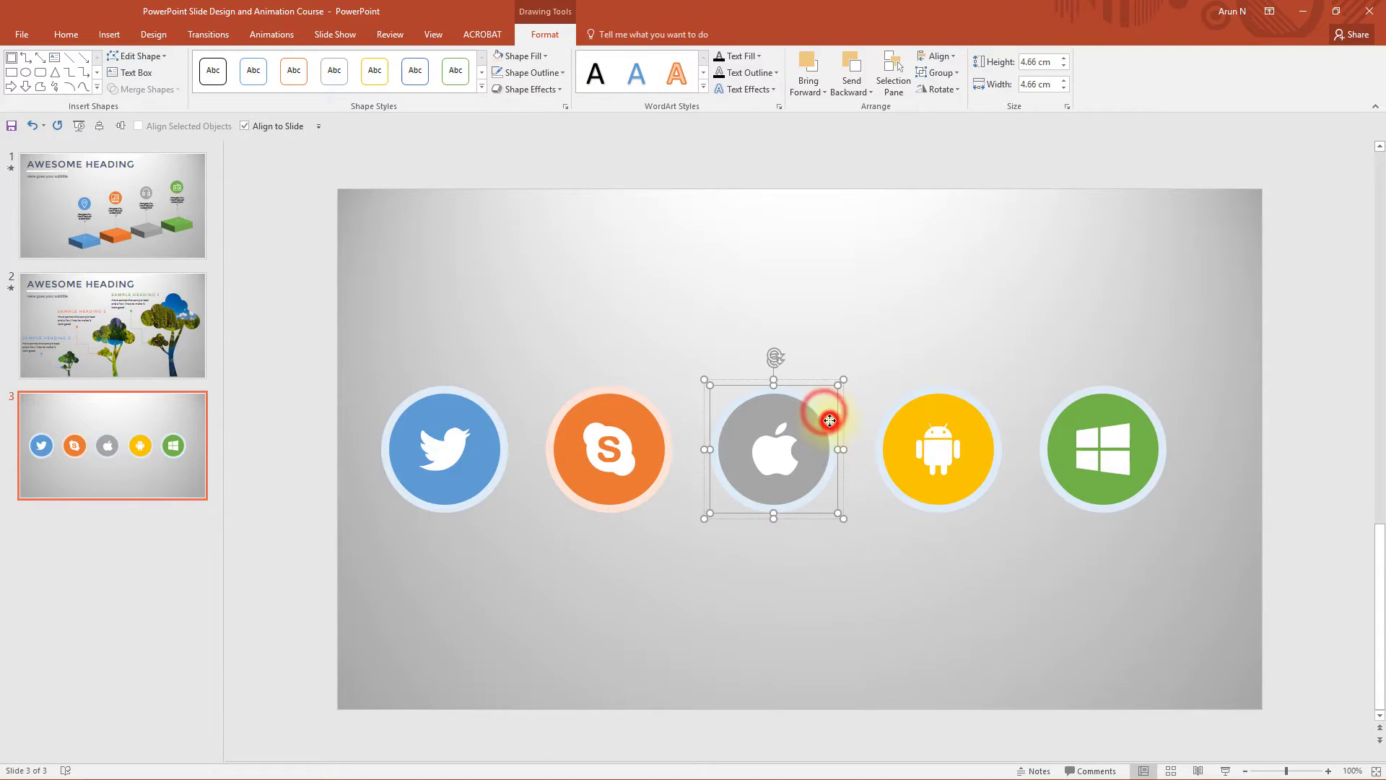
pyautogui.click(544, 57)
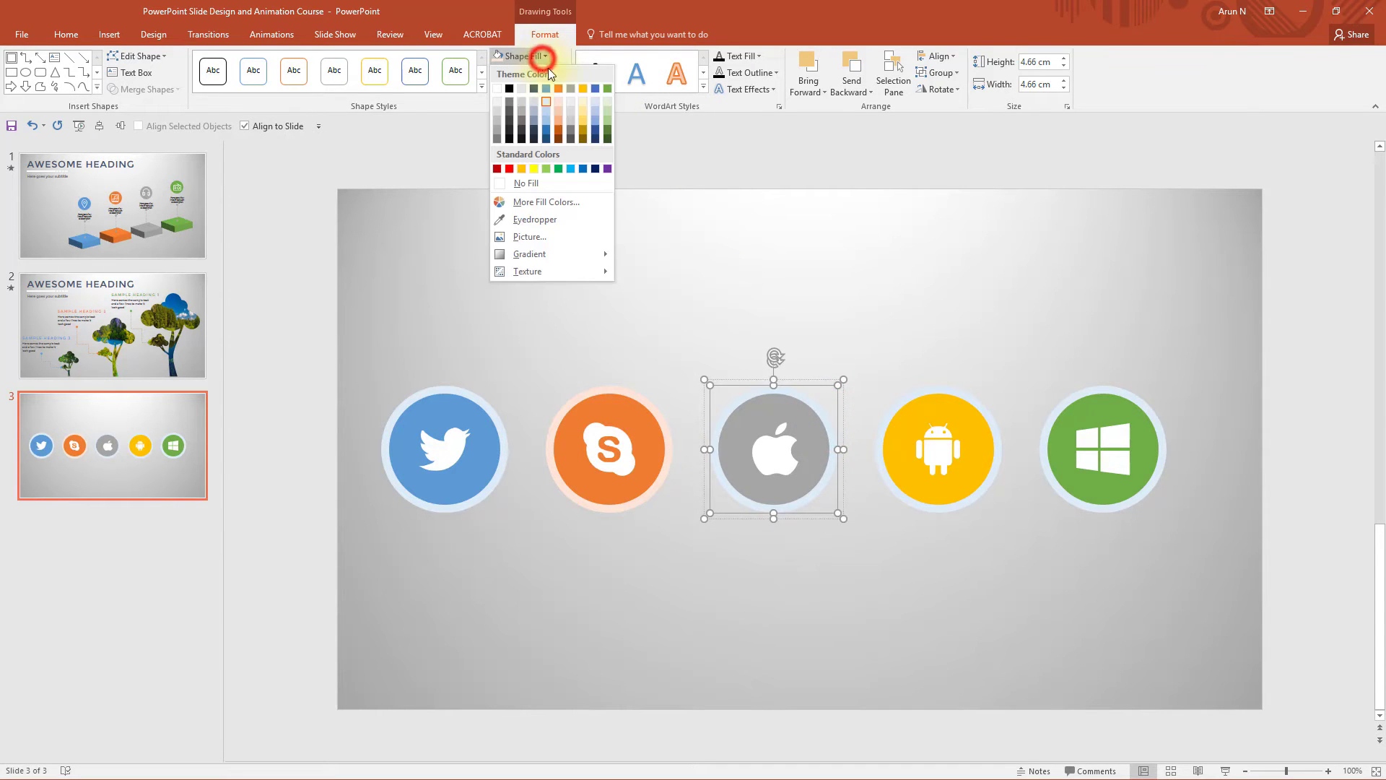
pyautogui.click(571, 101)
# Step: Fill the Android ring light yellow and the Windows ring light green
pyautogui.click(971, 403)
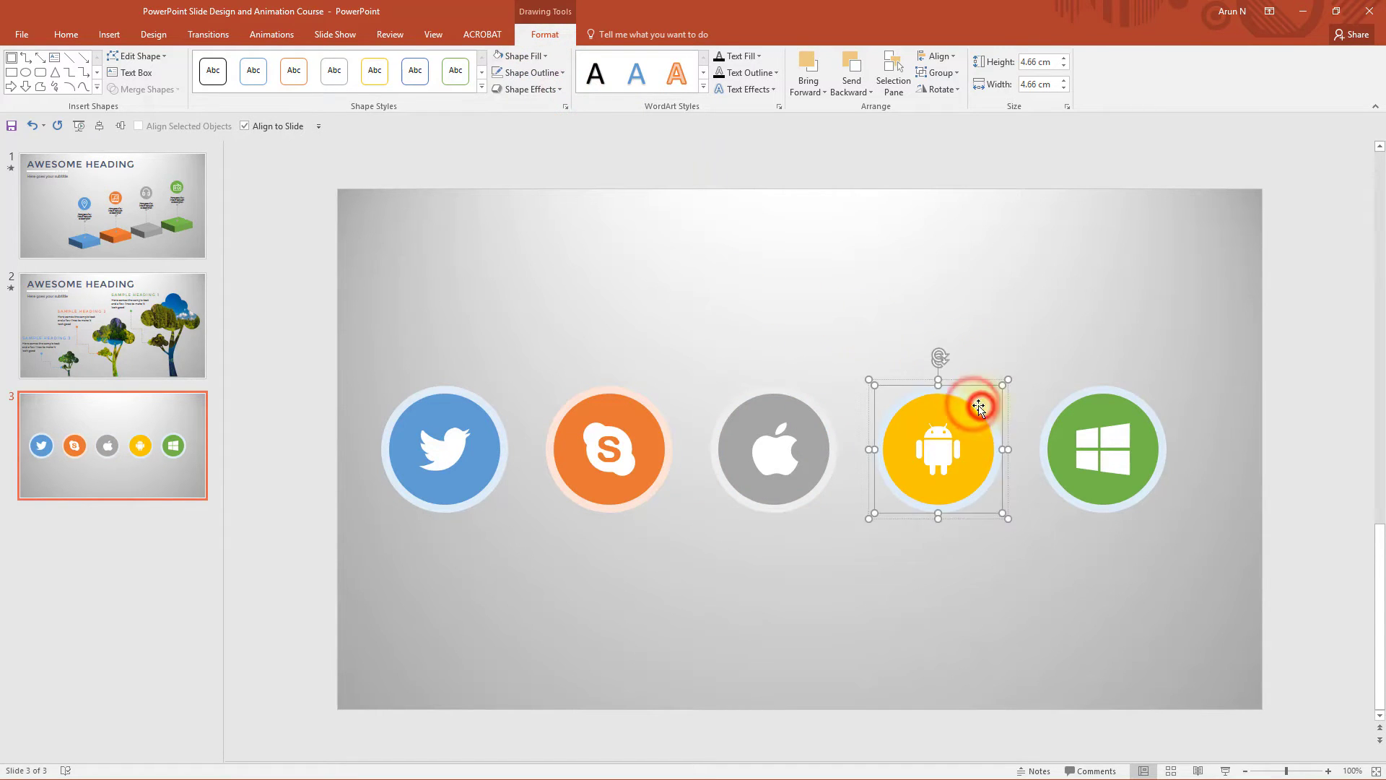
pyautogui.click(534, 56)
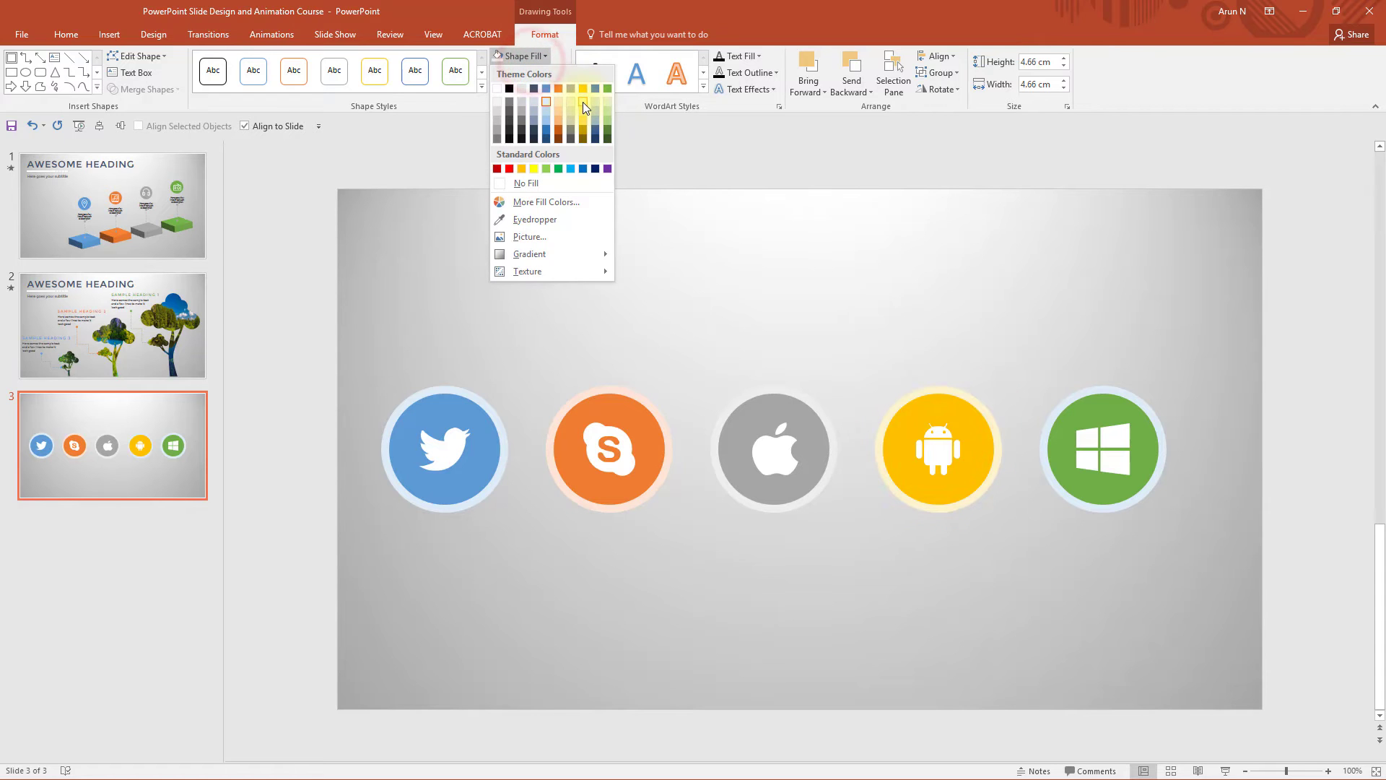
pyautogui.click(582, 102)
pyautogui.click(1126, 390)
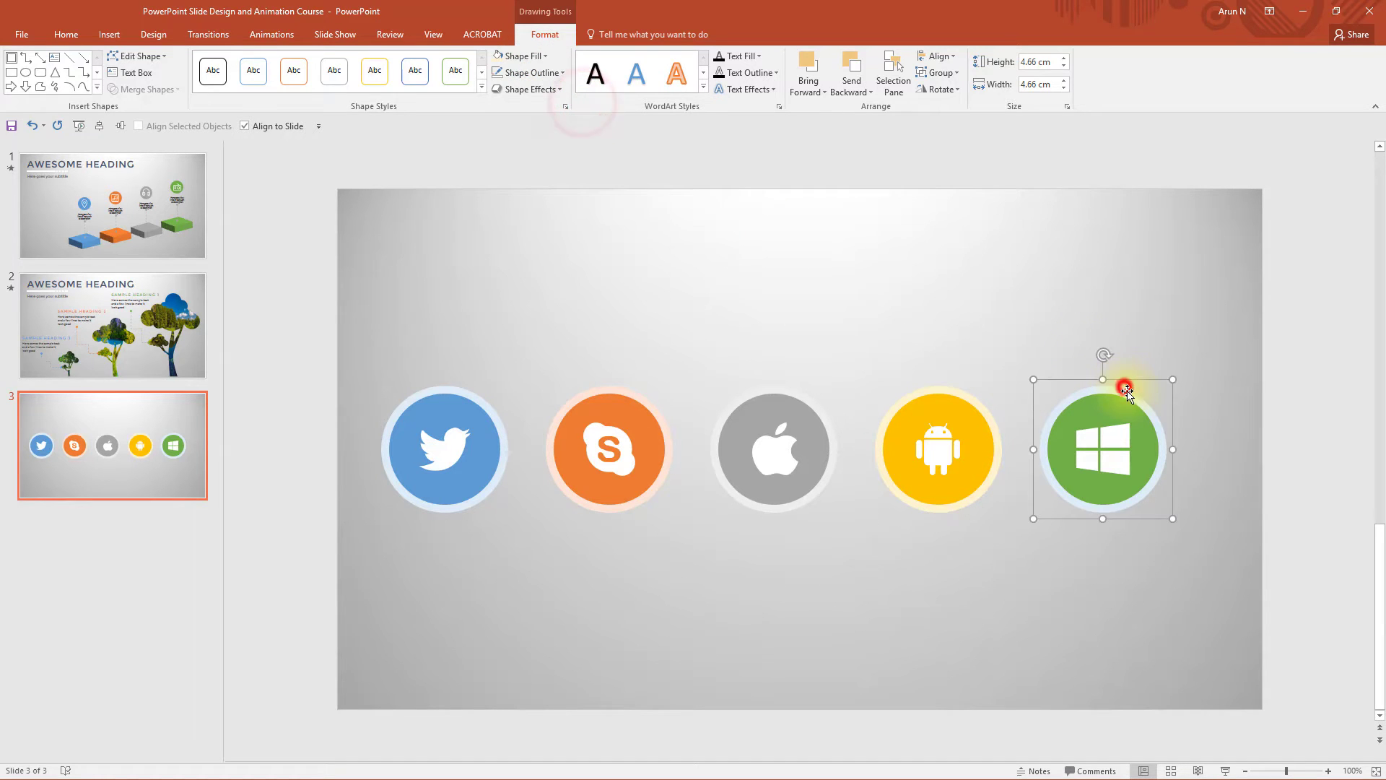
pyautogui.click(1124, 389)
pyautogui.click(534, 56)
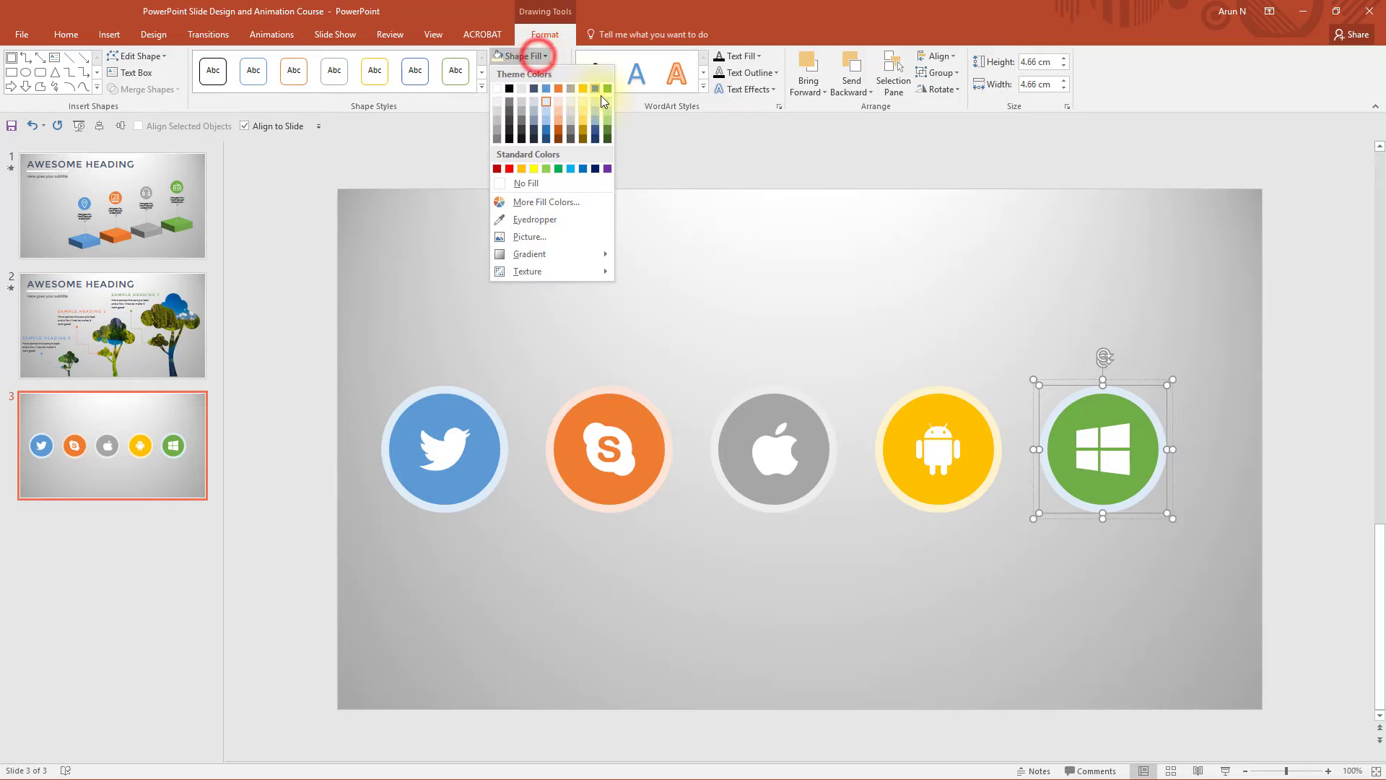
pyautogui.click(603, 101)
pyautogui.click(527, 458)
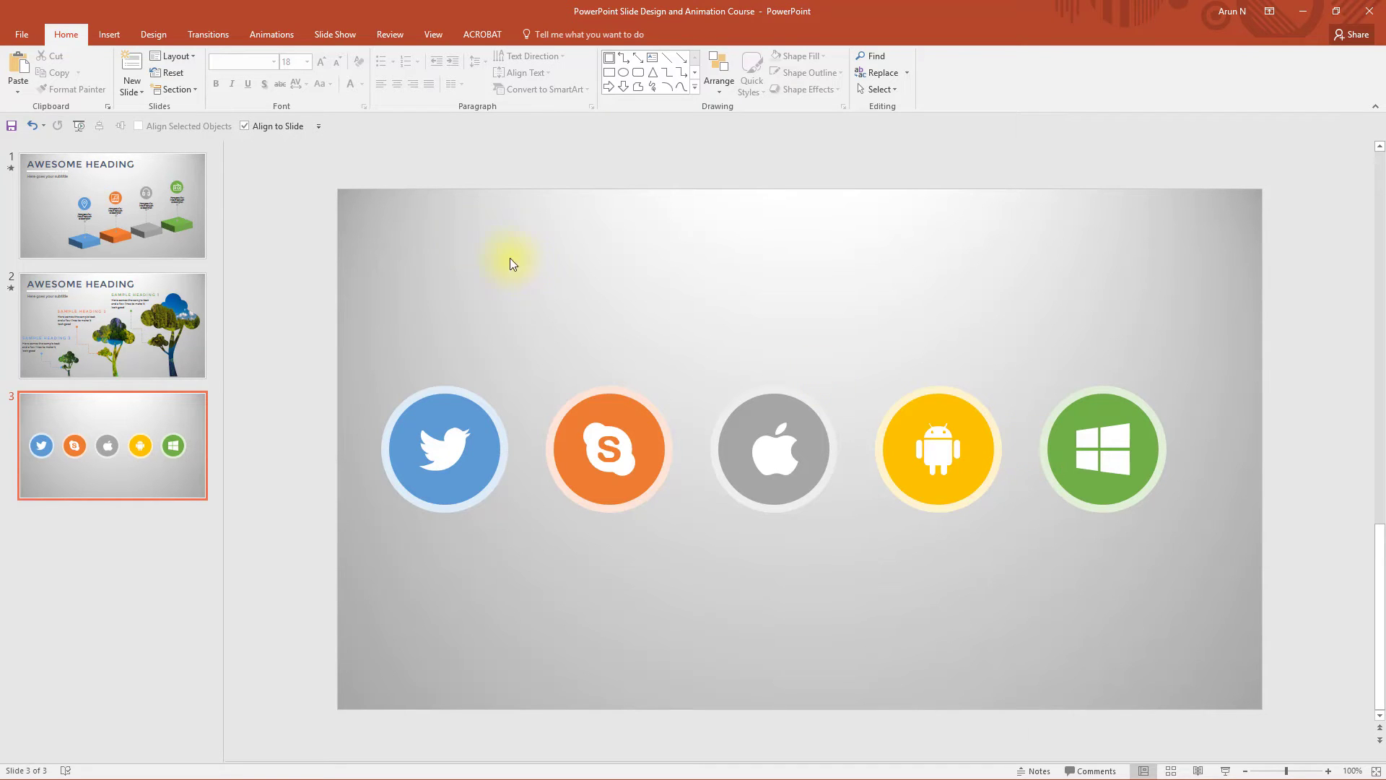
# Step: Draw a no-fill oval circle positioned over the Twitter icon's ring
pyautogui.click(108, 36)
pyautogui.click(246, 69)
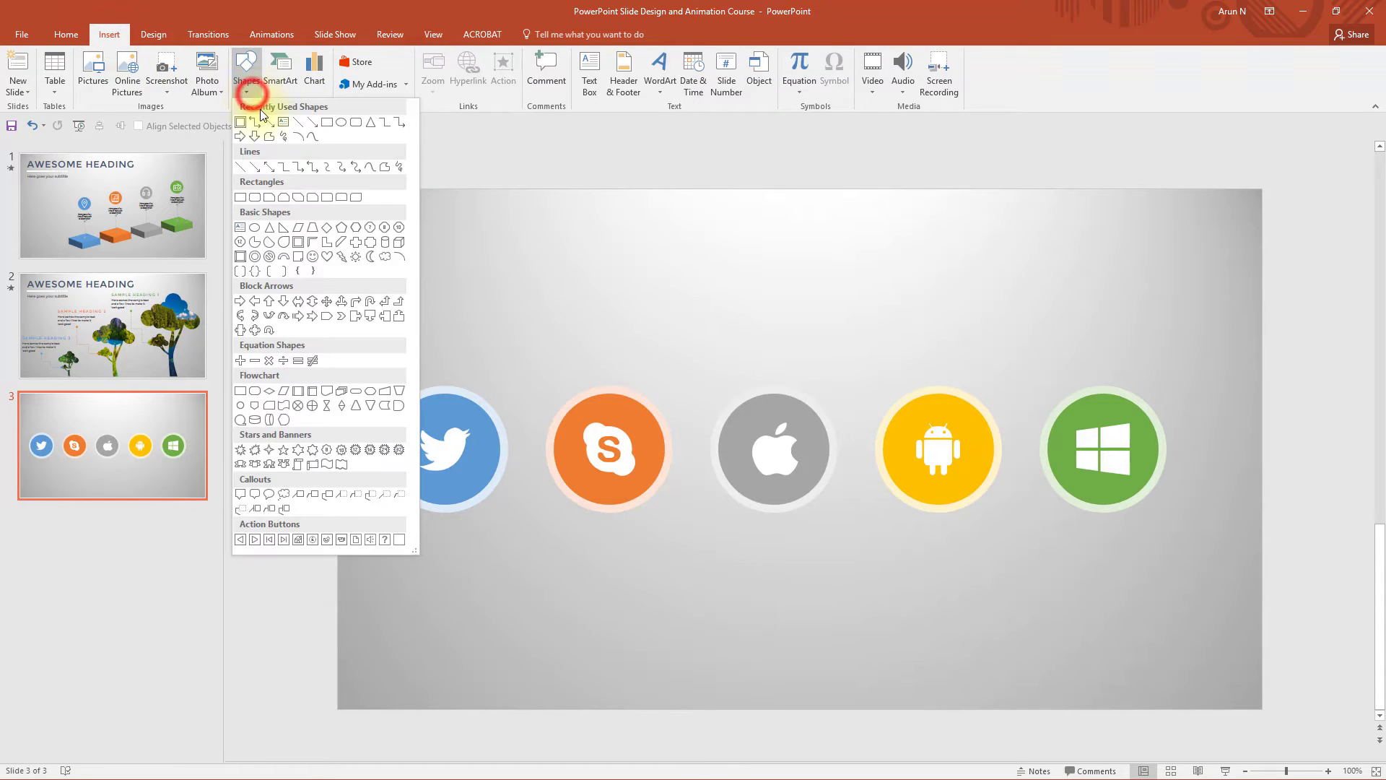
pyautogui.click(342, 123)
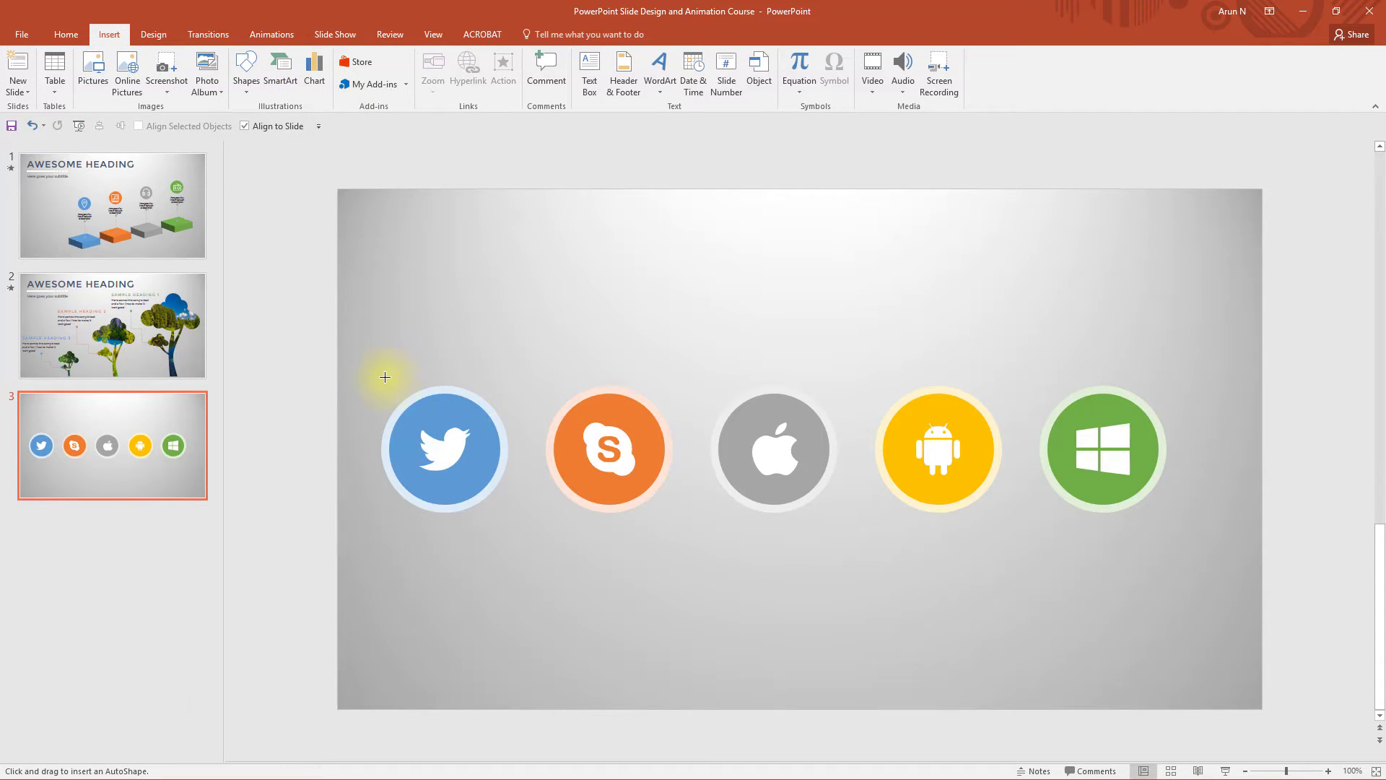
pyautogui.moveTo(385, 377); pyautogui.dragTo(481, 505)
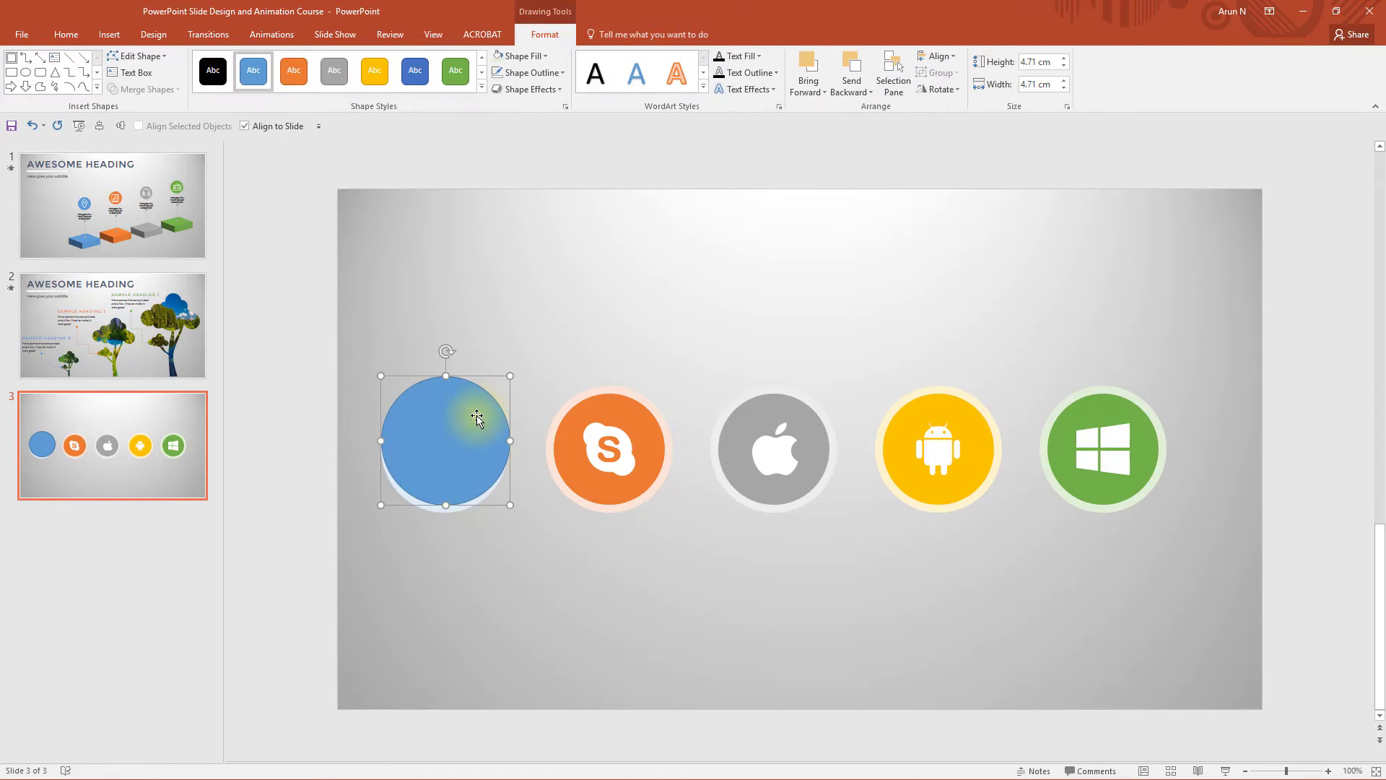
pyautogui.click(534, 58)
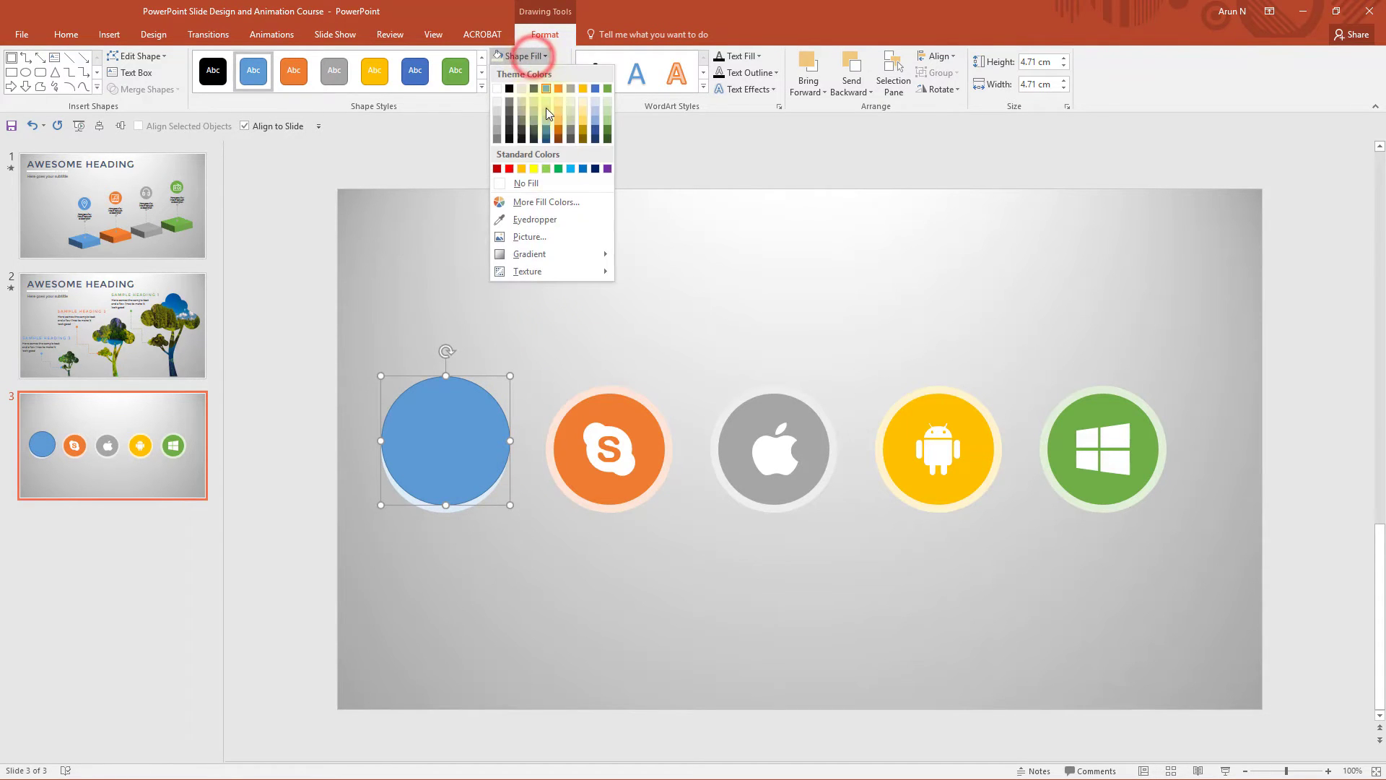
pyautogui.click(557, 184)
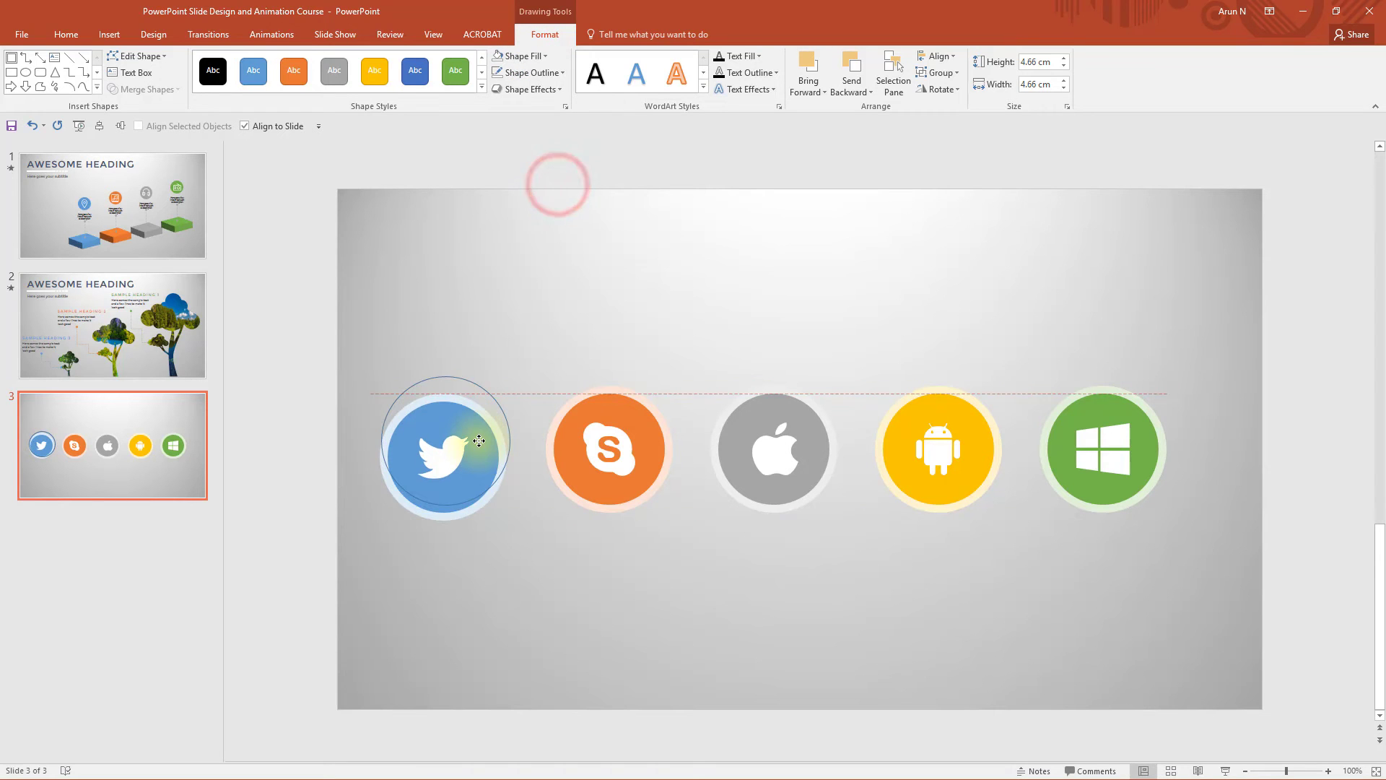
pyautogui.moveTo(478, 441); pyautogui.dragTo(488, 401)
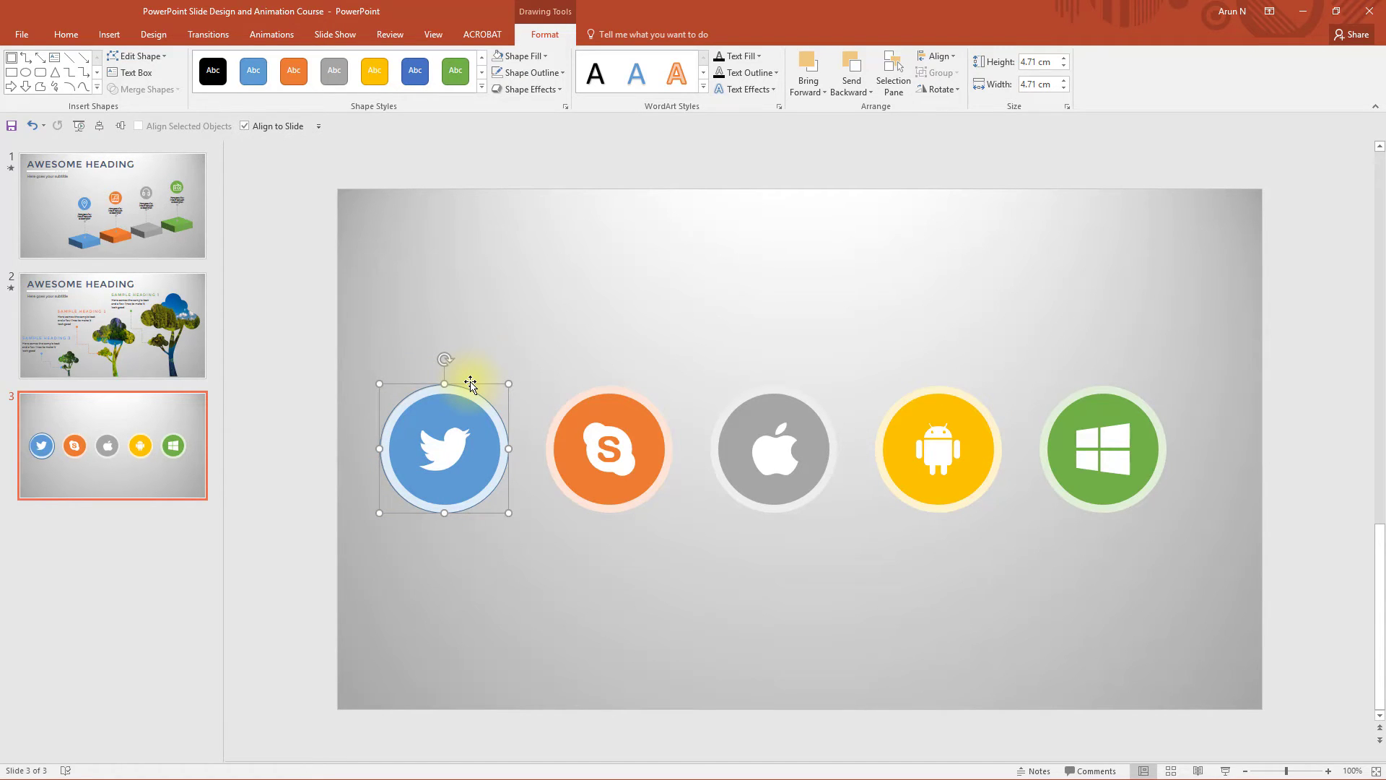
# Step: Set the circle's outline width to 3.5 pt and its colour to a darker blue
pyautogui.click(565, 106)
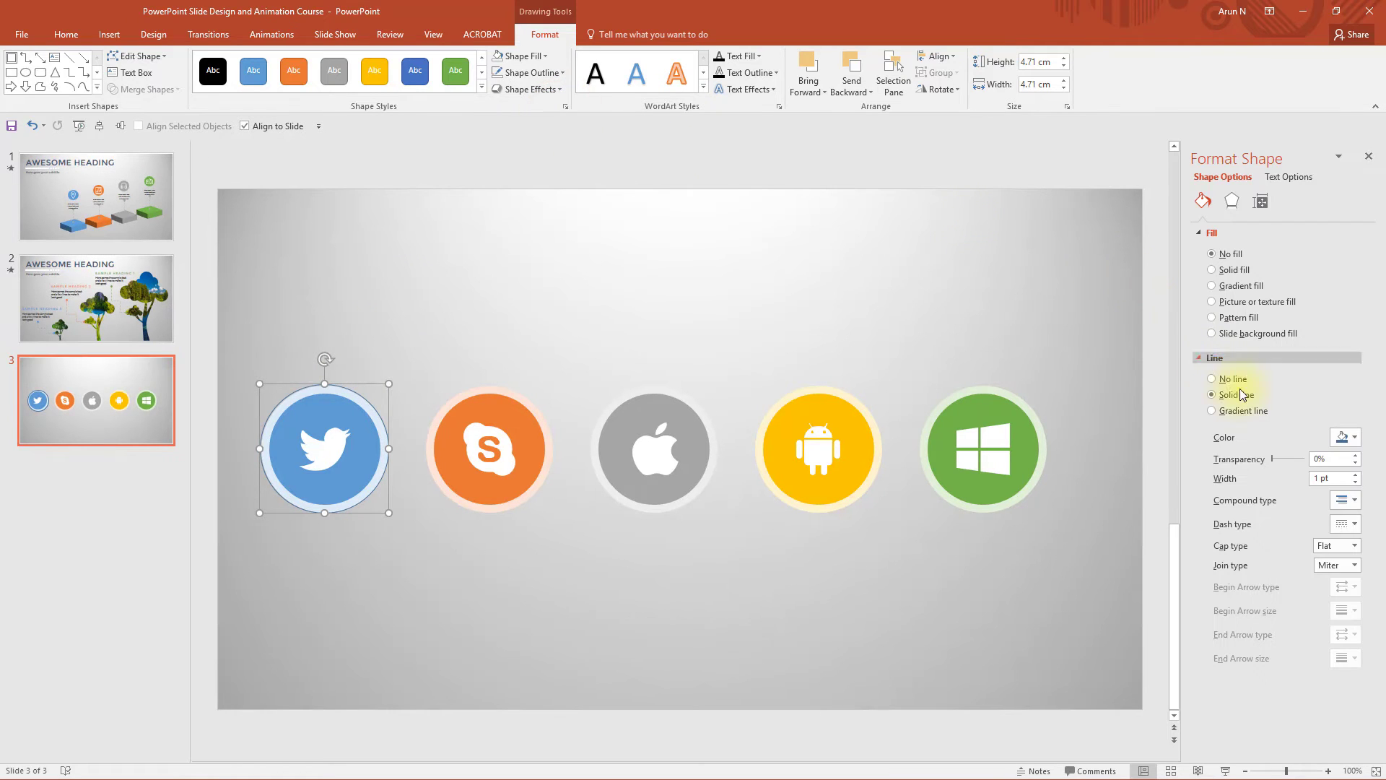
pyautogui.click(1353, 476)
pyautogui.click(1354, 476)
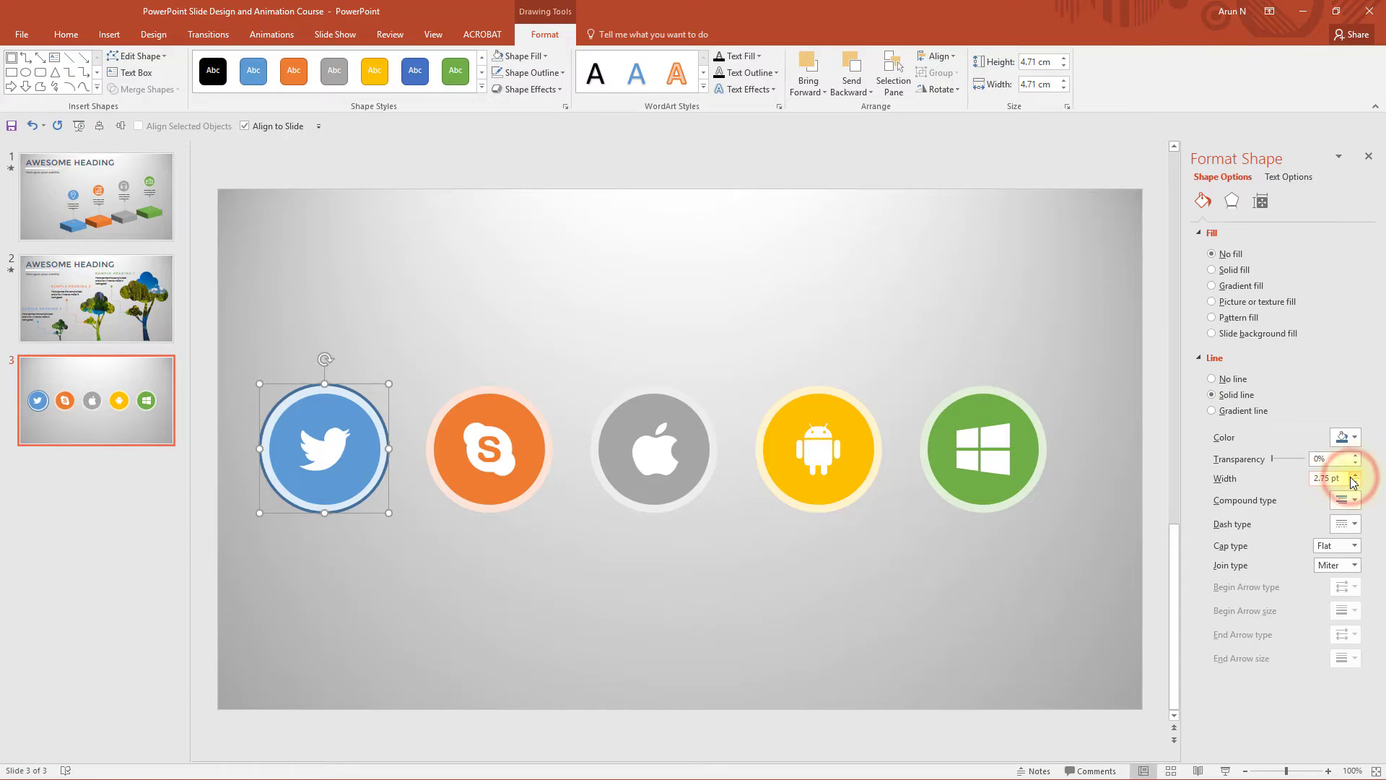
pyautogui.click(1353, 476)
pyautogui.click(1354, 476)
pyautogui.click(1353, 475)
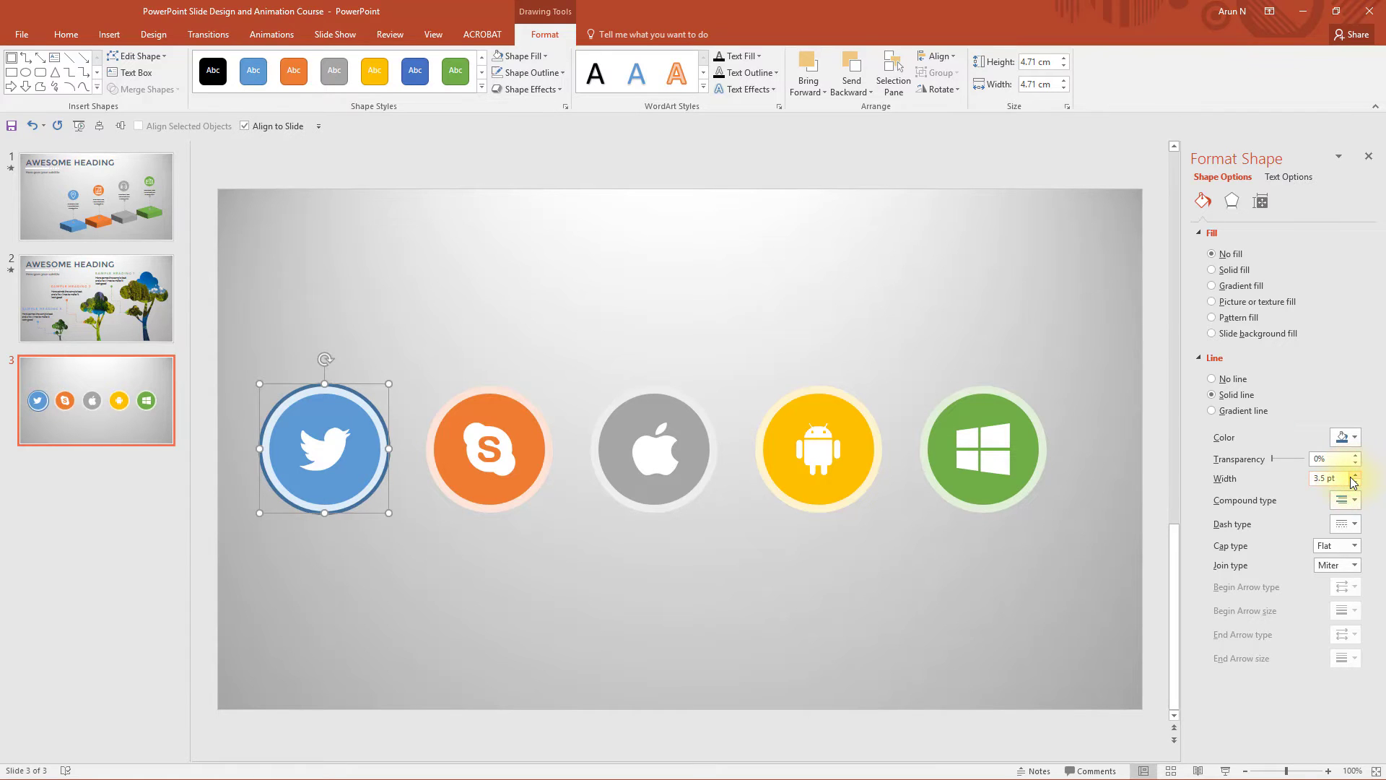
pyautogui.click(1348, 437)
pyautogui.click(1272, 471)
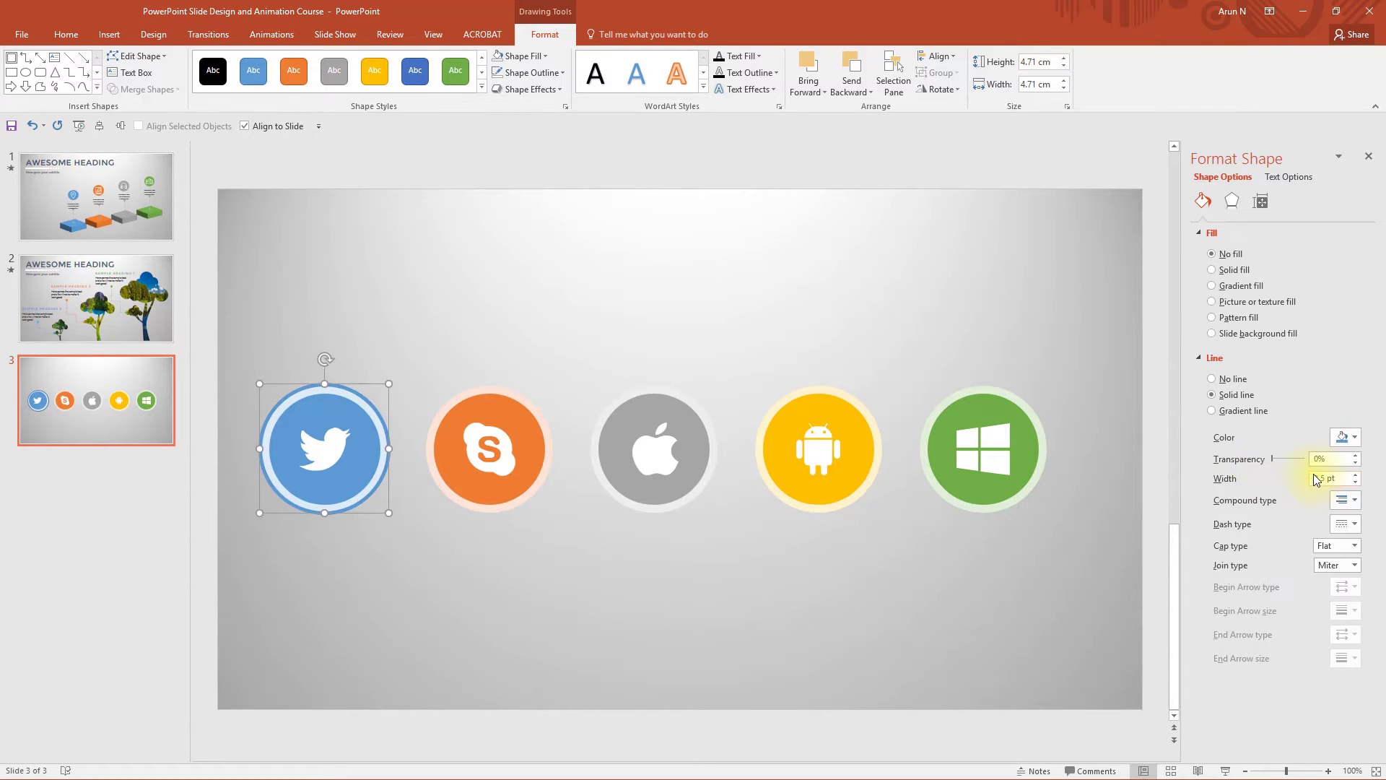
pyautogui.click(1356, 437)
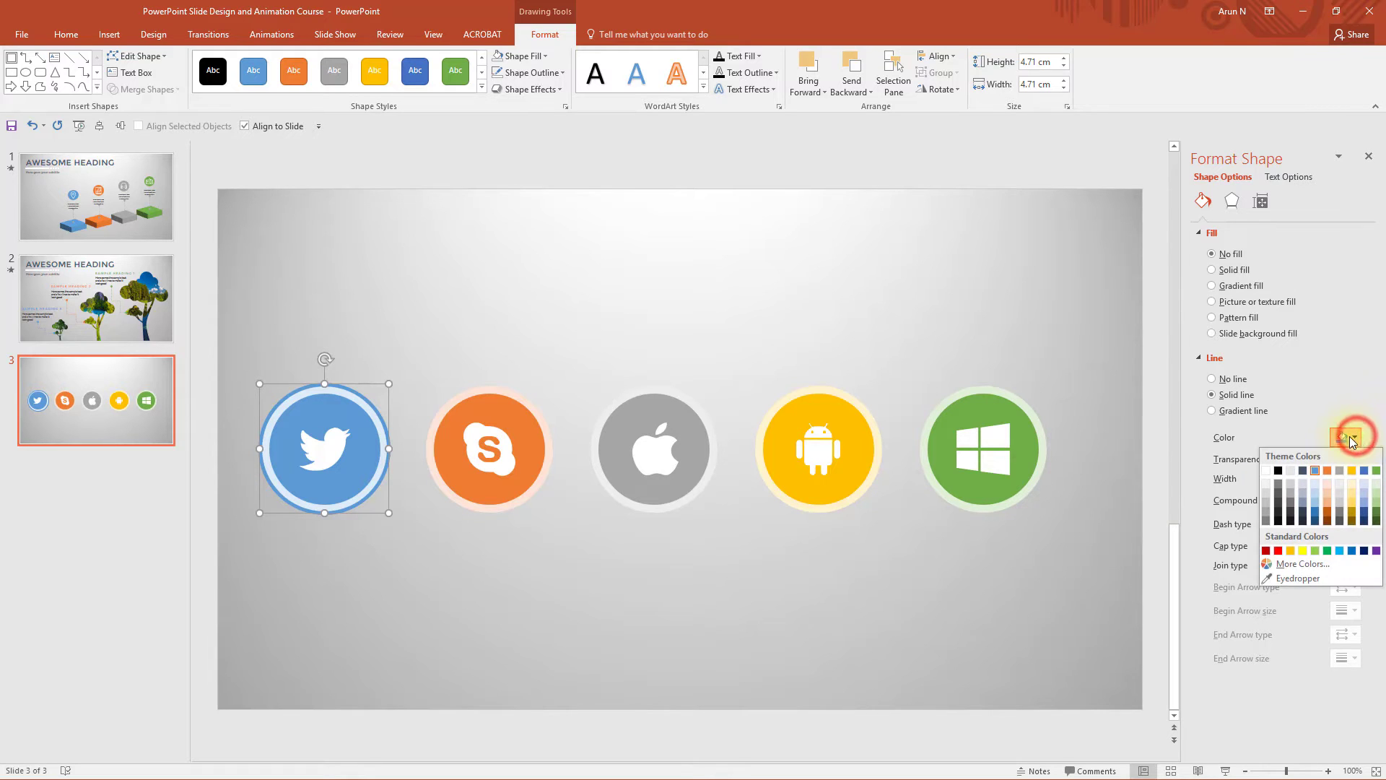
pyautogui.click(1311, 510)
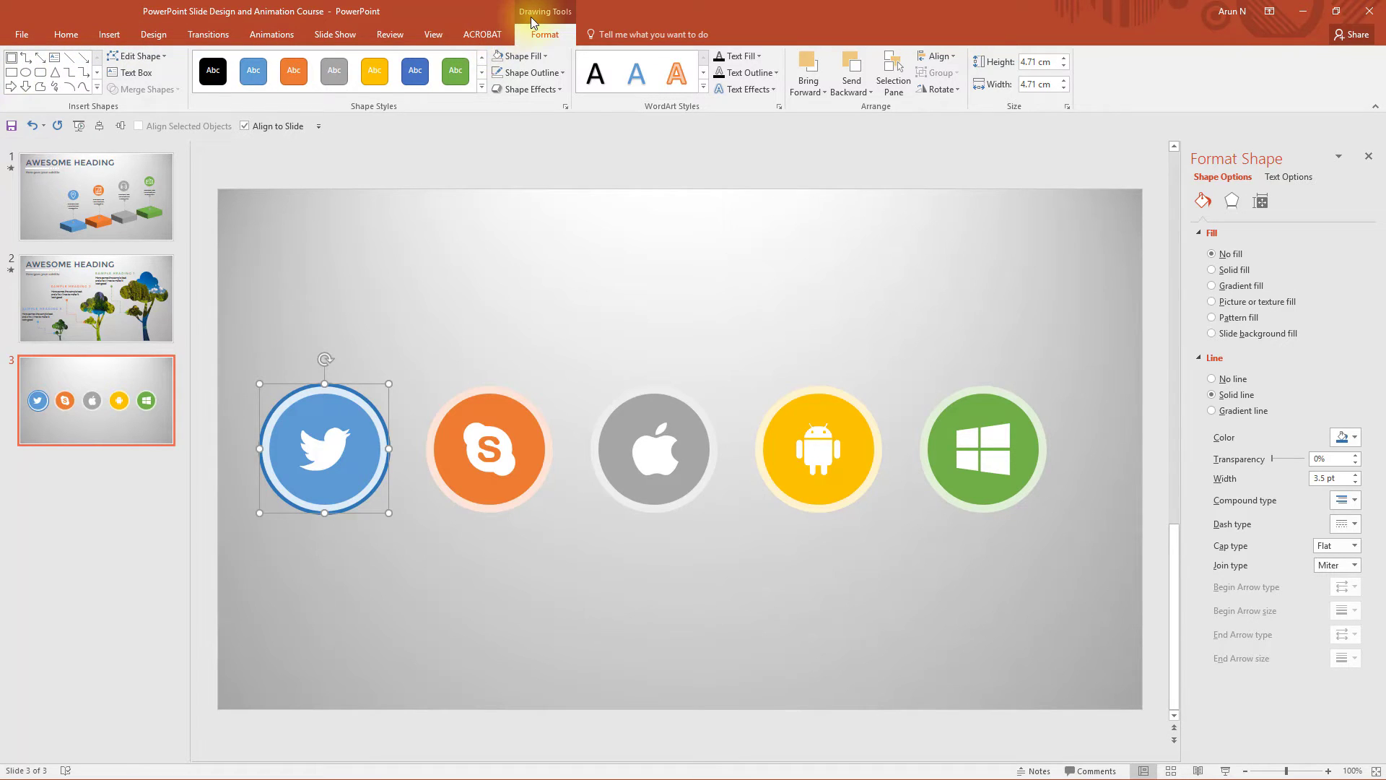
# Step: Draw a rectangle over the Twitter icon, set 77% transparency and no outline, and place a copy lower
pyautogui.click(12, 57)
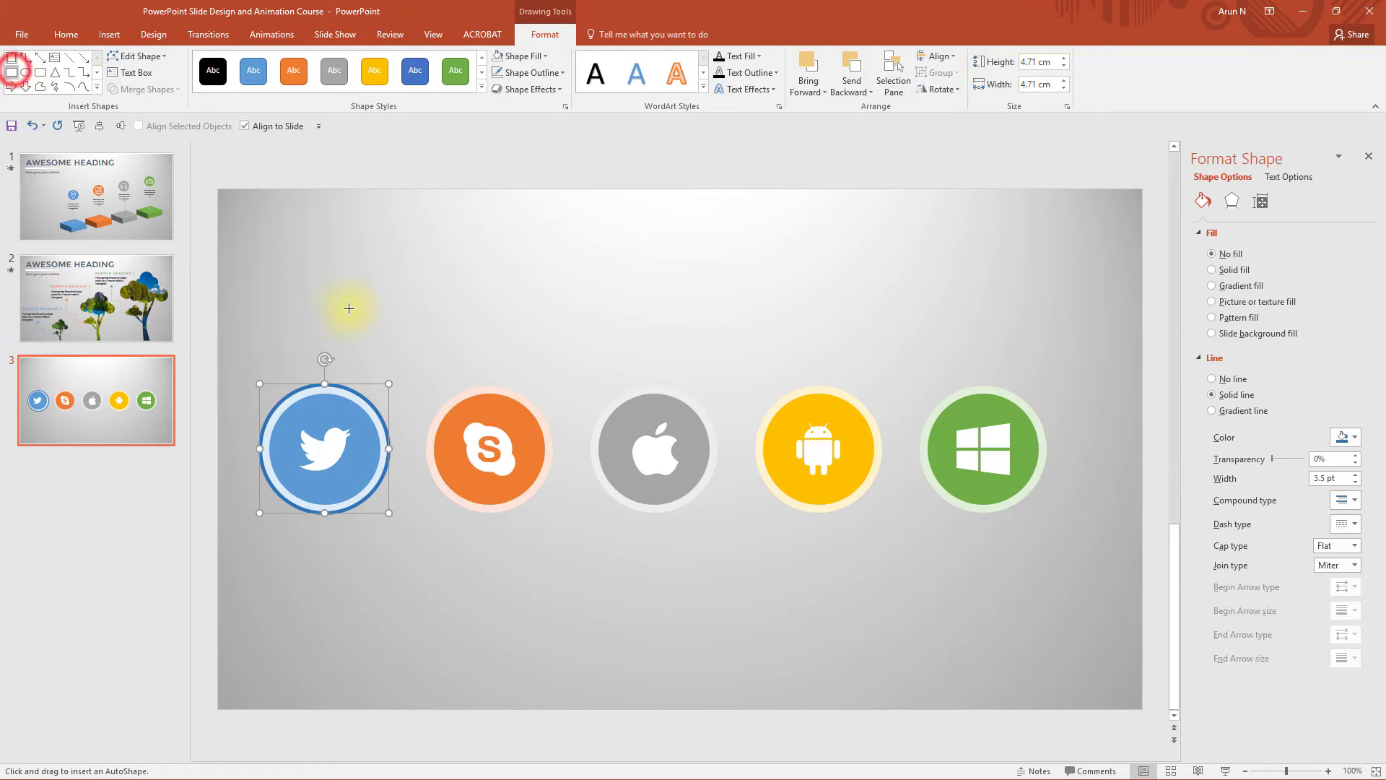
pyautogui.moveTo(237, 302); pyautogui.dragTo(396, 450)
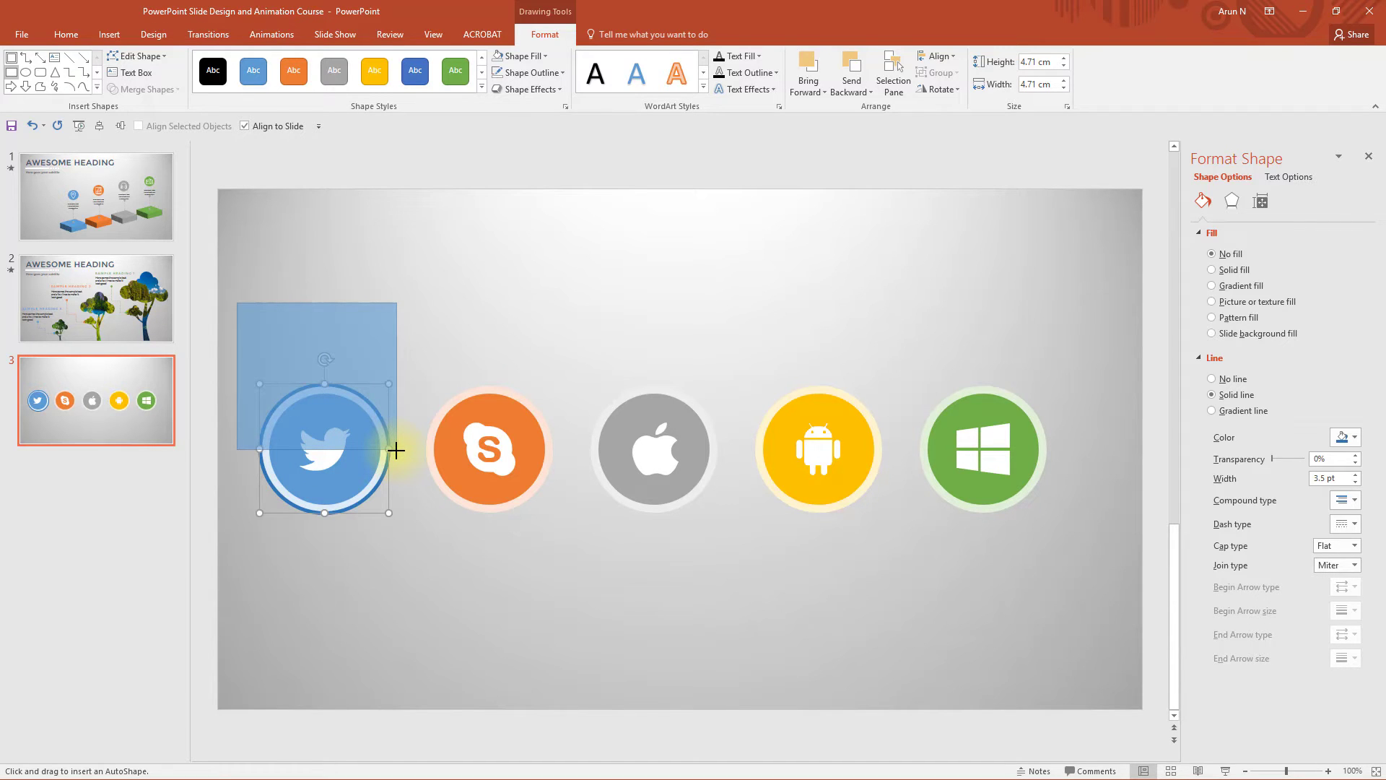
pyautogui.moveTo(396, 449); pyautogui.dragTo(396, 449)
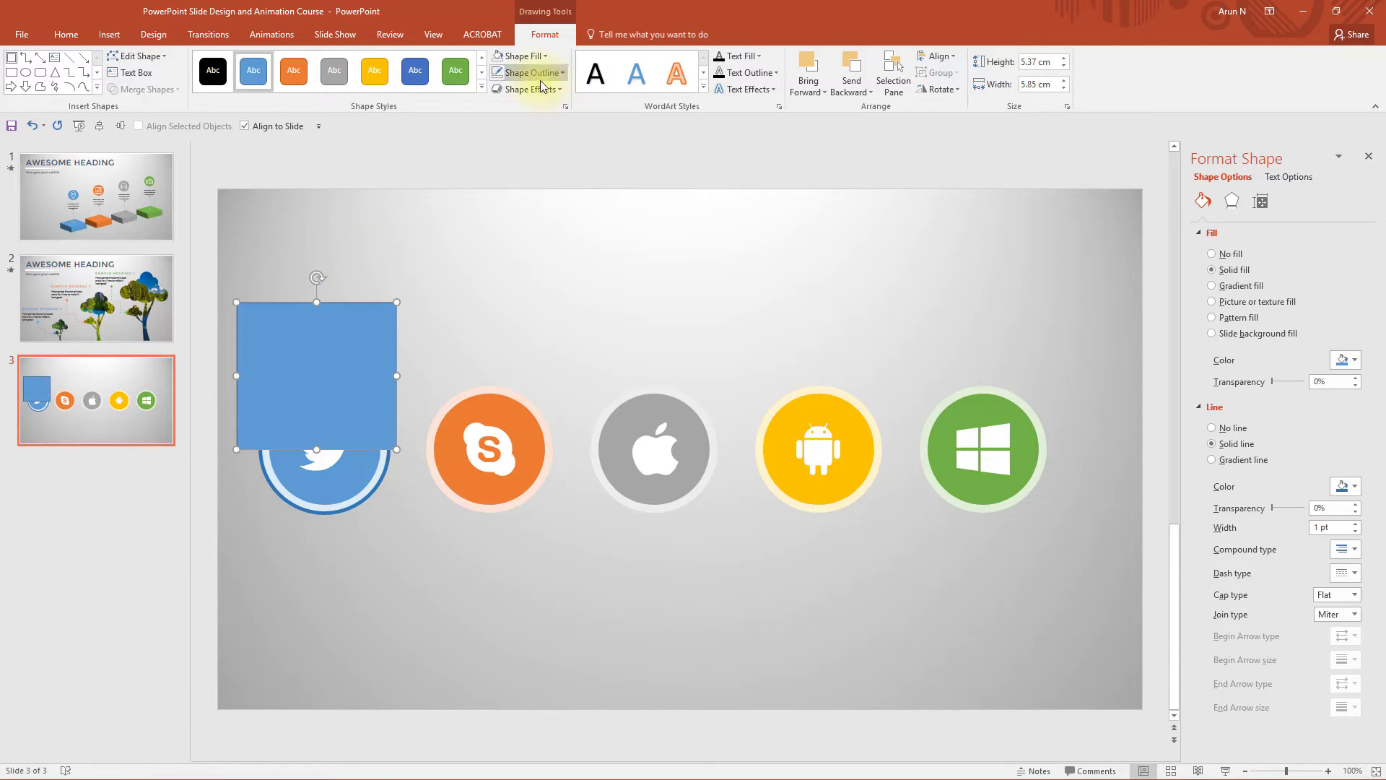
pyautogui.moveTo(1272, 381); pyautogui.dragTo(1296, 384)
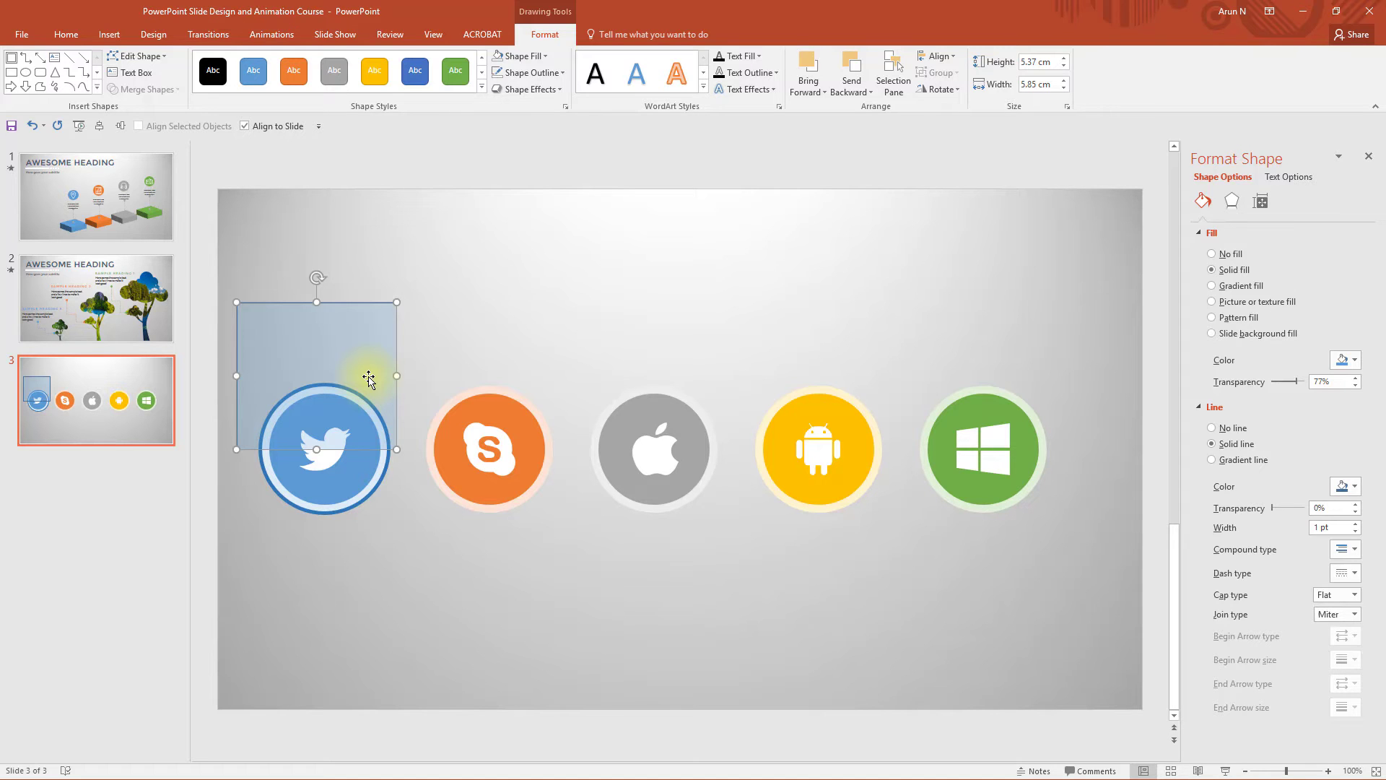
pyautogui.click(1222, 431)
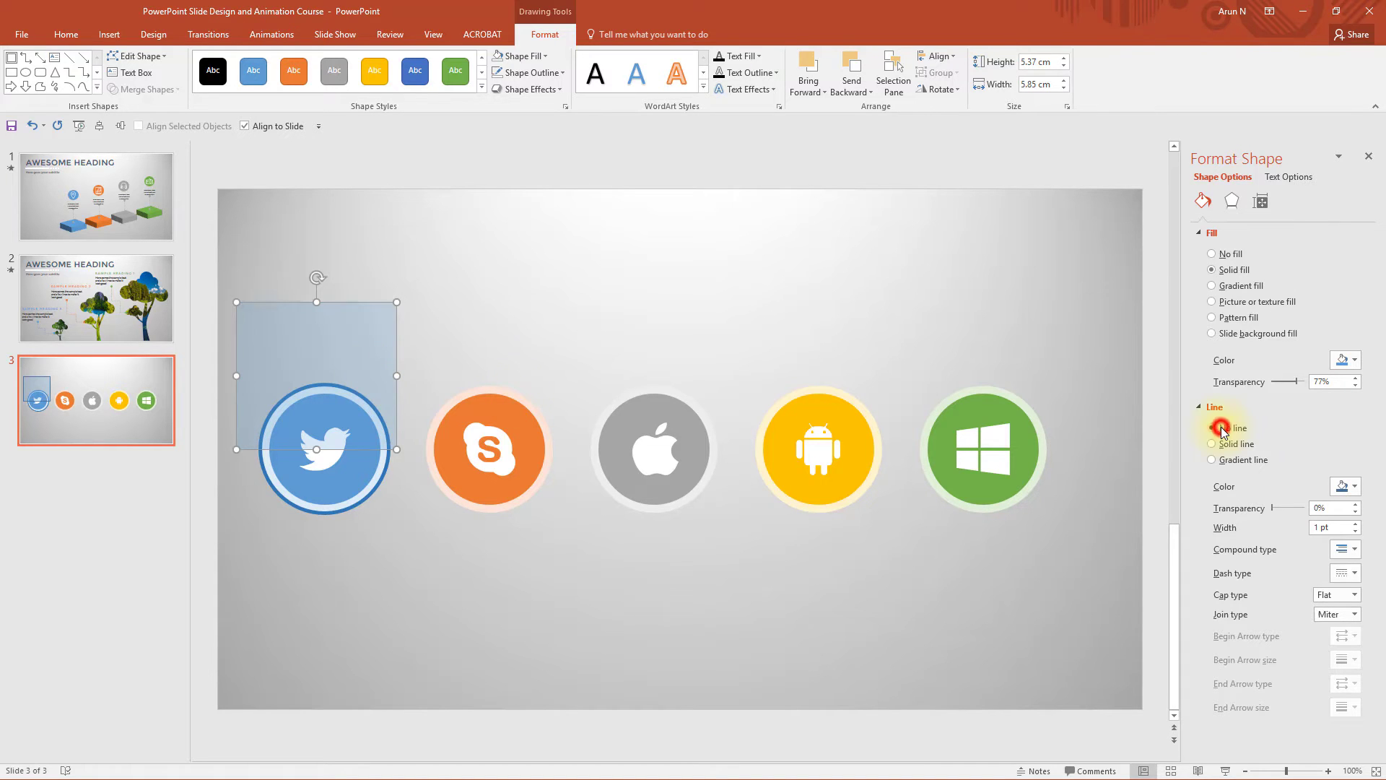
pyautogui.click(358, 337)
pyautogui.moveTo(359, 349); pyautogui.dragTo(359, 482)
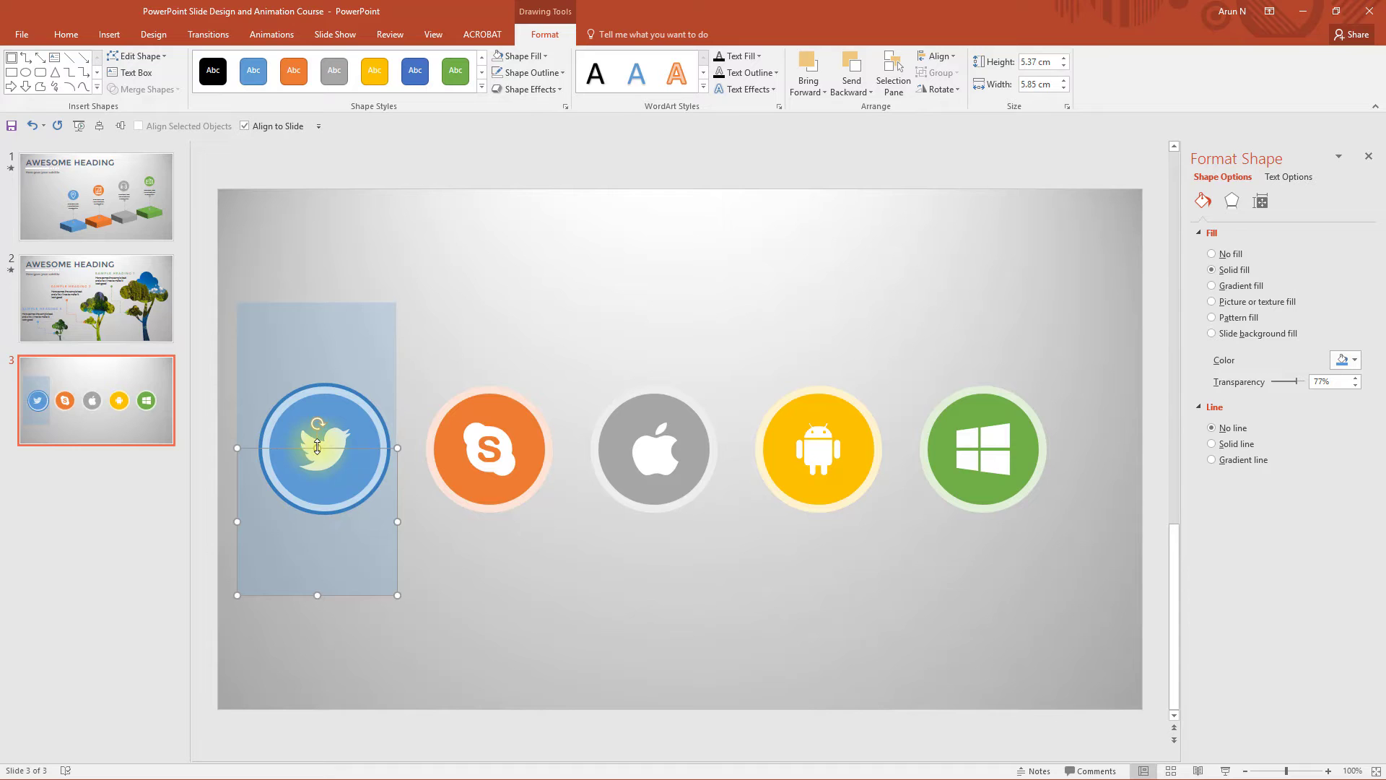
pyautogui.scroll(10, 314, 448)
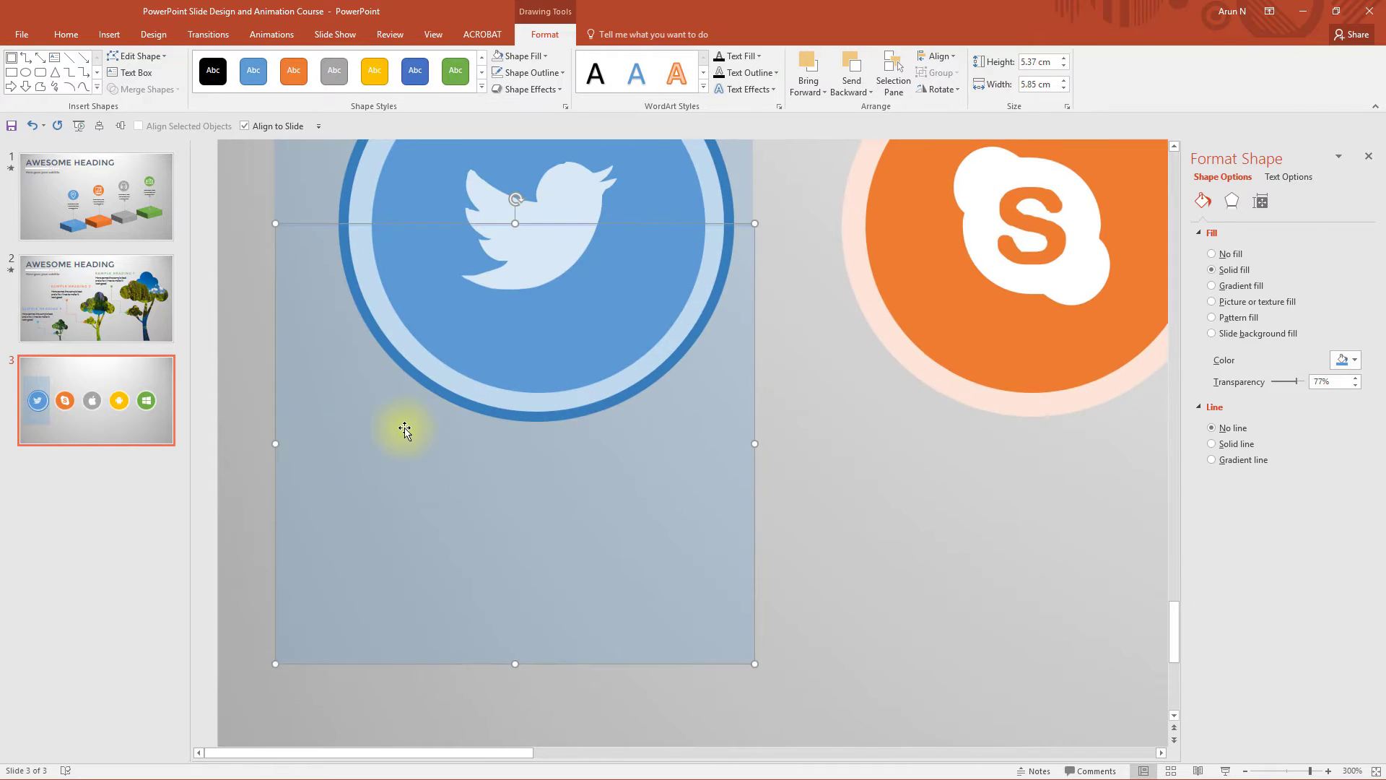
# Step: Rotate the upper and lower translucent rectangles 45° into diamonds, then select the Twitter circle
pyautogui.click(786, 351)
pyautogui.click(638, 283)
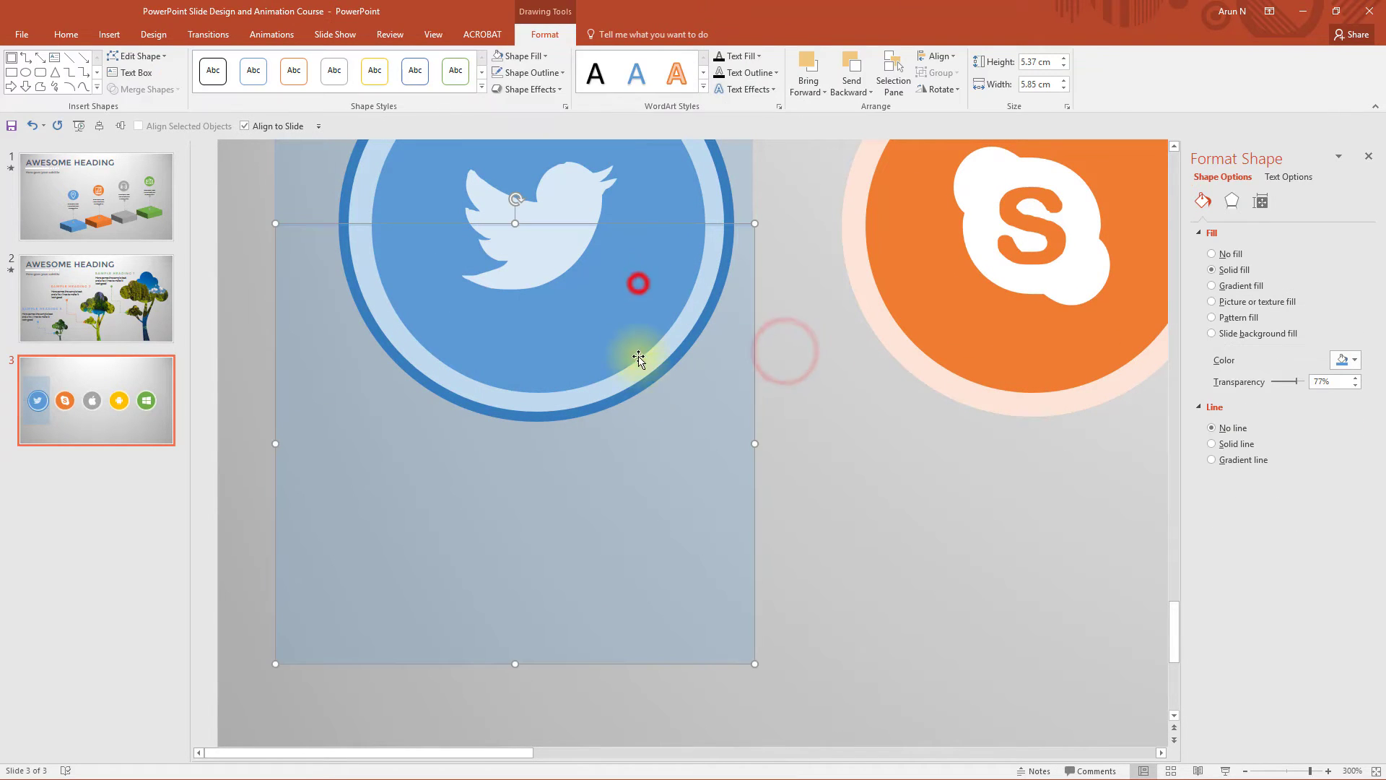
pyautogui.click(800, 397)
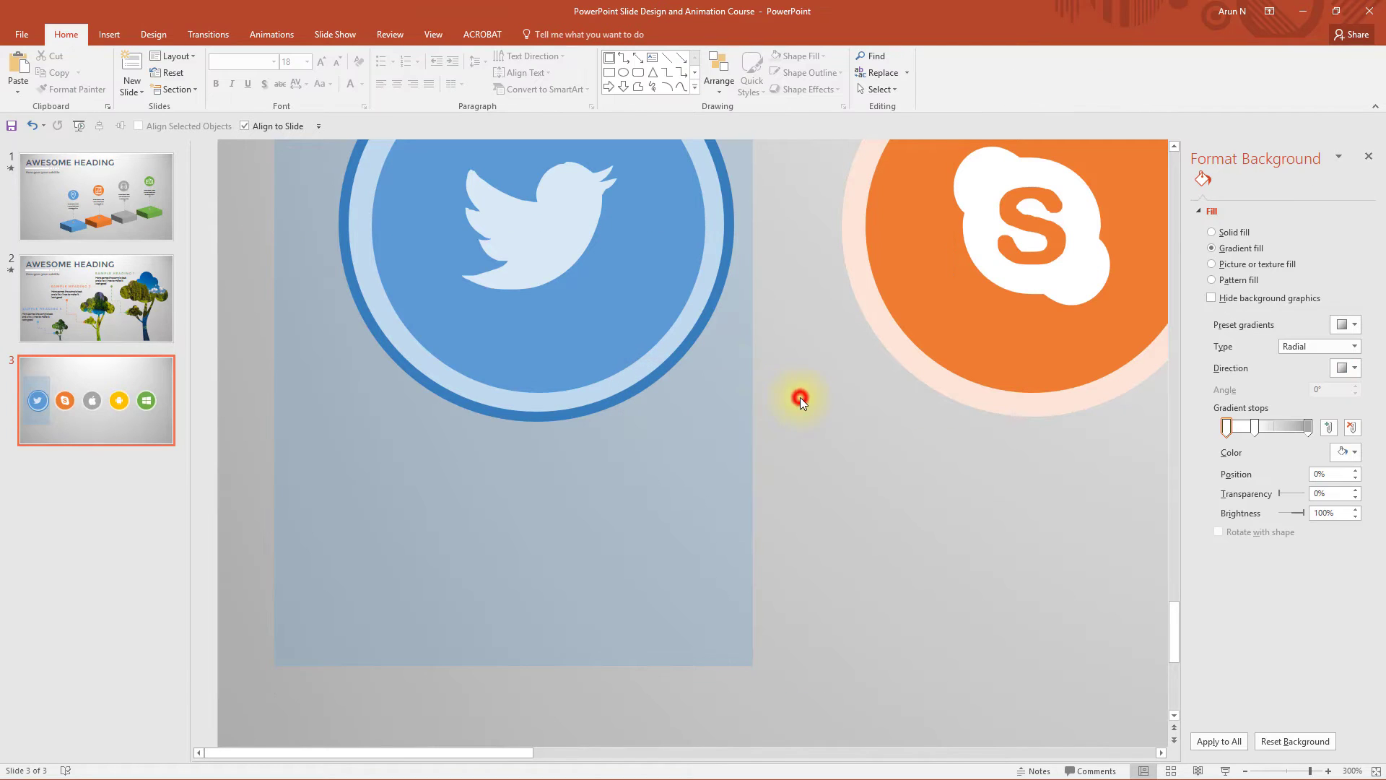
pyautogui.scroll(-10, 731, 316)
pyautogui.click(510, 261)
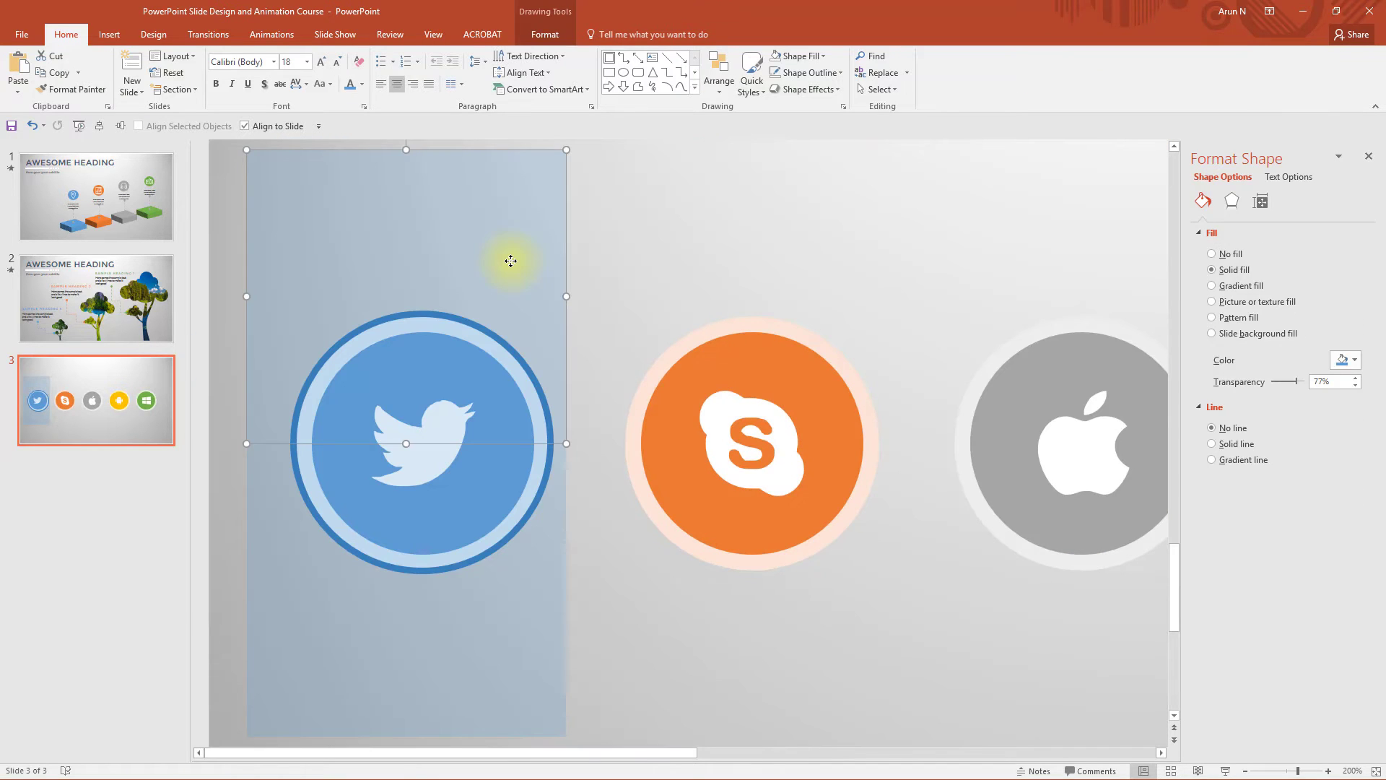
pyautogui.scroll(1, 572, 334)
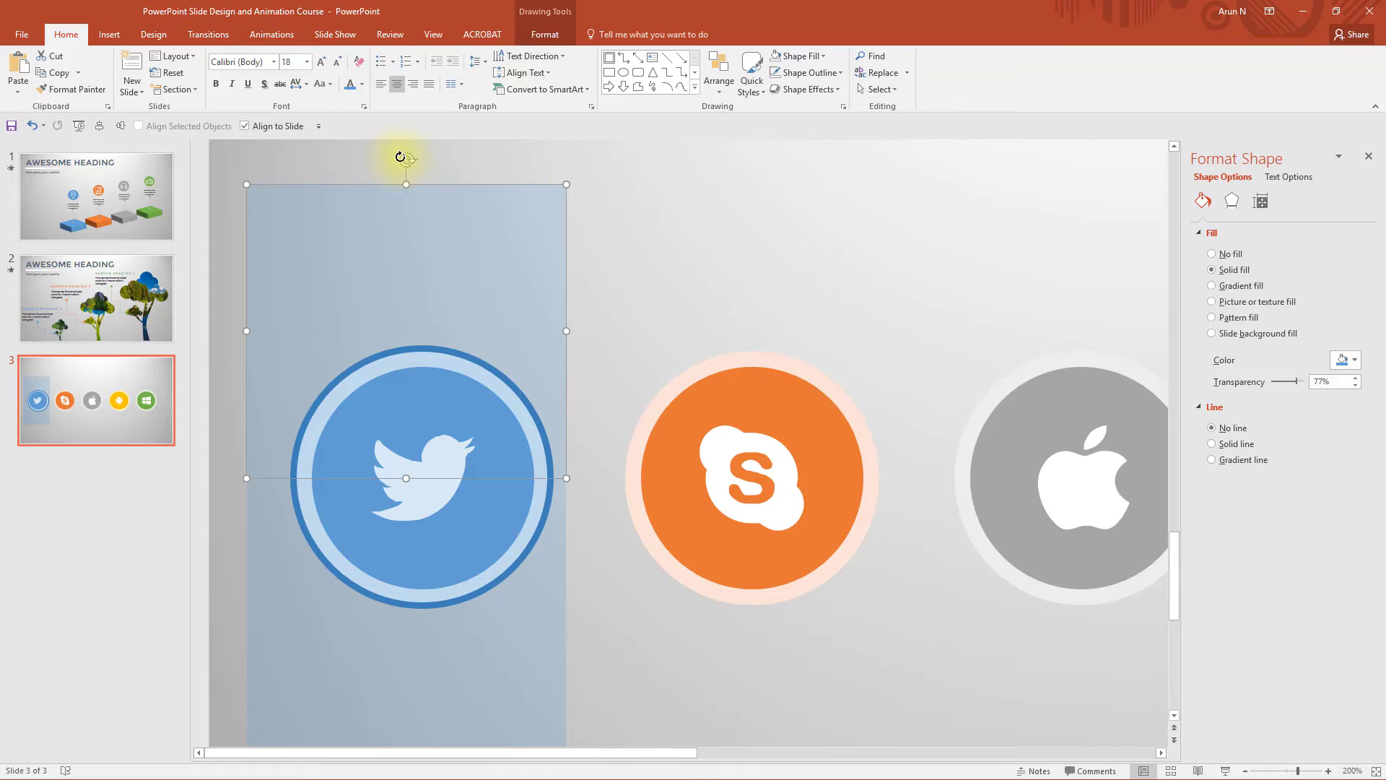
pyautogui.moveTo(403, 156); pyautogui.dragTo(266, 210)
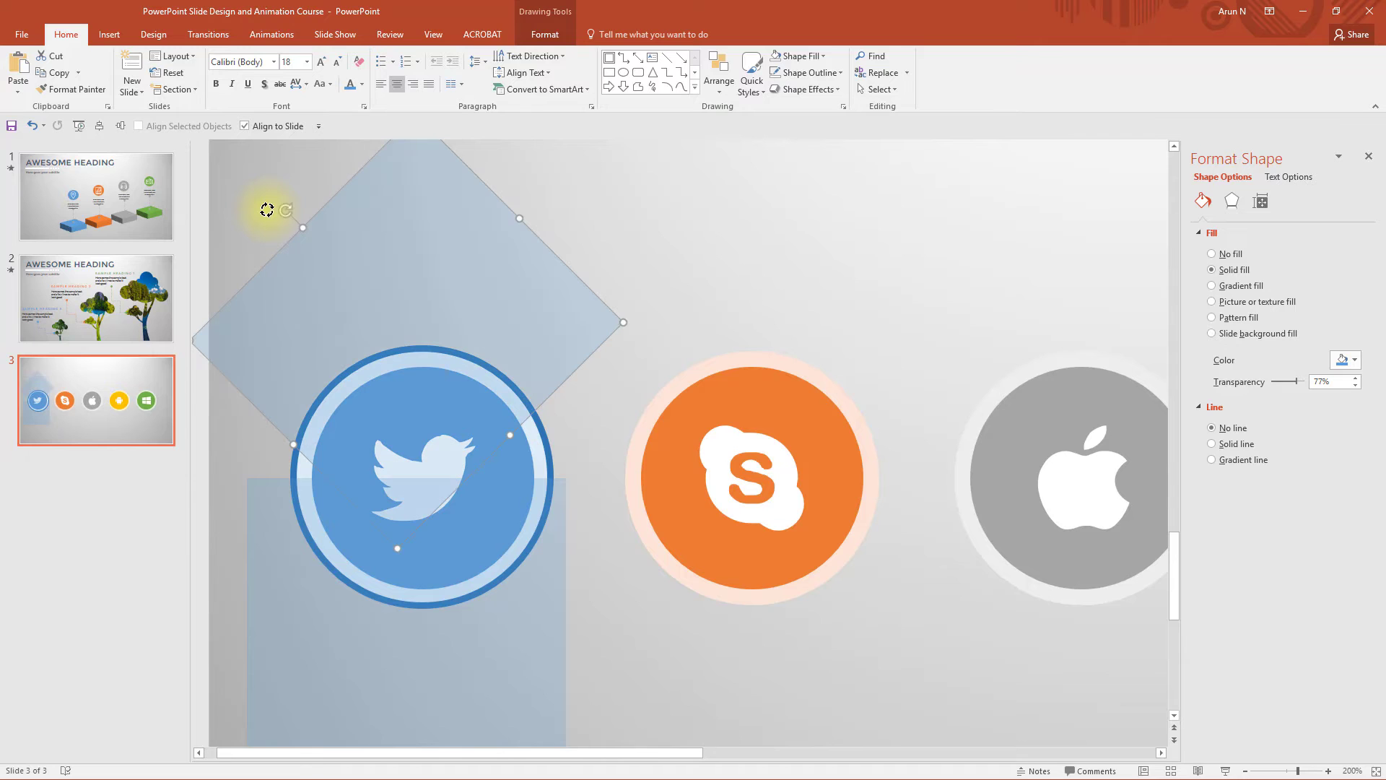
pyautogui.click(494, 576)
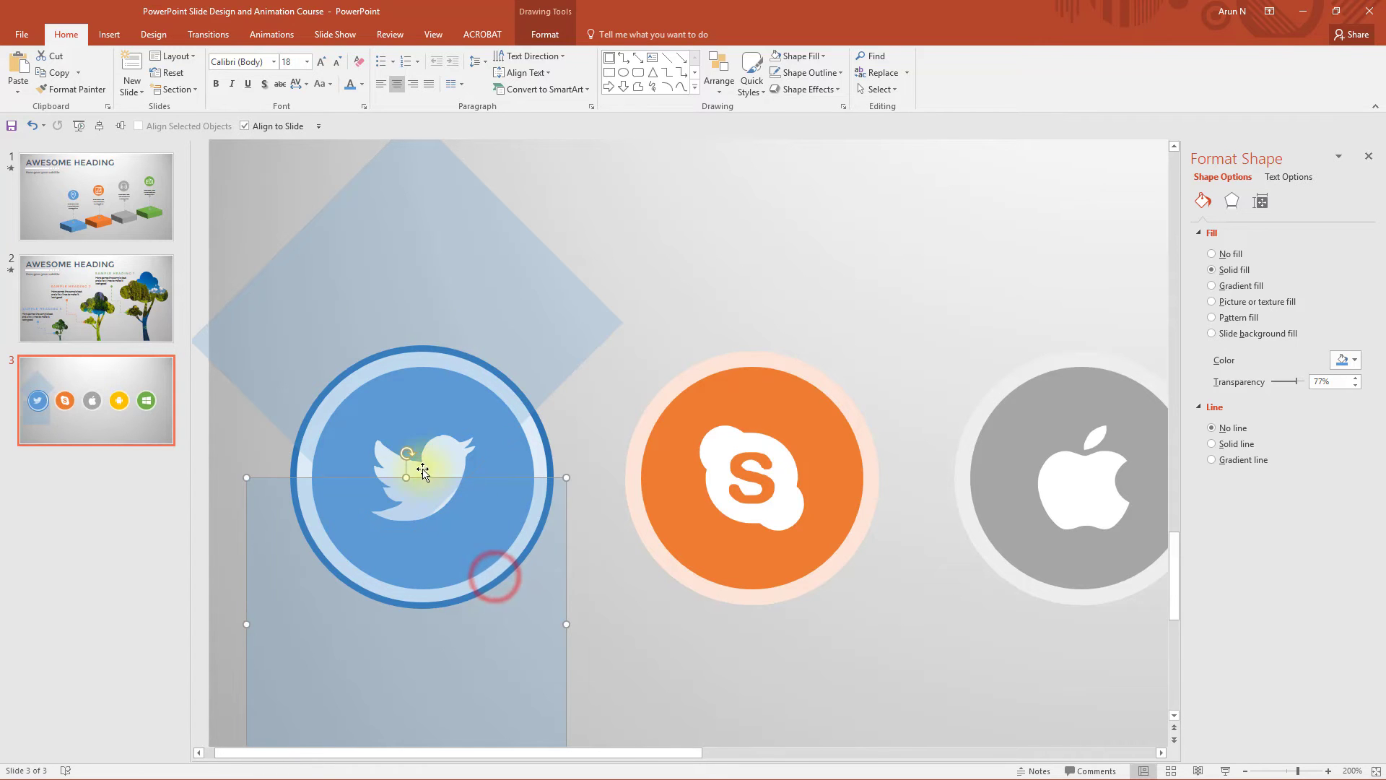
pyautogui.moveTo(402, 453); pyautogui.dragTo(519, 517)
pyautogui.click(715, 655)
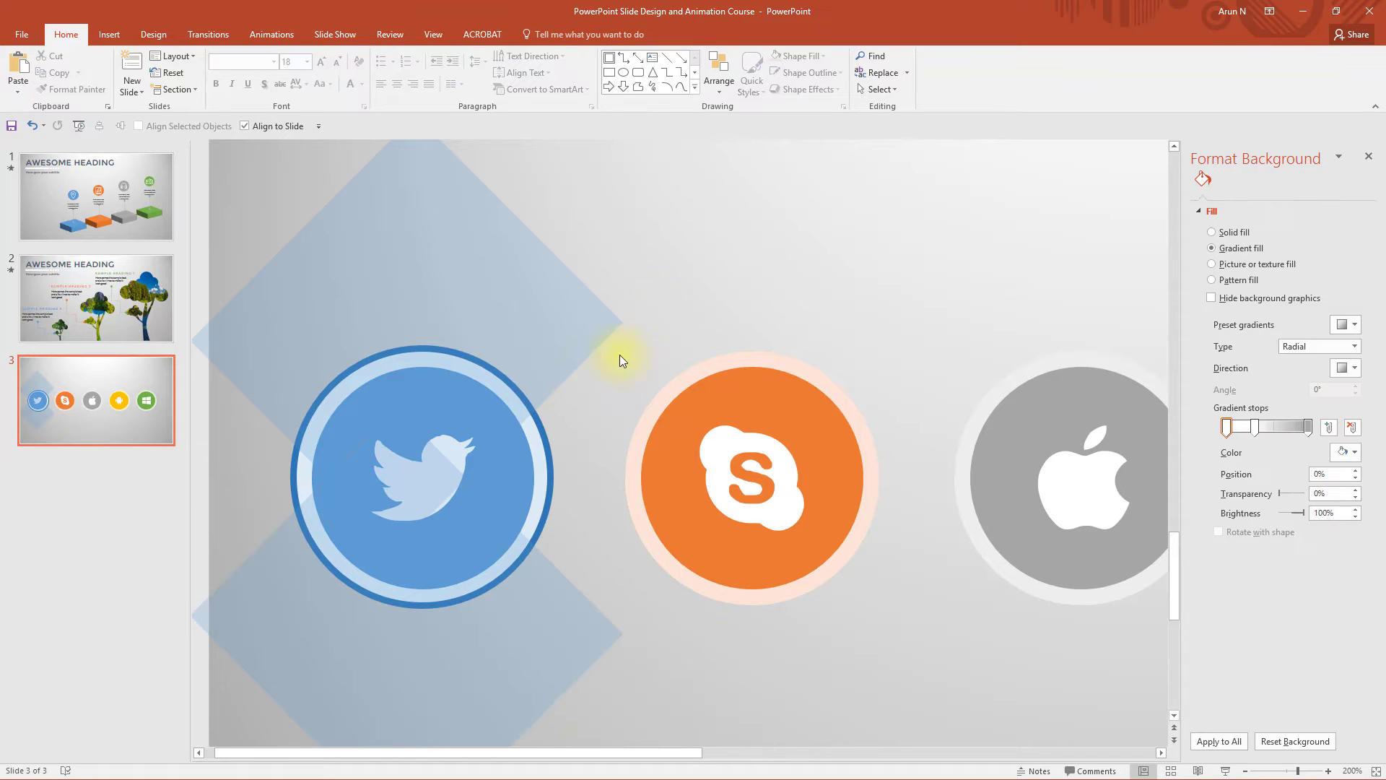
pyautogui.click(550, 453)
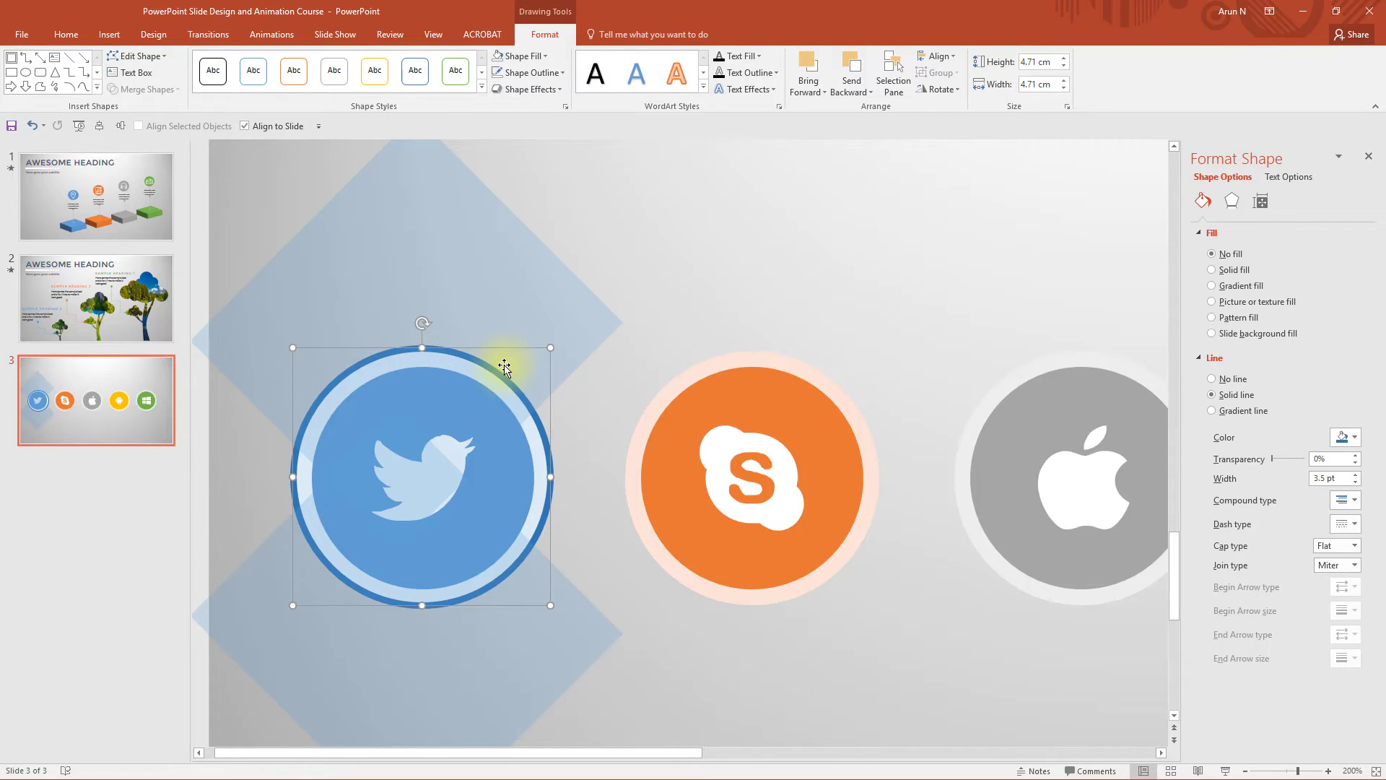
# Step: Add both diamonds to the circle selection and apply Merge Shapes > Fragment
pyautogui.keyDown('shift'); pyautogui.click(530, 288); pyautogui.keyUp('shift')
pyautogui.keyDown('shift'); pyautogui.click(538, 651); pyautogui.keyUp('shift')
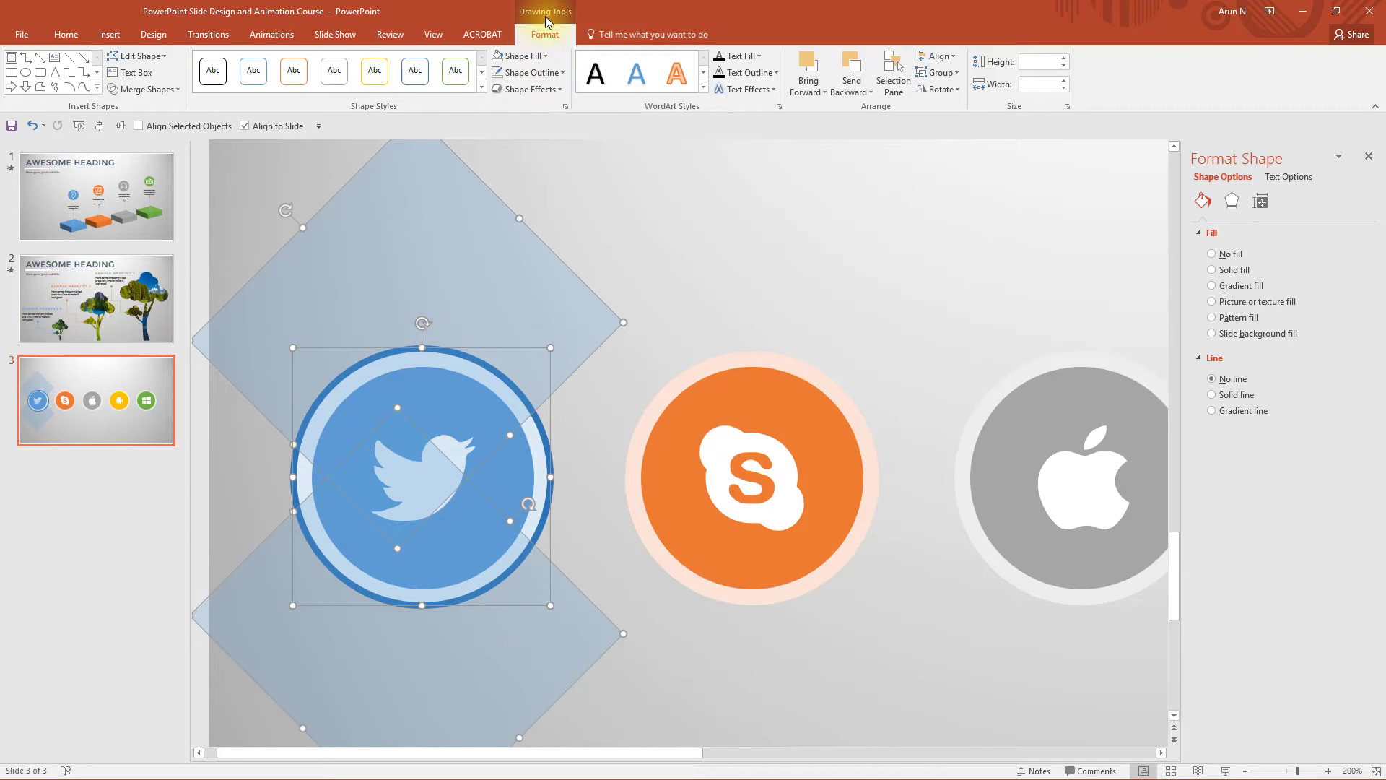
pyautogui.click(157, 89)
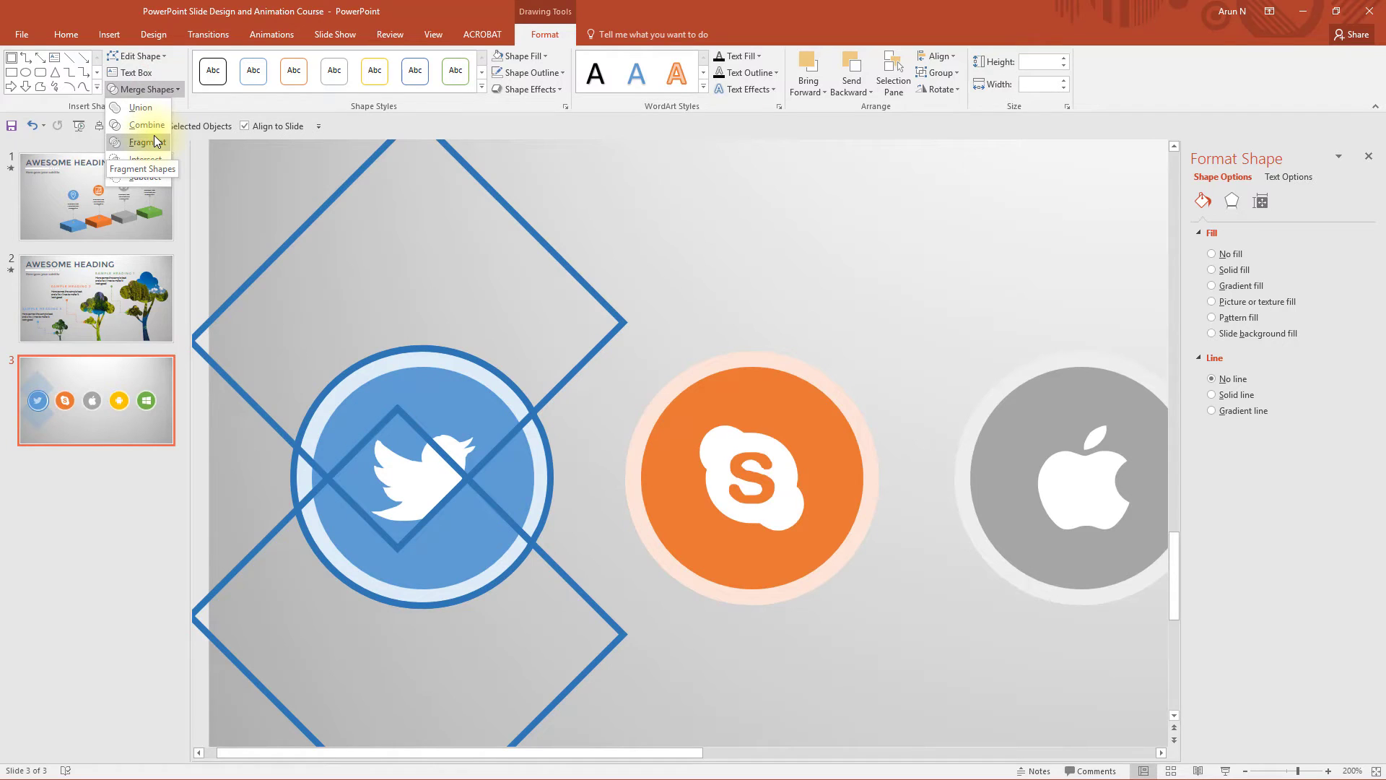
pyautogui.click(154, 137)
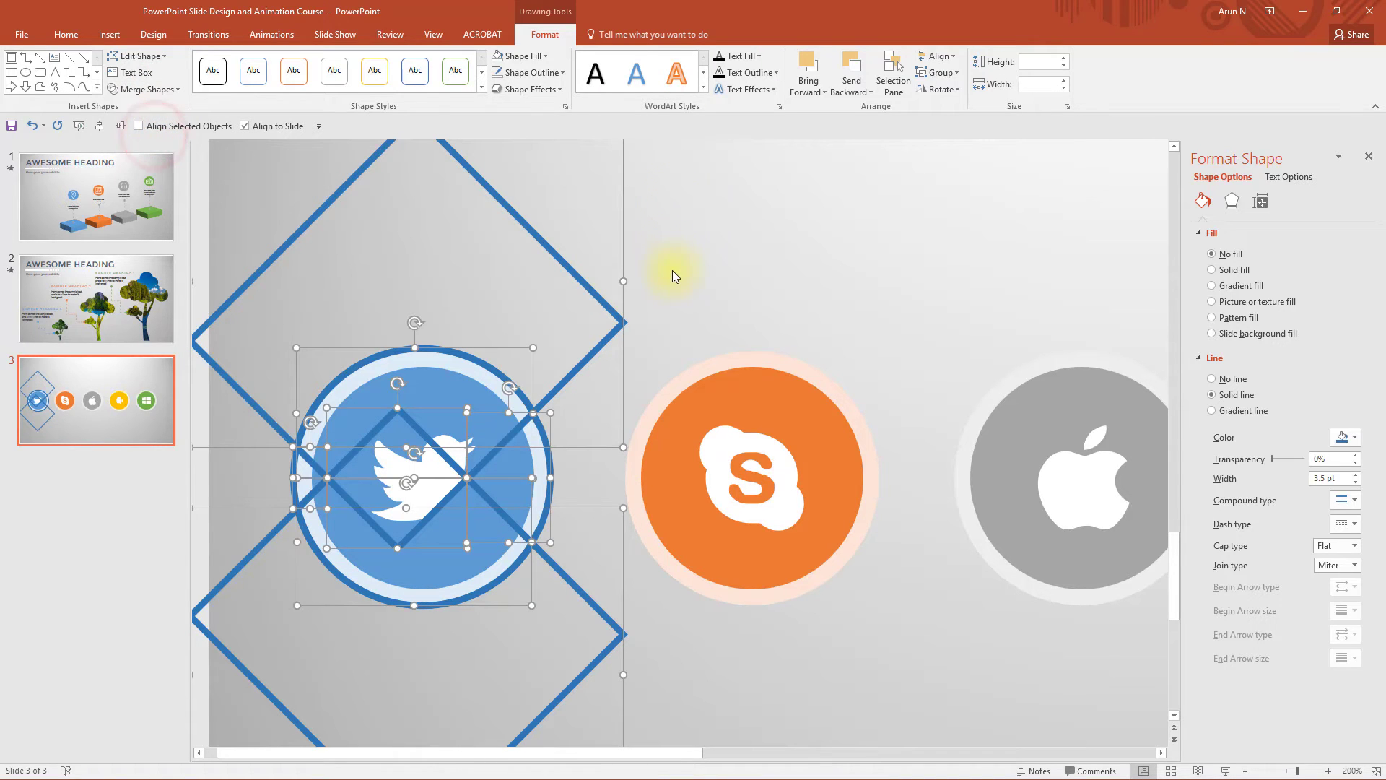
pyautogui.keyDown('ctrl'); pyautogui.scroll(-5, 672, 271); pyautogui.keyUp('ctrl')
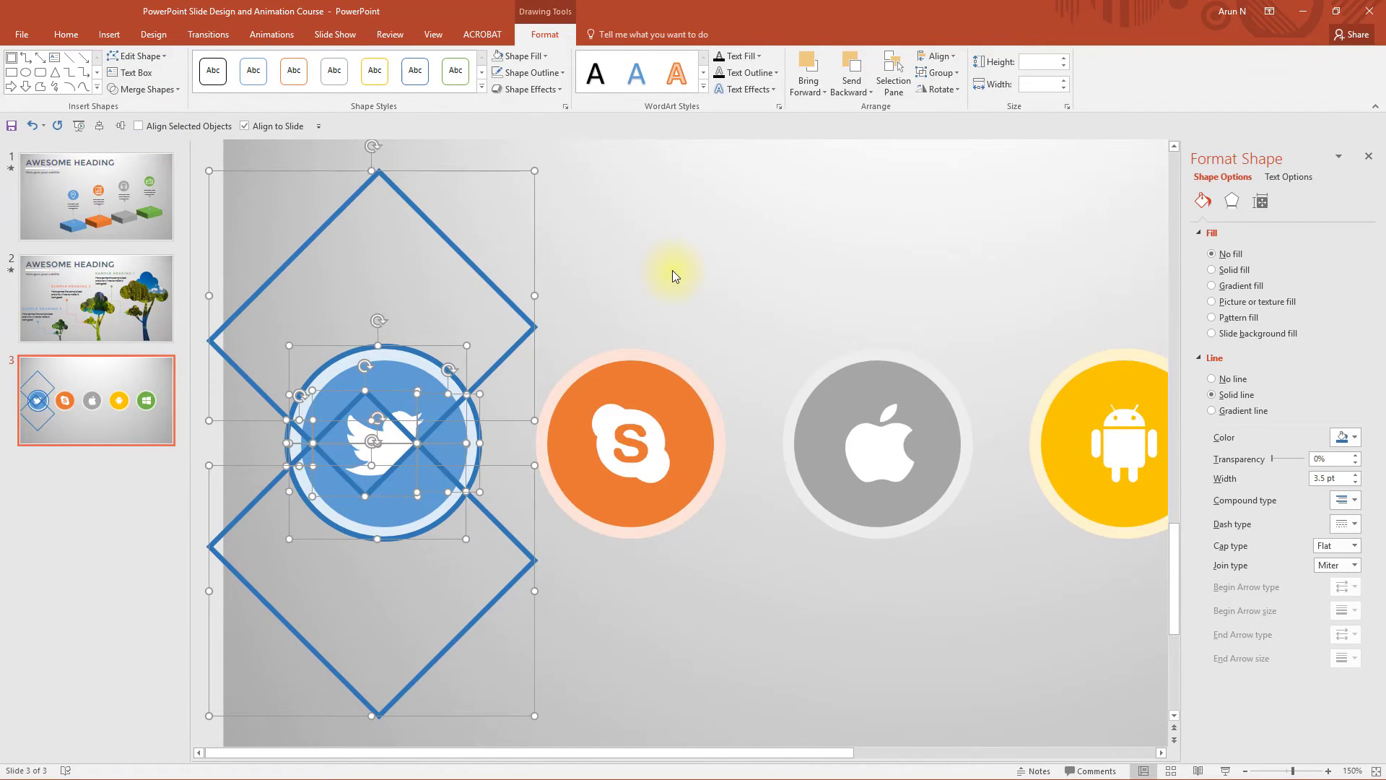
# Step: Delete the upper, large lower and small inner diamond fragments
pyautogui.click(673, 271)
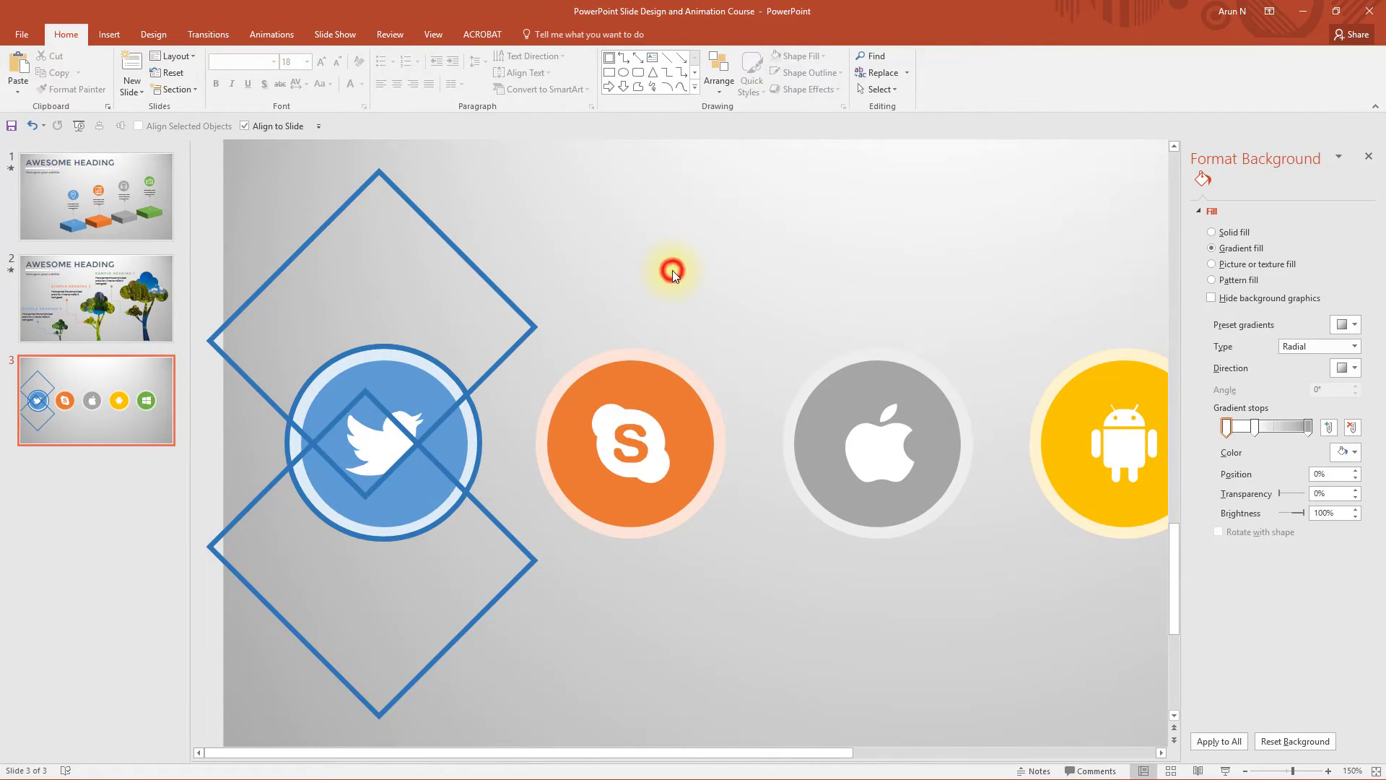
pyautogui.click(525, 331)
pyautogui.press('Delete')
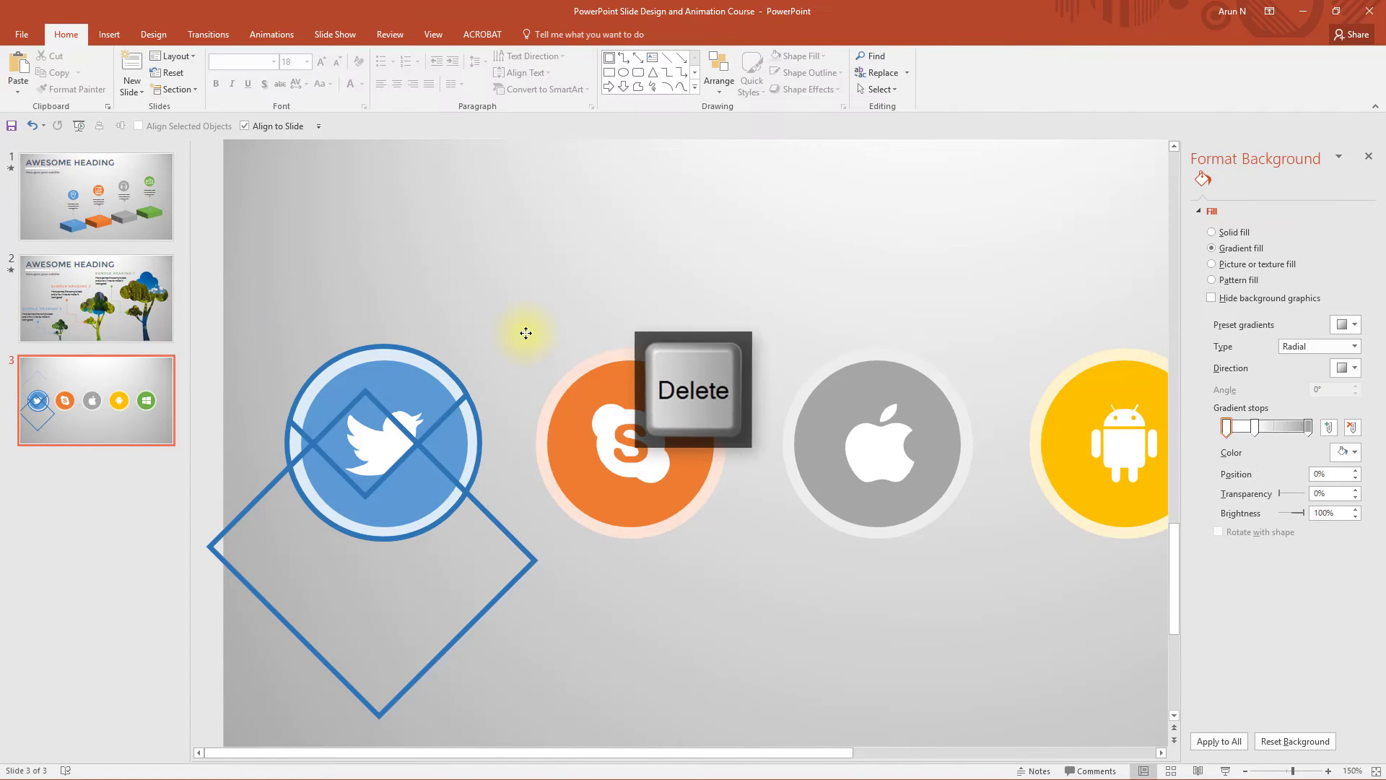
pyautogui.click(480, 511)
pyautogui.press('Delete')
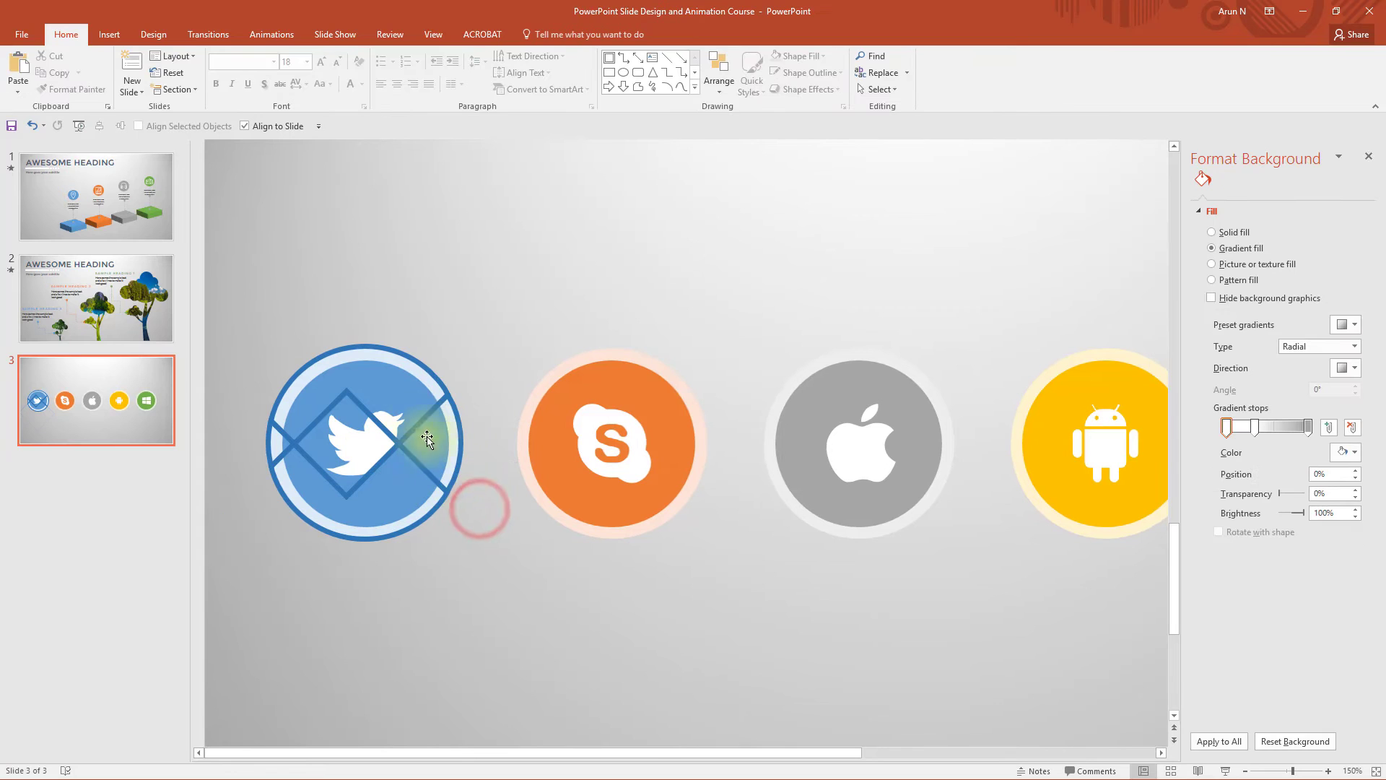
pyautogui.click(425, 418)
pyautogui.press('Delete')
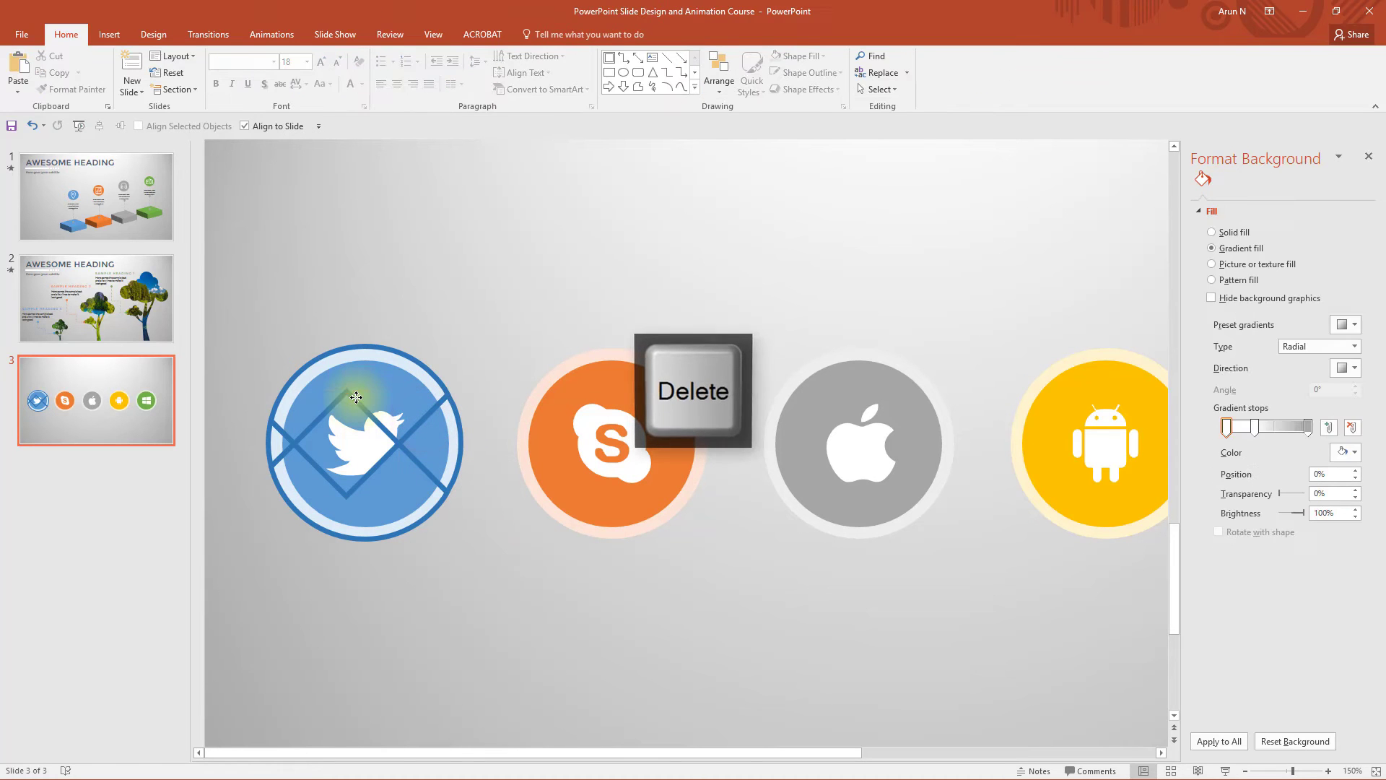
# Step: Delete the upper, lower and left V pieces, then nudge the right V shape rightward
pyautogui.click(350, 397)
pyautogui.press('Delete')
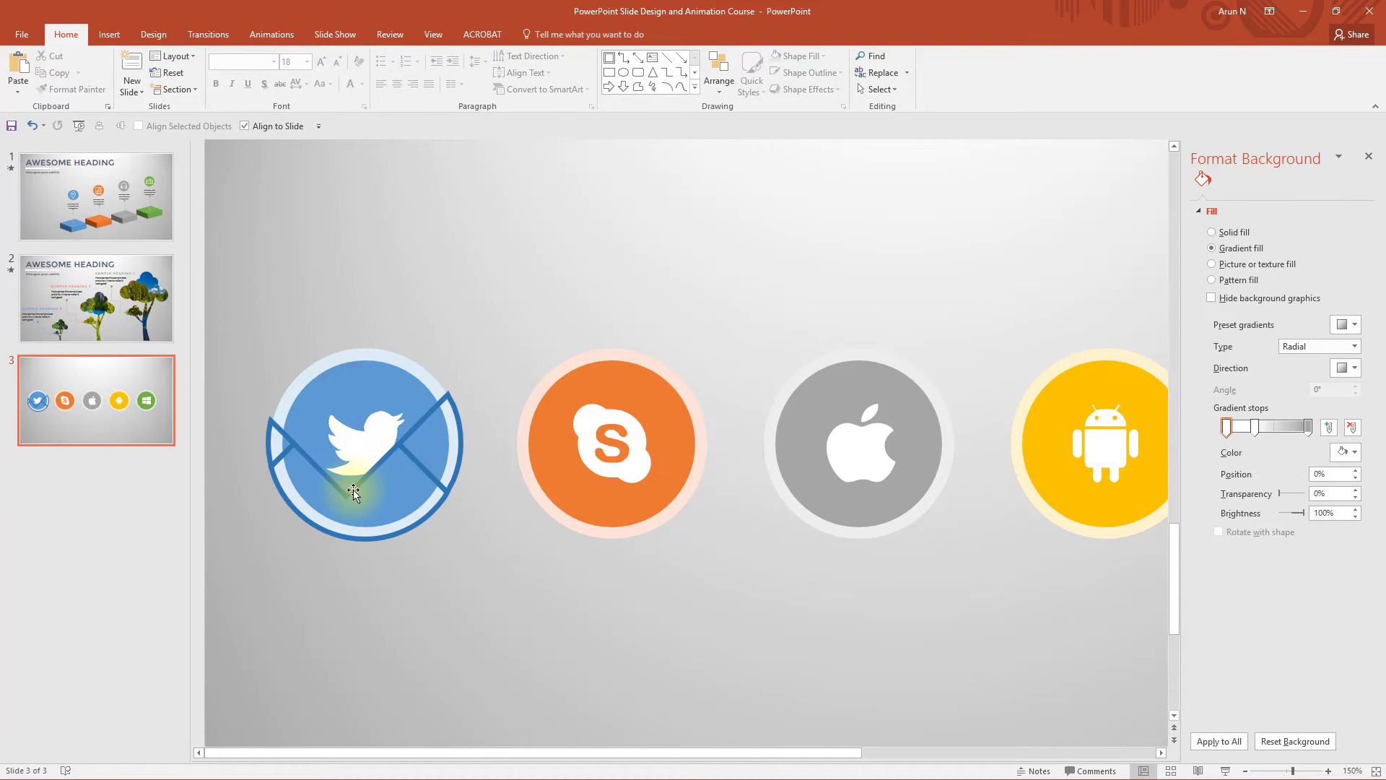
pyautogui.click(351, 490)
pyautogui.press('Delete')
pyautogui.click(283, 446)
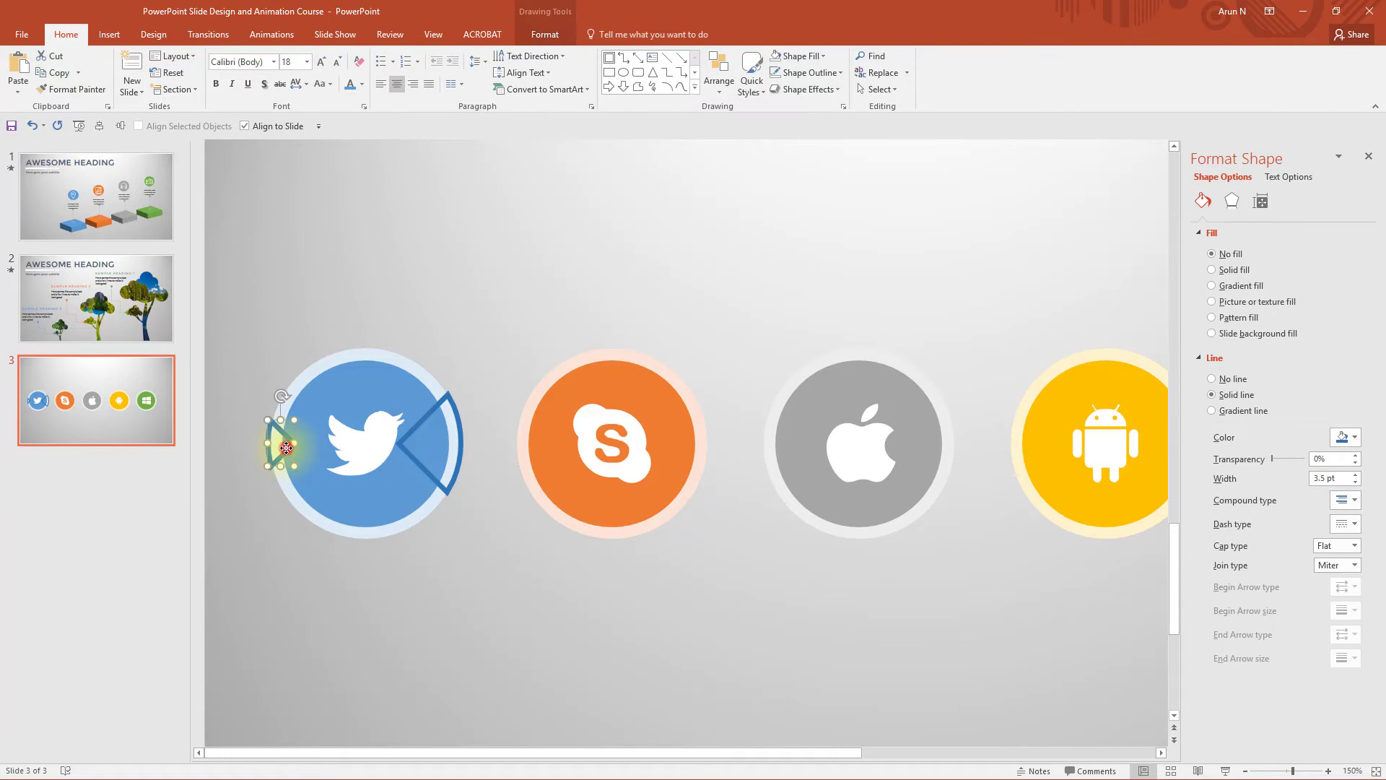
pyautogui.press('Delete')
pyautogui.click(454, 402)
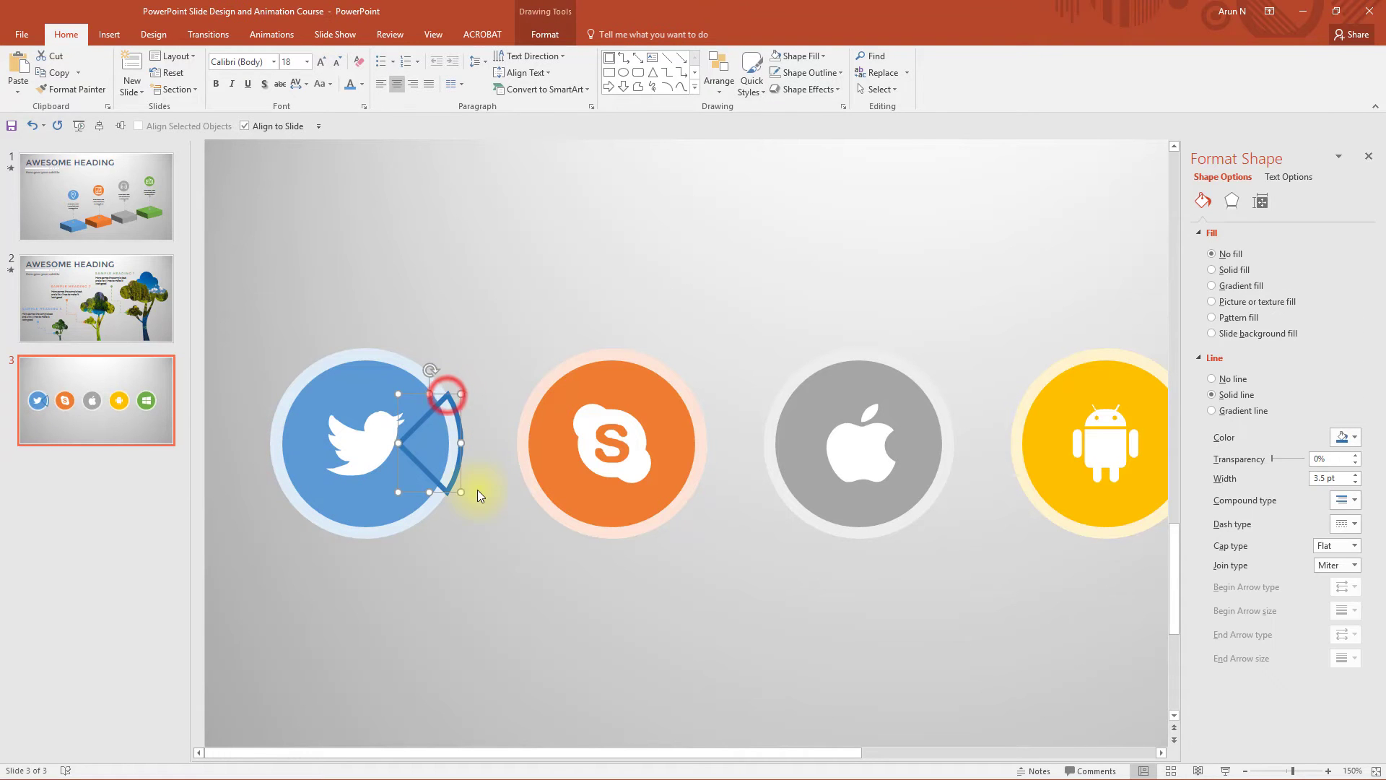
pyautogui.scroll(5, 456, 396)
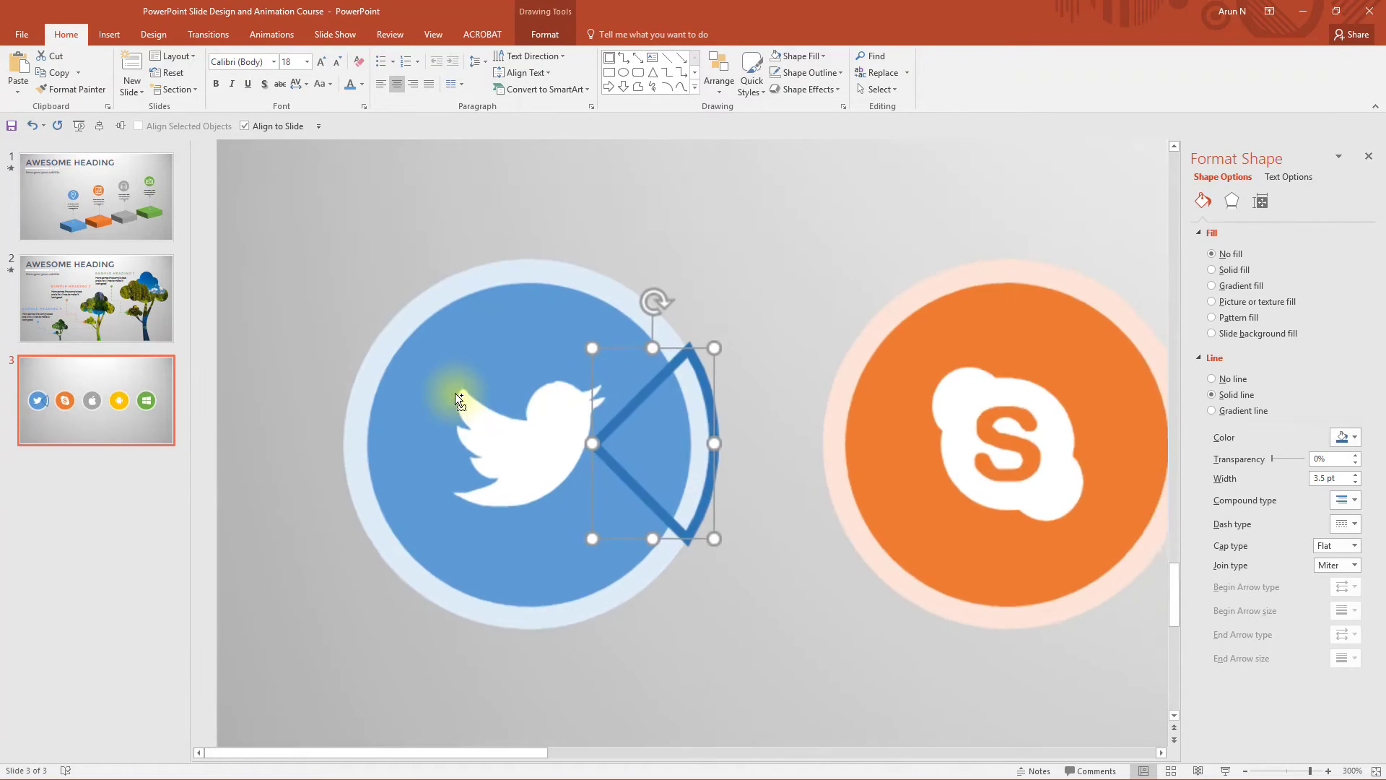
pyautogui.press('Right')
pyautogui.press('Right')
pyautogui.press('Right')
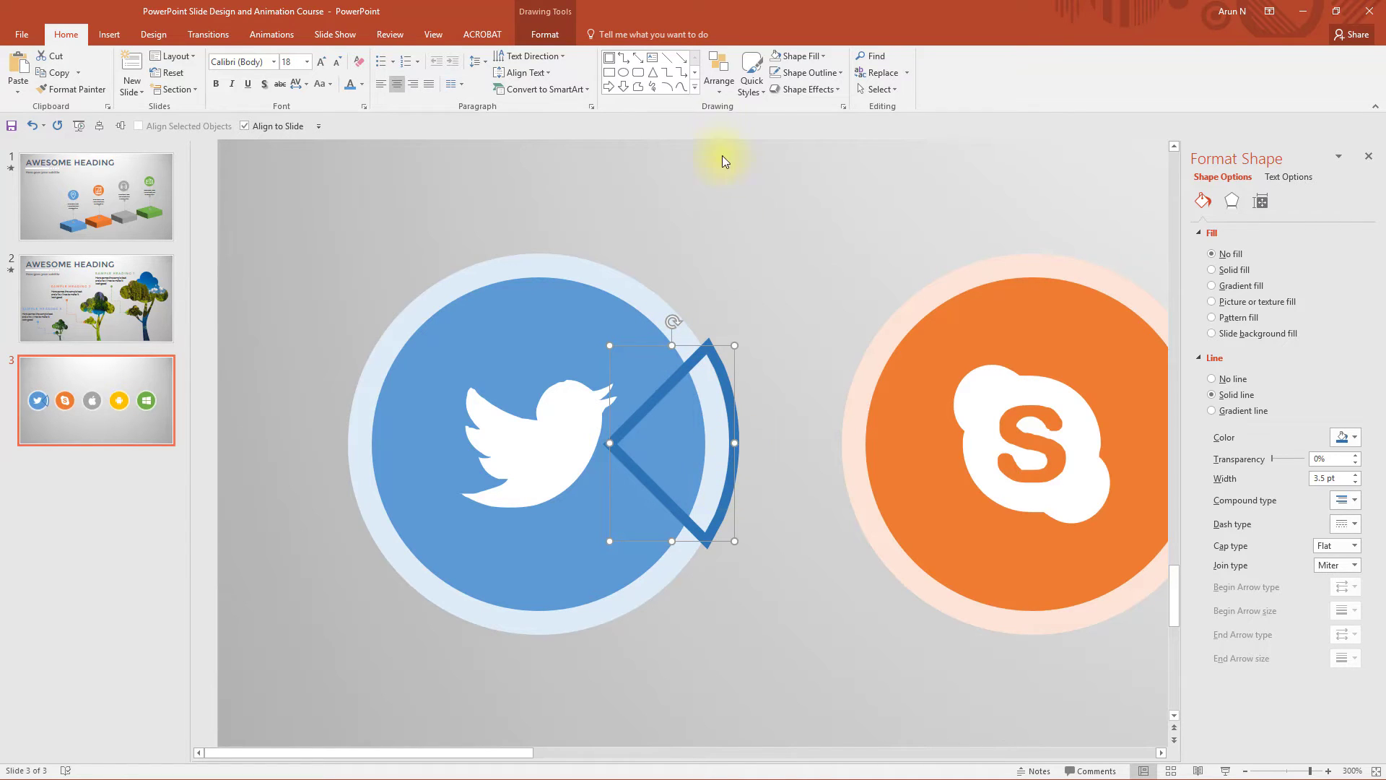
# Step: Send the V-and-arc shape to the back, behind the Twitter circle
pyautogui.click(724, 83)
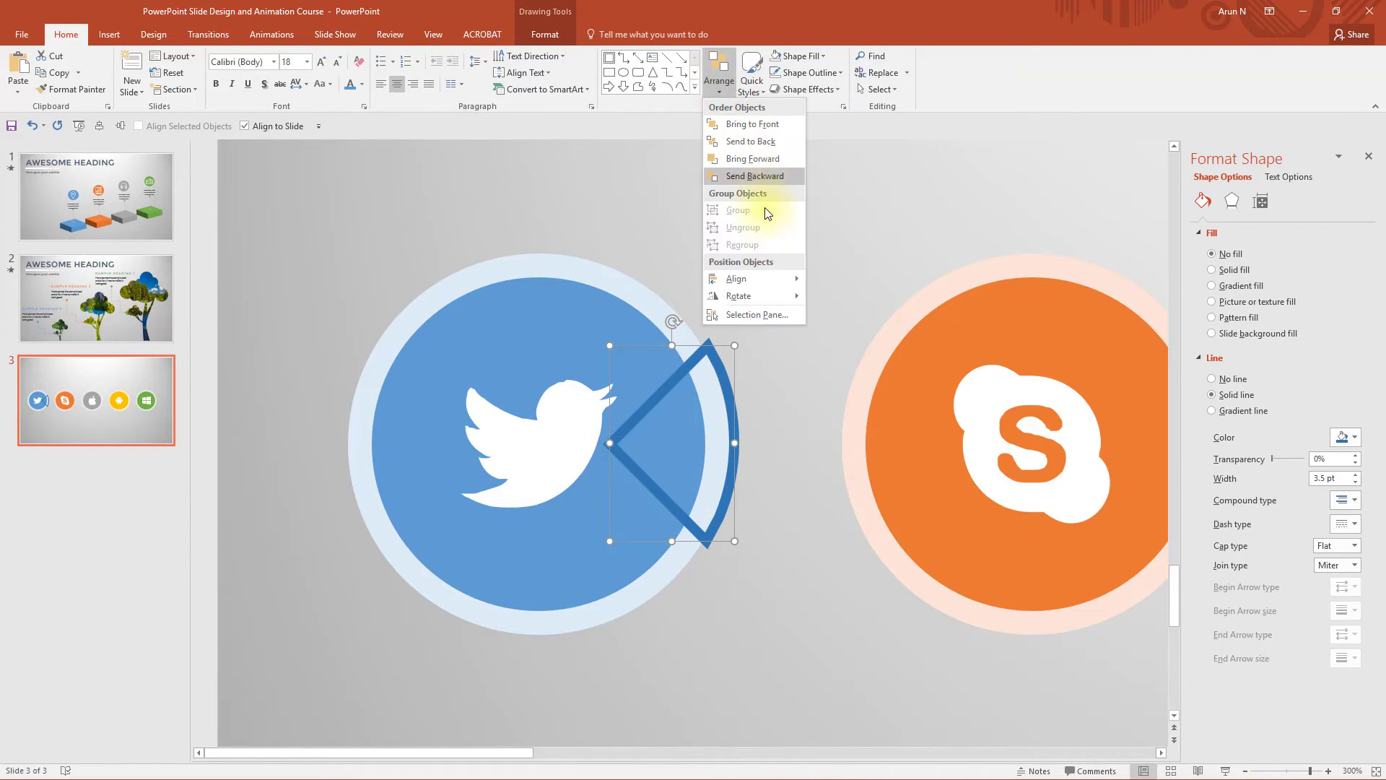
pyautogui.click(763, 142)
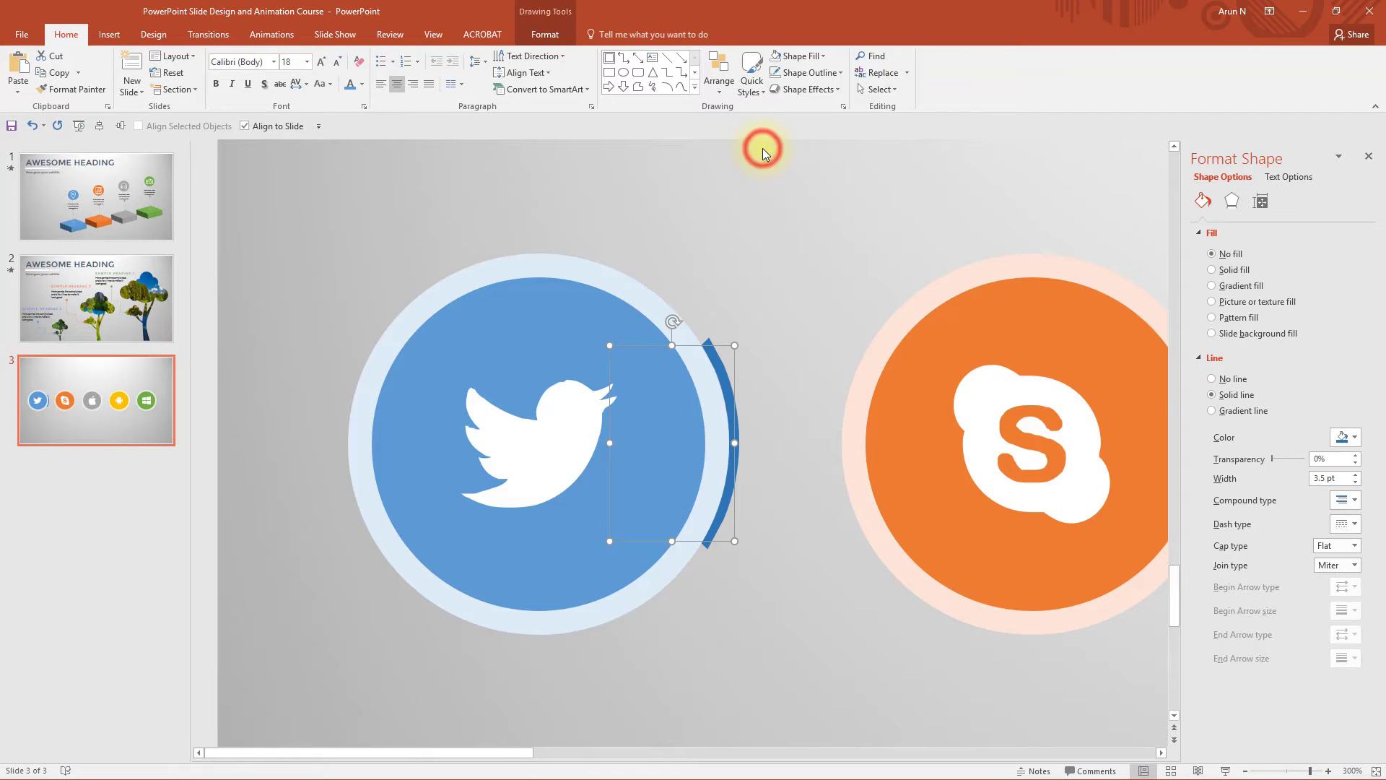
pyautogui.click(742, 465)
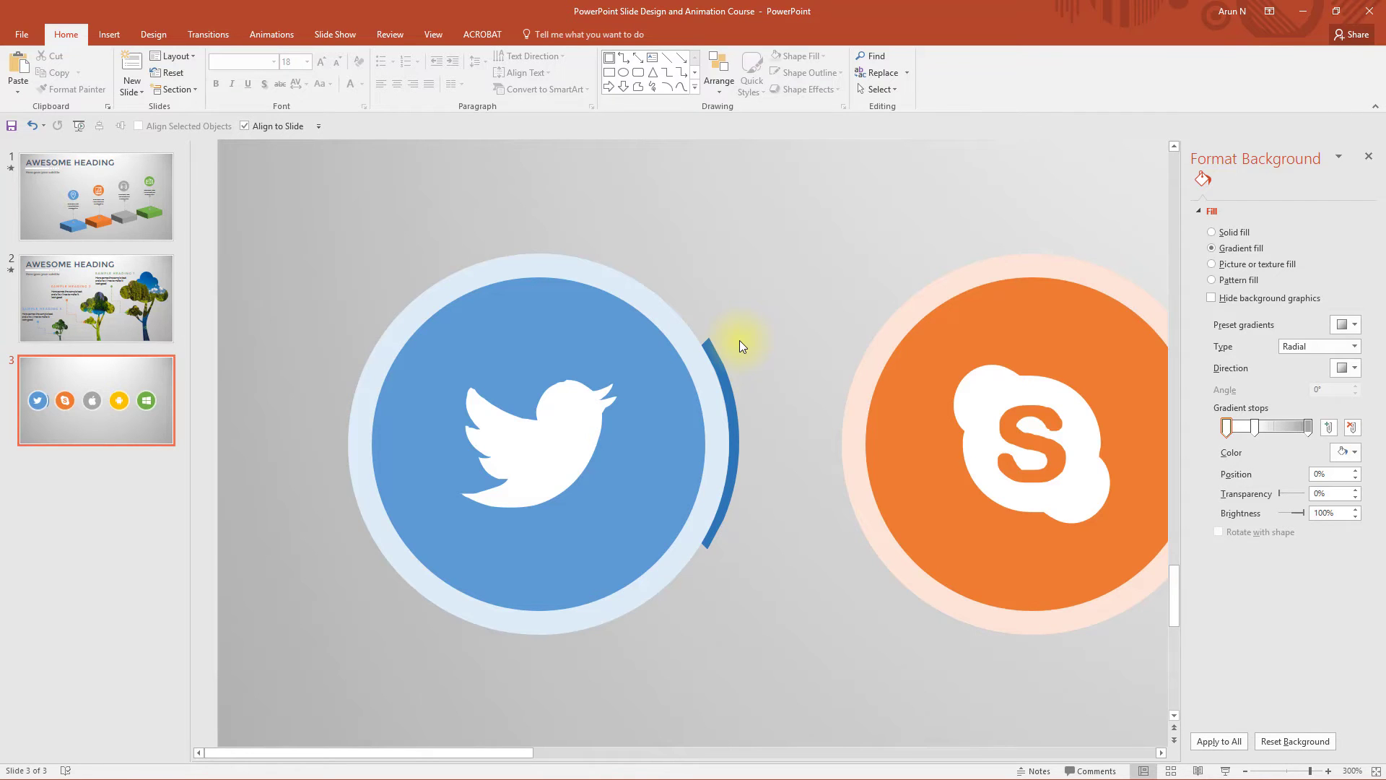
# Step: Draw an arrow line from the Twitter arc to the Skype circle
pyautogui.click(109, 34)
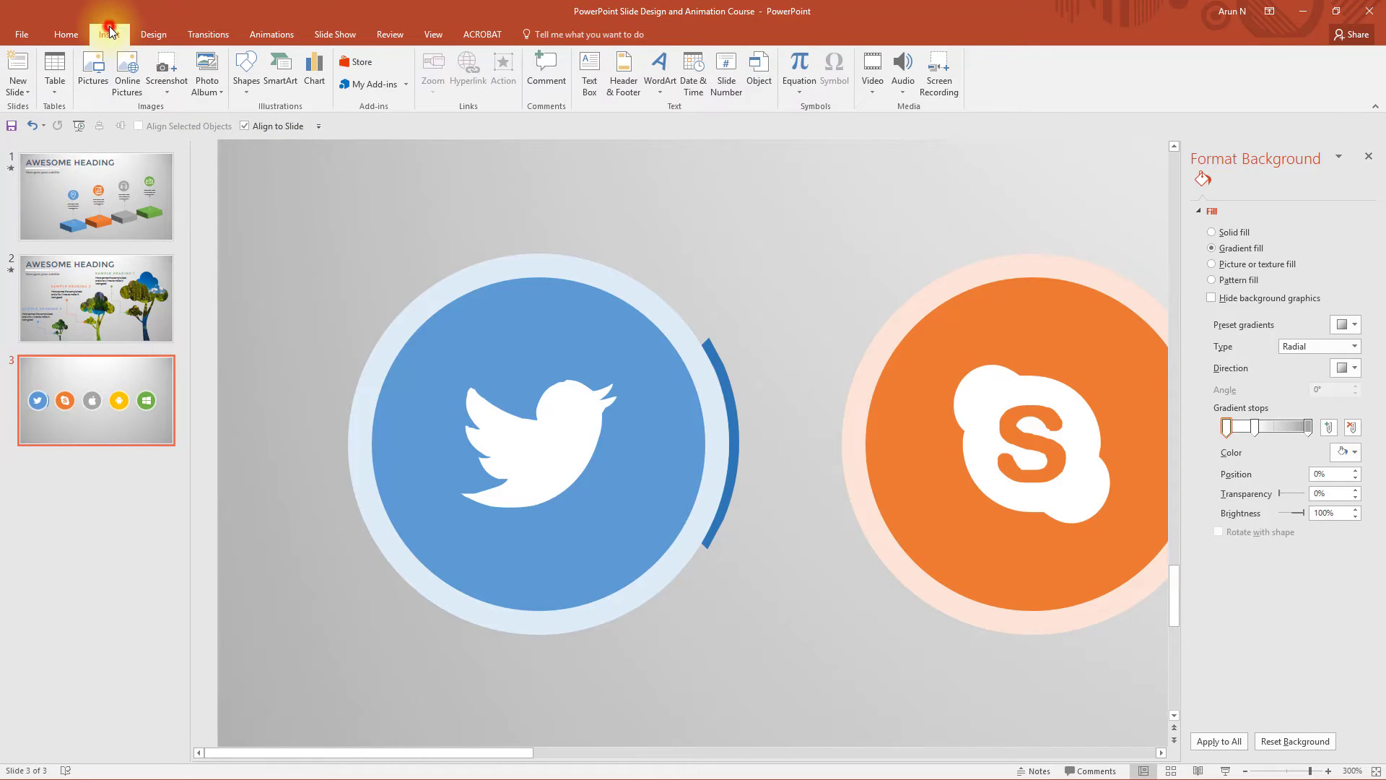
pyautogui.click(245, 92)
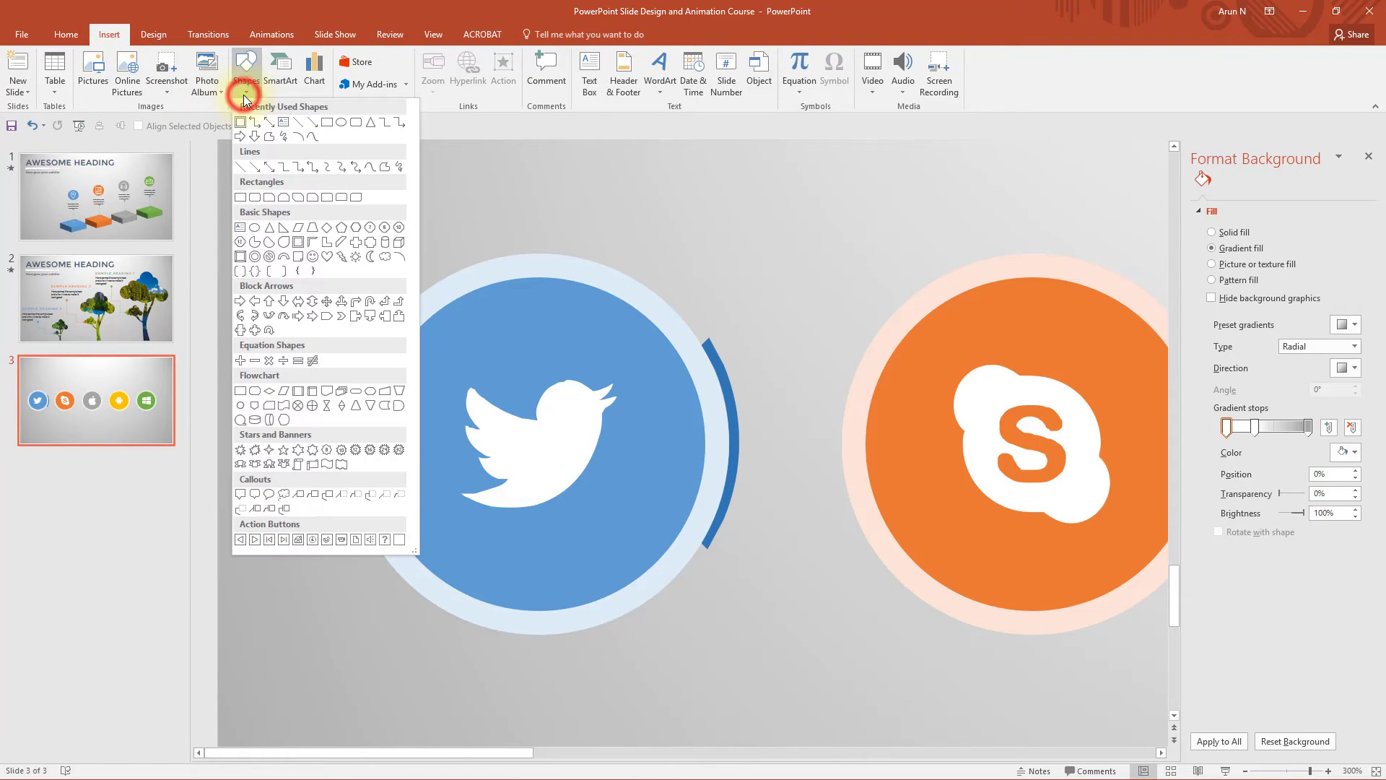
pyautogui.click(312, 123)
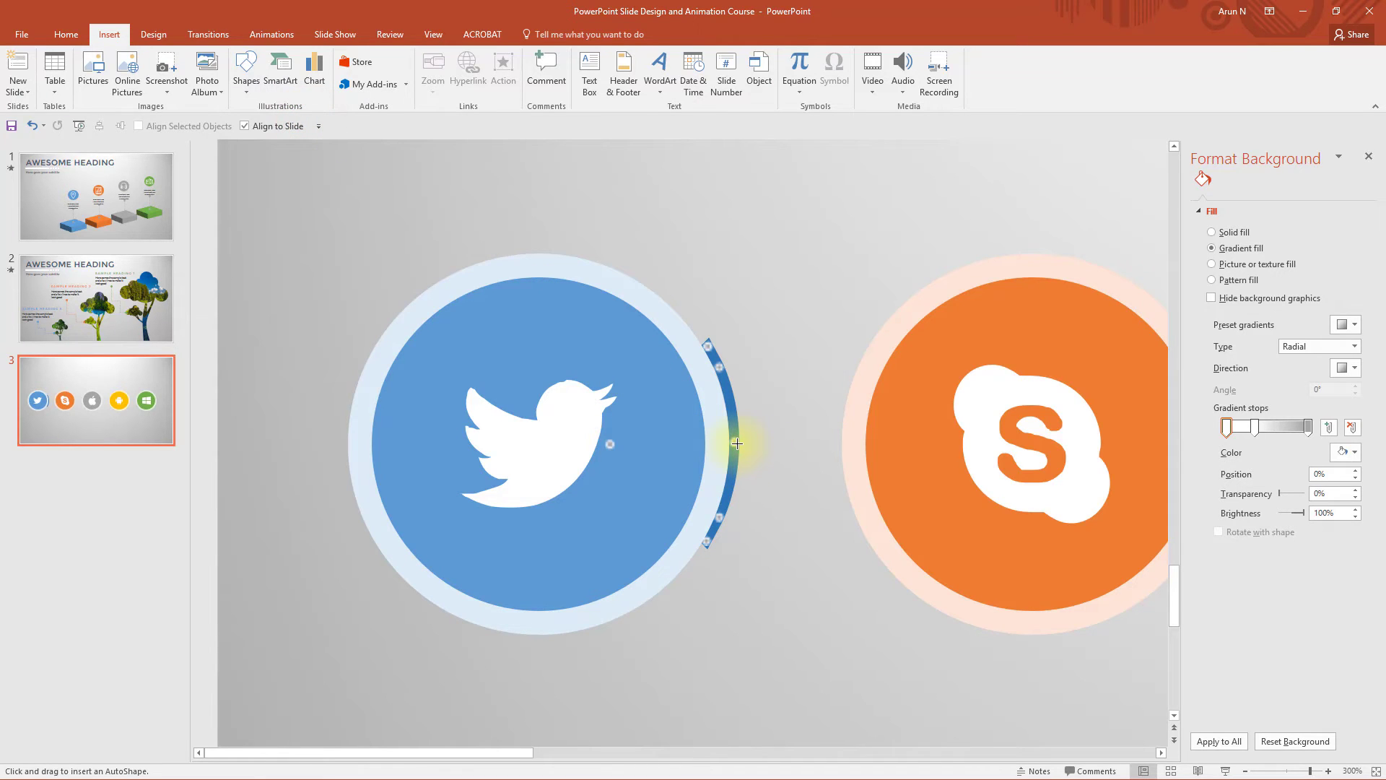
pyautogui.moveTo(735, 443); pyautogui.dragTo(844, 445)
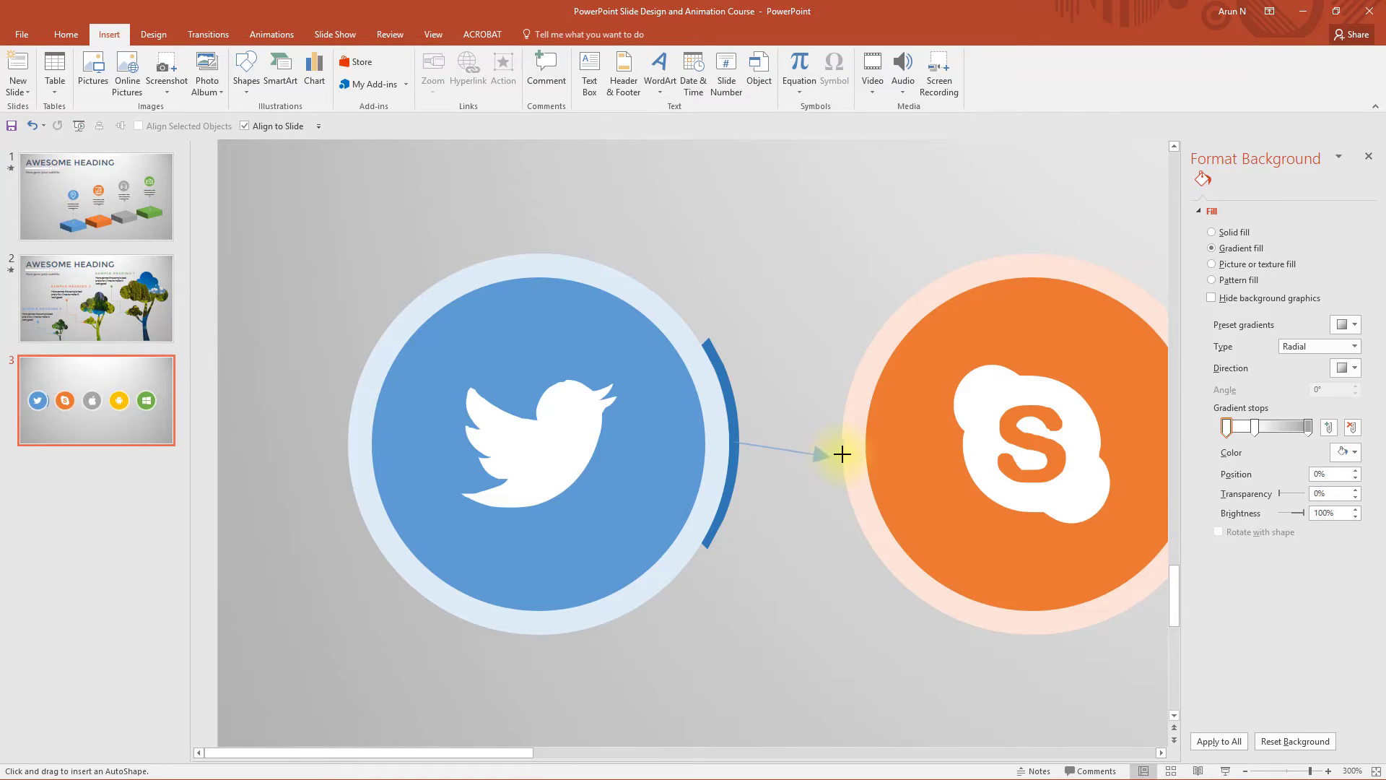
pyautogui.moveTo(841, 452); pyautogui.dragTo(842, 444)
# Step: Make the connector 3 pt dark blue with an oval end and send it behind the circles
pyautogui.click(1356, 437)
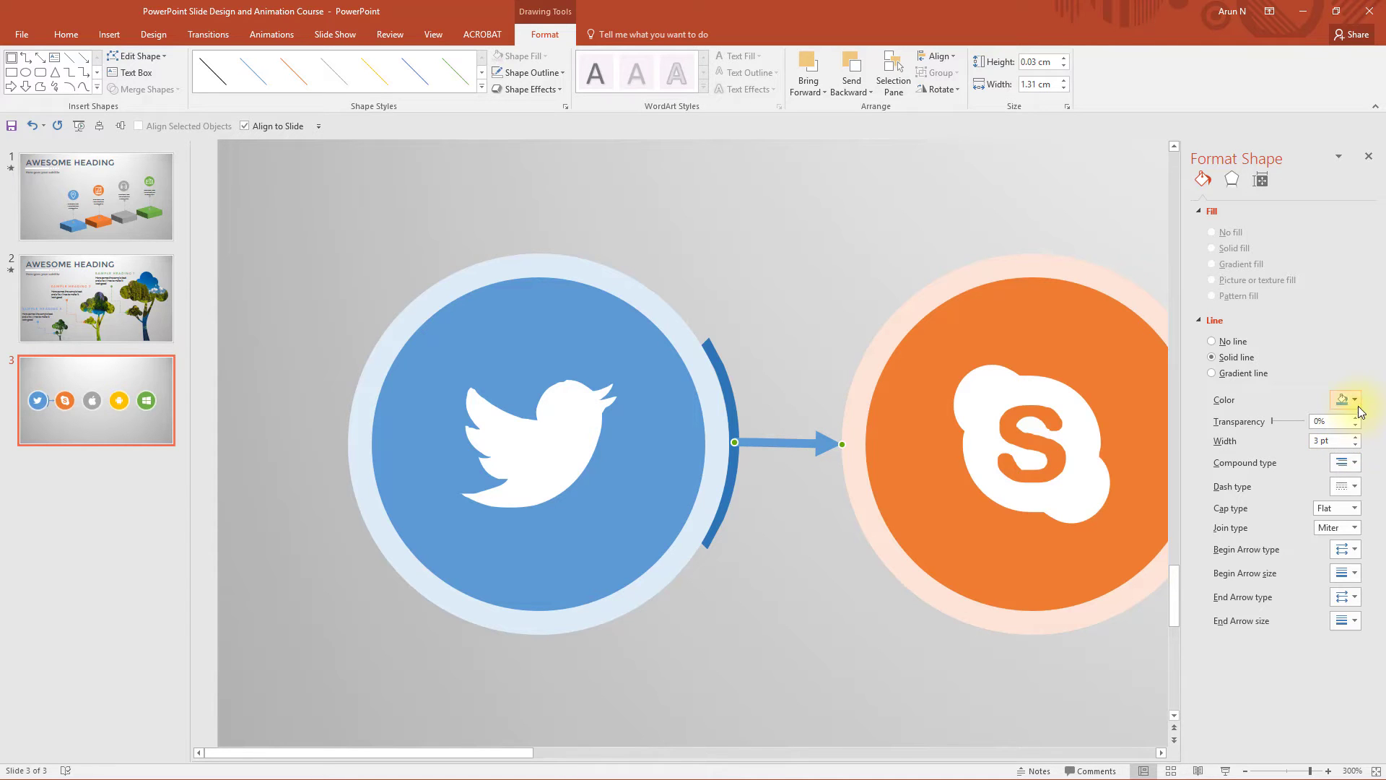
pyautogui.click(1355, 401)
pyautogui.click(1316, 473)
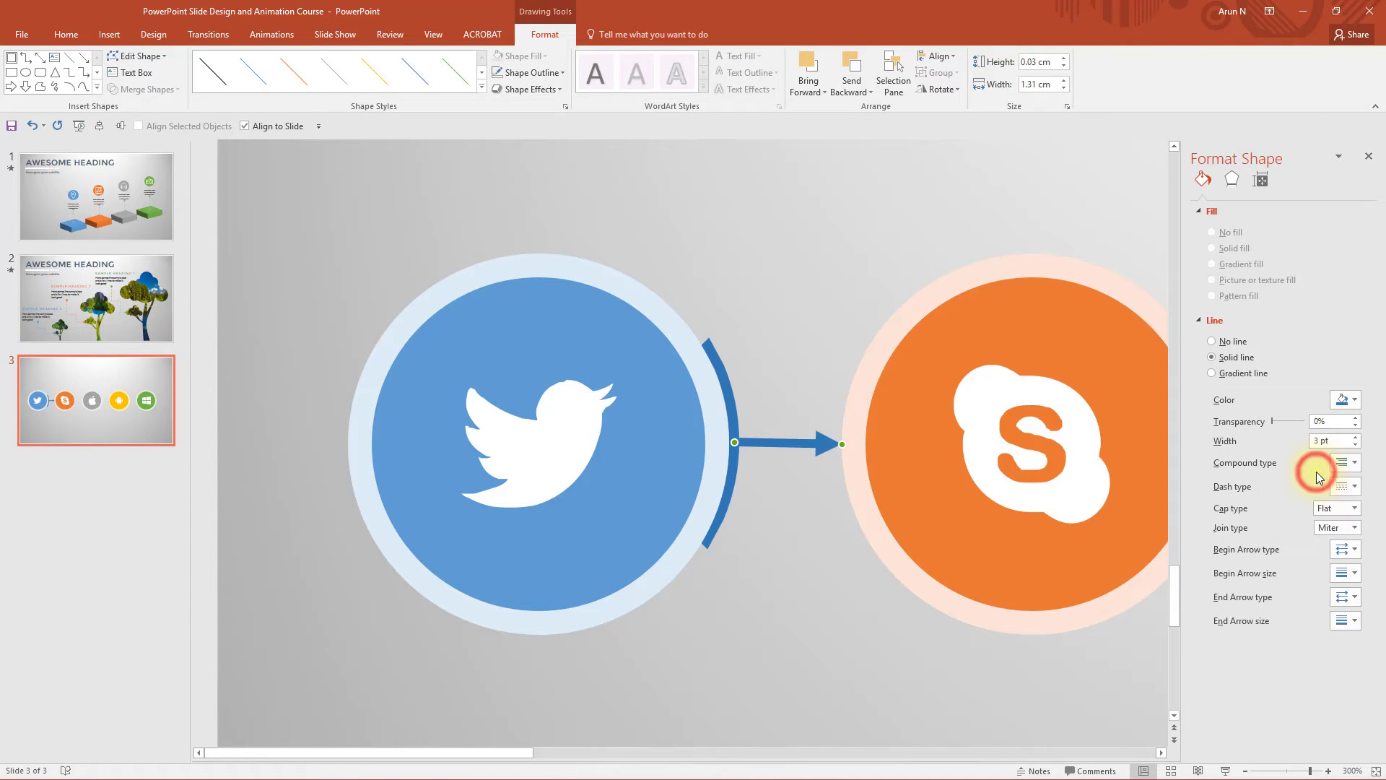
pyautogui.click(1352, 600)
pyautogui.click(1370, 641)
pyautogui.click(849, 93)
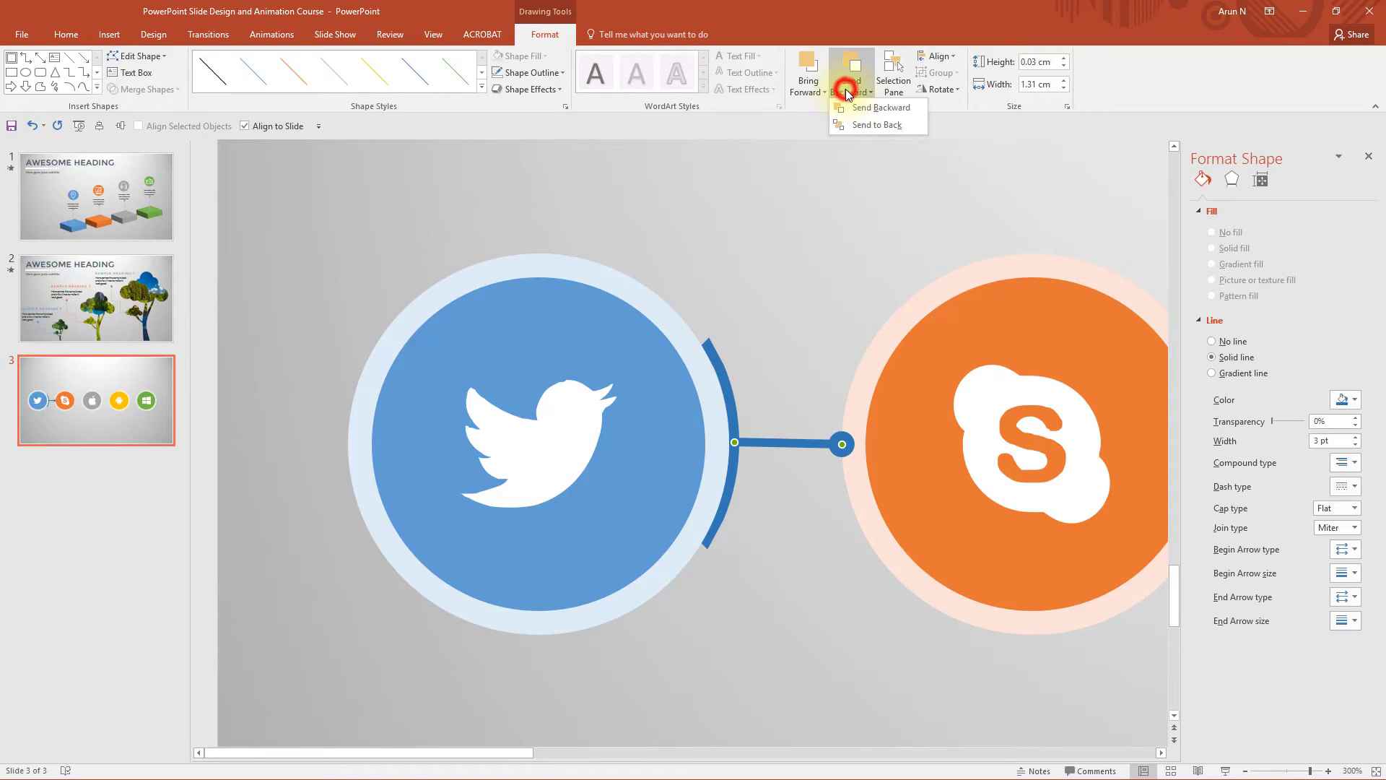
pyautogui.click(859, 124)
pyautogui.click(801, 248)
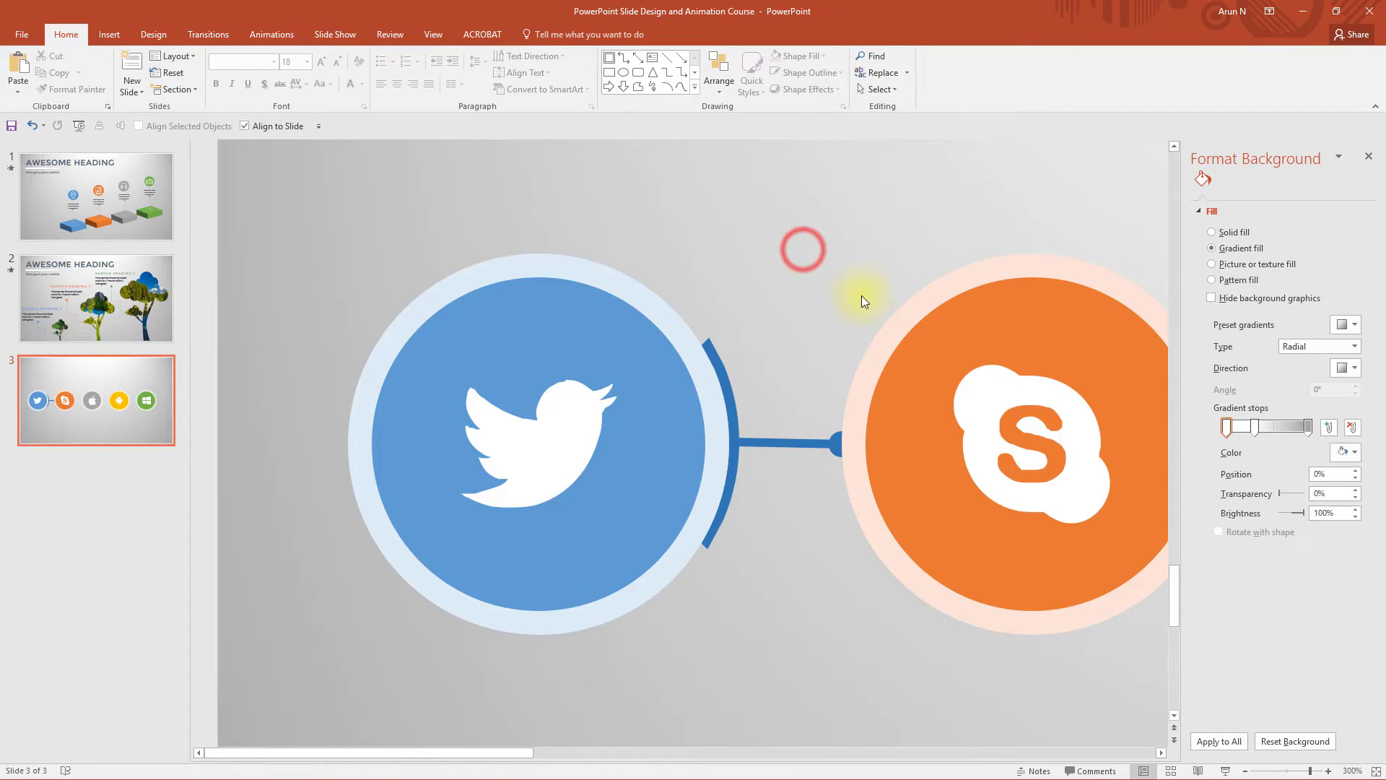
pyautogui.scroll(-3, 859, 296)
pyautogui.scroll(-2, 859, 296)
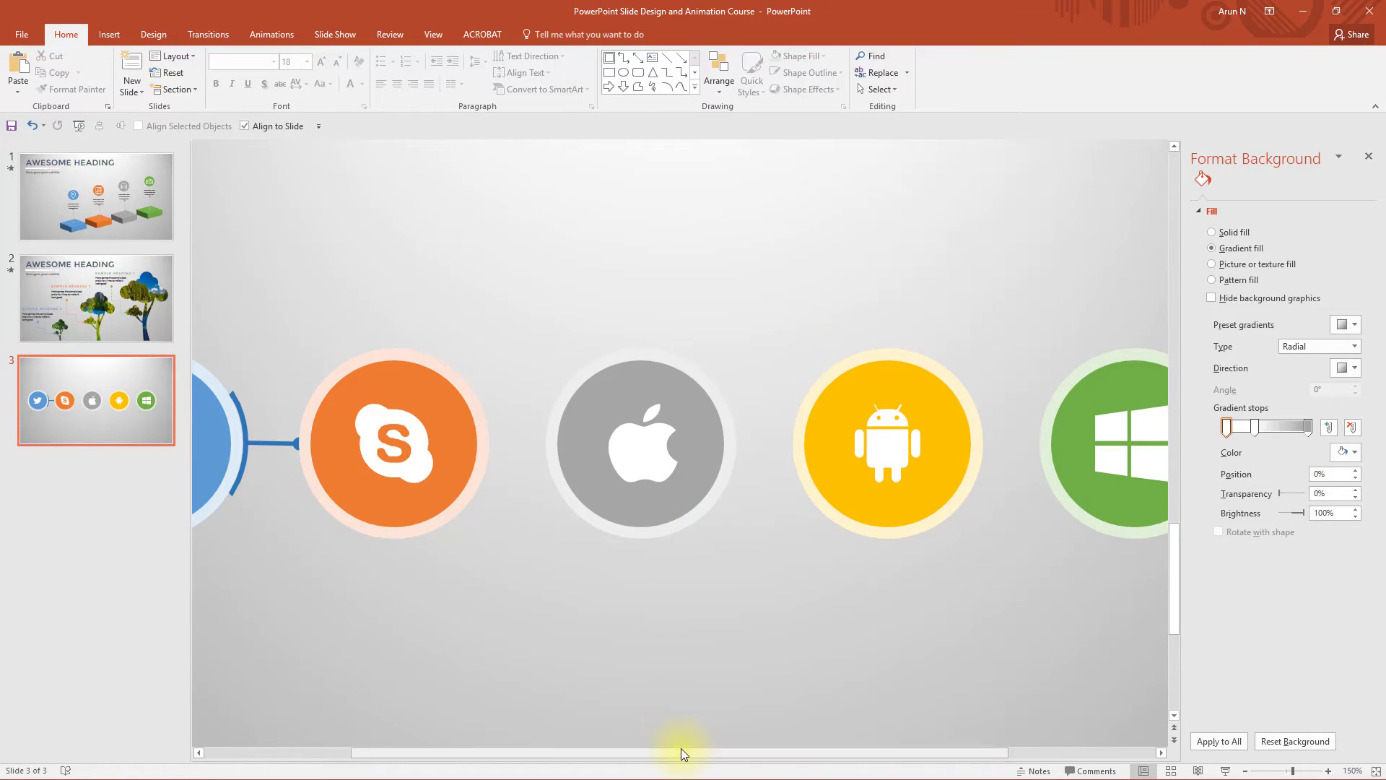
# Step: Copy the Twitter arc and connector and paste copies onto the Skype and Apple circles' right edges
pyautogui.moveTo(680, 751); pyautogui.dragTo(582, 750)
pyautogui.click(392, 424)
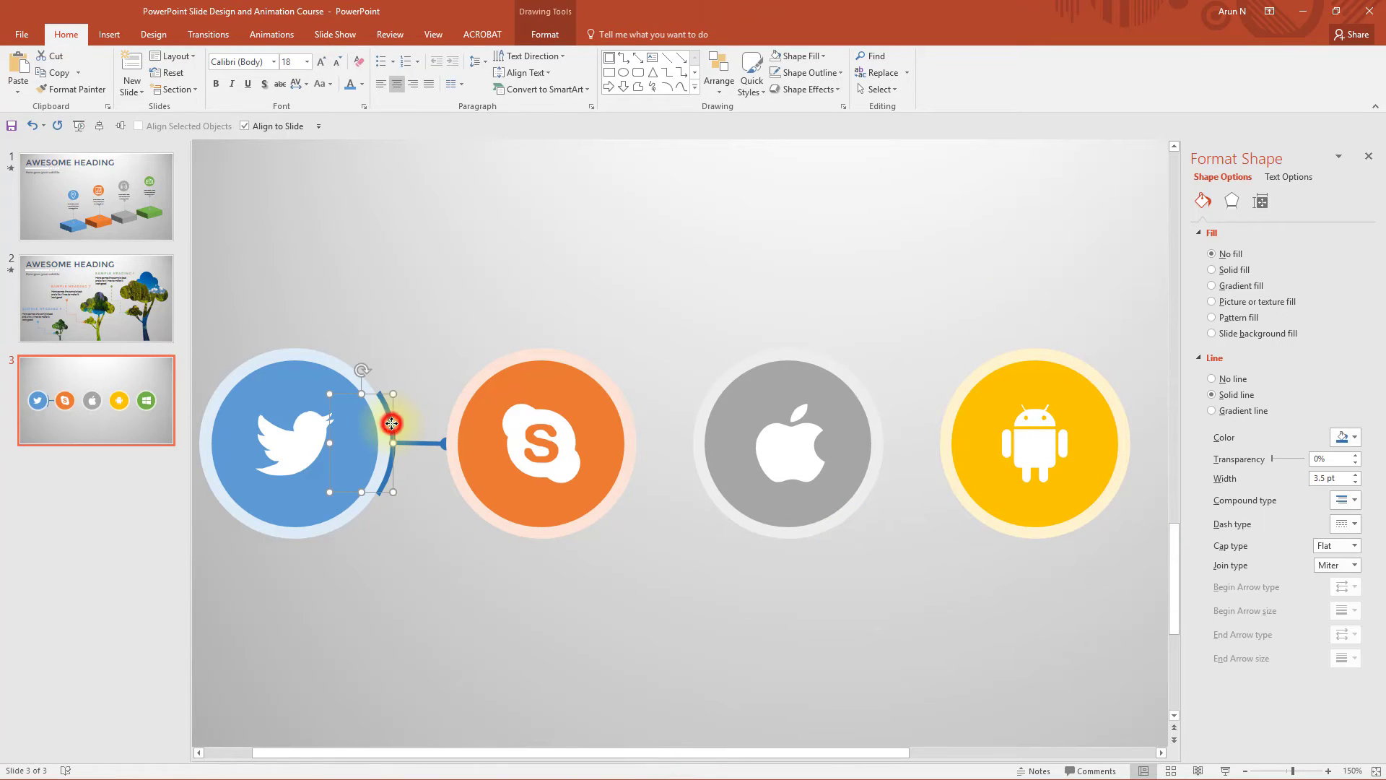
pyautogui.keyDown('shift'); pyautogui.click(429, 443); pyautogui.keyUp('shift')
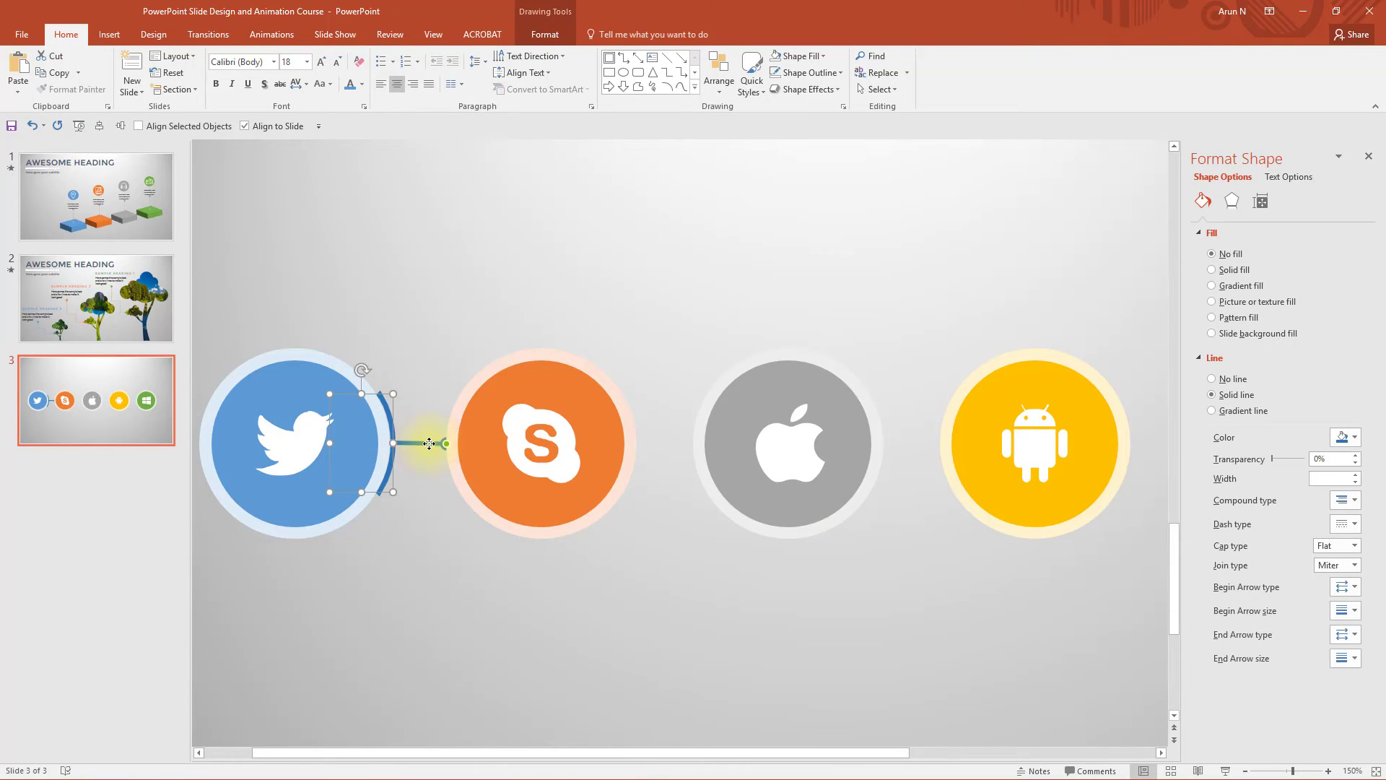
pyautogui.hotkey('ctrl', 'c')
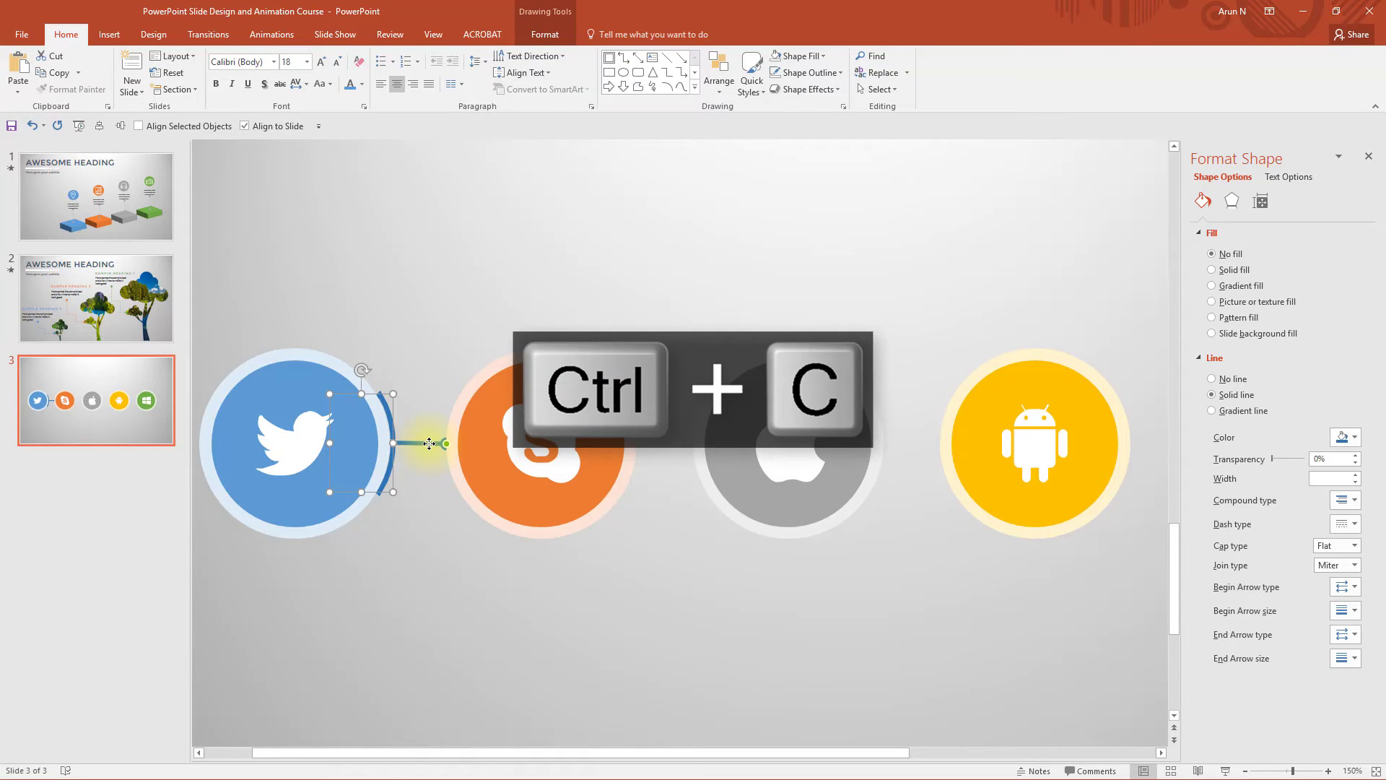
pyautogui.hotkey('ctrl', 'v')
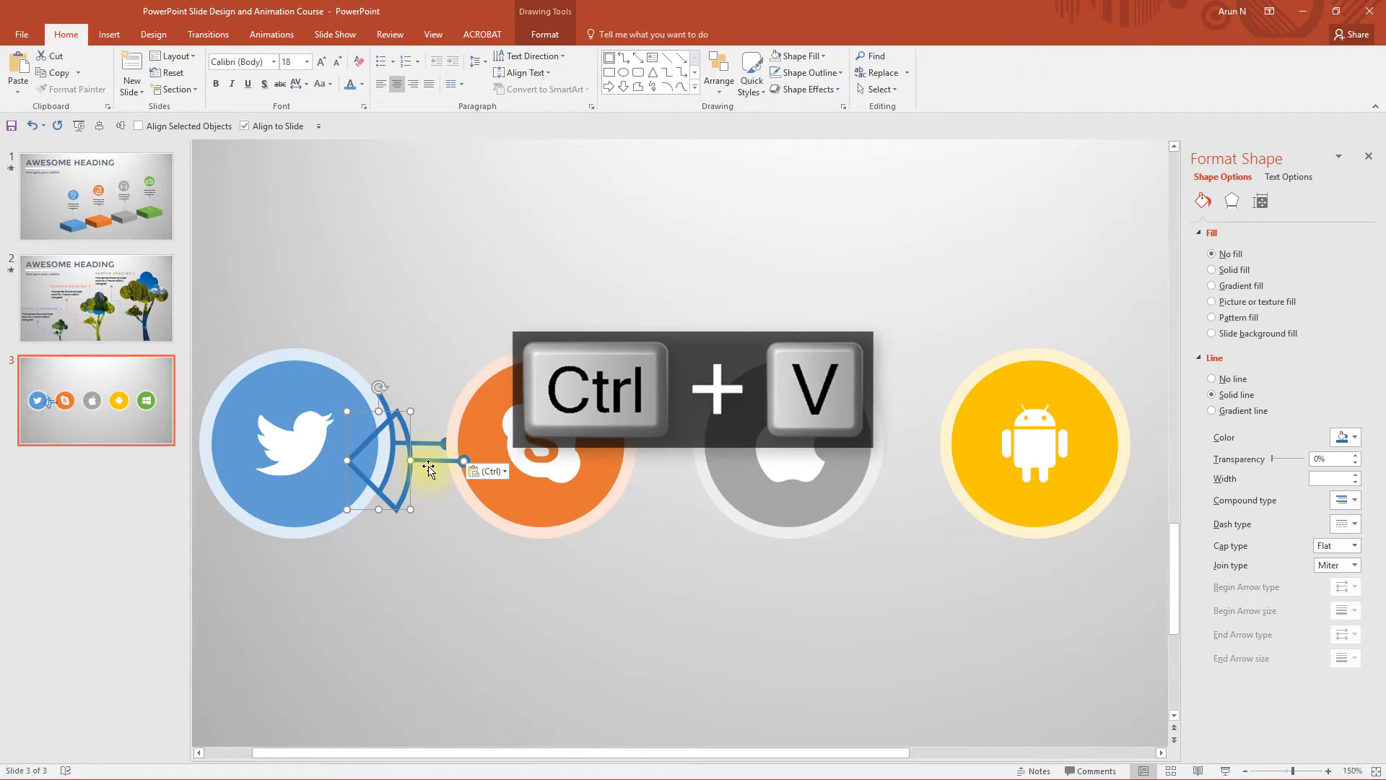
pyautogui.moveTo(429, 466); pyautogui.dragTo(658, 444)
pyautogui.hotkey('ctrl', 'v')
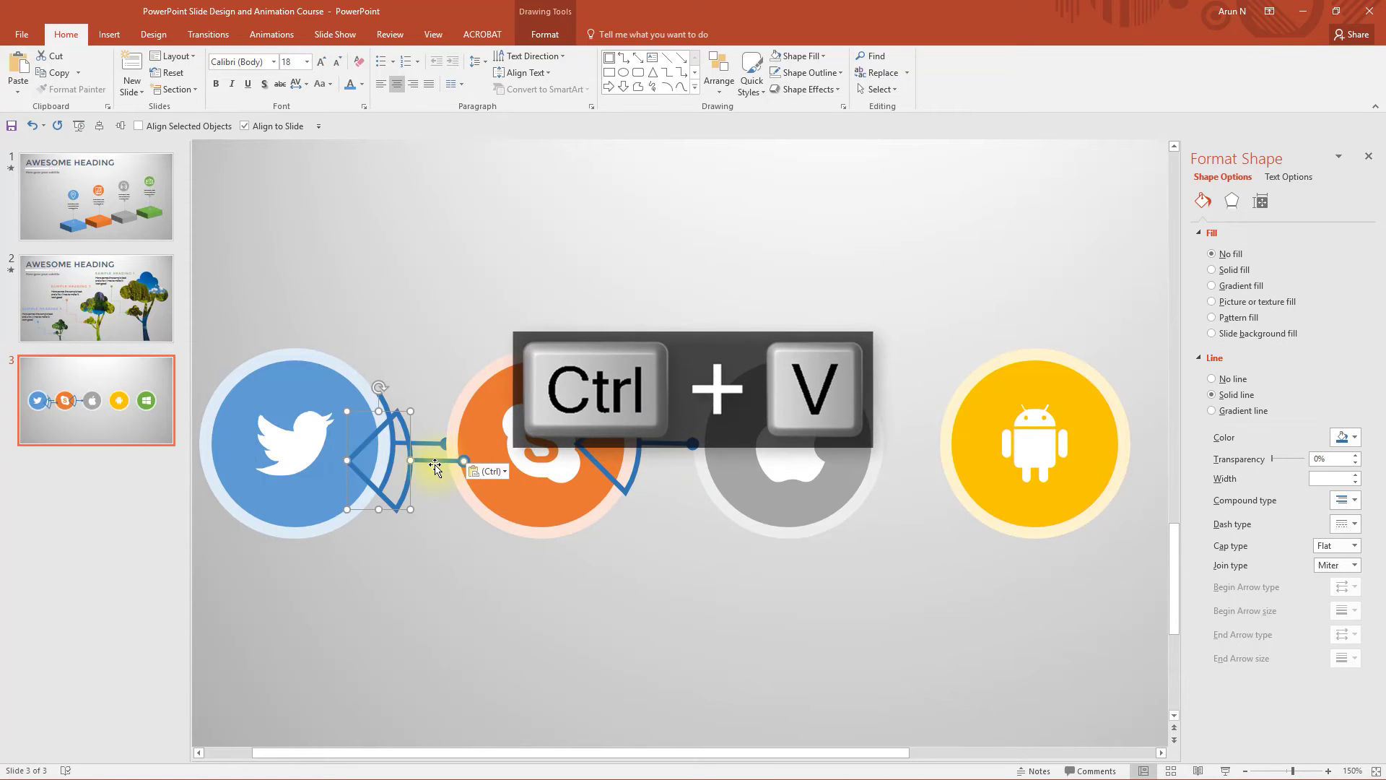
pyautogui.moveTo(434, 466); pyautogui.dragTo(909, 444)
# Step: Paste a third arc-and-connector copy and position it at the Android circle's right edge
pyautogui.hotkey('ctrl', 'v')
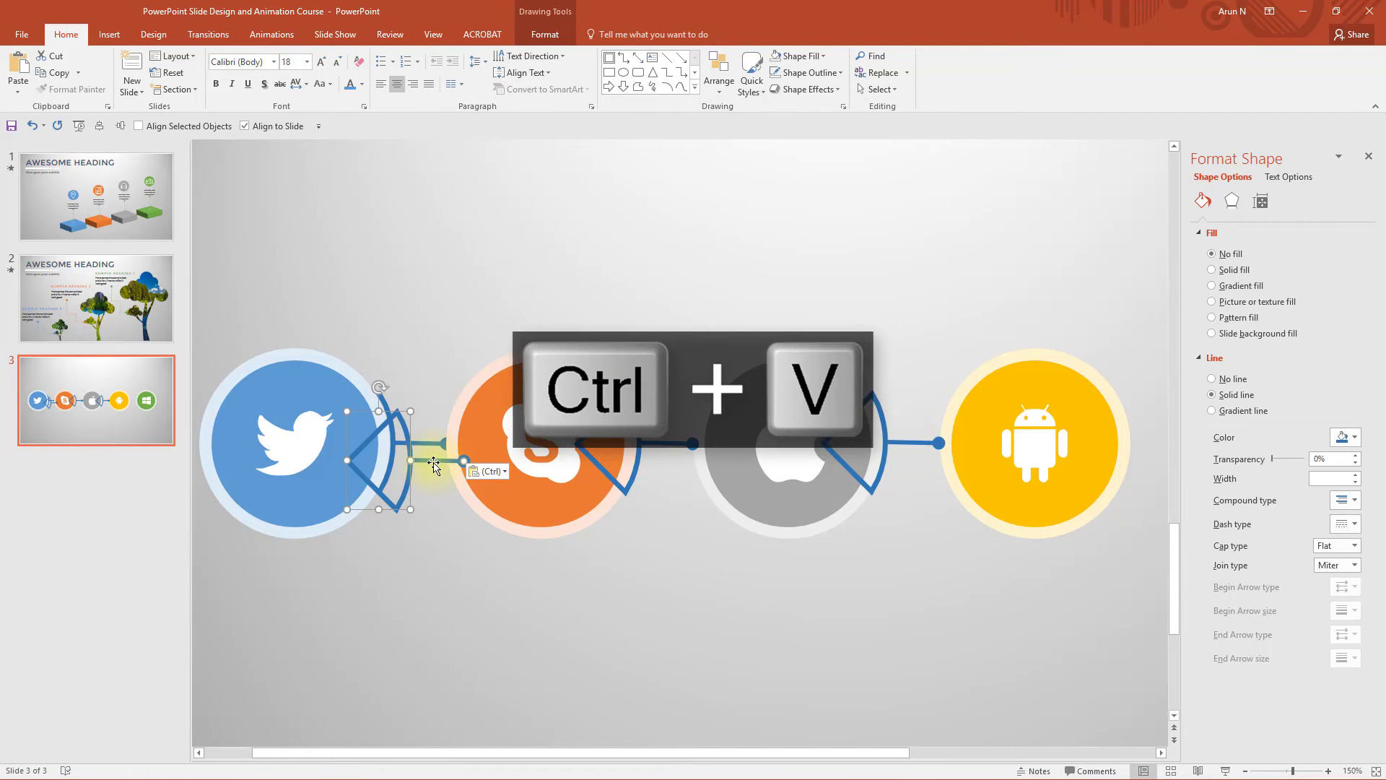
pyautogui.moveTo(431, 462); pyautogui.dragTo(972, 440)
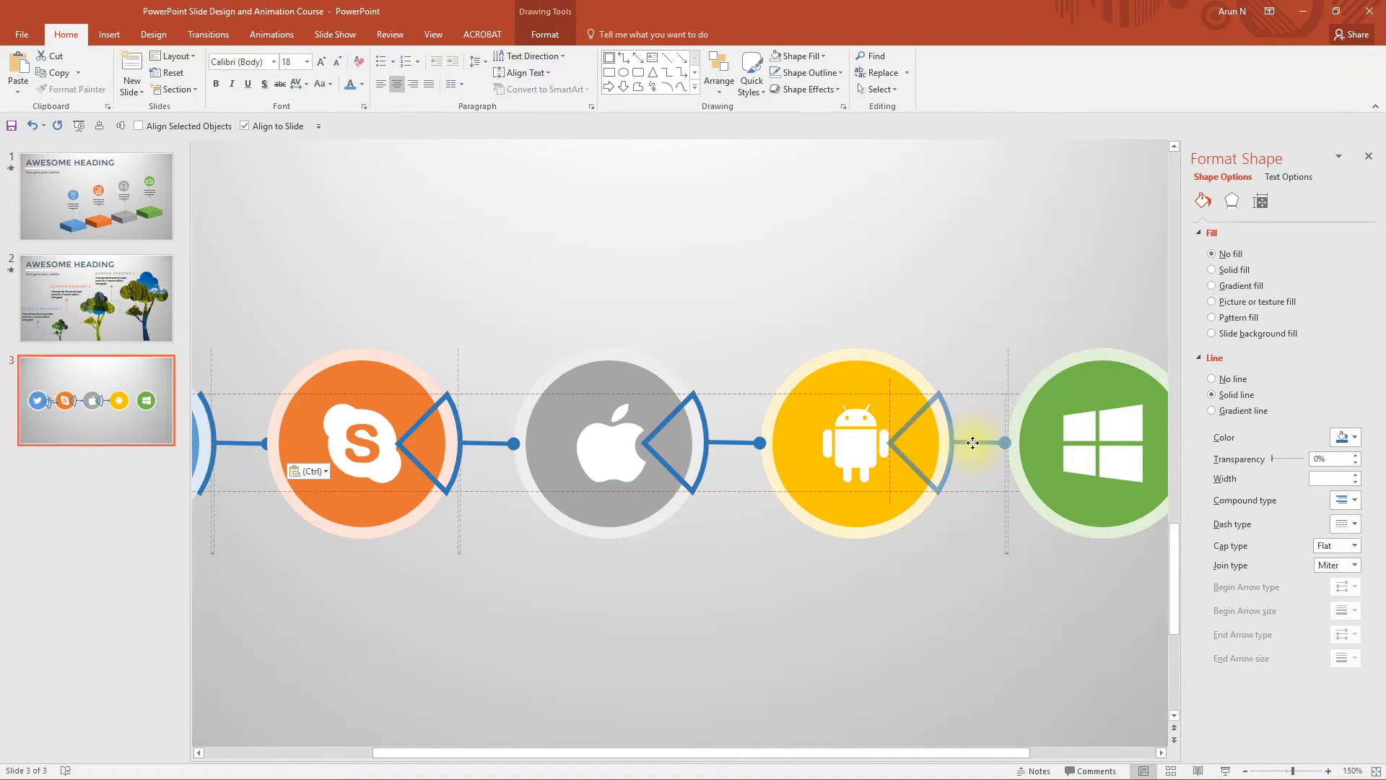
pyautogui.moveTo(973, 443); pyautogui.dragTo(974, 443)
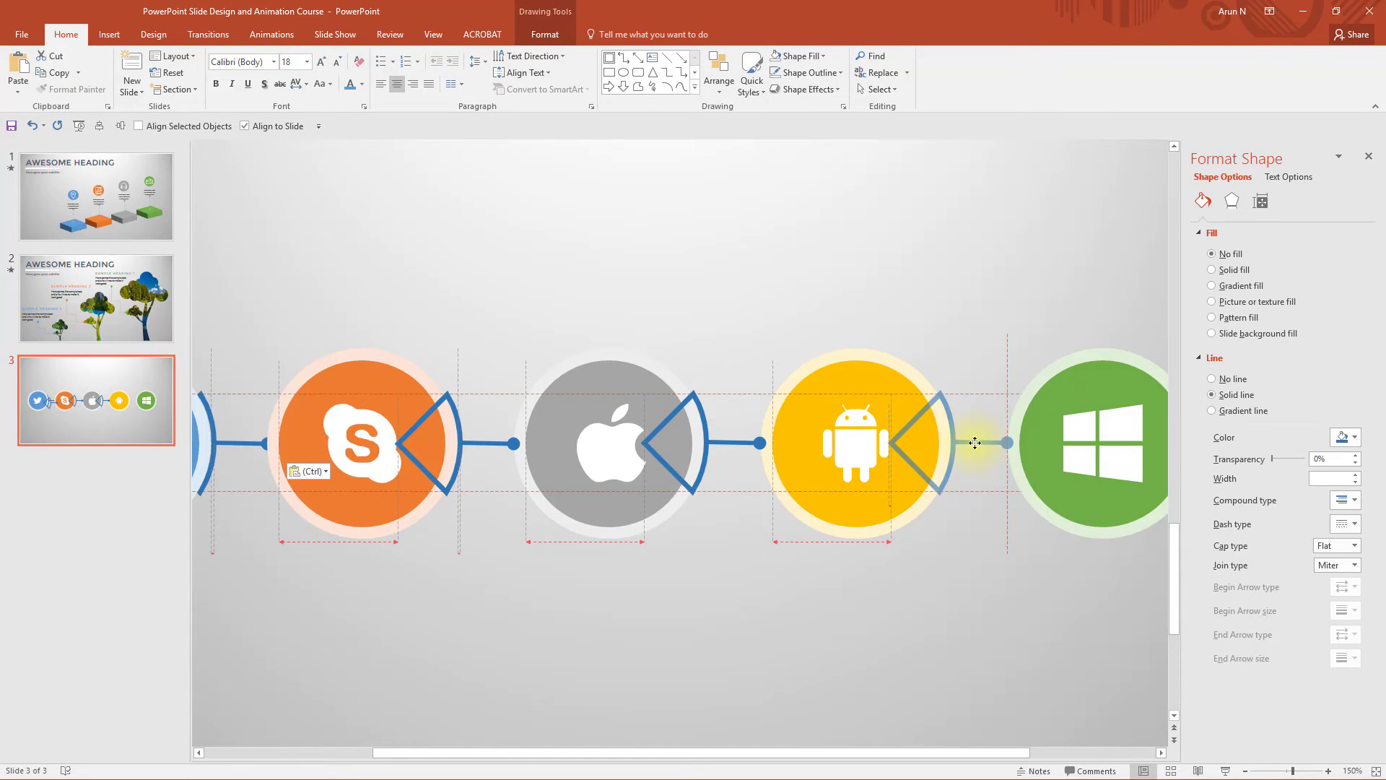
pyautogui.moveTo(974, 442); pyautogui.dragTo(974, 442)
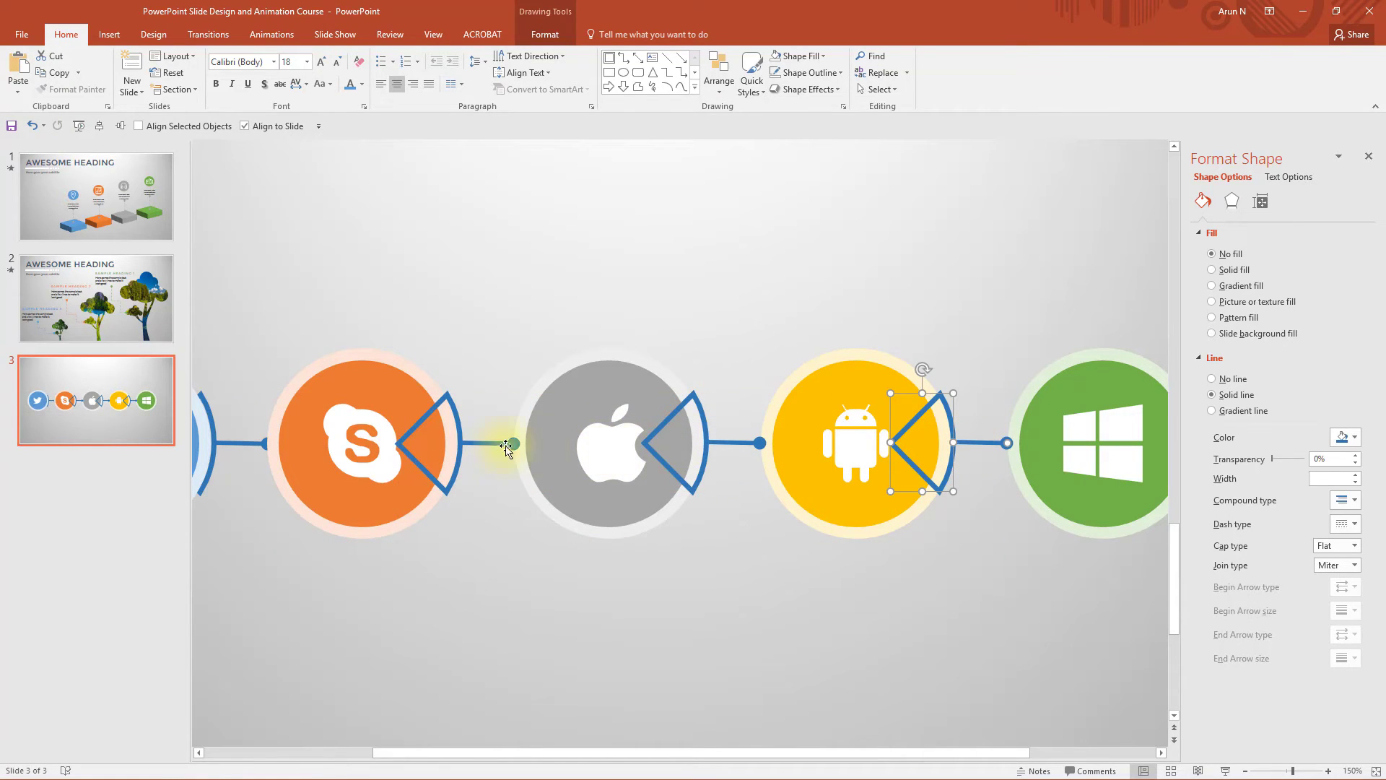
pyautogui.scroll(-5, 539, 448)
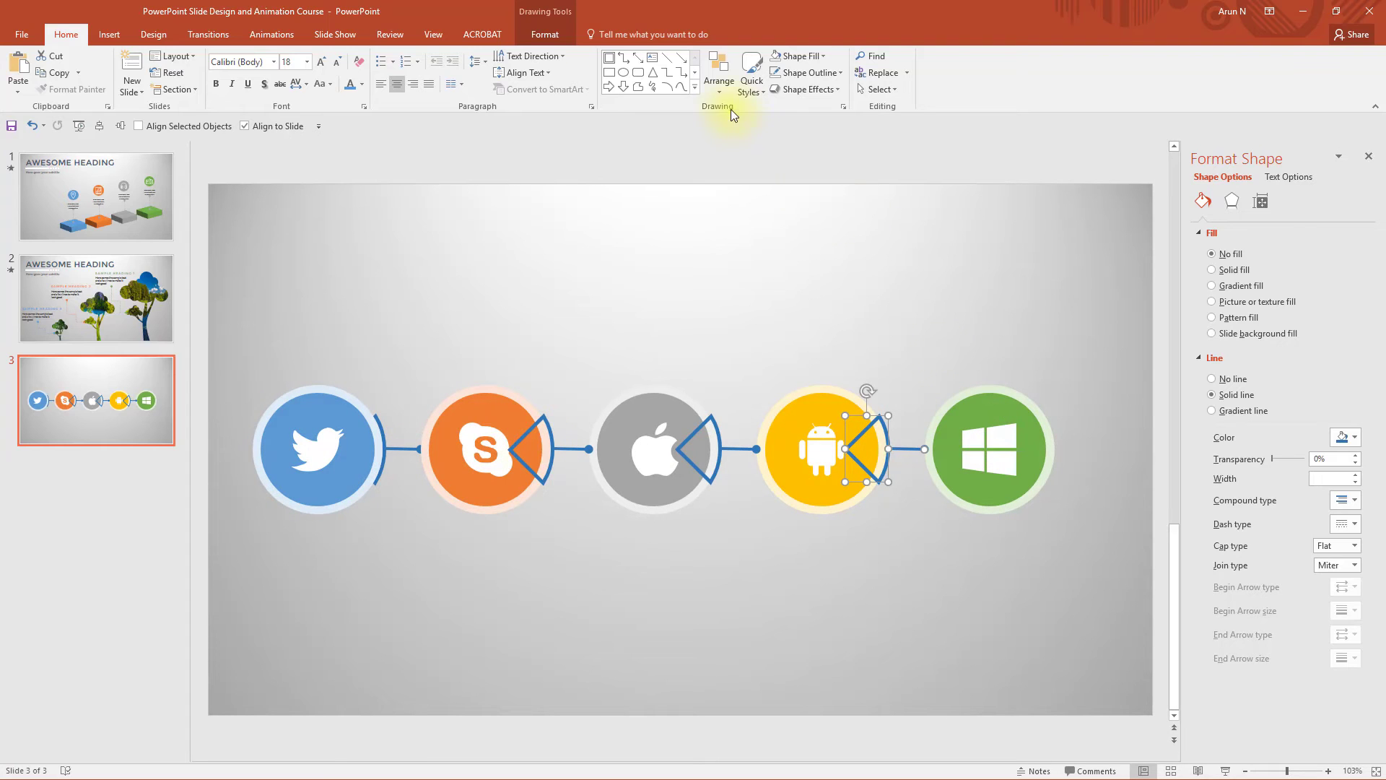
# Step: Align the Android arc middle with the row and send the Skype, Apple and Android arcs to back
pyautogui.click(719, 78)
pyautogui.moveTo(775, 271)
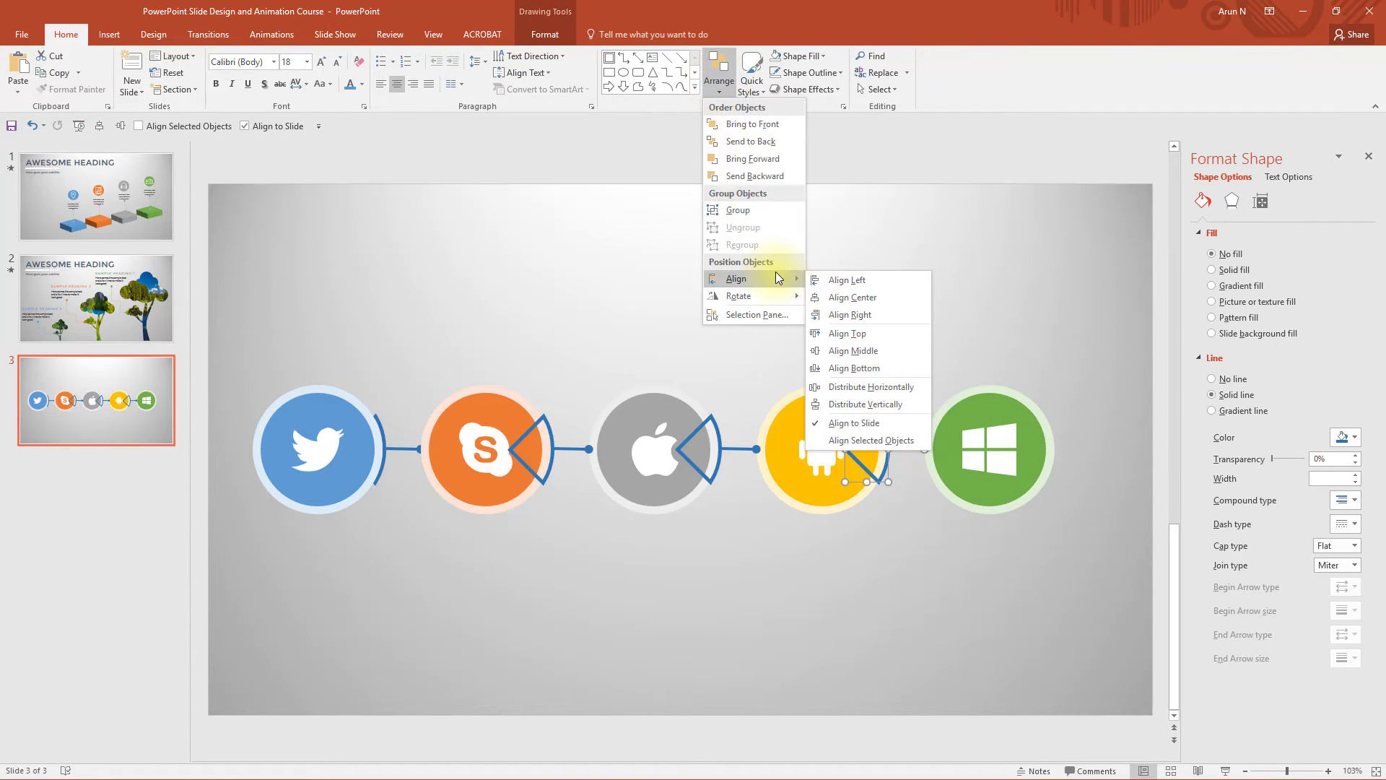
pyautogui.click(894, 351)
pyautogui.keyDown('shift'); pyautogui.click(718, 436); pyautogui.keyUp('shift')
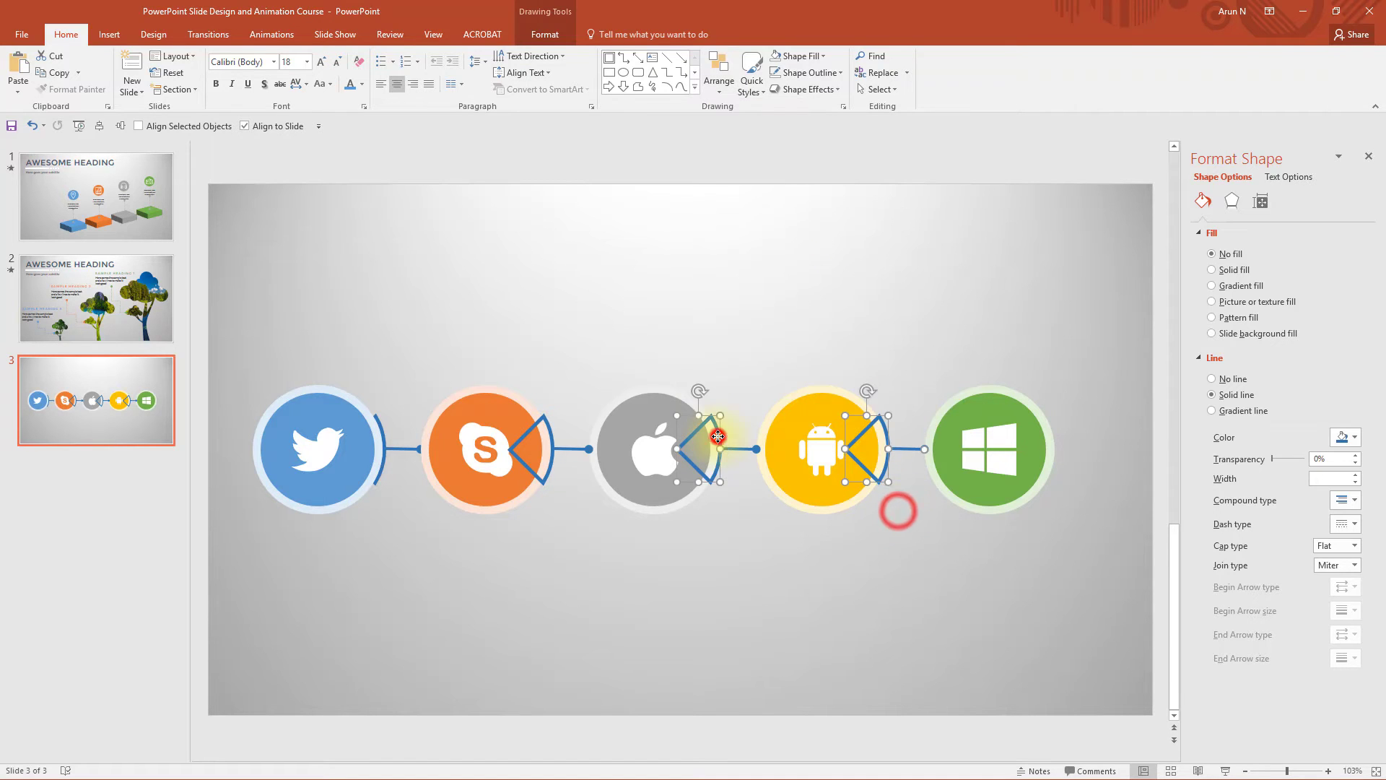
pyautogui.keyDown('shift'); pyautogui.click(553, 440); pyautogui.keyUp('shift')
pyautogui.click(719, 78)
pyautogui.click(758, 137)
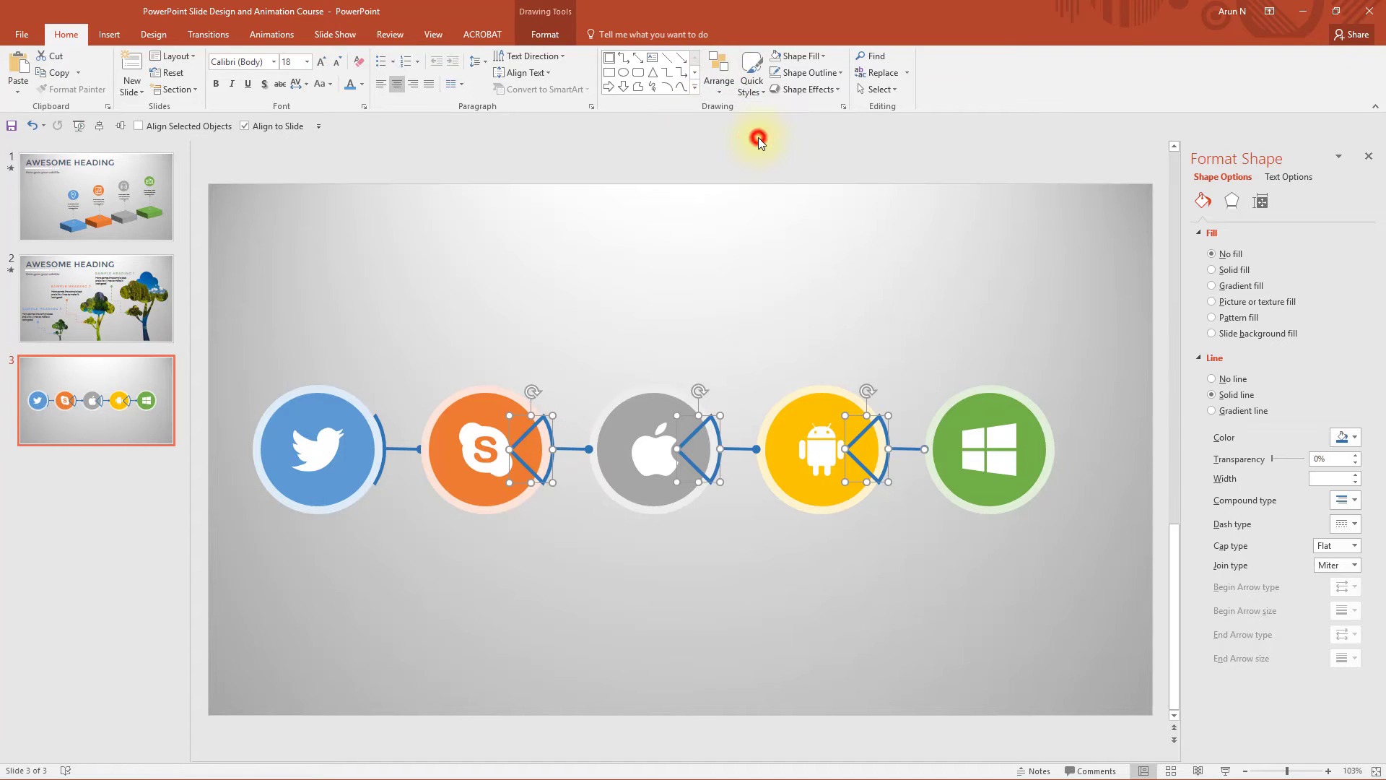
# Step: Send the Skype–Apple, Apple–Android and Android–Windows connectors behind the circles
pyautogui.click(583, 449)
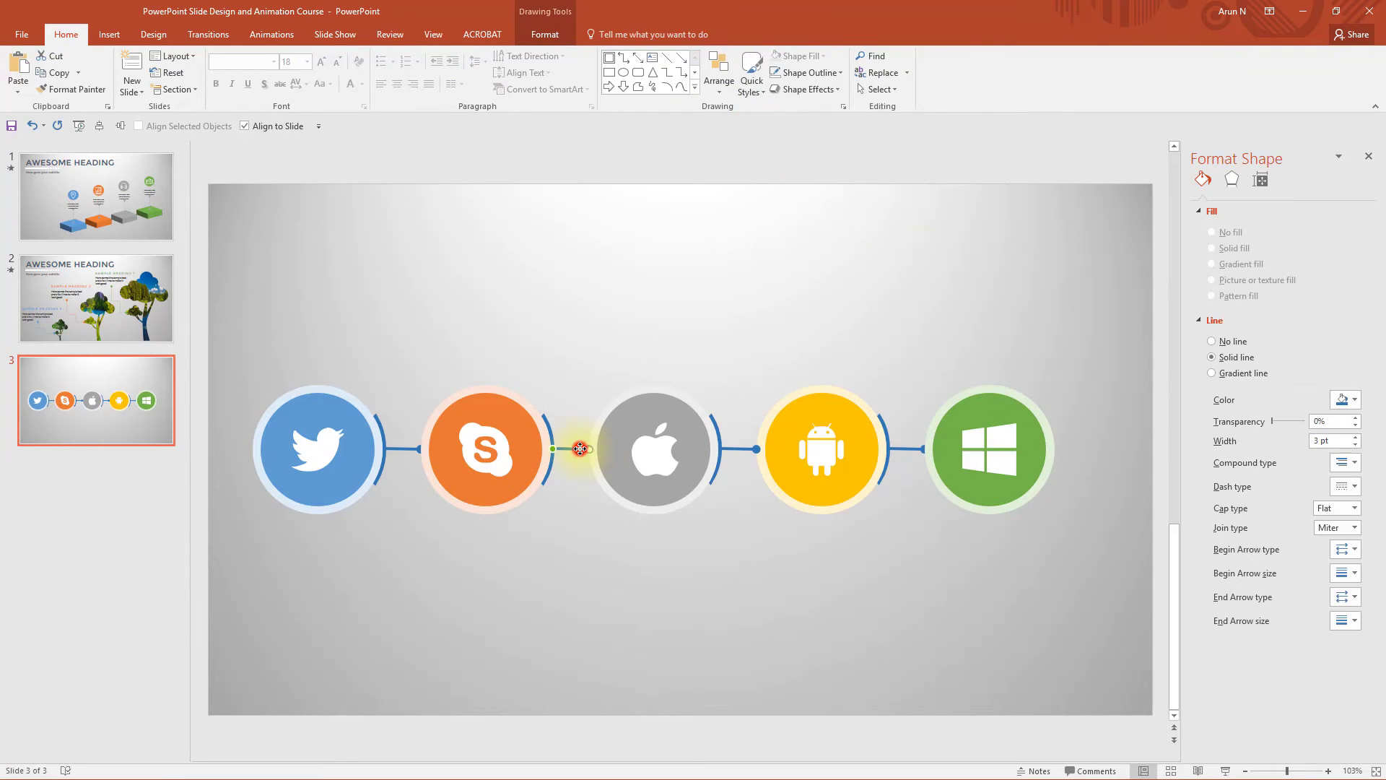
pyautogui.keyDown('shift'); pyautogui.click(747, 448); pyautogui.keyUp('shift')
pyautogui.keyDown('shift'); pyautogui.click(908, 447); pyautogui.keyUp('shift')
pyautogui.click(719, 78)
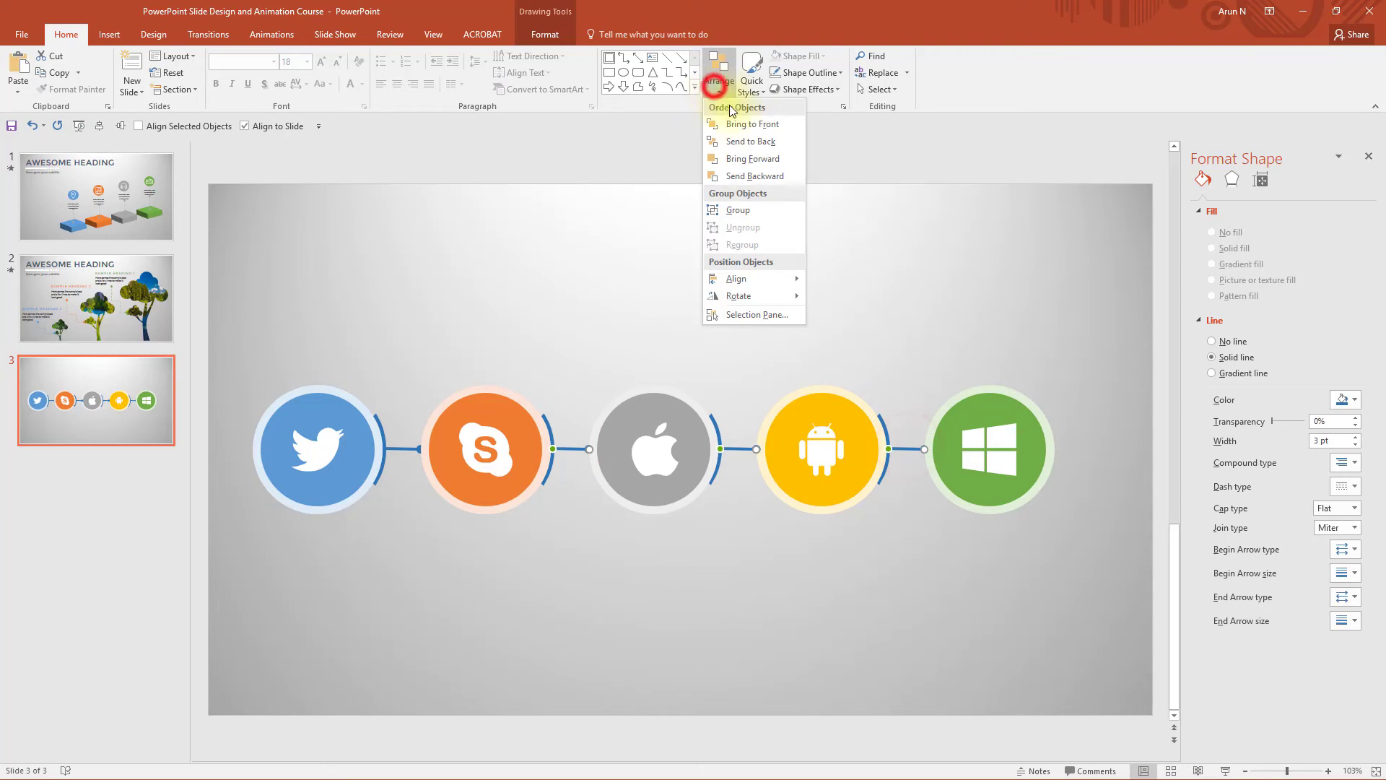
pyautogui.click(749, 134)
# Step: Colour the Skype connector and ring arc orange
pyautogui.click(938, 300)
pyautogui.click(566, 448)
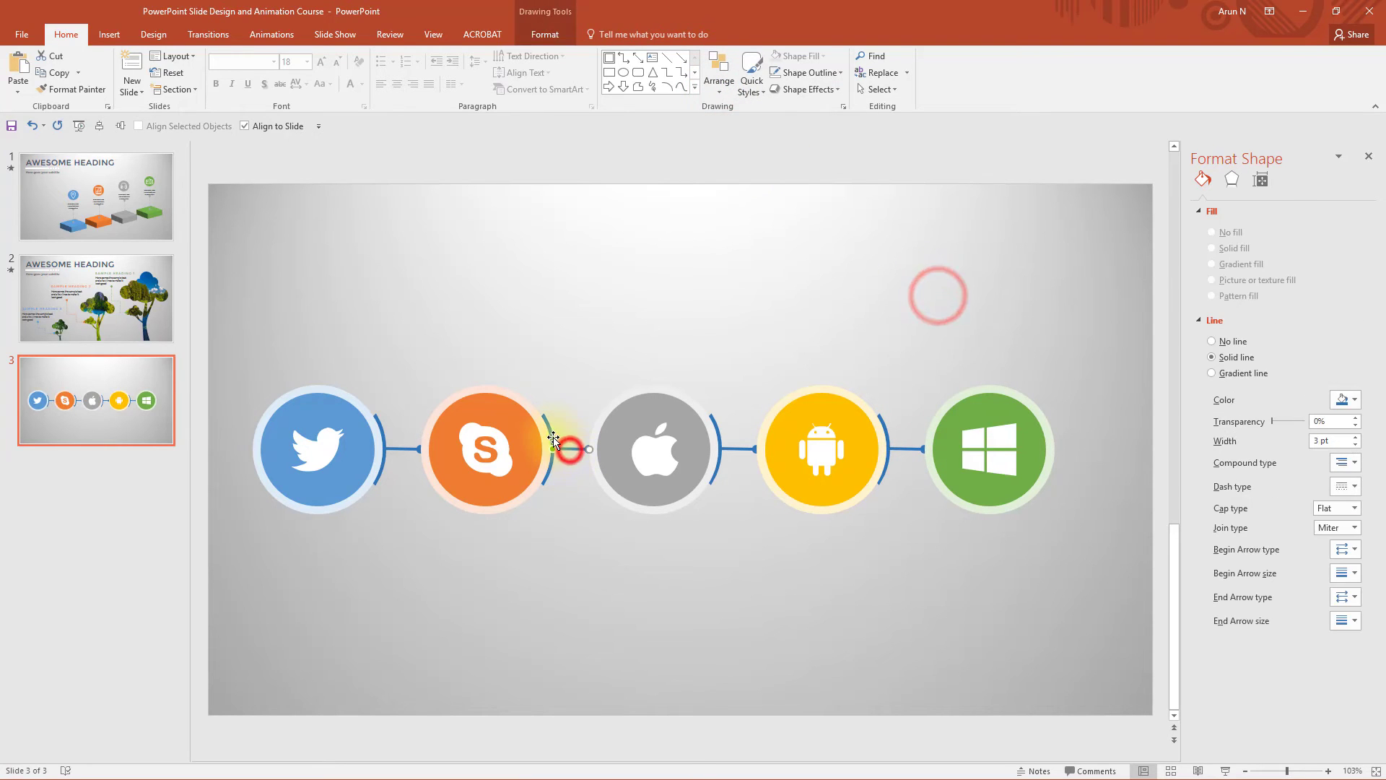
pyautogui.keyDown('shift'); pyautogui.click(550, 432); pyautogui.keyUp('shift')
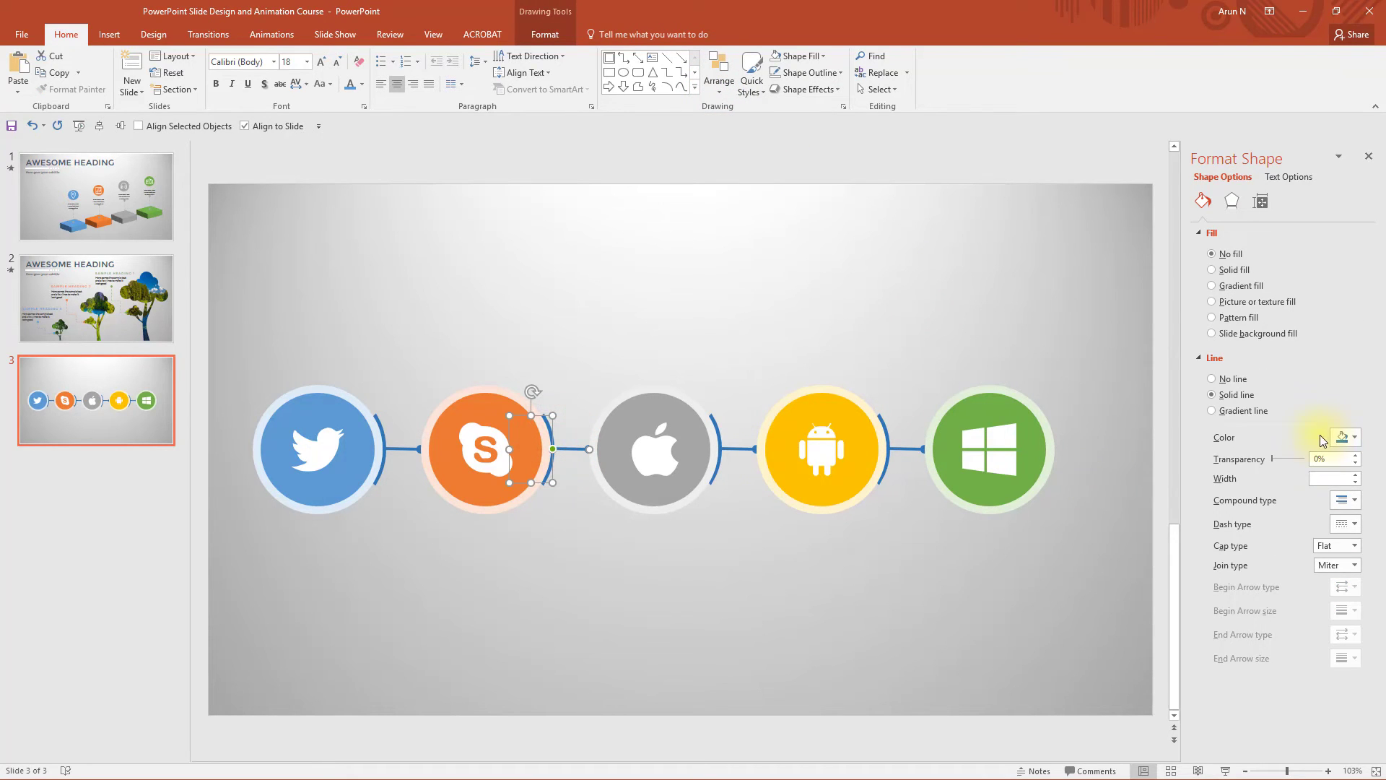
pyautogui.click(1352, 437)
pyautogui.click(1329, 509)
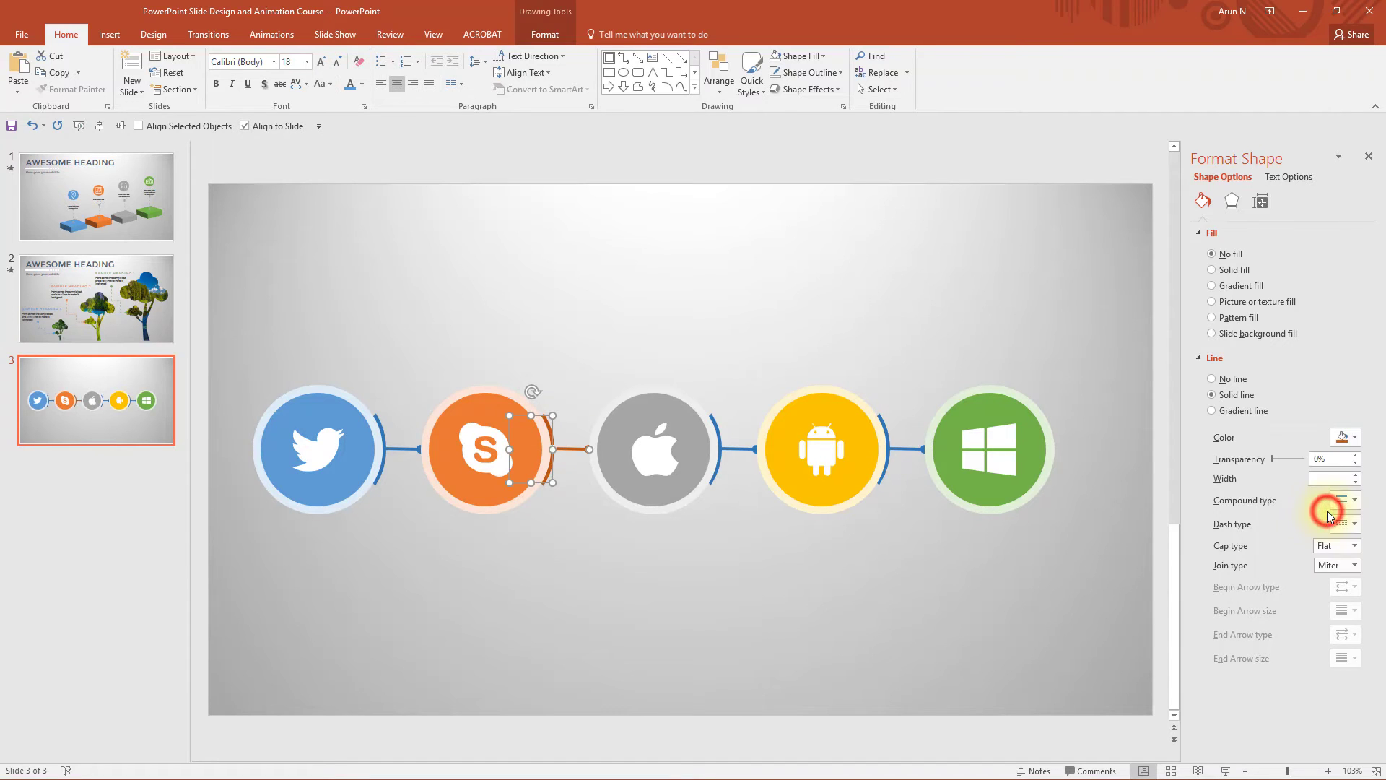
# Step: Colour the Apple connector and ring arc gray (Gray Accent 3 Darker 25%)
pyautogui.click(733, 449)
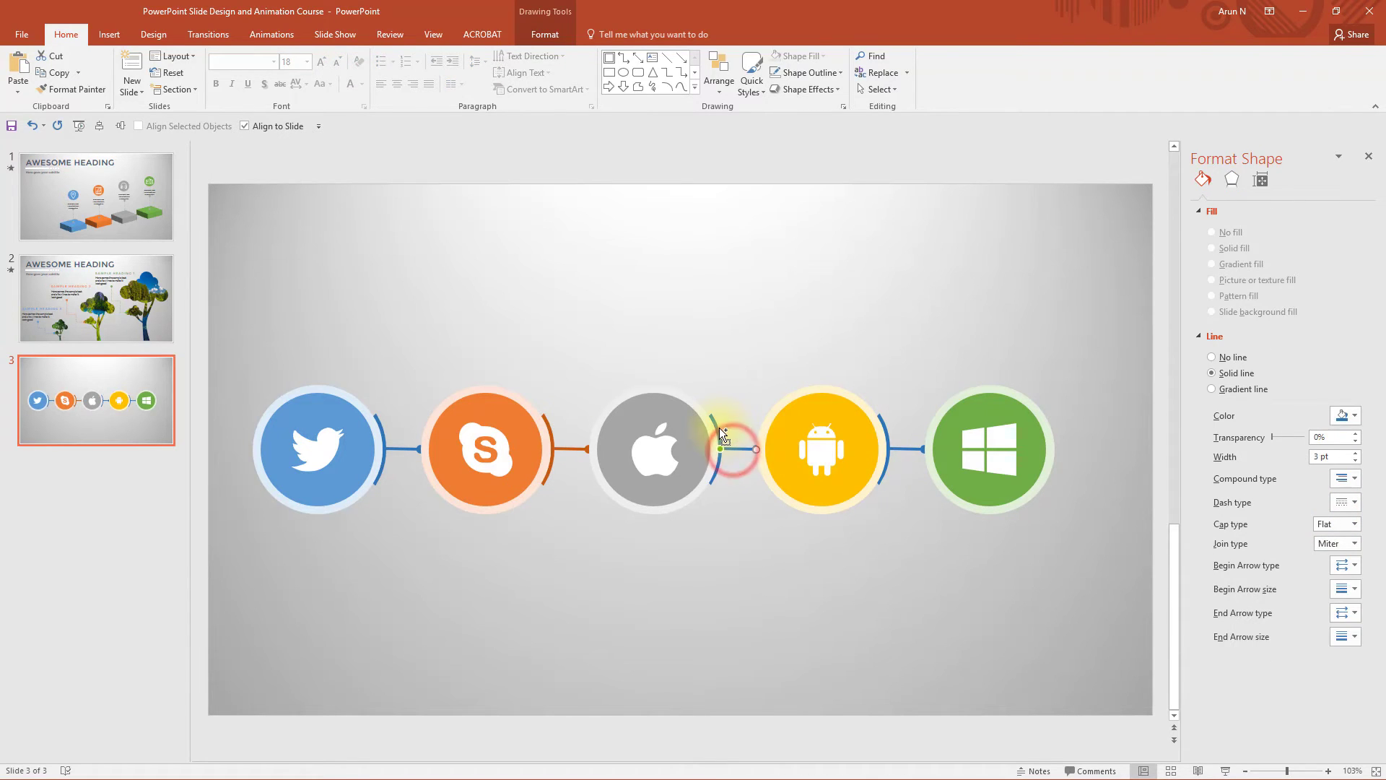
pyautogui.keyDown('shift'); pyautogui.click(718, 427); pyautogui.keyUp('shift')
pyautogui.click(1352, 437)
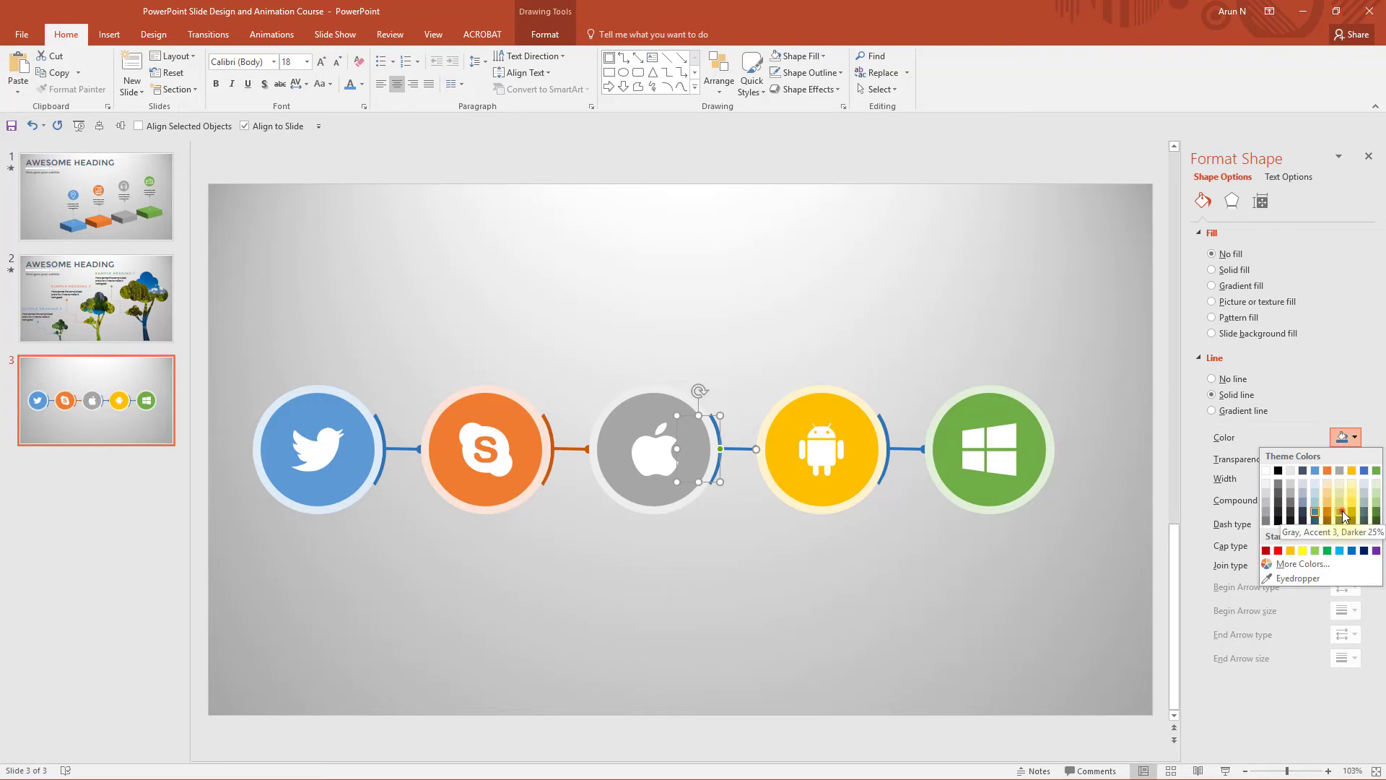
pyautogui.click(1341, 510)
# Step: Colour the Android connector and ring arc gold (Gold Darker 25%), then deselect
pyautogui.click(905, 450)
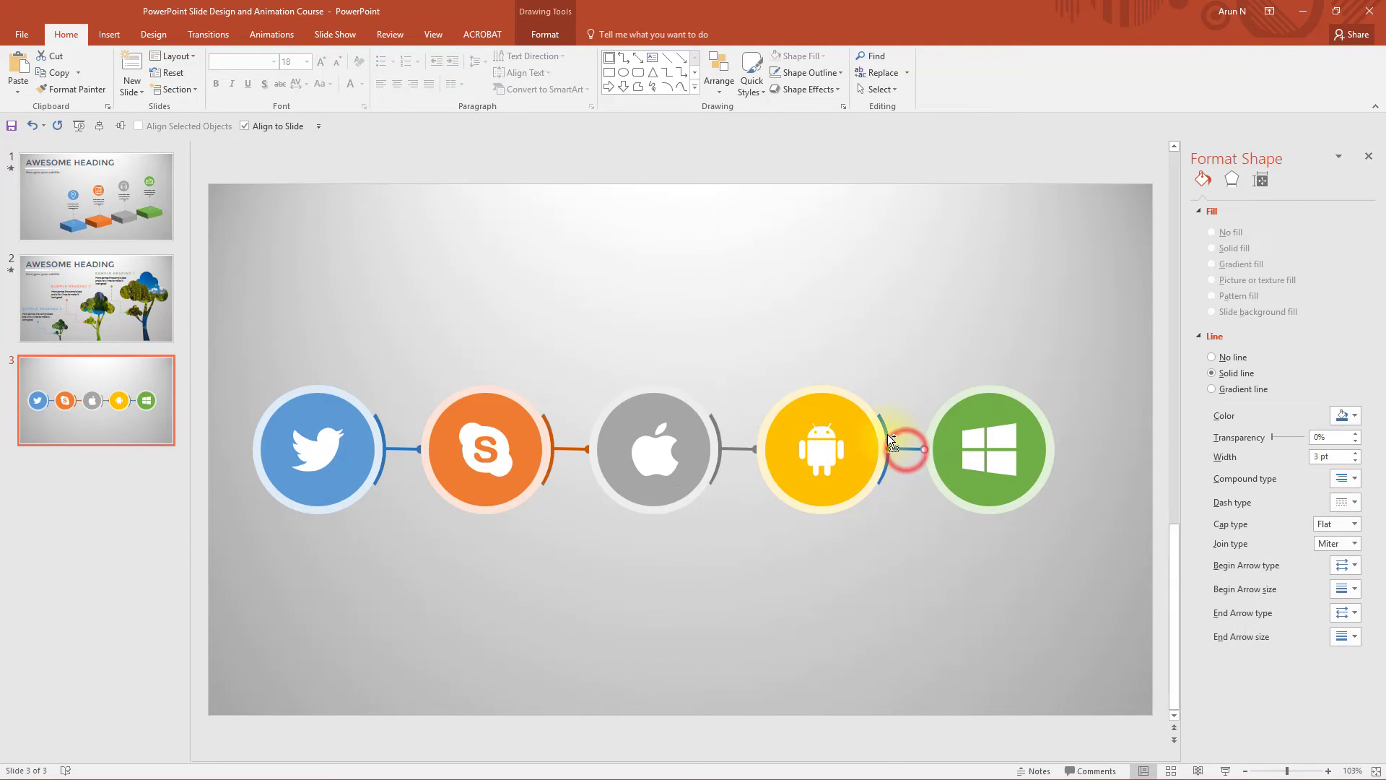
pyautogui.keyDown('shift'); pyautogui.click(886, 435); pyautogui.keyUp('shift')
pyautogui.click(1346, 433)
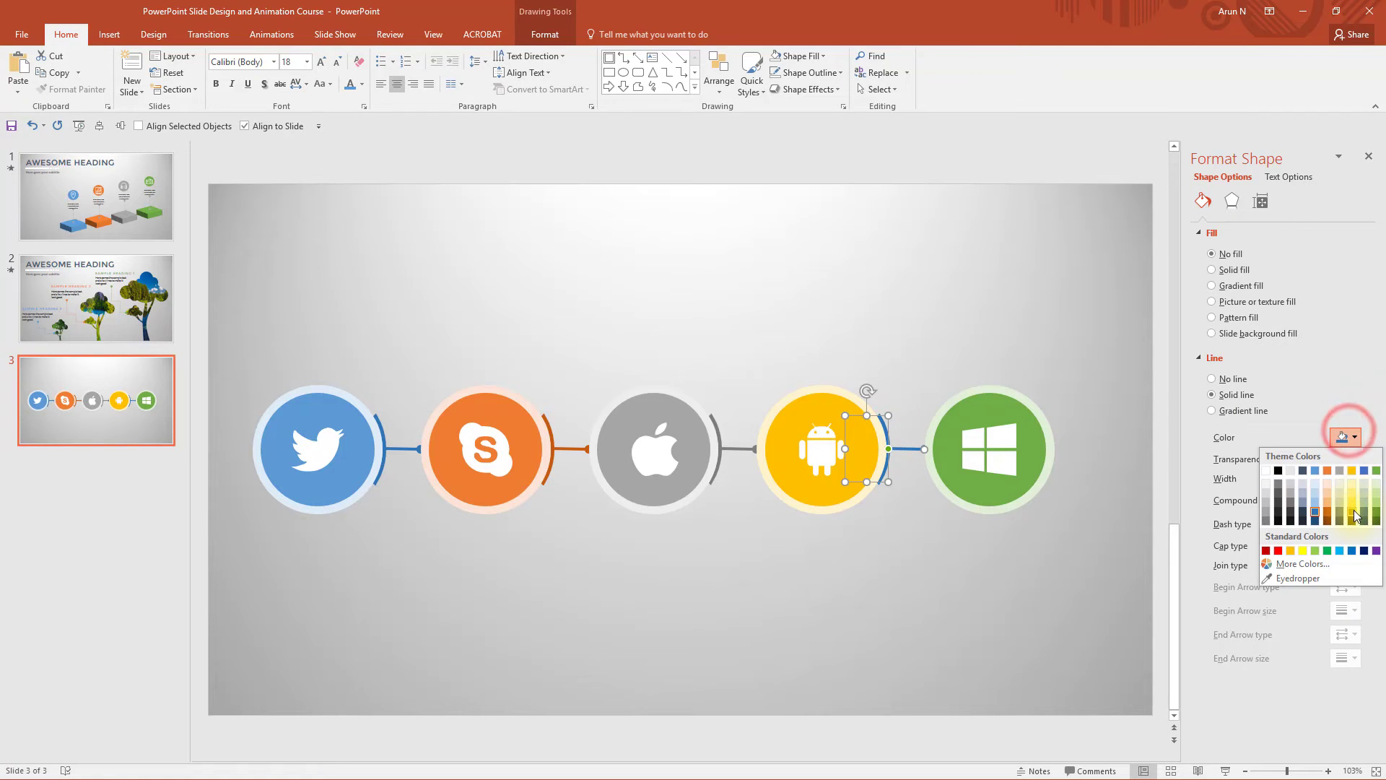
pyautogui.click(1354, 514)
pyautogui.click(1001, 544)
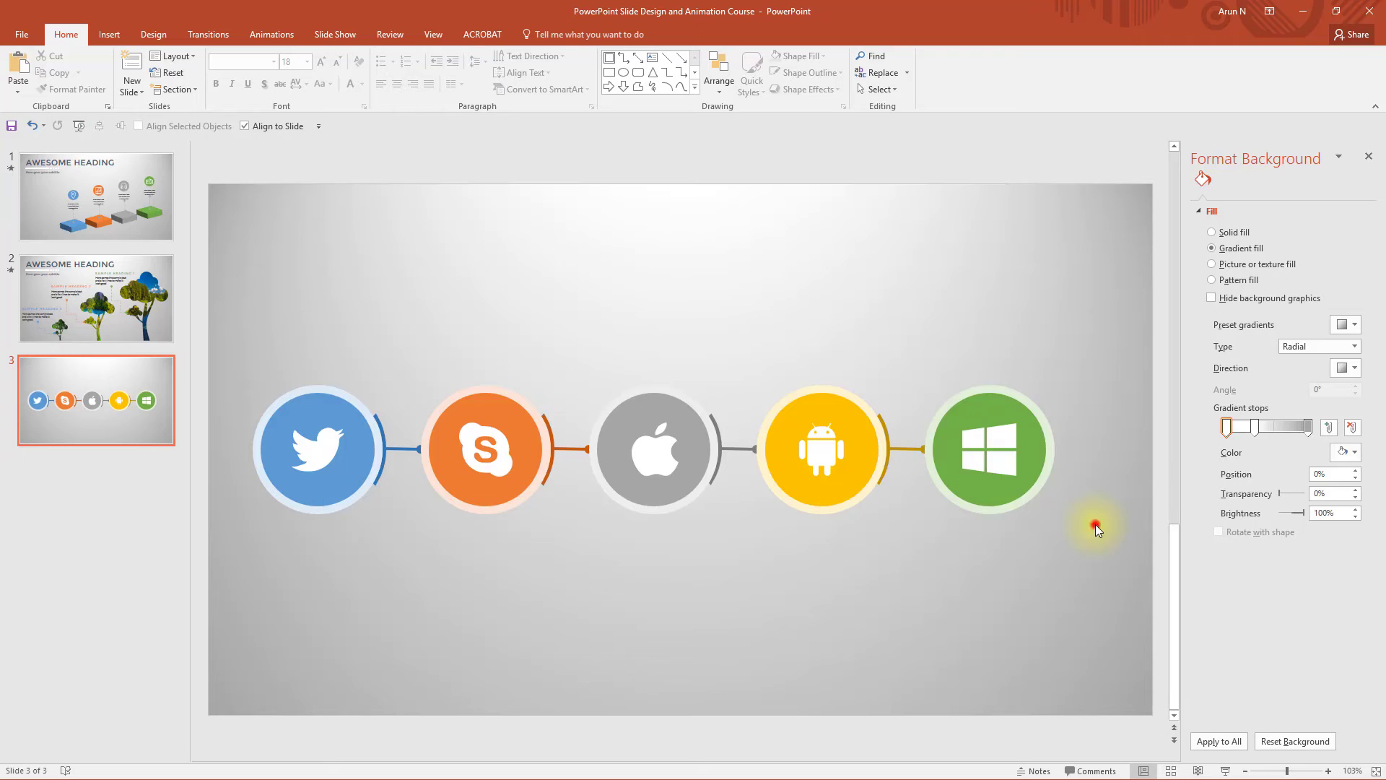
# Step: Group the Windows circle's parts, then group the Android circle with the grey connector
pyautogui.moveTo(1095, 524); pyautogui.dragTo(870, 338)
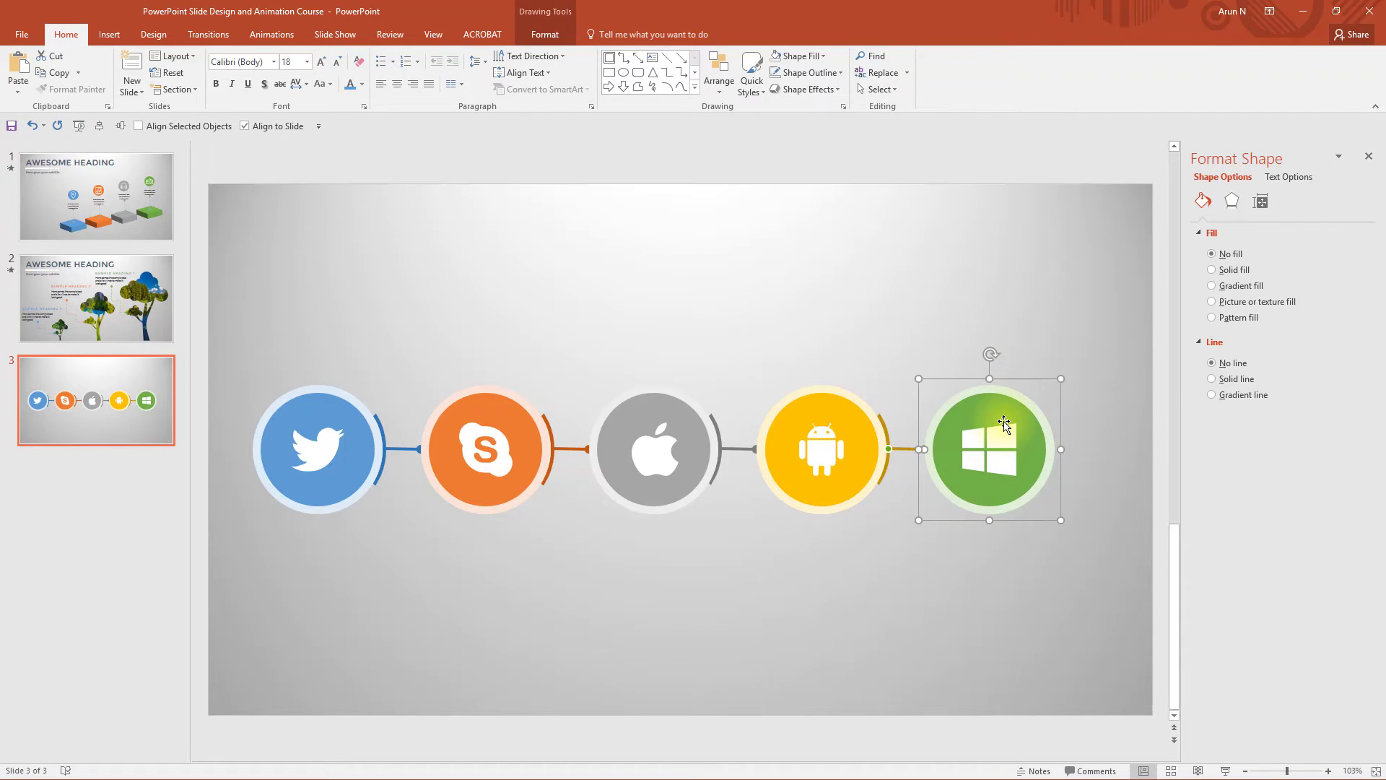
pyautogui.hotkey('ctrl', 'g')
pyautogui.click(823, 563)
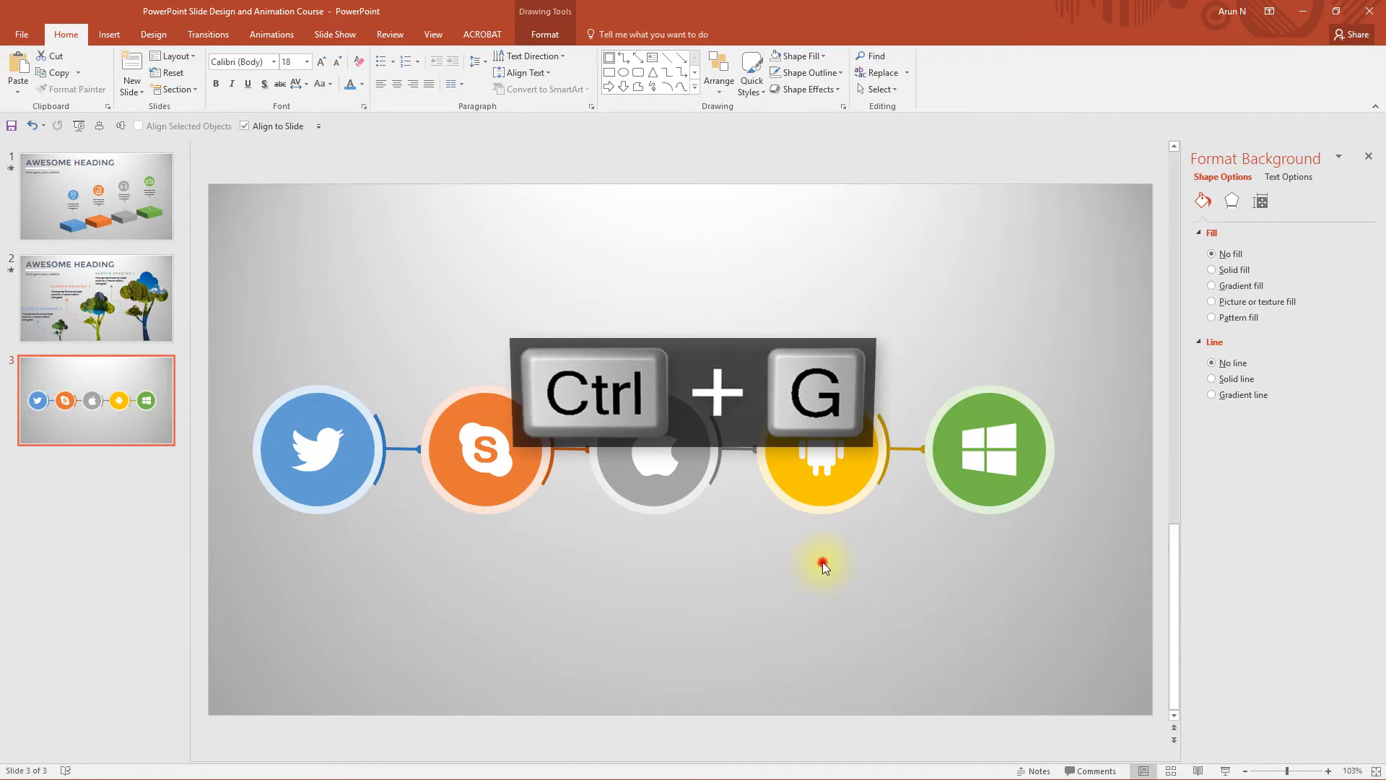
pyautogui.moveTo(887, 565); pyautogui.dragTo(705, 343)
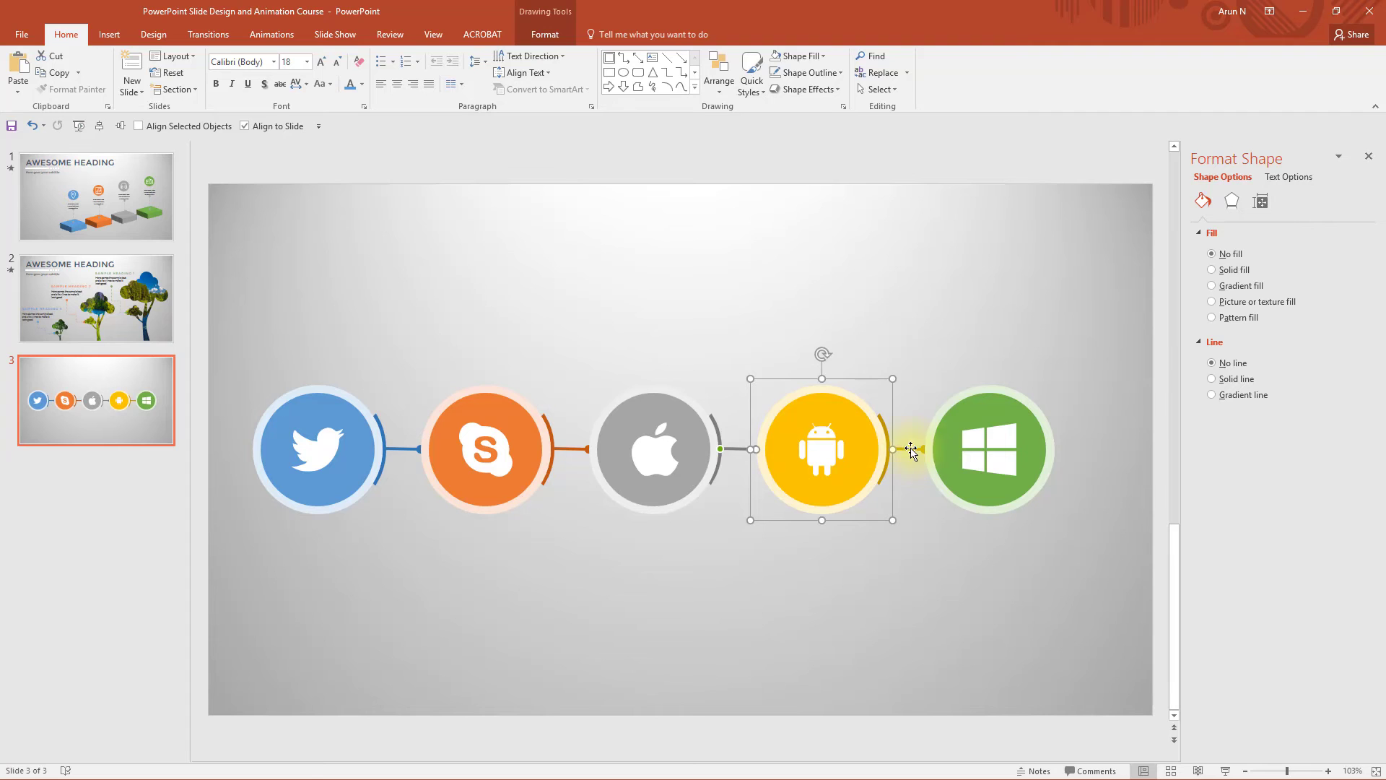
pyautogui.keyDown('shift'); pyautogui.click(712, 418); pyautogui.keyUp('shift')
pyautogui.hotkey('ctrl', 'g')
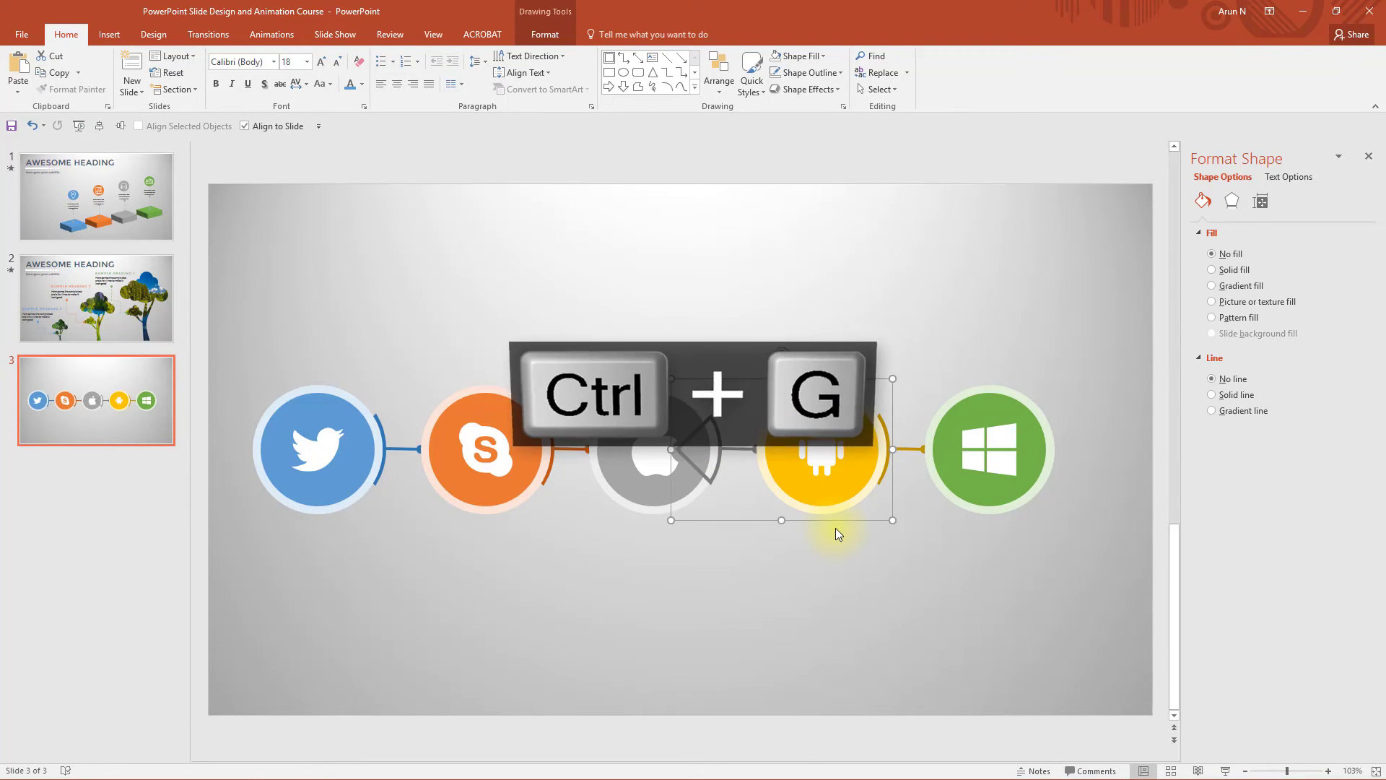
pyautogui.click(770, 543)
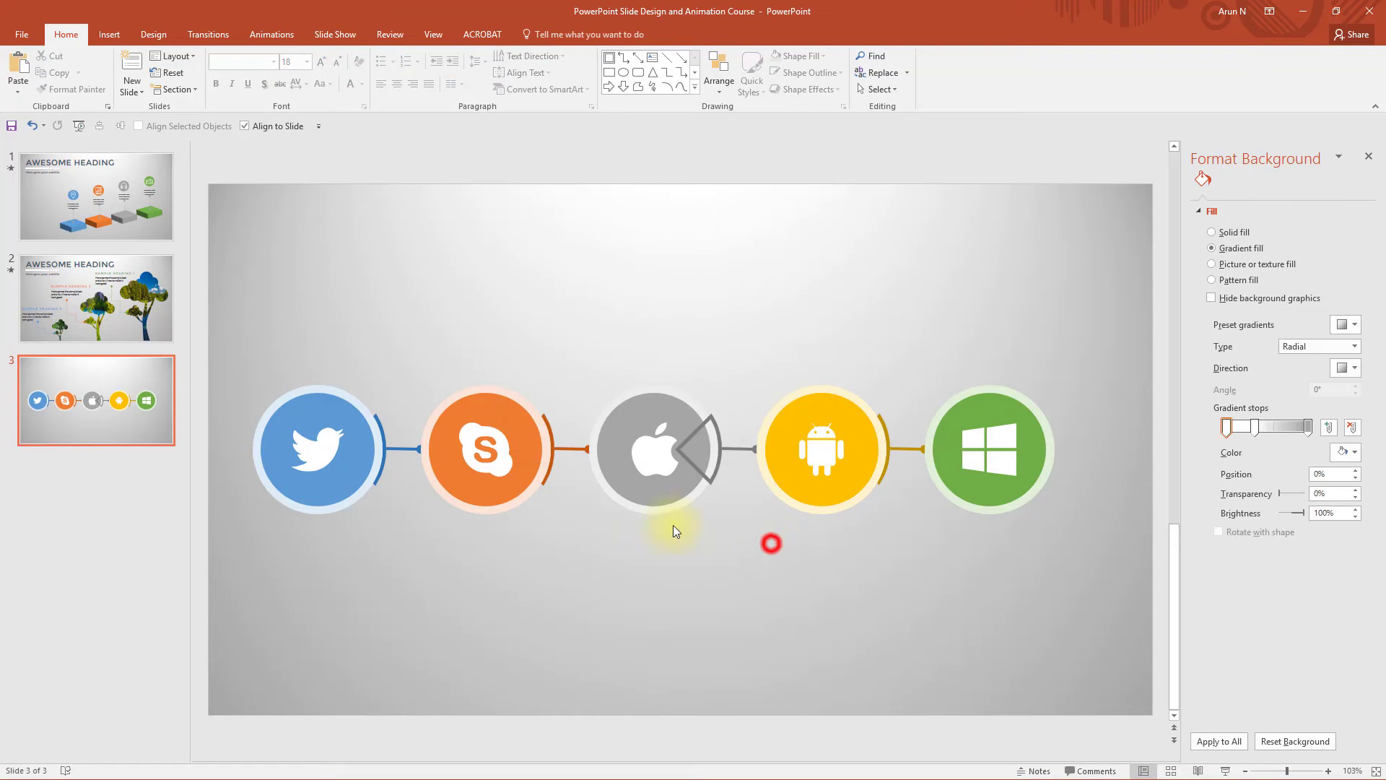
# Step: Group the Apple circle with its orange connector and arc; gather the Skype circle's blue pieces
pyautogui.click(627, 488)
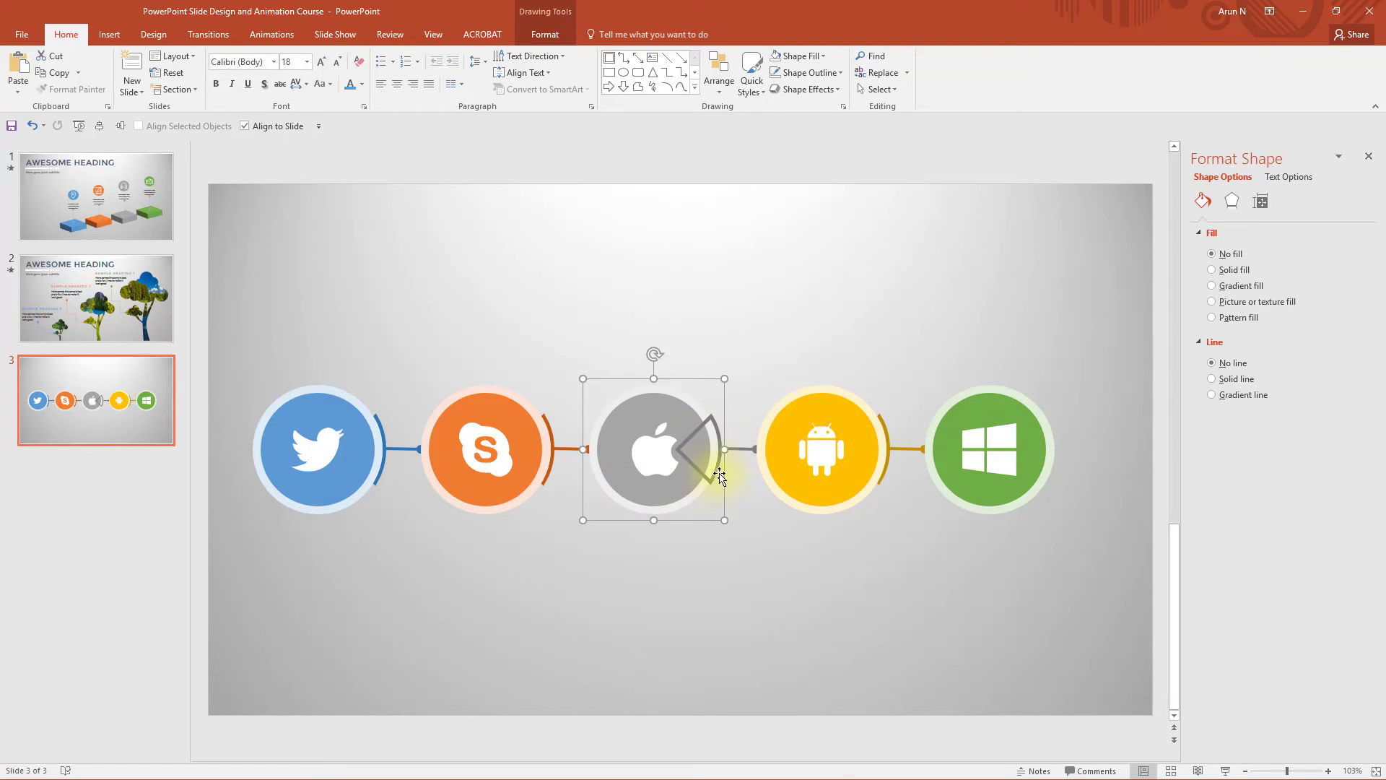
pyautogui.keyDown('shift'); pyautogui.click(572, 448); pyautogui.keyUp('shift')
pyautogui.keyDown('shift'); pyautogui.click(547, 422); pyautogui.keyUp('shift')
pyautogui.hotkey('ctrl', 'g')
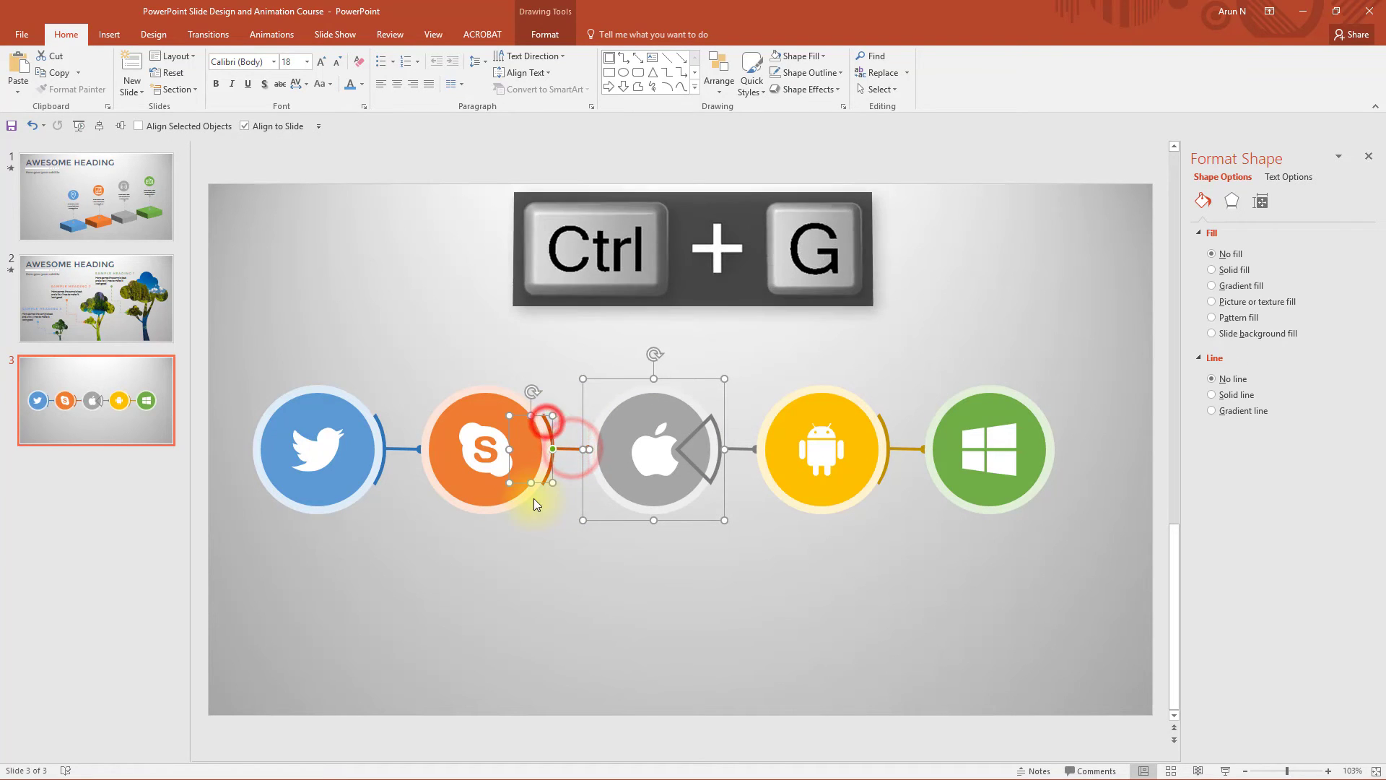
pyautogui.click(462, 464)
pyautogui.keyDown('shift'); pyautogui.click(399, 448); pyautogui.keyUp('shift')
pyautogui.keyDown('shift'); pyautogui.click(382, 437); pyautogui.keyUp('shift')
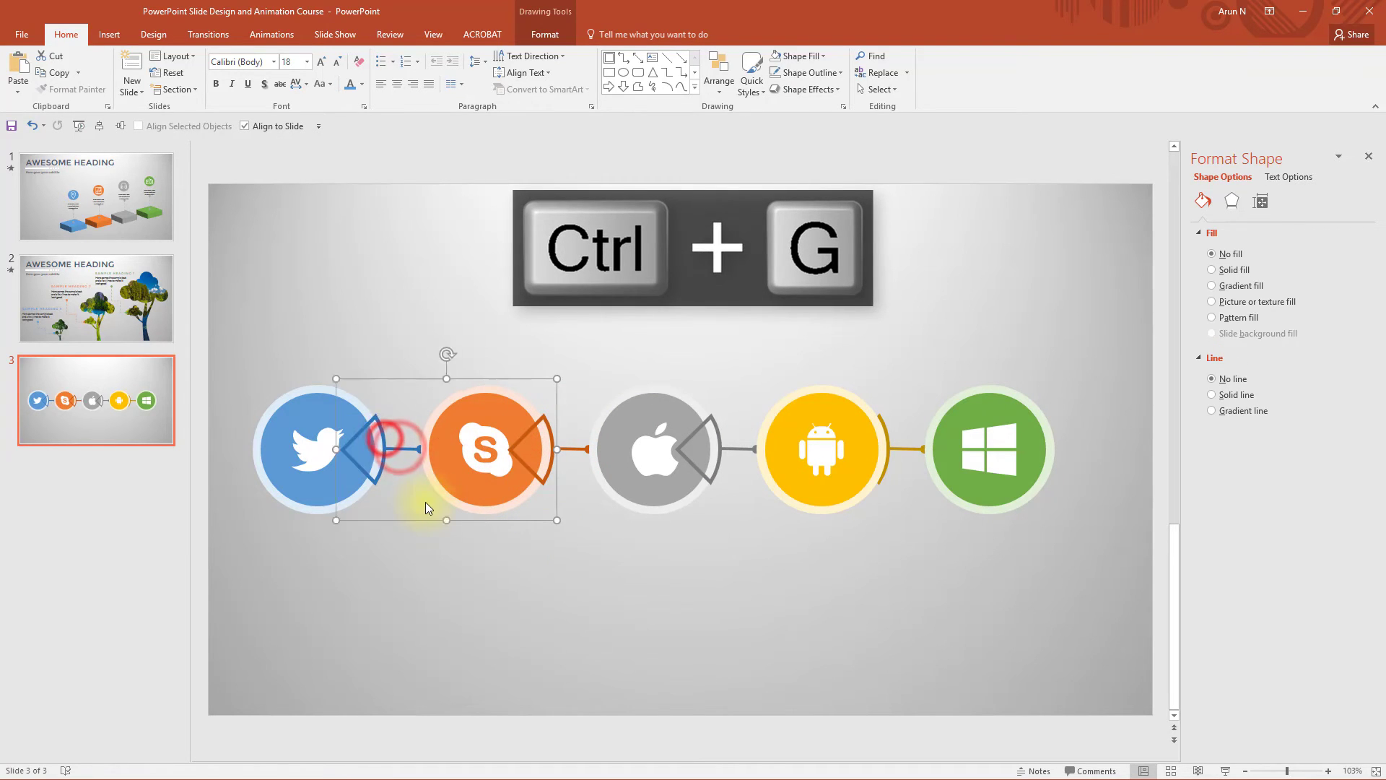
pyautogui.click(457, 551)
# Step: Send the Skype group behind Twitter and the Android group behind Apple
pyautogui.click(453, 444)
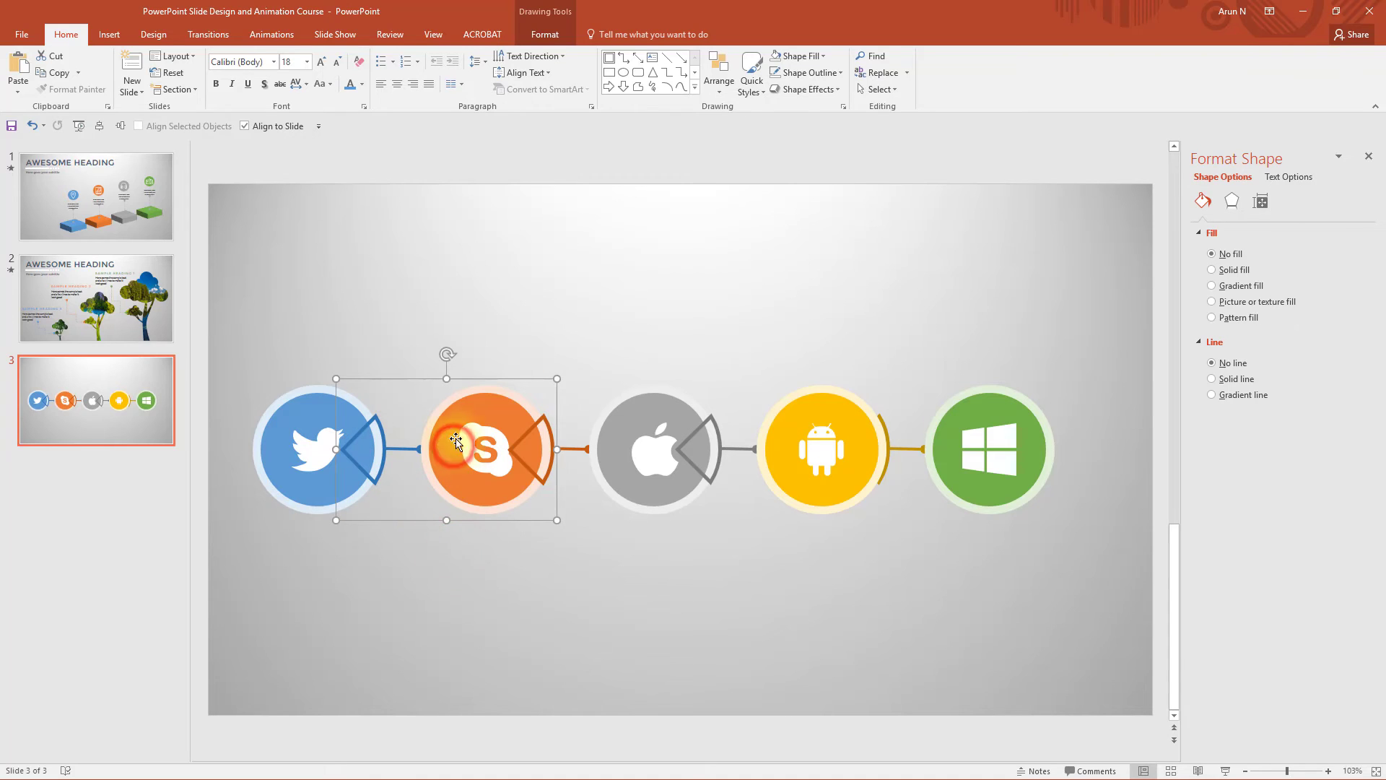
pyautogui.click(721, 88)
pyautogui.click(748, 132)
pyautogui.click(545, 34)
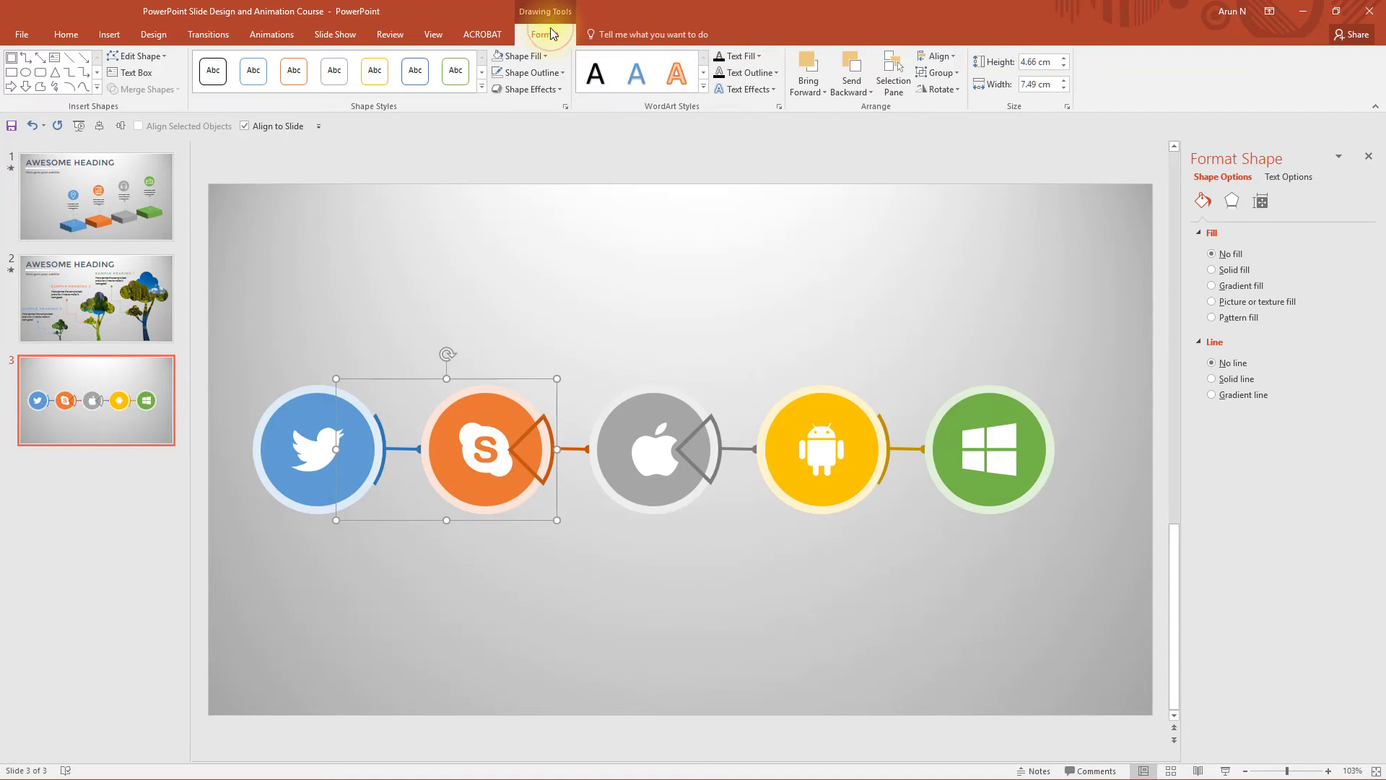
pyautogui.click(659, 451)
pyautogui.click(823, 433)
pyautogui.click(871, 91)
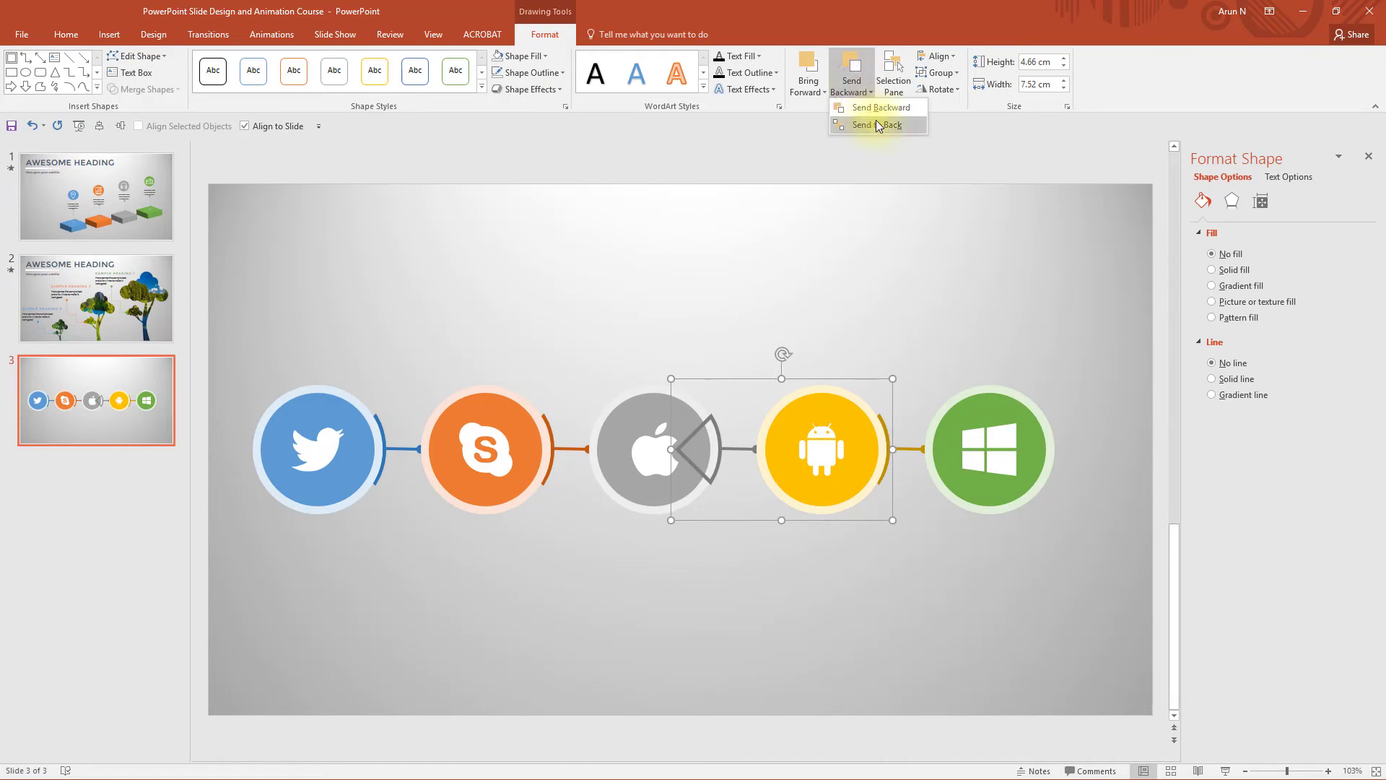
pyautogui.click(877, 127)
# Step: Group the Windows circle with its gold arc and connector
pyautogui.click(989, 447)
pyautogui.click(851, 83)
pyautogui.click(920, 442)
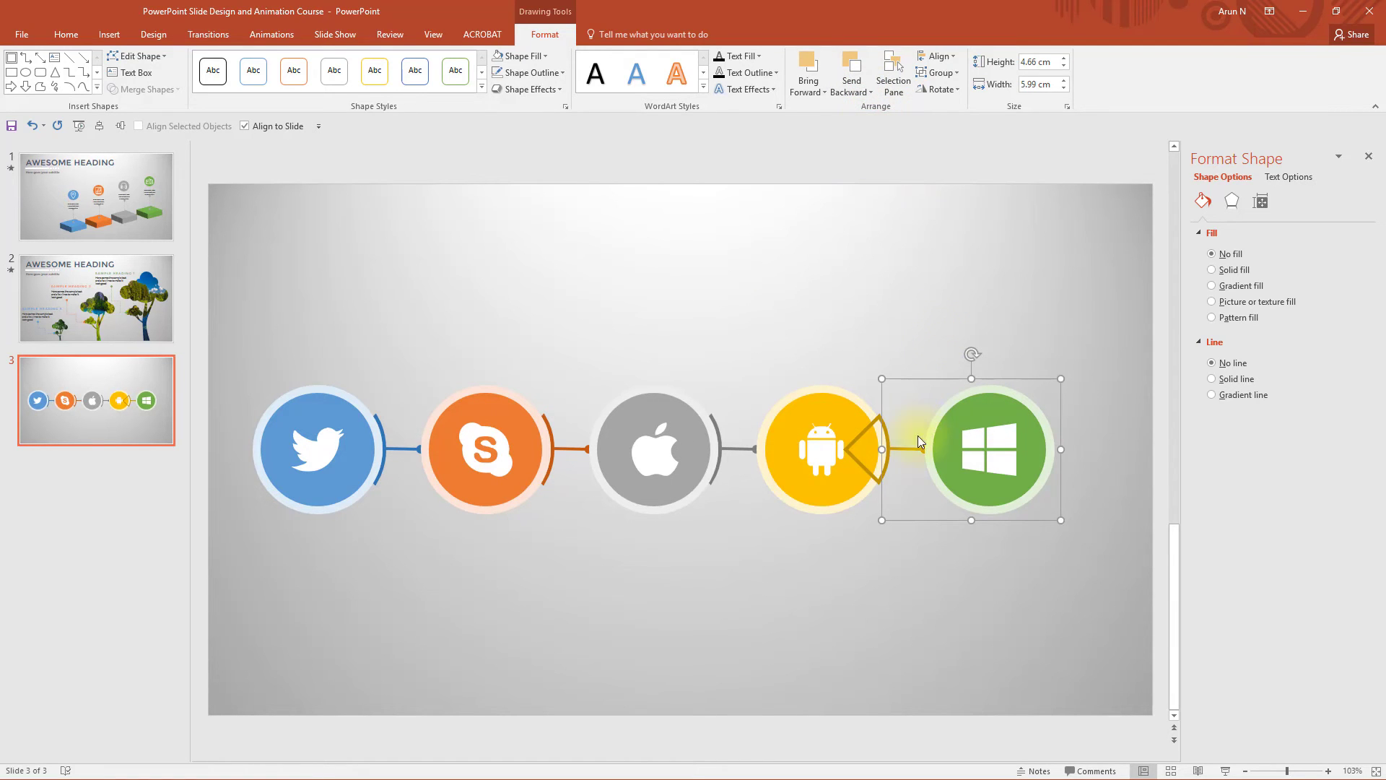
pyautogui.click(919, 442)
pyautogui.keyDown('shift'); pyautogui.click(967, 443); pyautogui.keyUp('shift')
pyautogui.keyDown('shift'); pyautogui.click(907, 448); pyautogui.keyUp('shift')
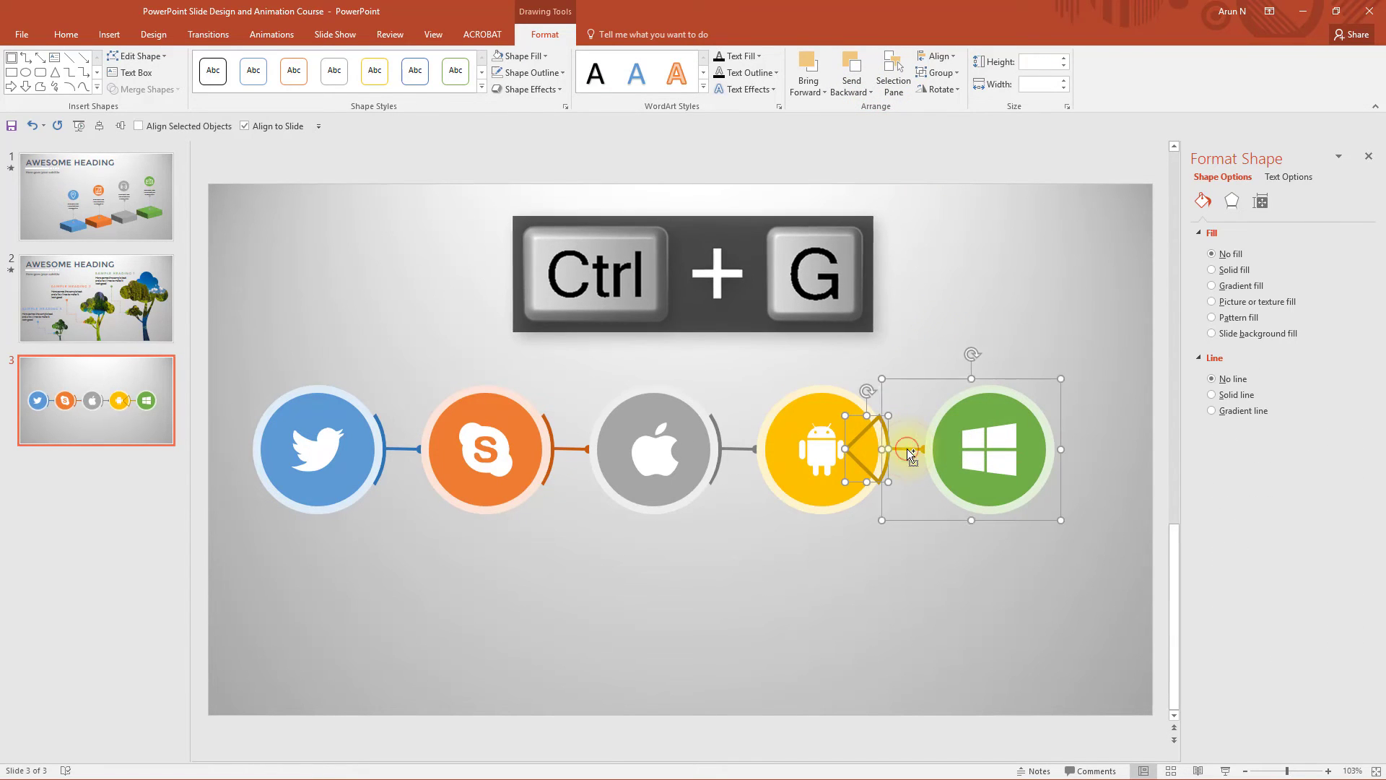
pyautogui.hotkey('ctrl', 'g')
# Step: Add a text box reading '2015' beneath the Twitter circle
pyautogui.click(1111, 331)
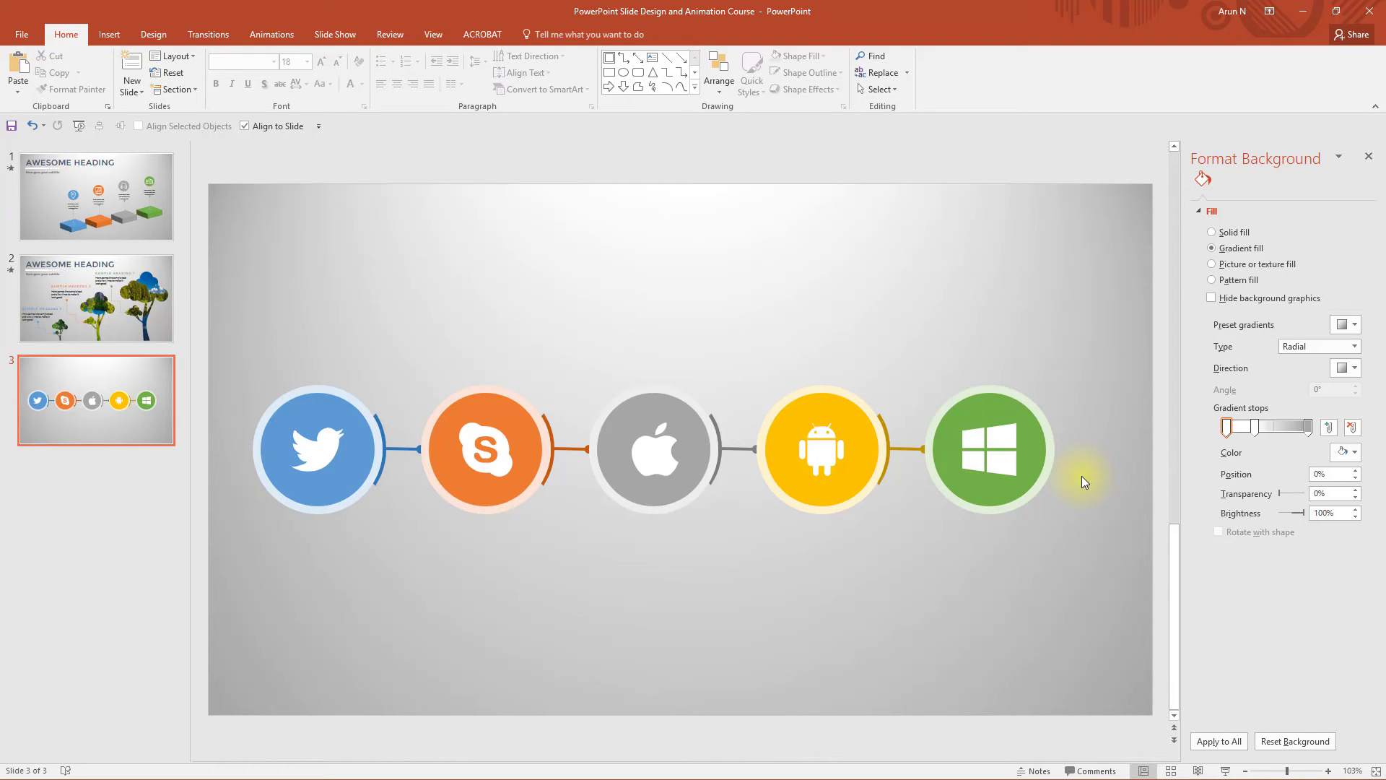
pyautogui.click(109, 33)
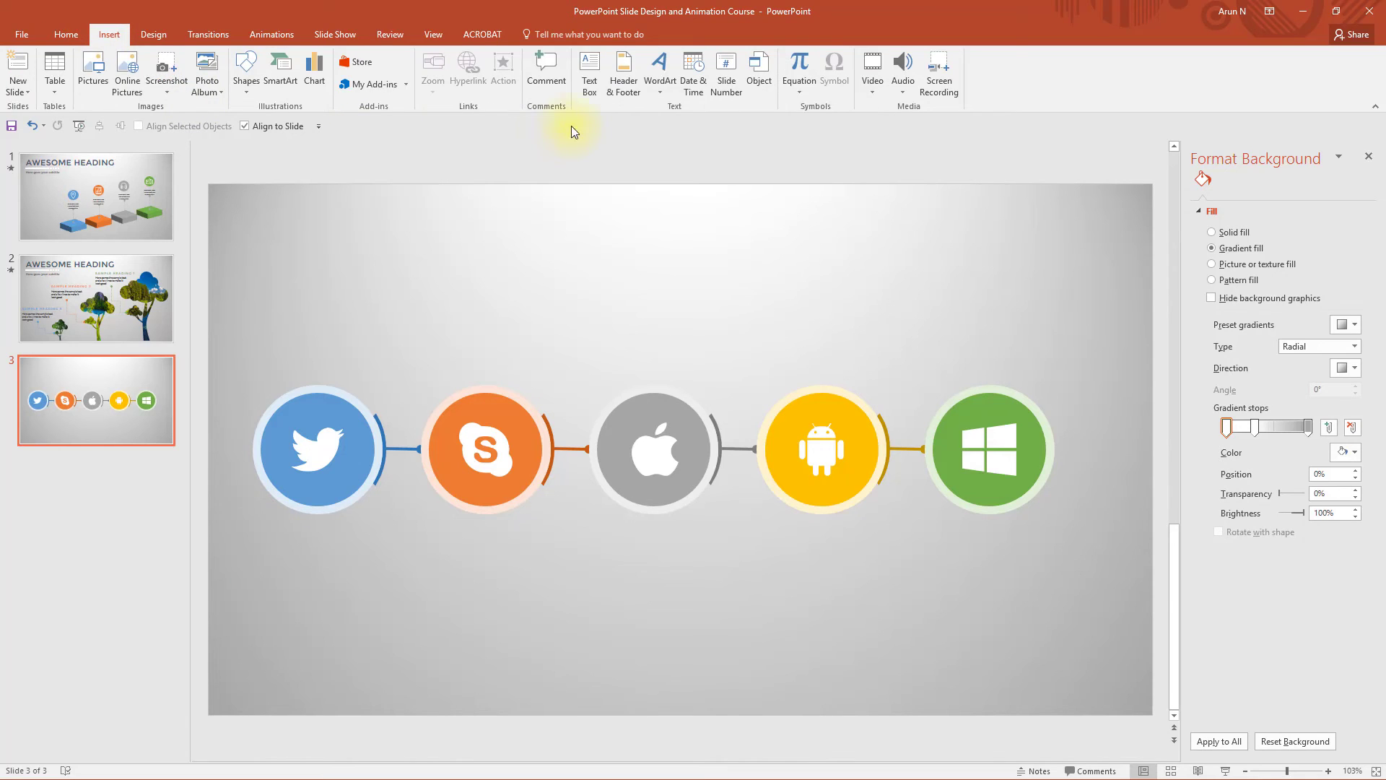
pyautogui.click(589, 69)
pyautogui.click(302, 556)
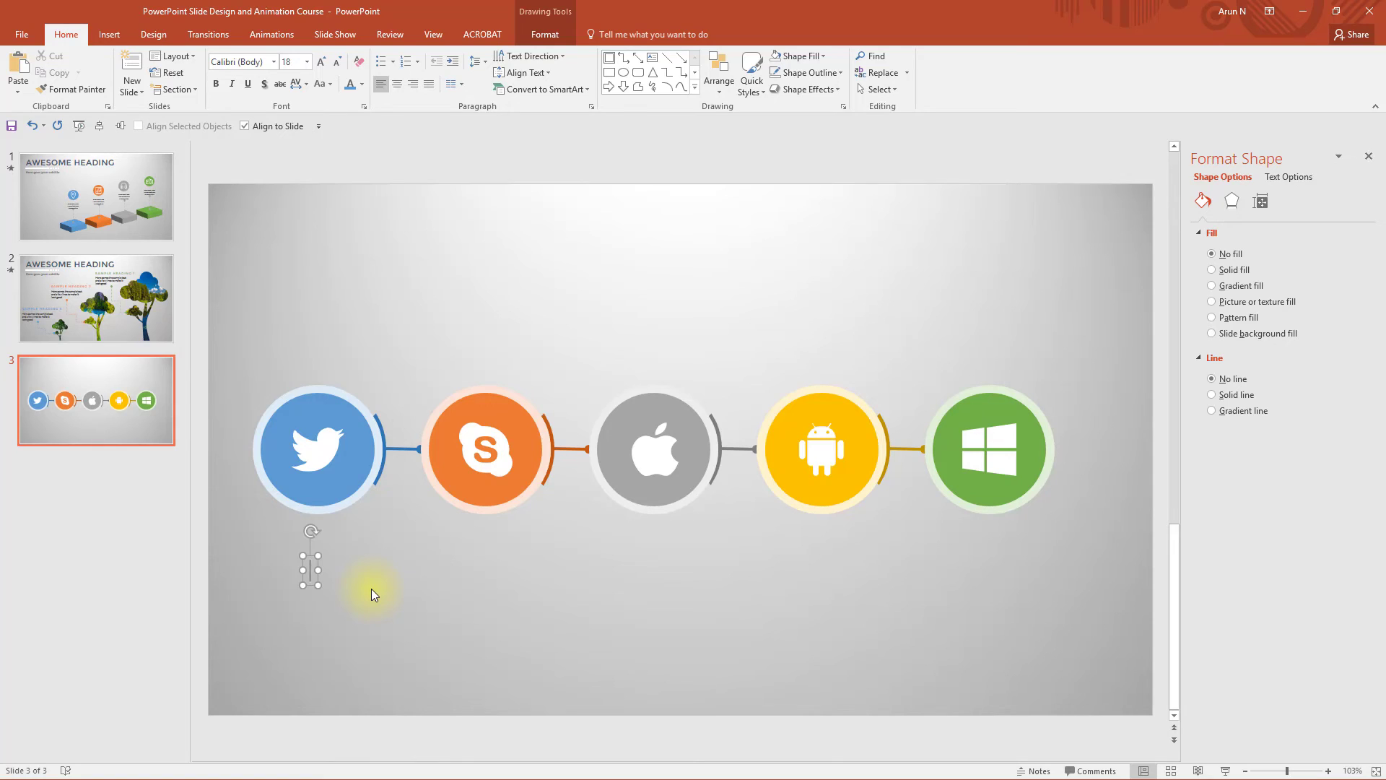
pyautogui.write('2015')
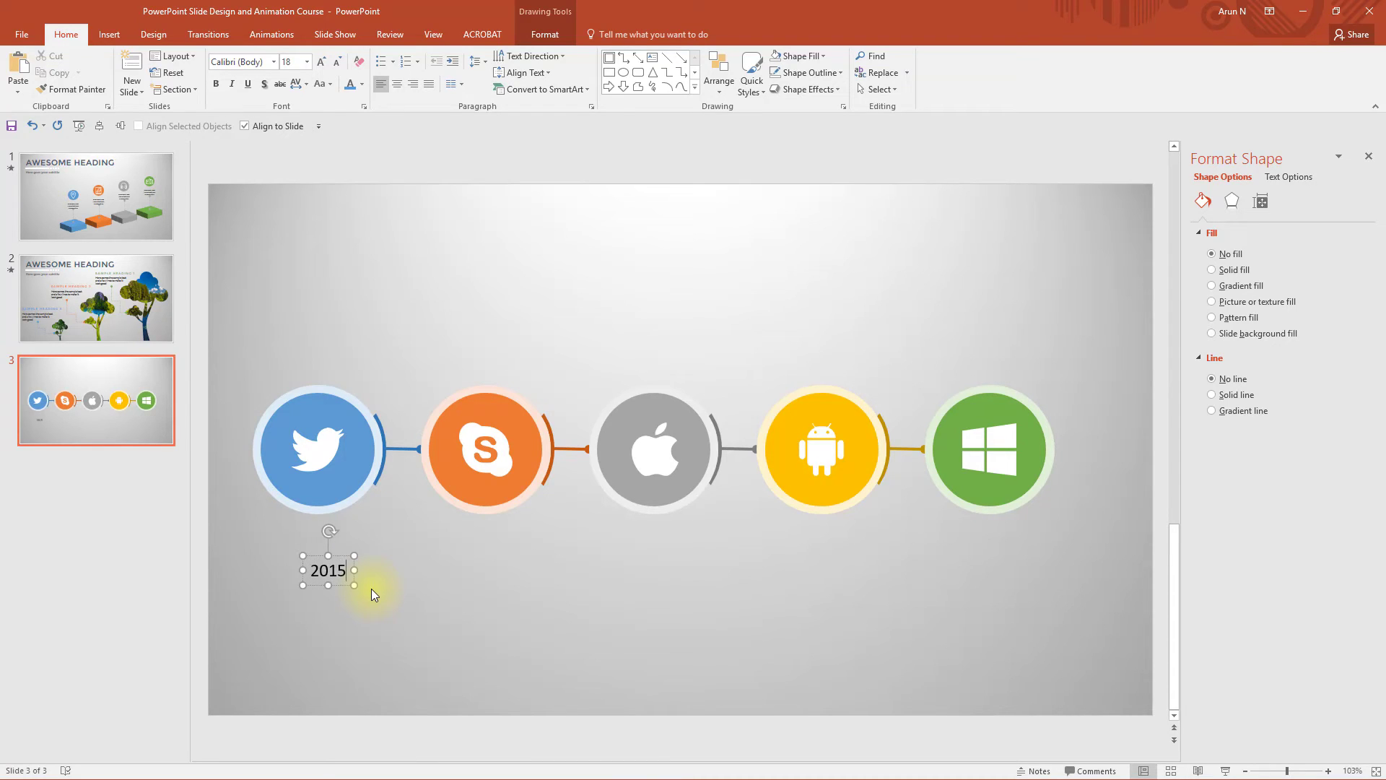
pyautogui.moveTo(335, 556); pyautogui.dragTo(314, 554)
# Step: Style the 2015 label in blue Montserrat at 32 pt with loose letter spacing
pyautogui.click(274, 61)
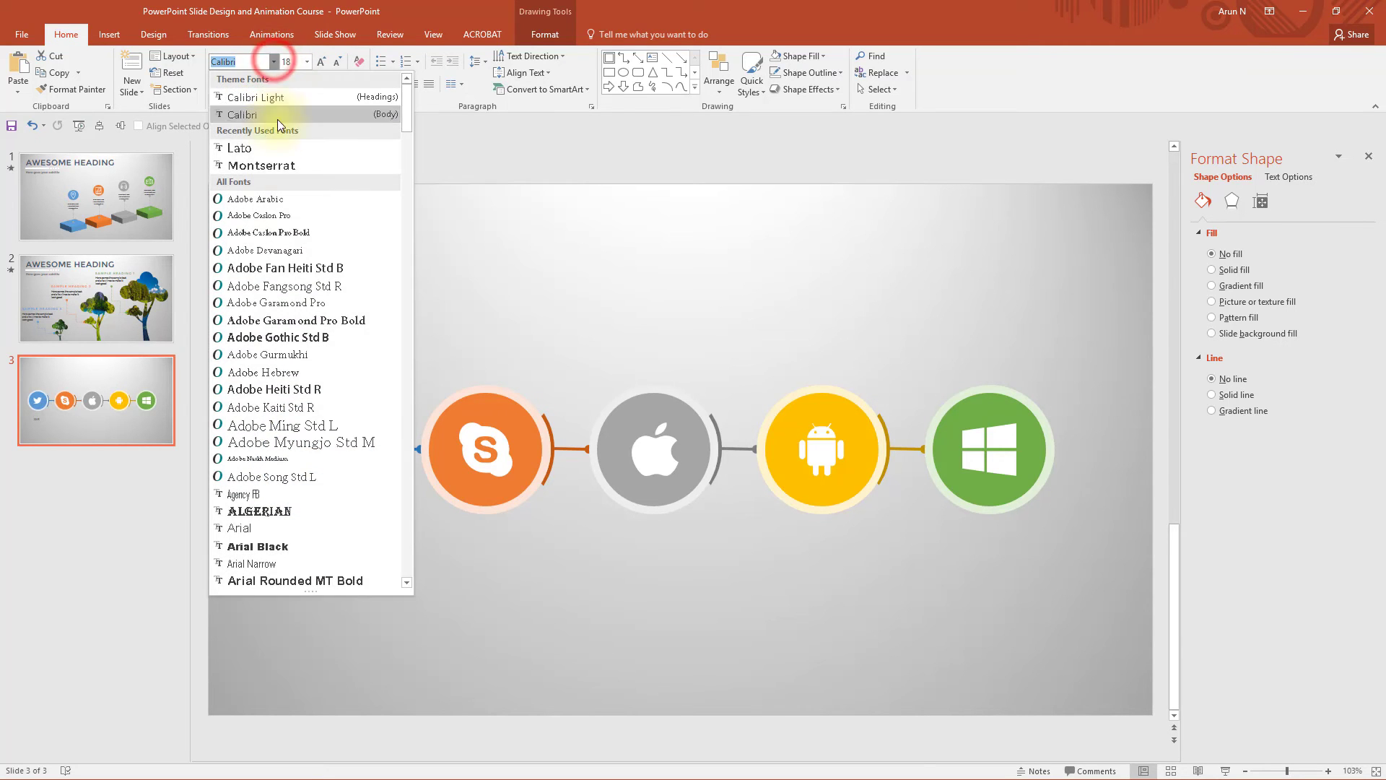
pyautogui.click(280, 165)
pyautogui.click(301, 87)
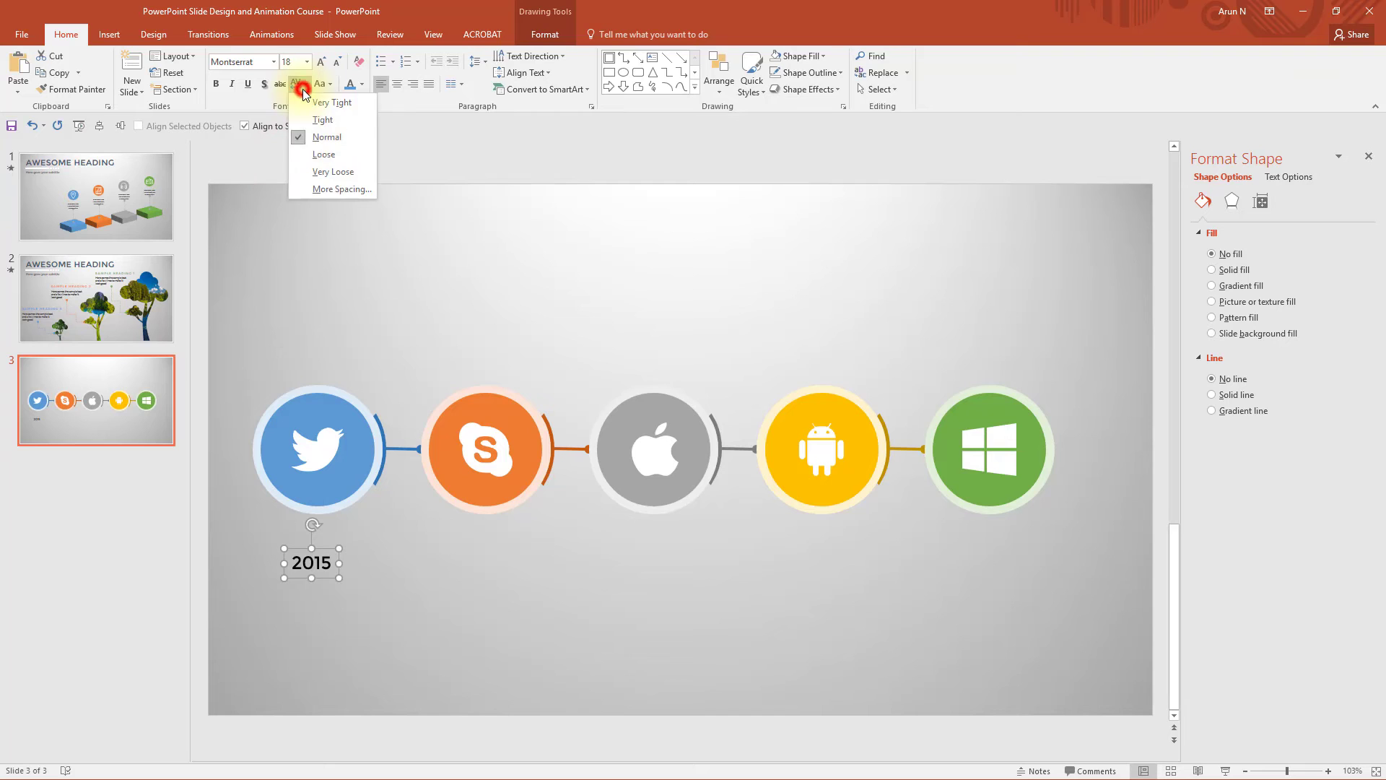
pyautogui.click(315, 155)
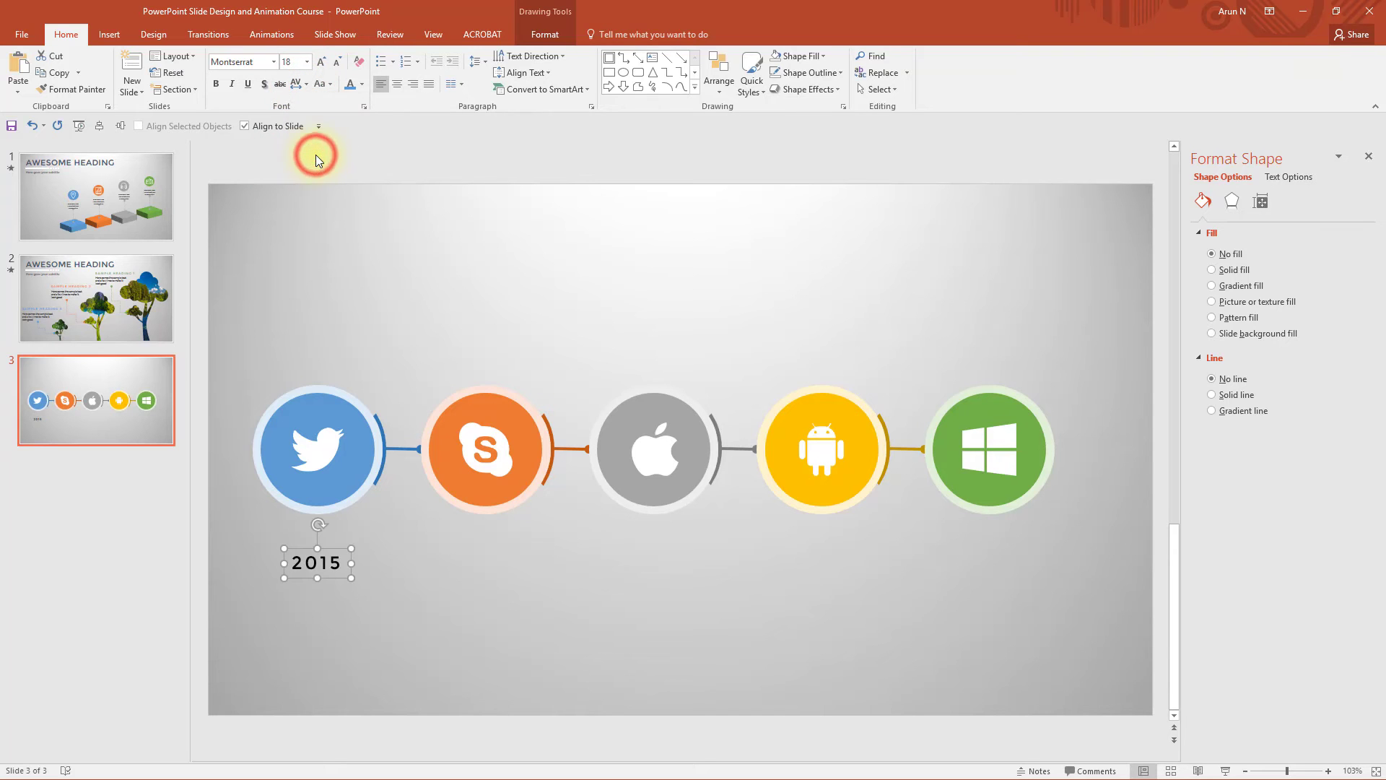
pyautogui.click(321, 61)
pyautogui.click(321, 61)
pyautogui.click(321, 61)
pyautogui.click(321, 61)
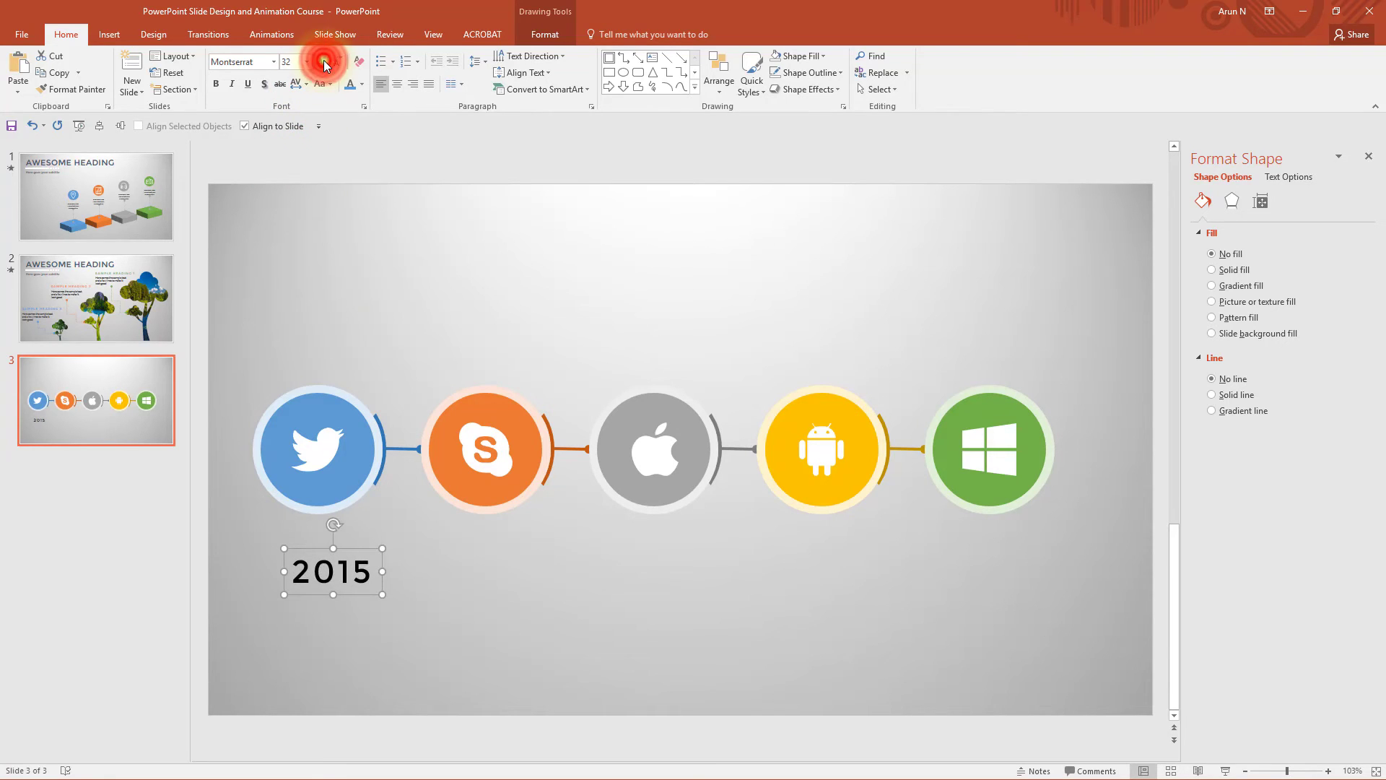
pyautogui.moveTo(363, 549); pyautogui.dragTo(321, 637)
pyautogui.click(349, 85)
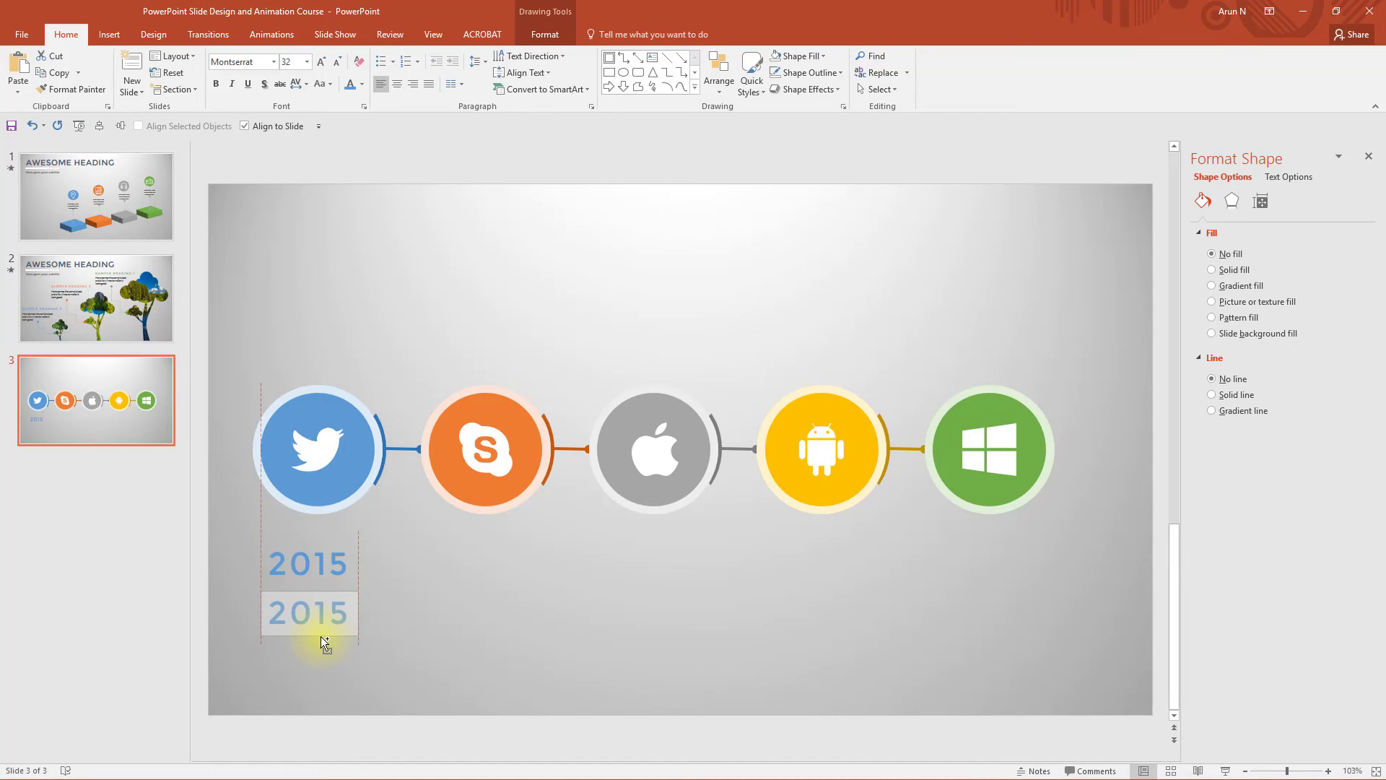
# Step: Duplicate the 2015 heading below it as dark grey Lato text at 12 pt
pyautogui.moveTo(320, 636); pyautogui.dragTo(320, 635)
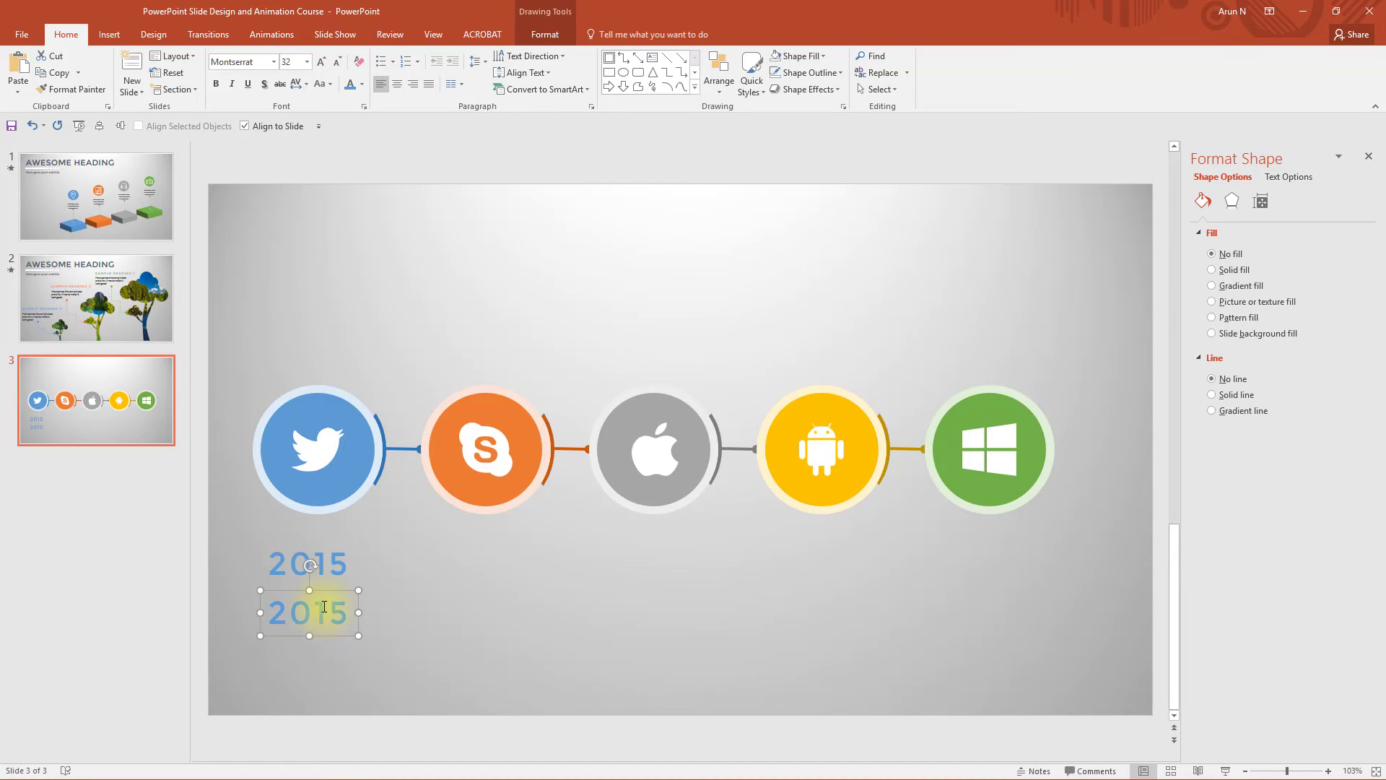
pyautogui.click(361, 84)
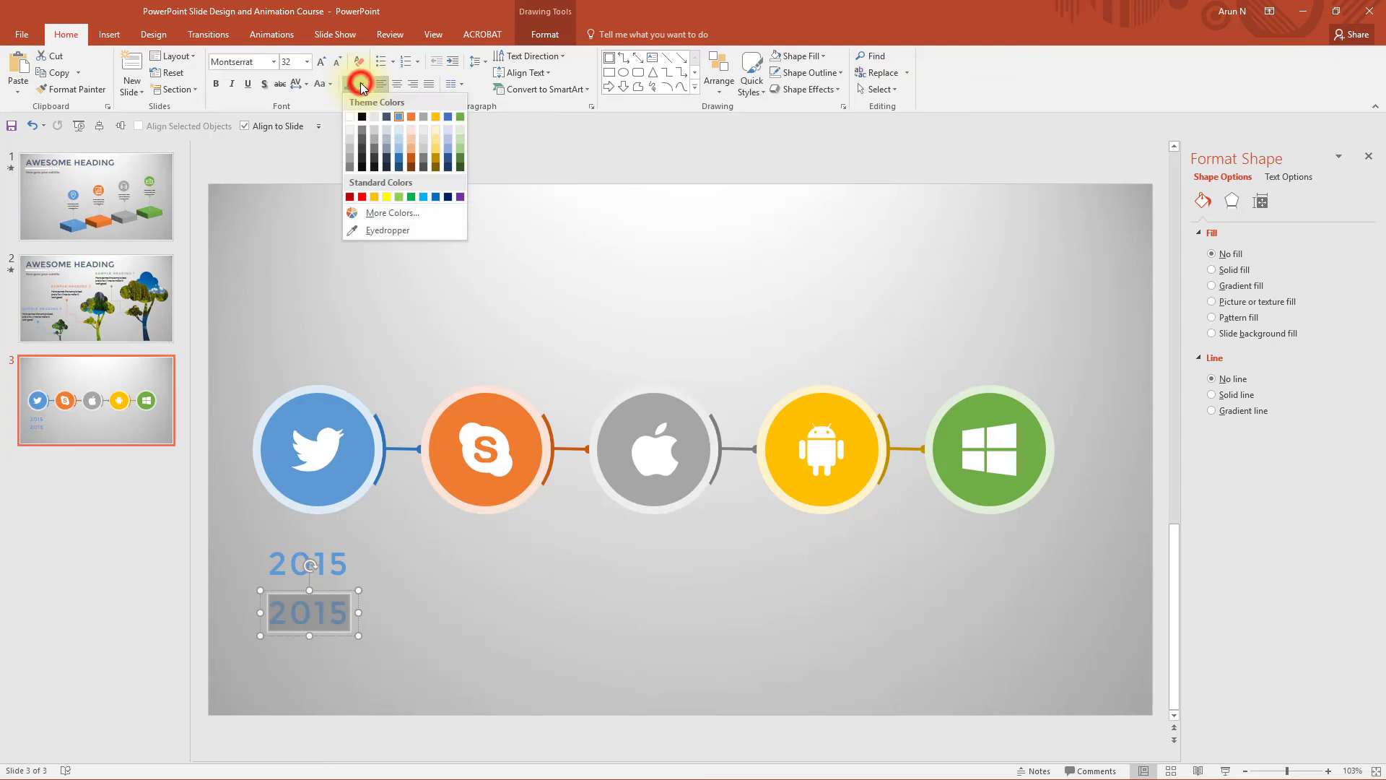
pyautogui.click(361, 140)
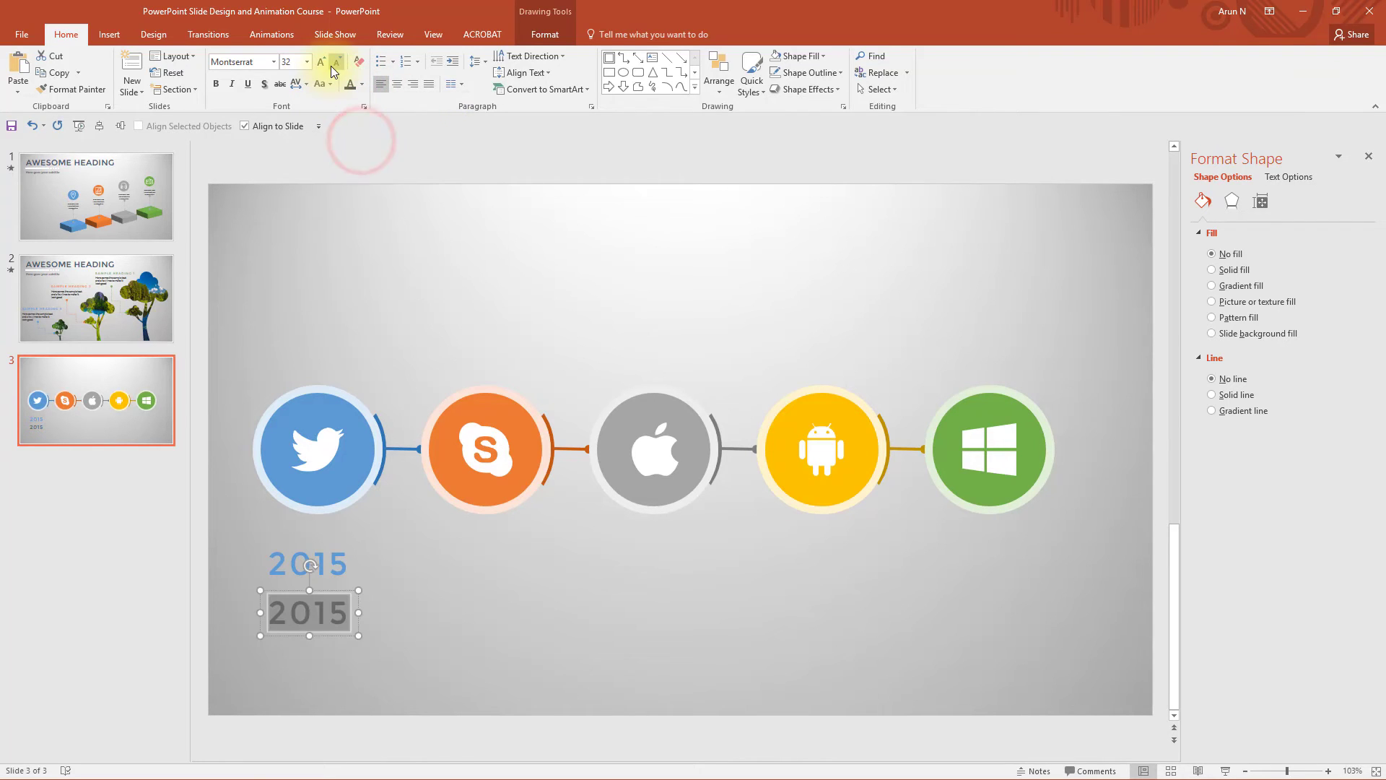
pyautogui.click(331, 66)
pyautogui.click(330, 66)
pyautogui.click(331, 66)
pyautogui.click(331, 67)
pyautogui.click(331, 66)
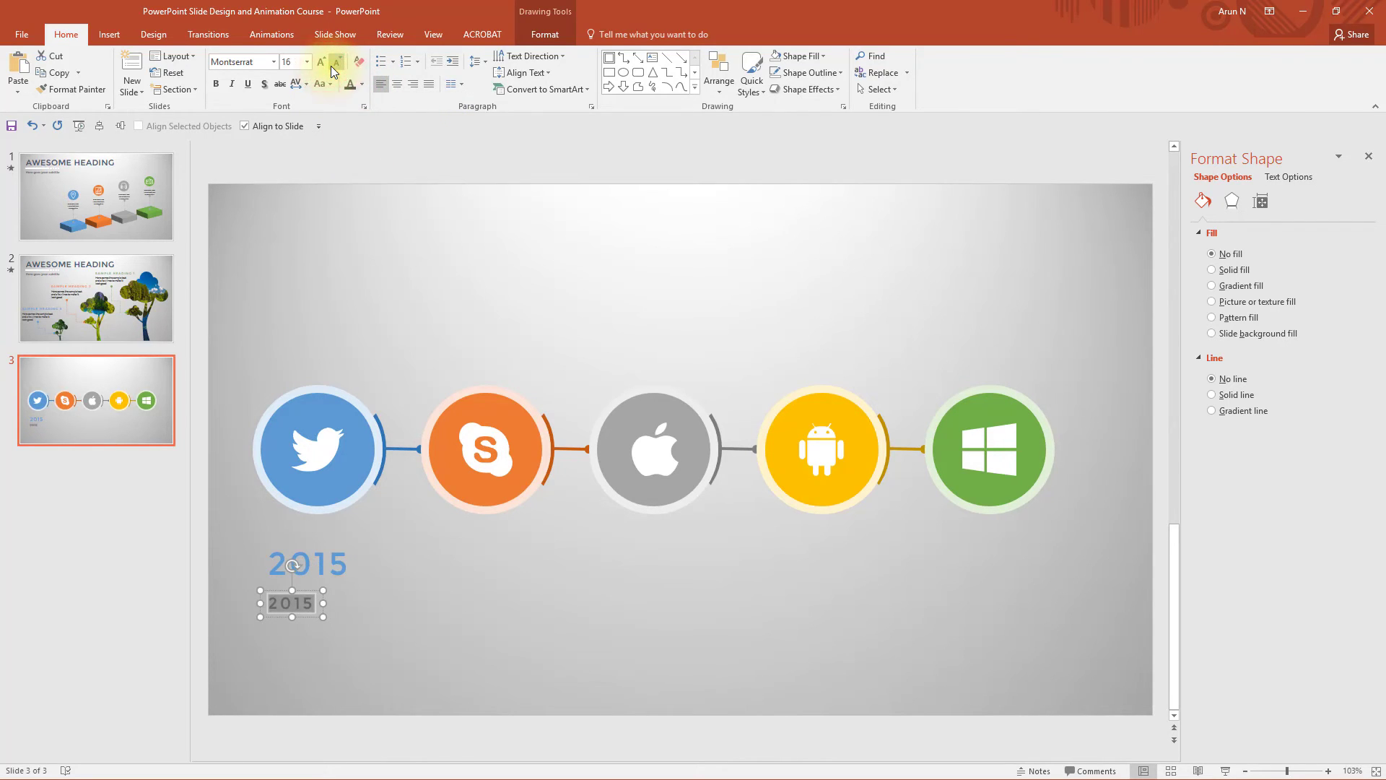
pyautogui.click(331, 67)
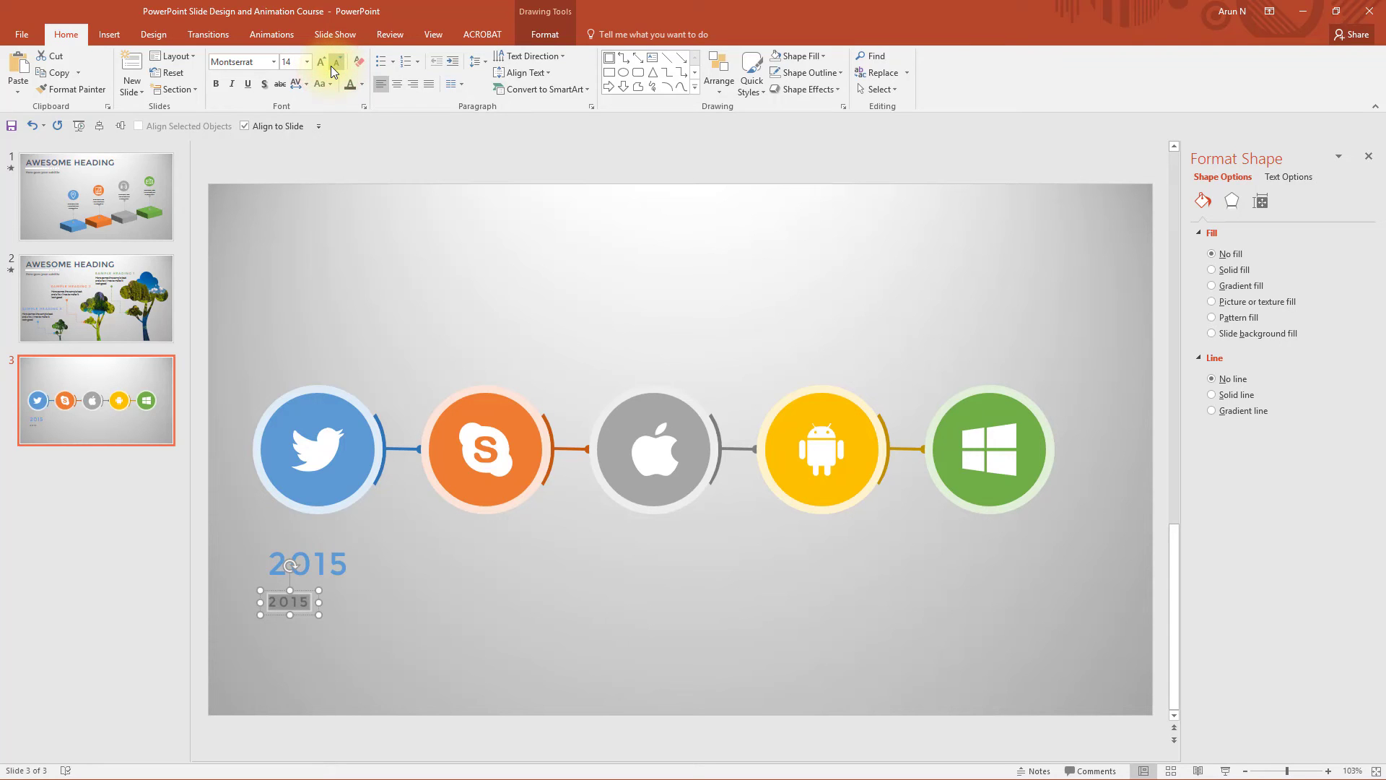
pyautogui.click(330, 66)
pyautogui.click(273, 62)
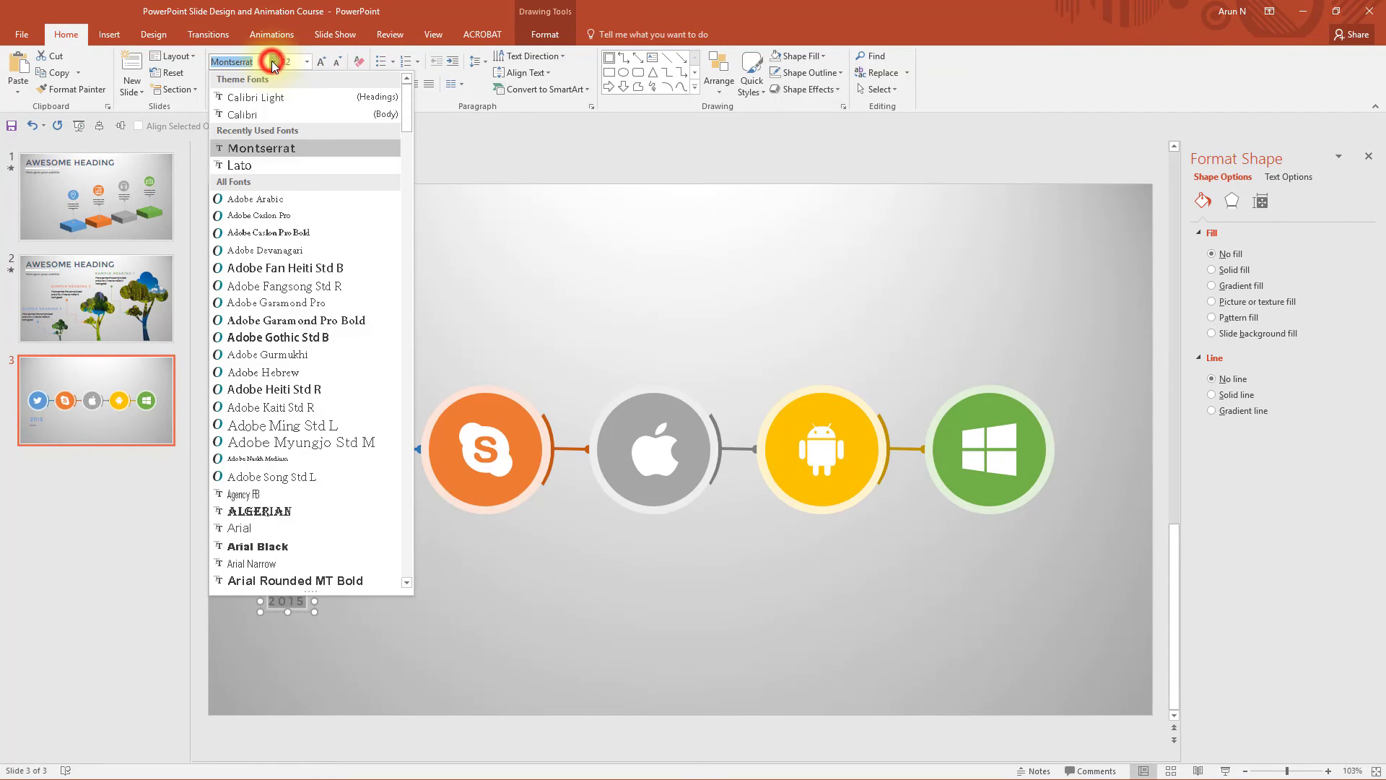
pyautogui.click(271, 158)
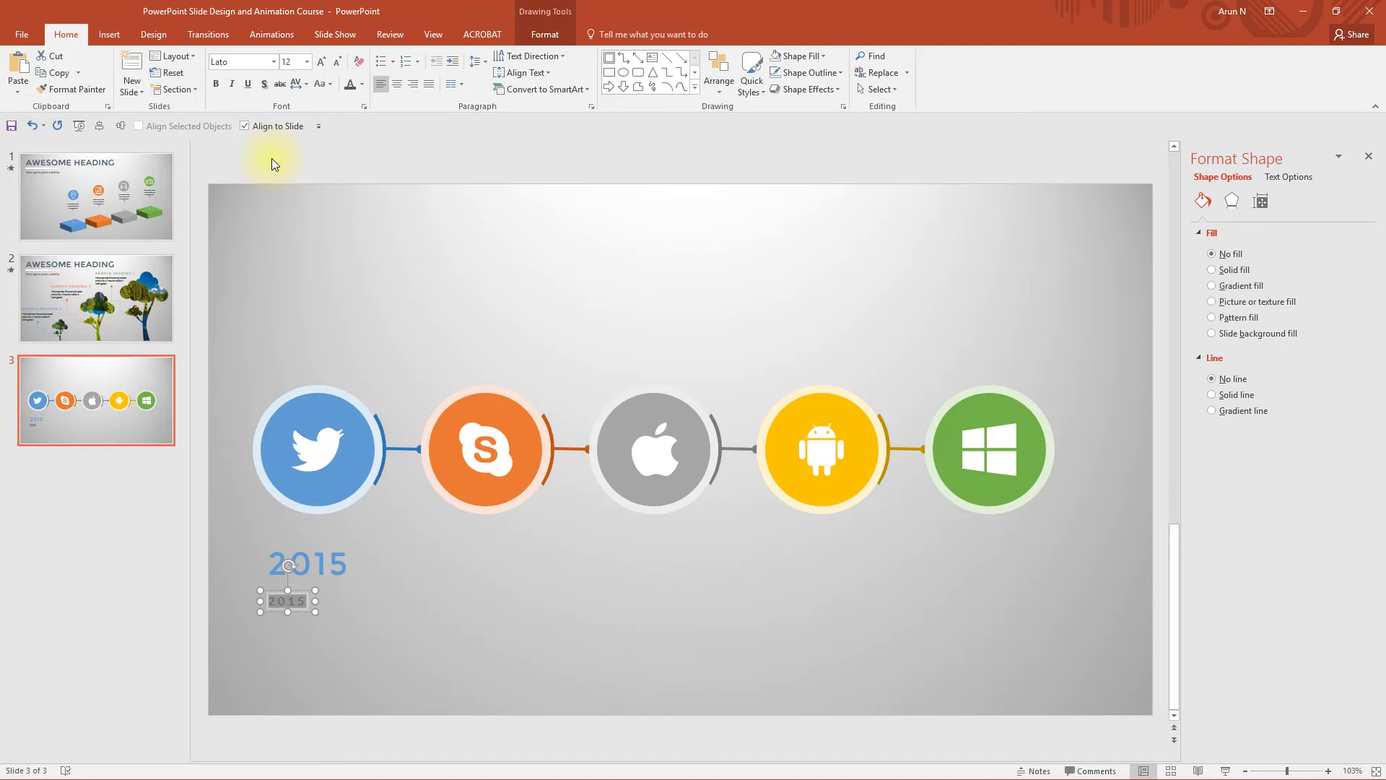
# Step: Type 'Here comes the sample text and a few lines to make it look good', normal spacing, narrow, centred
pyautogui.write('Here comes the sample te')
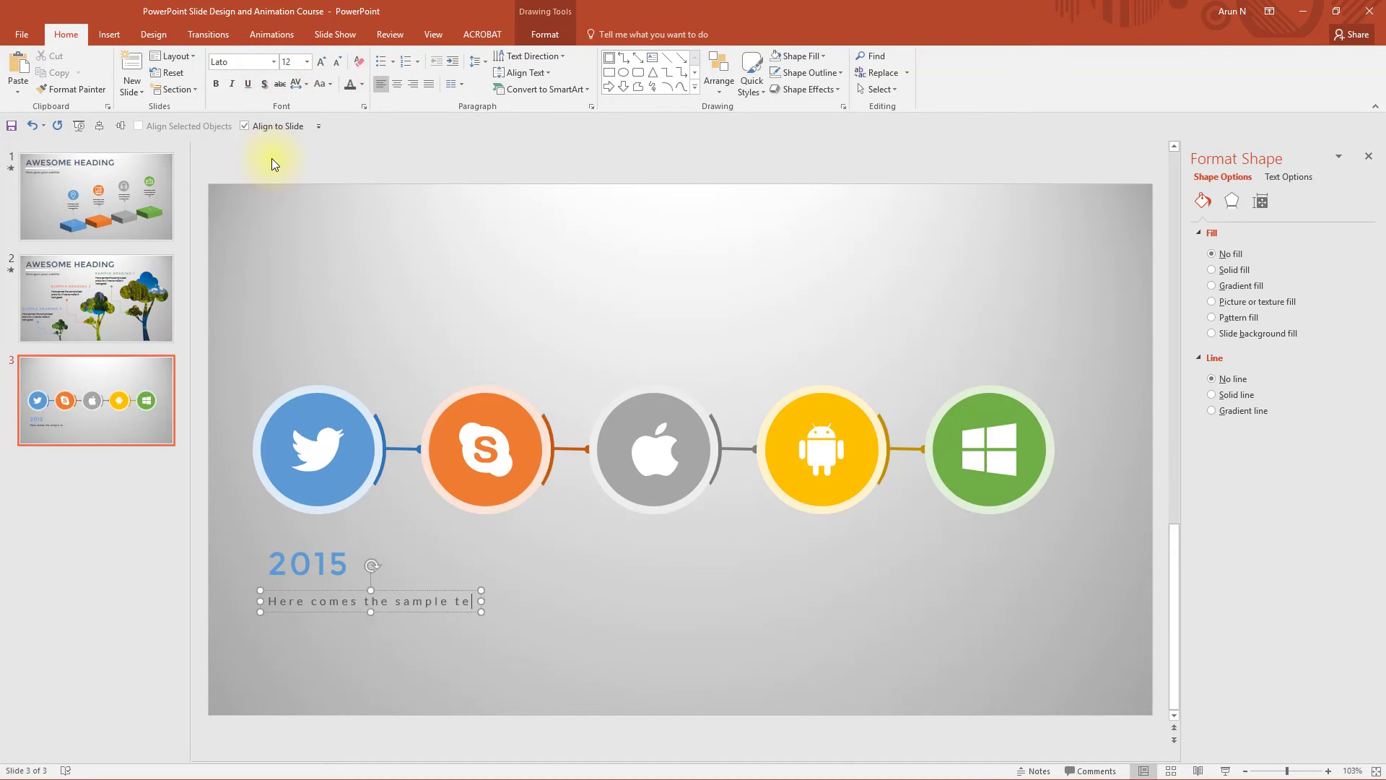
pyautogui.write('xt and a few lines to make it look good')
pyautogui.click(606, 586)
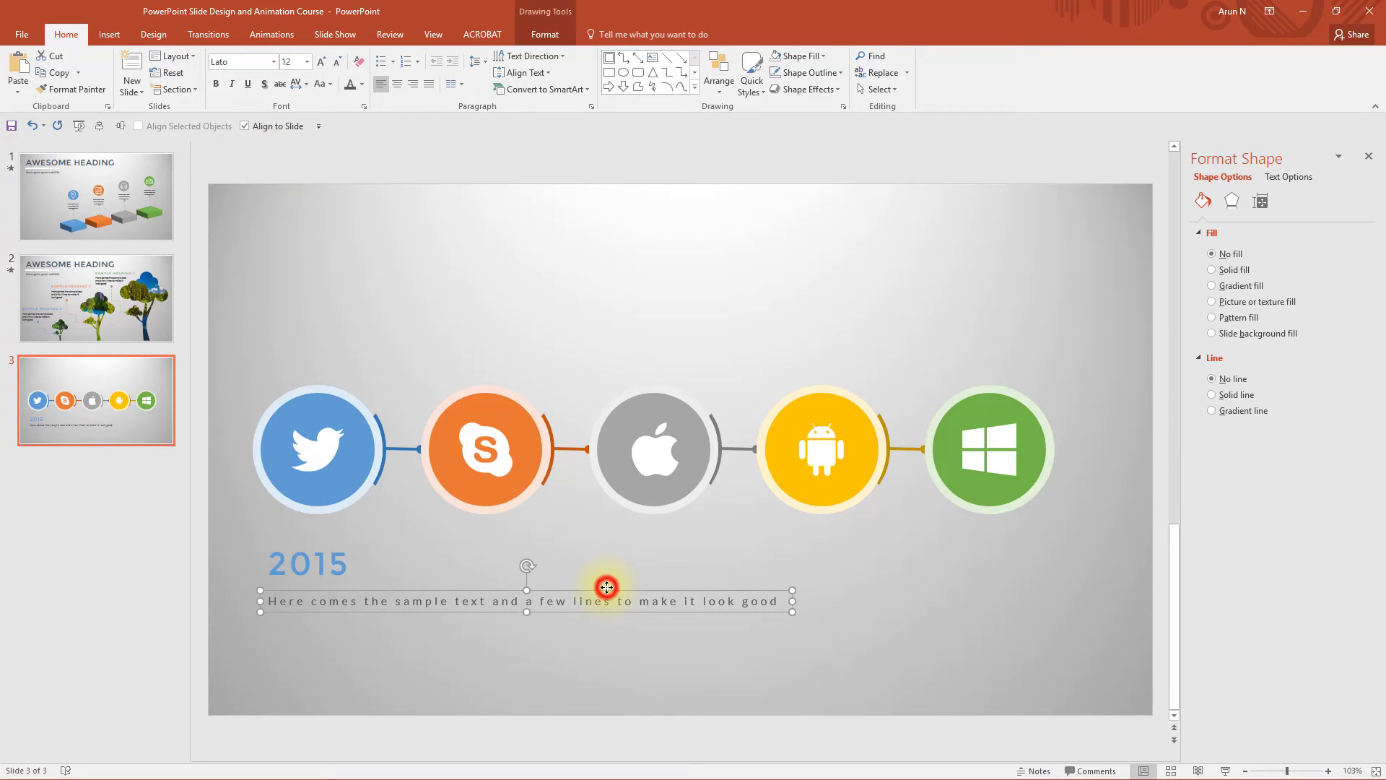
pyautogui.click(305, 84)
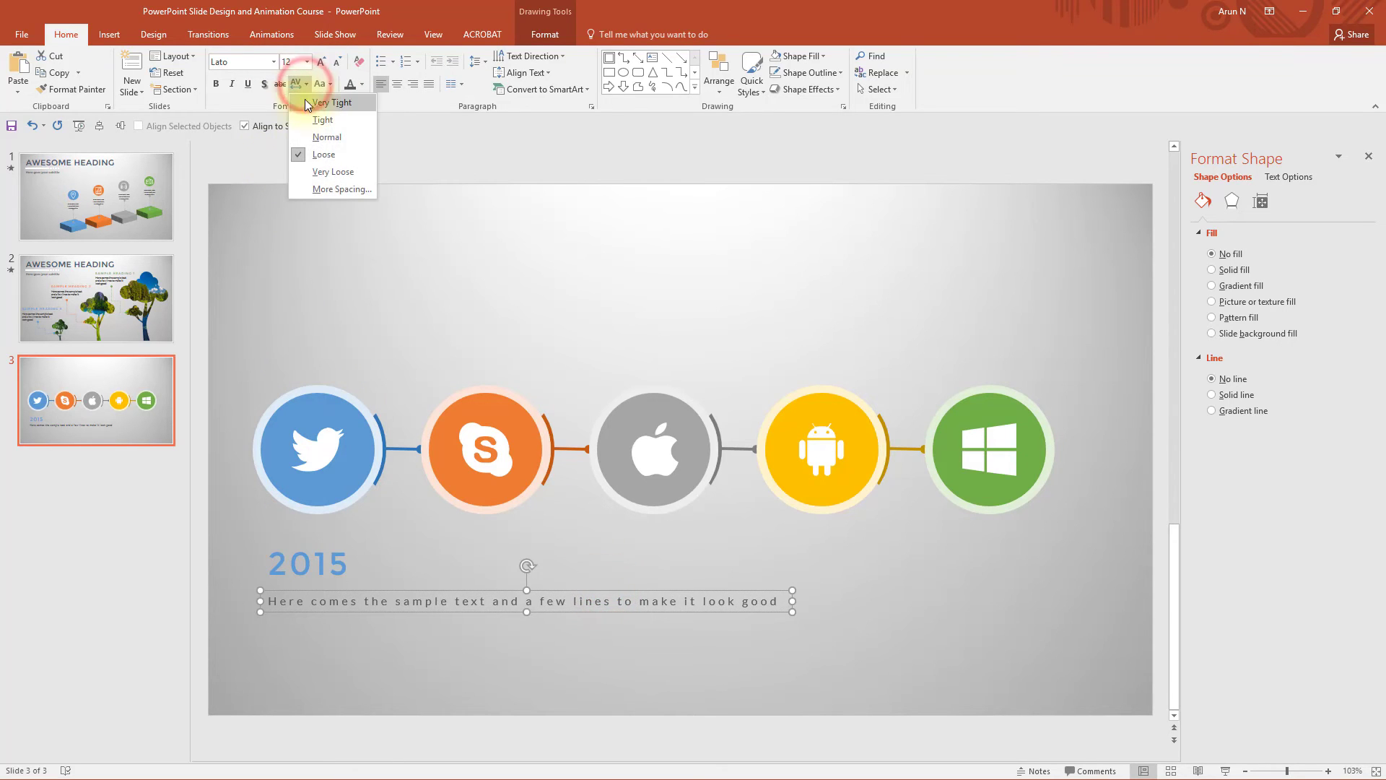
pyautogui.click(327, 135)
pyautogui.moveTo(604, 612); pyautogui.dragTo(351, 633)
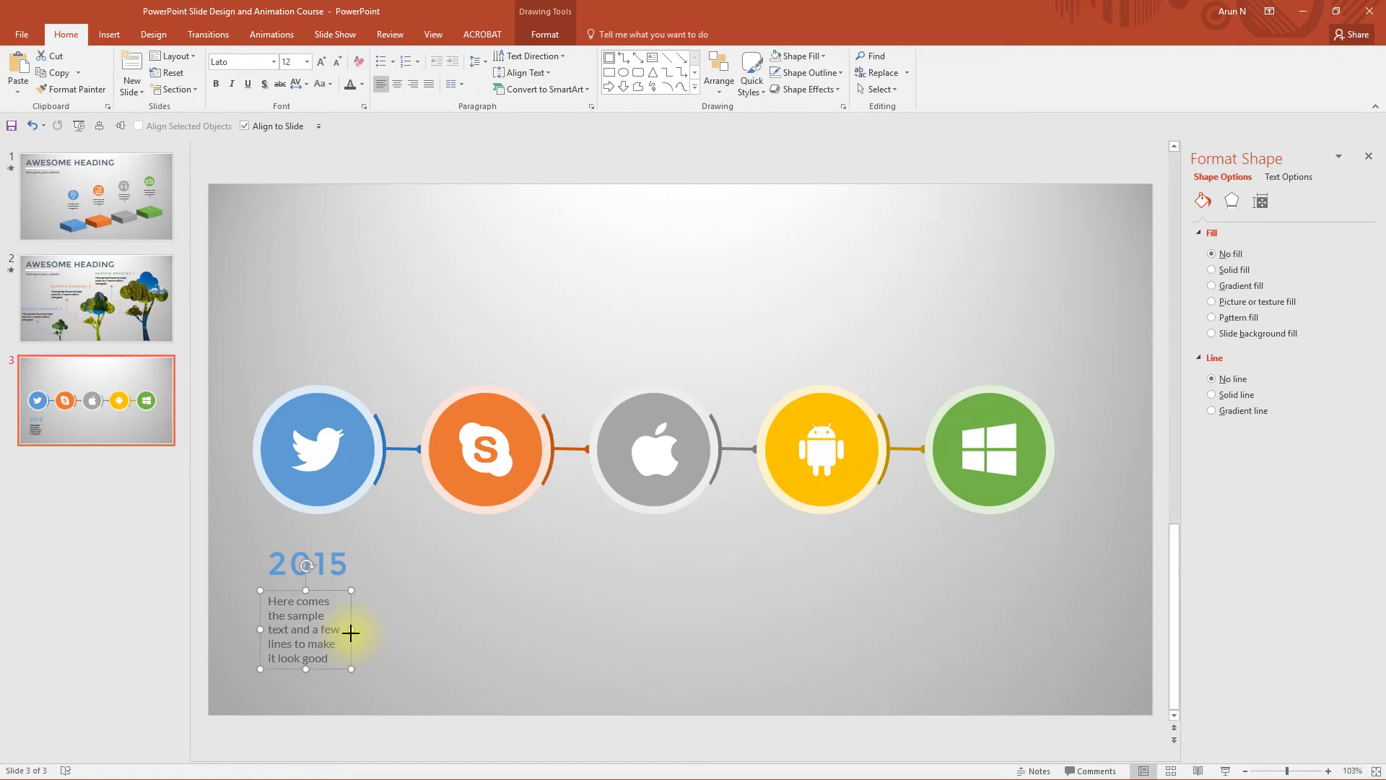
pyautogui.click(400, 84)
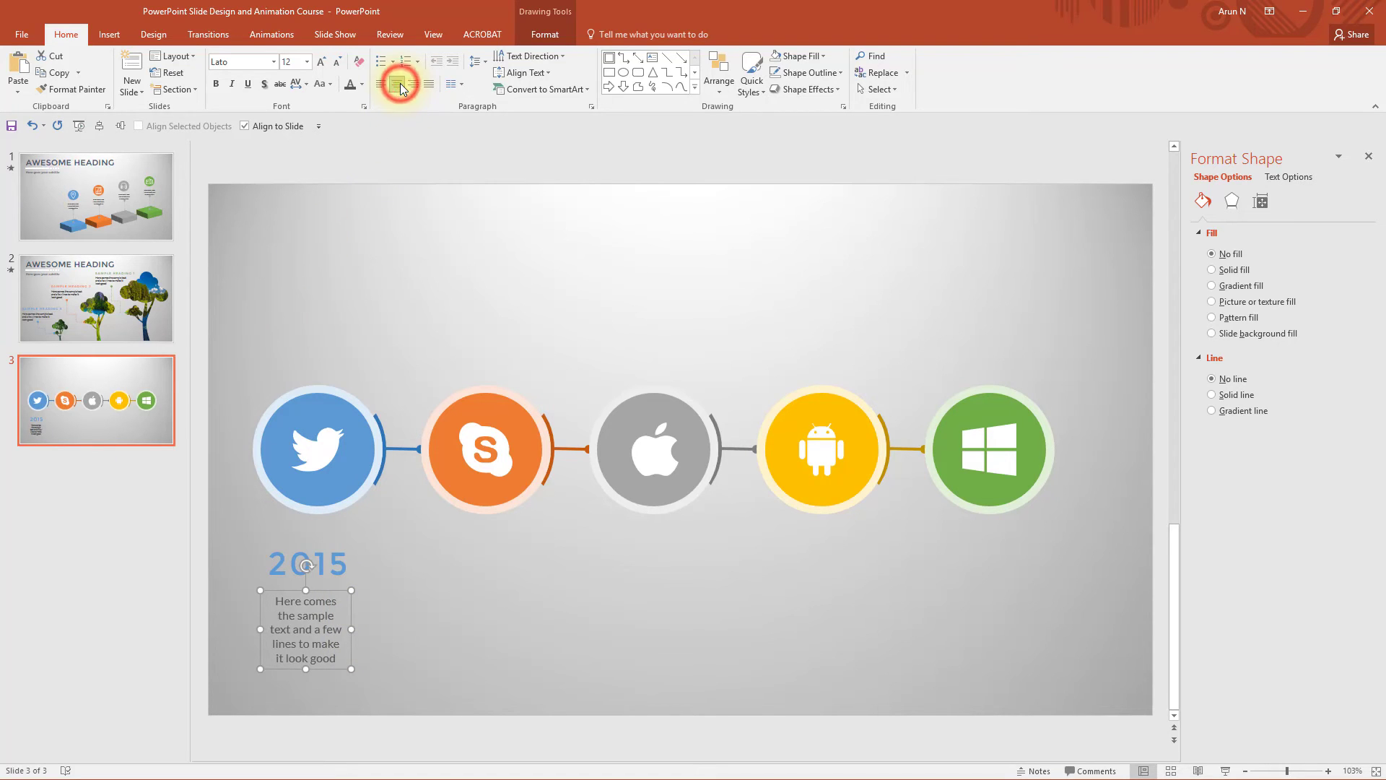
# Step: Apply the Semitransparent Blue style, change the box to a rounded rectangle, widen to about 3.85 cm
pyautogui.click(552, 36)
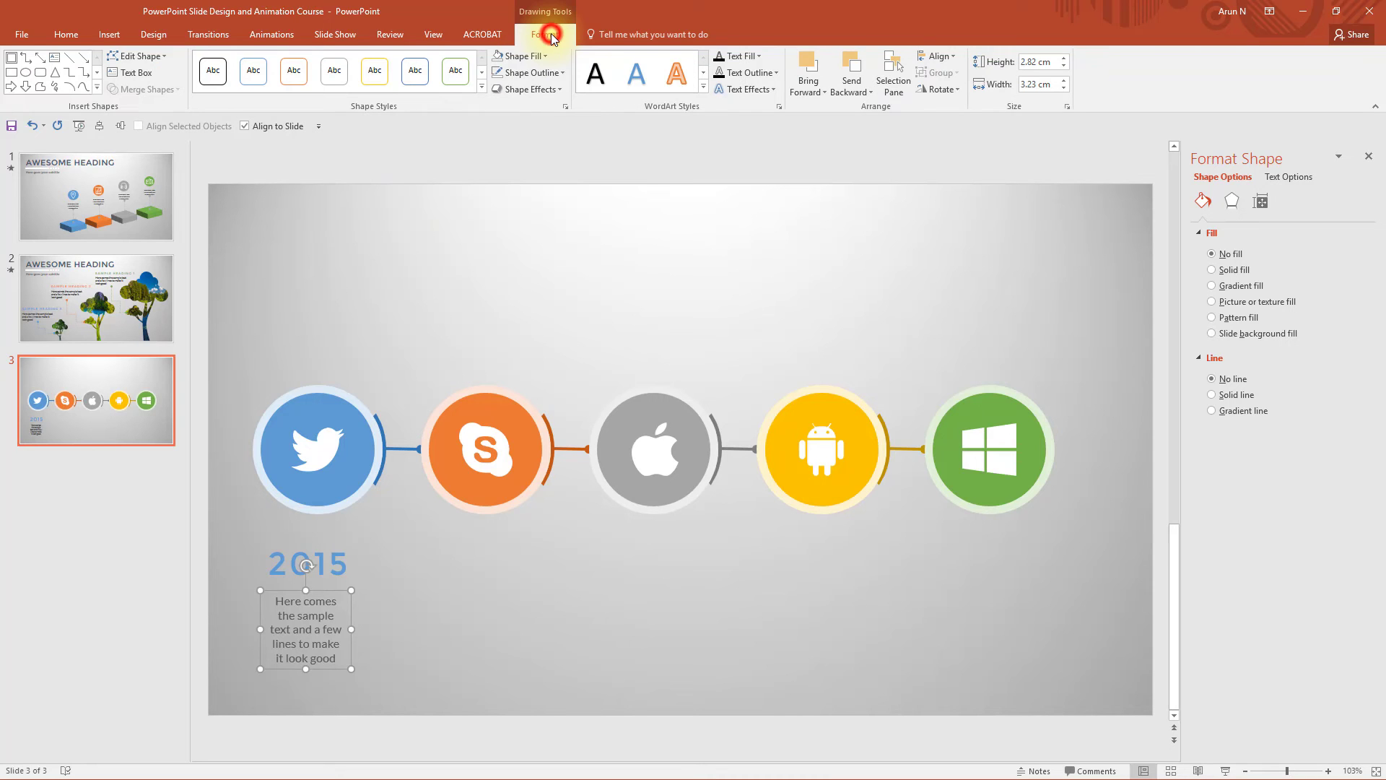
pyautogui.click(482, 87)
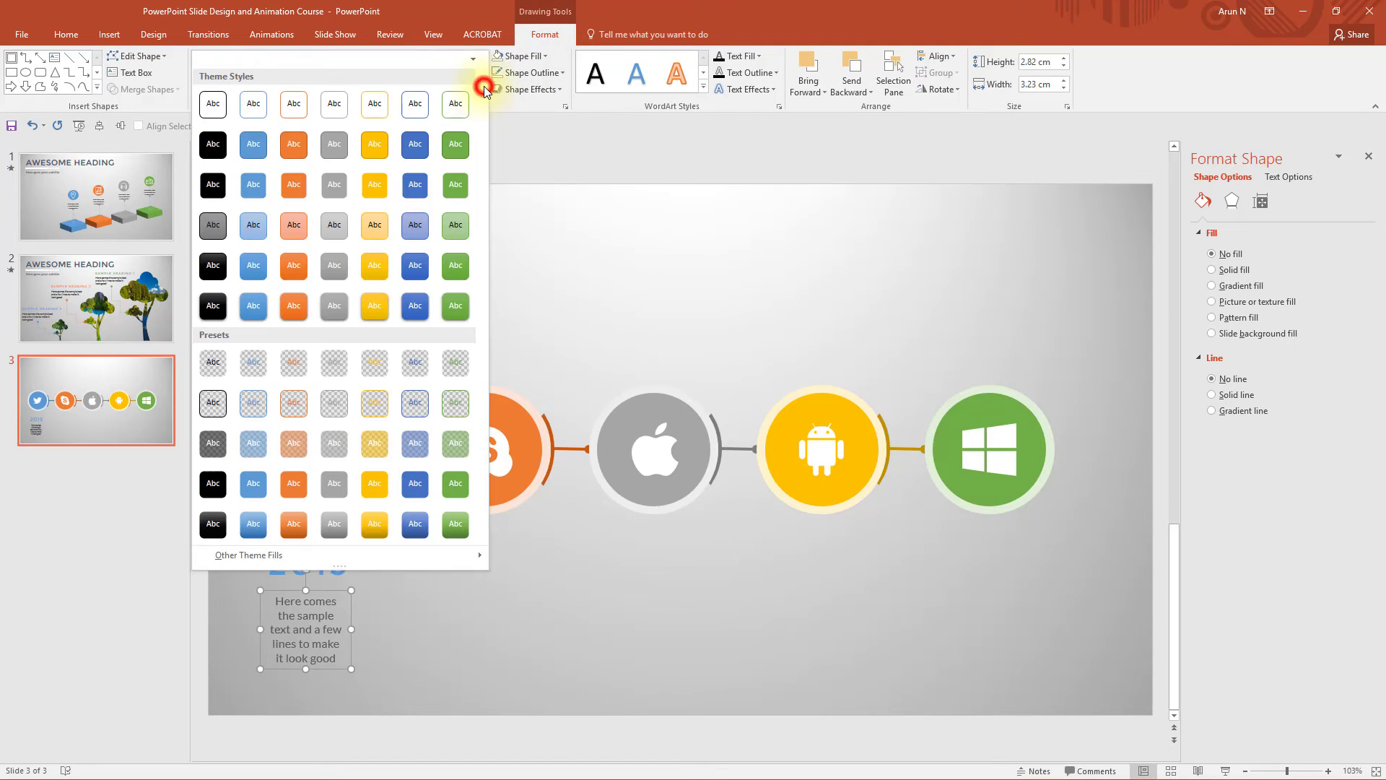
pyautogui.click(262, 448)
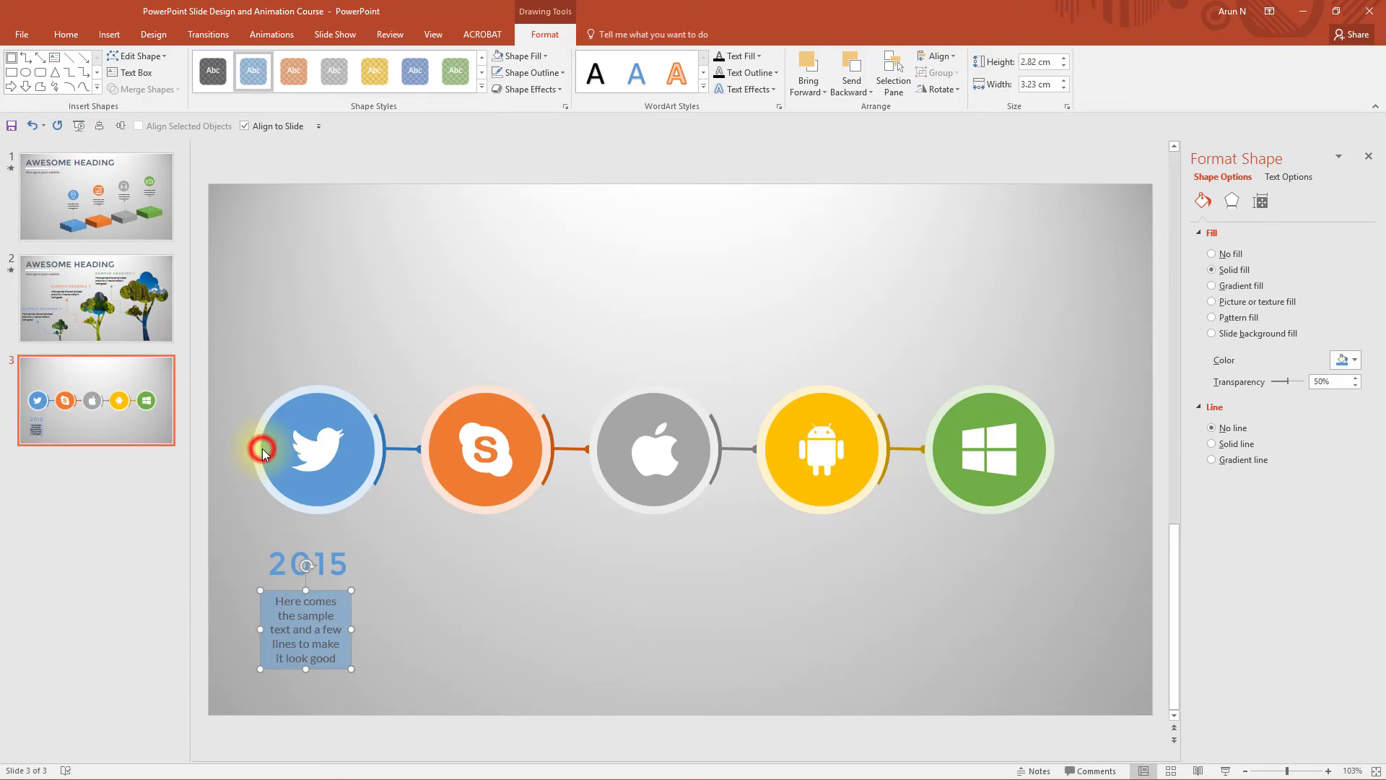
pyautogui.click(165, 58)
pyautogui.moveTo(175, 75)
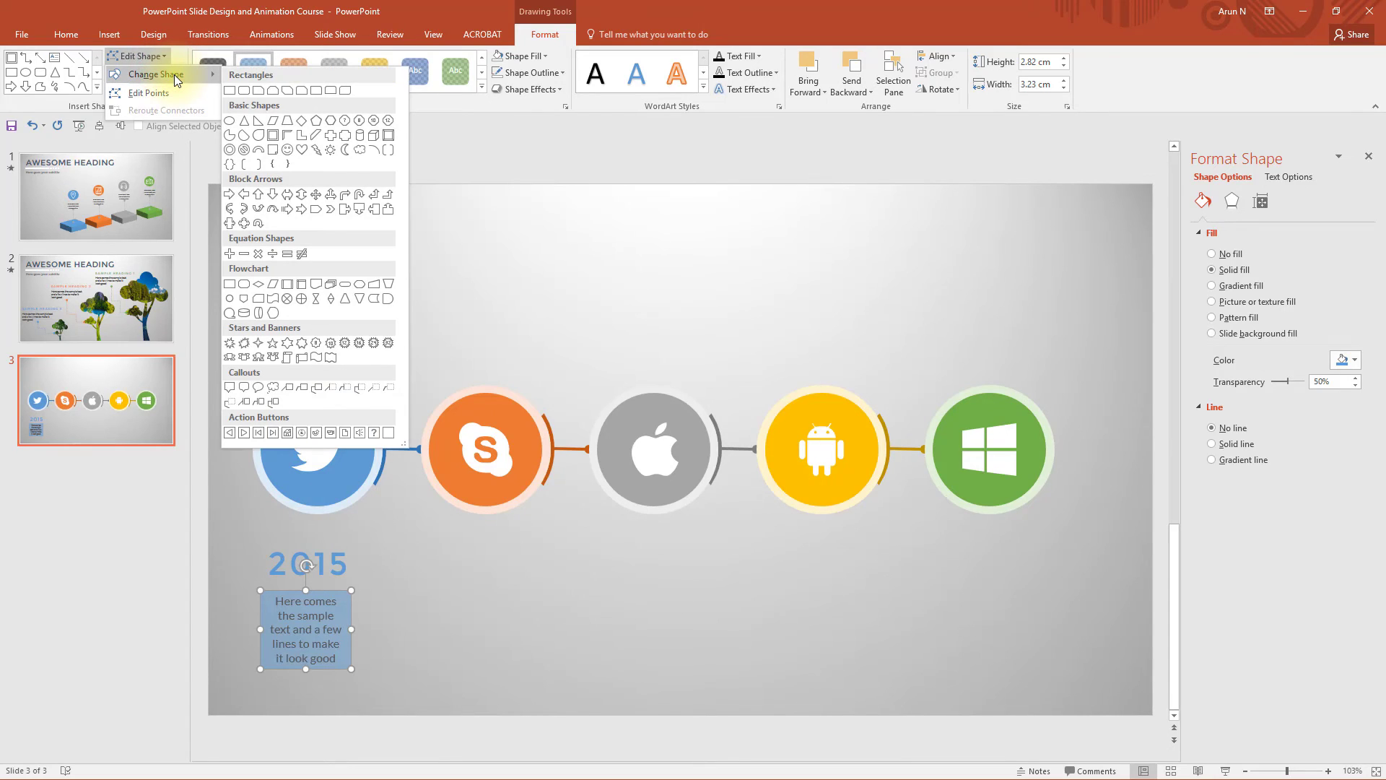
pyautogui.click(243, 93)
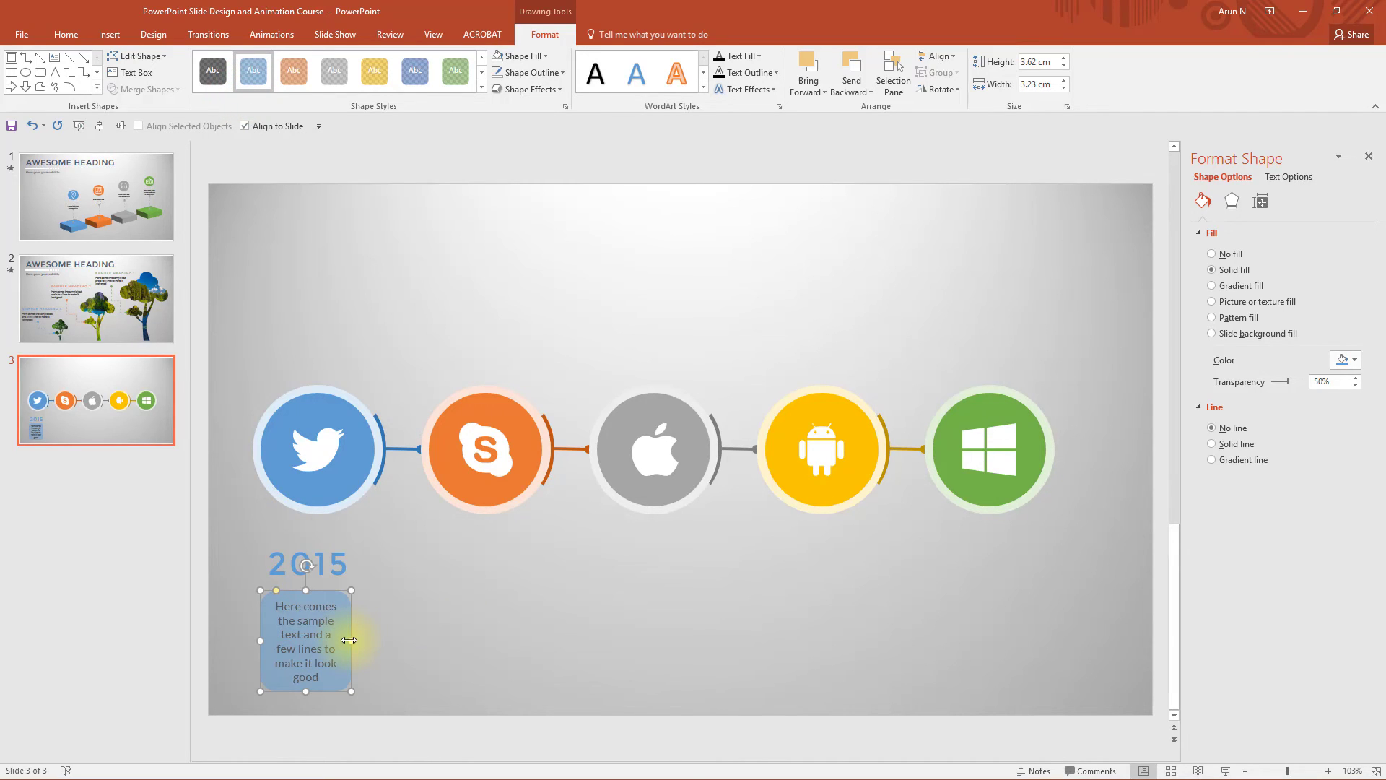
pyautogui.moveTo(350, 639); pyautogui.dragTo(368, 639)
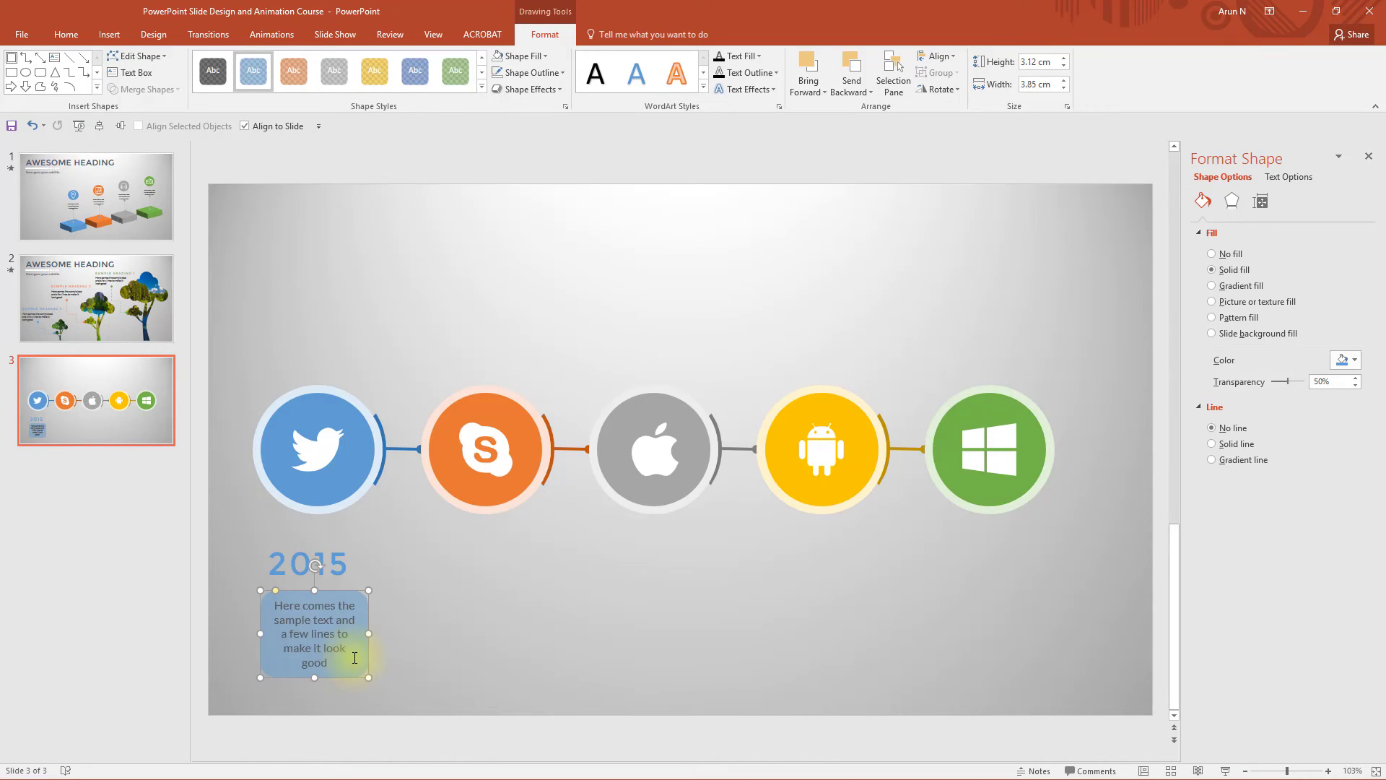
# Step: Centre-align the 2015 heading and box, group them under Twitter, and copy above Skype
pyautogui.keyDown('shift'); pyautogui.click(337, 556); pyautogui.keyUp('shift')
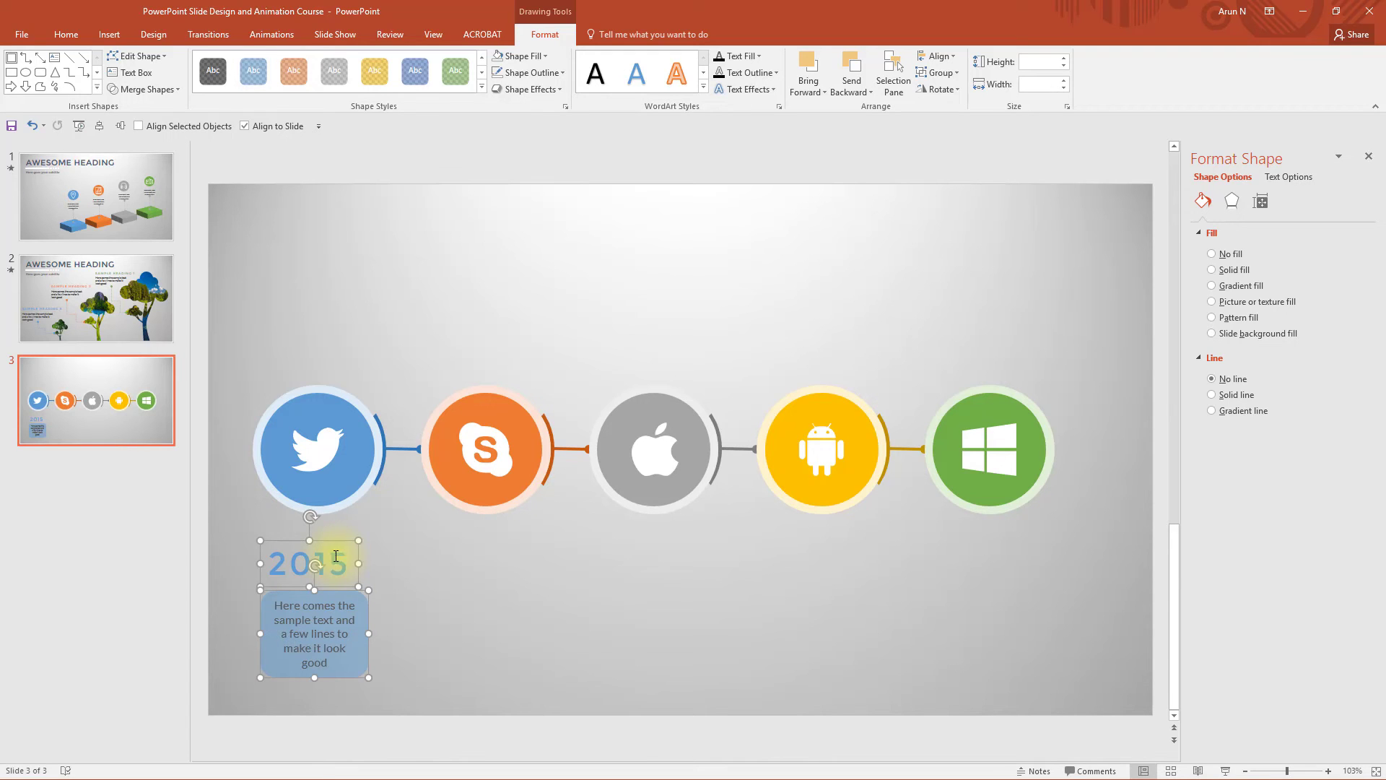
pyautogui.click(100, 129)
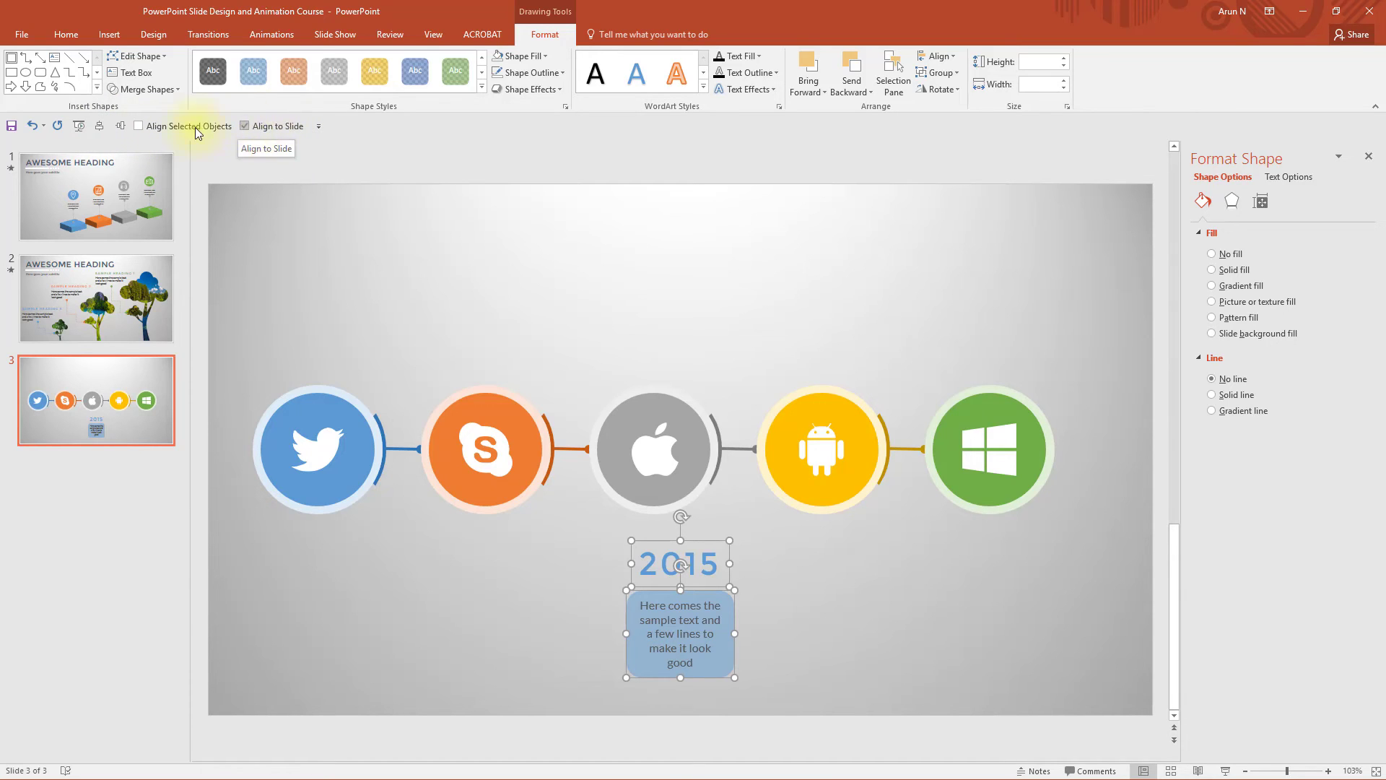
pyautogui.click(138, 126)
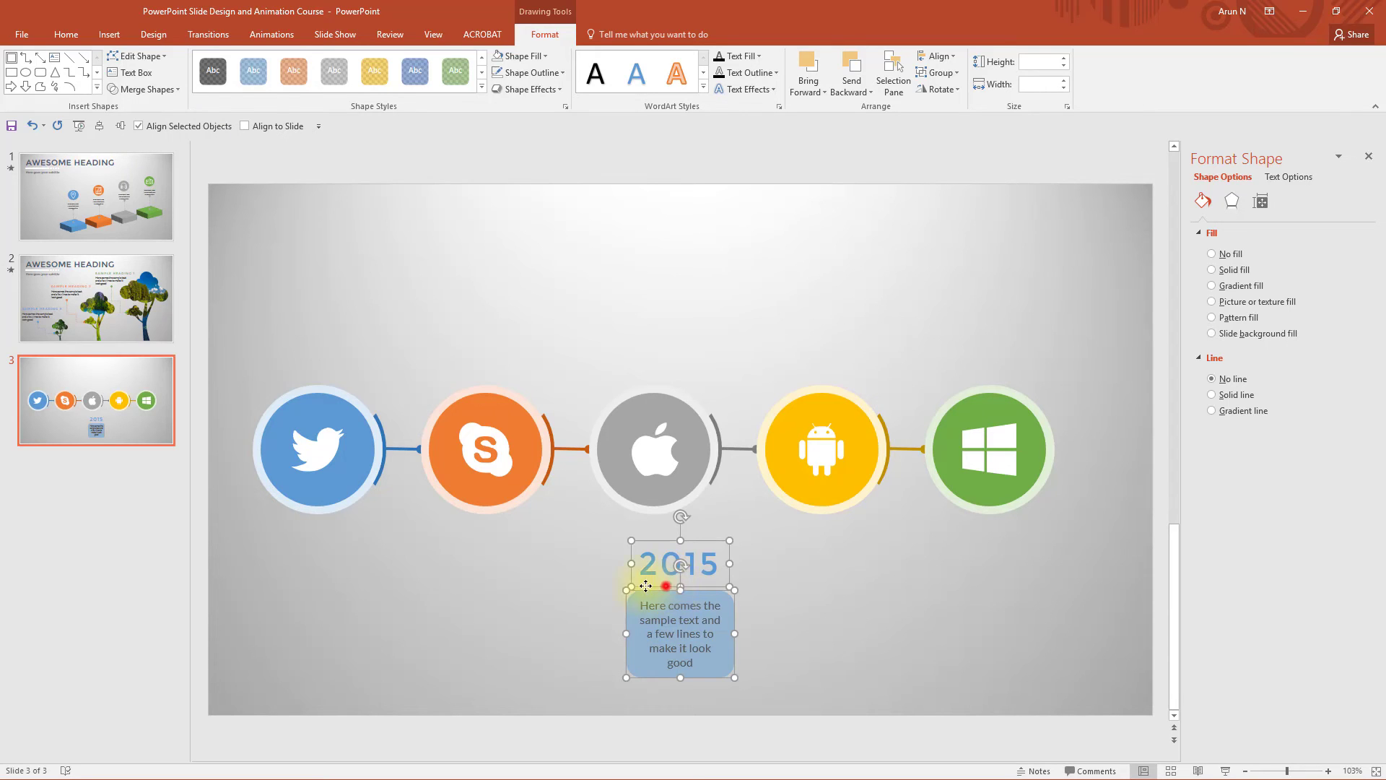
pyautogui.moveTo(664, 586); pyautogui.dragTo(298, 571)
pyautogui.hotkey('ctrl', 'g')
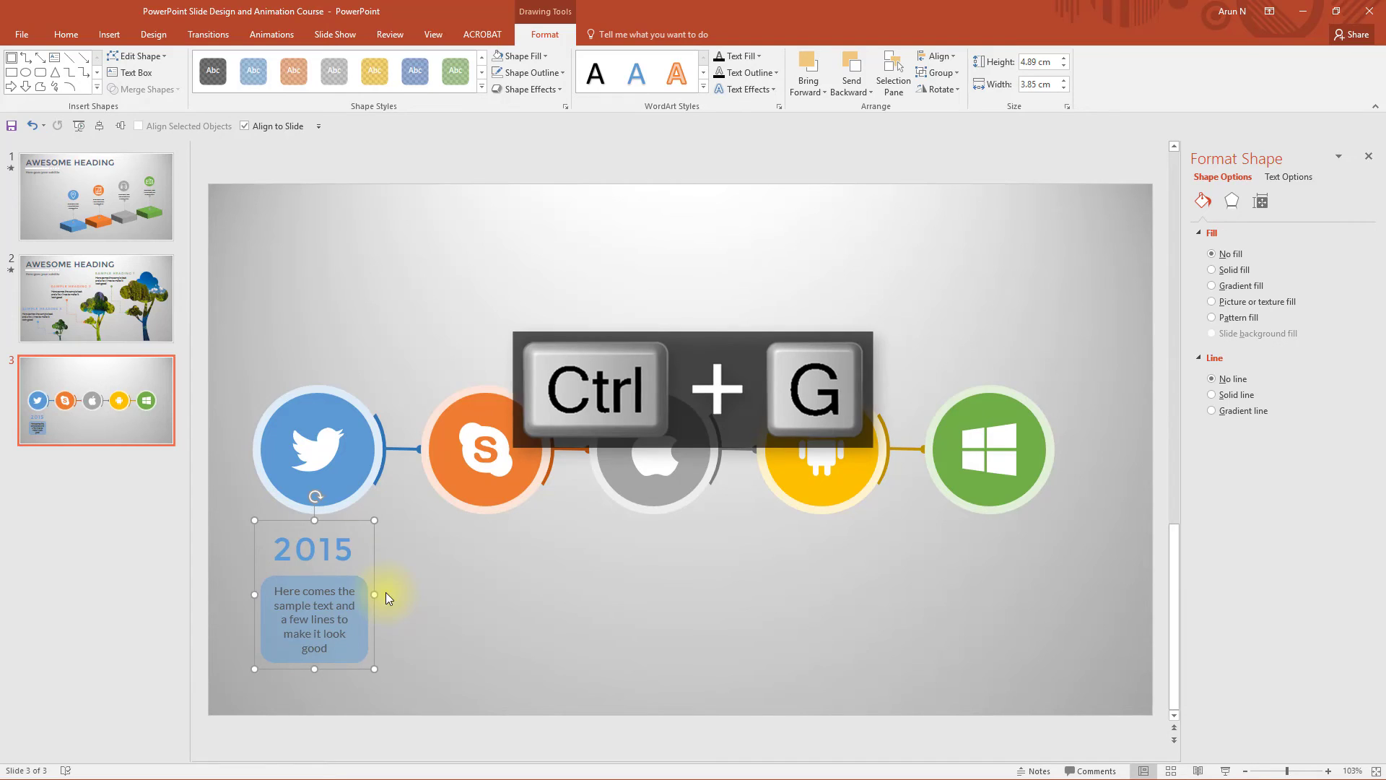
pyautogui.moveTo(348, 520); pyautogui.dragTo(1029, 533)
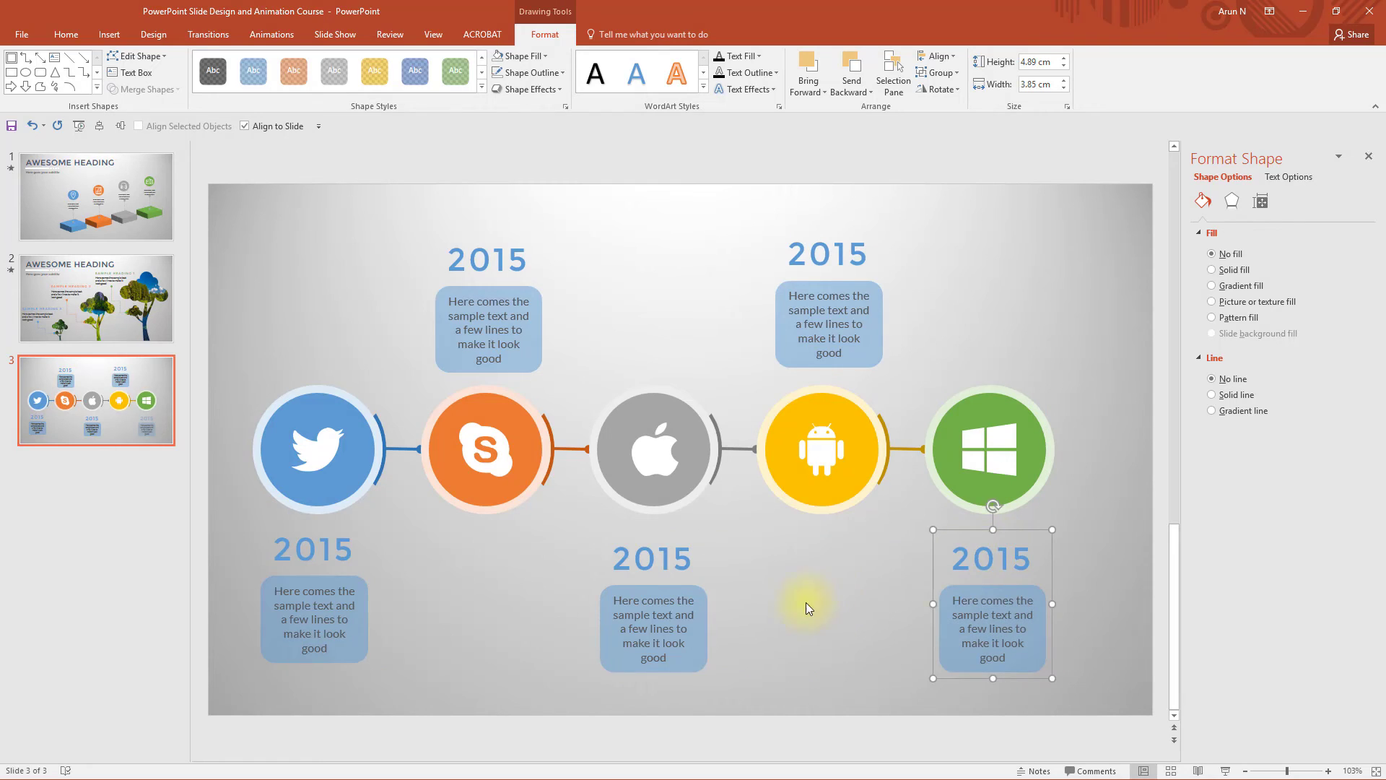
# Step: Colour the description boxes grey under Apple, orange above Skype, yellow above Android, green under Windows
pyautogui.click(682, 559)
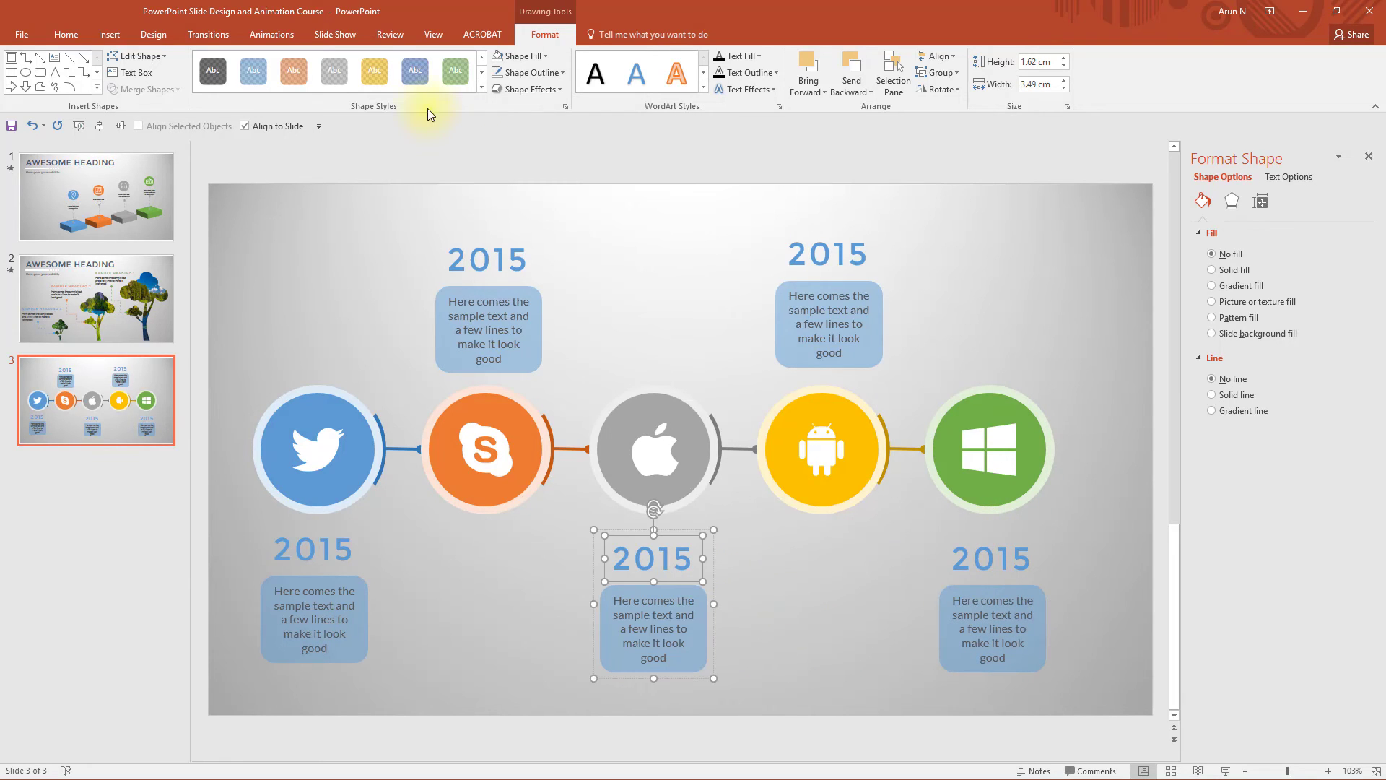
pyautogui.click(686, 642)
pyautogui.click(335, 86)
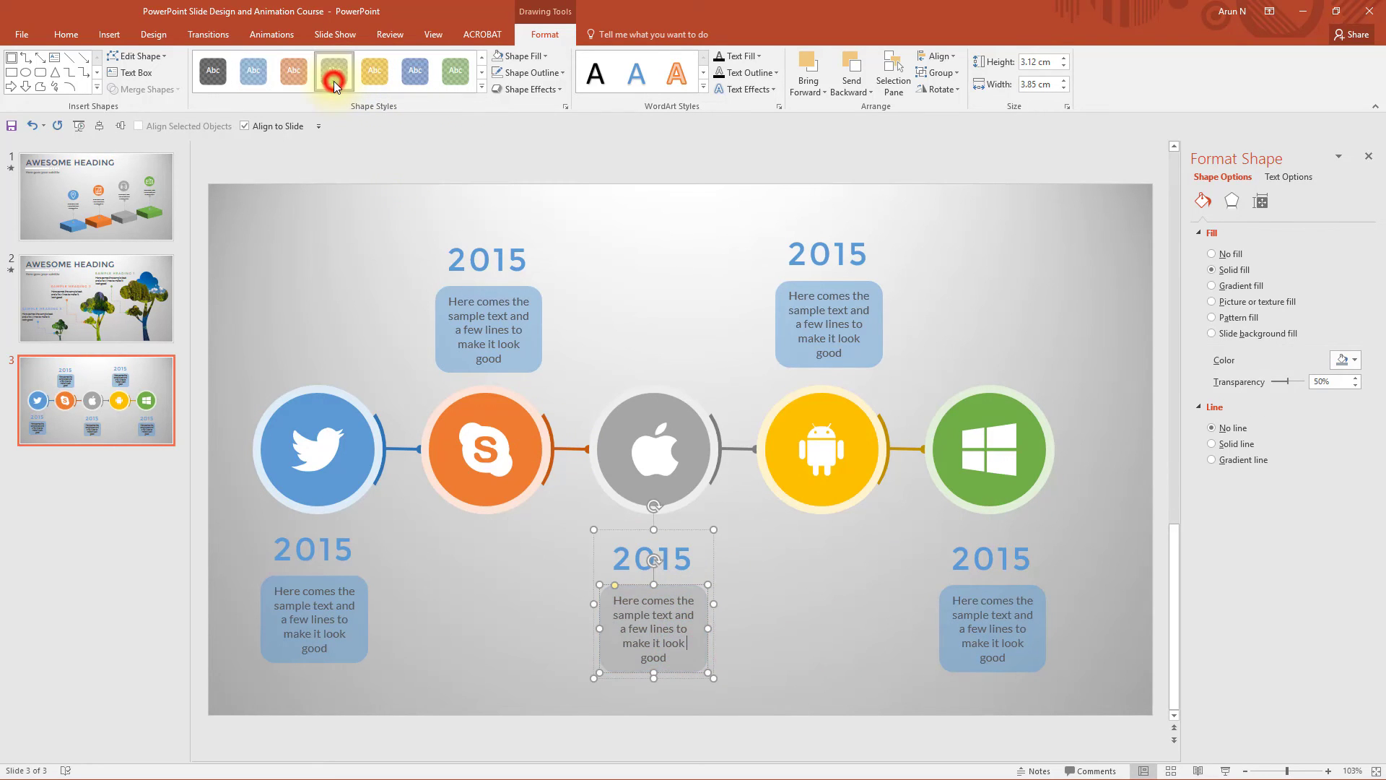
pyautogui.click(451, 352)
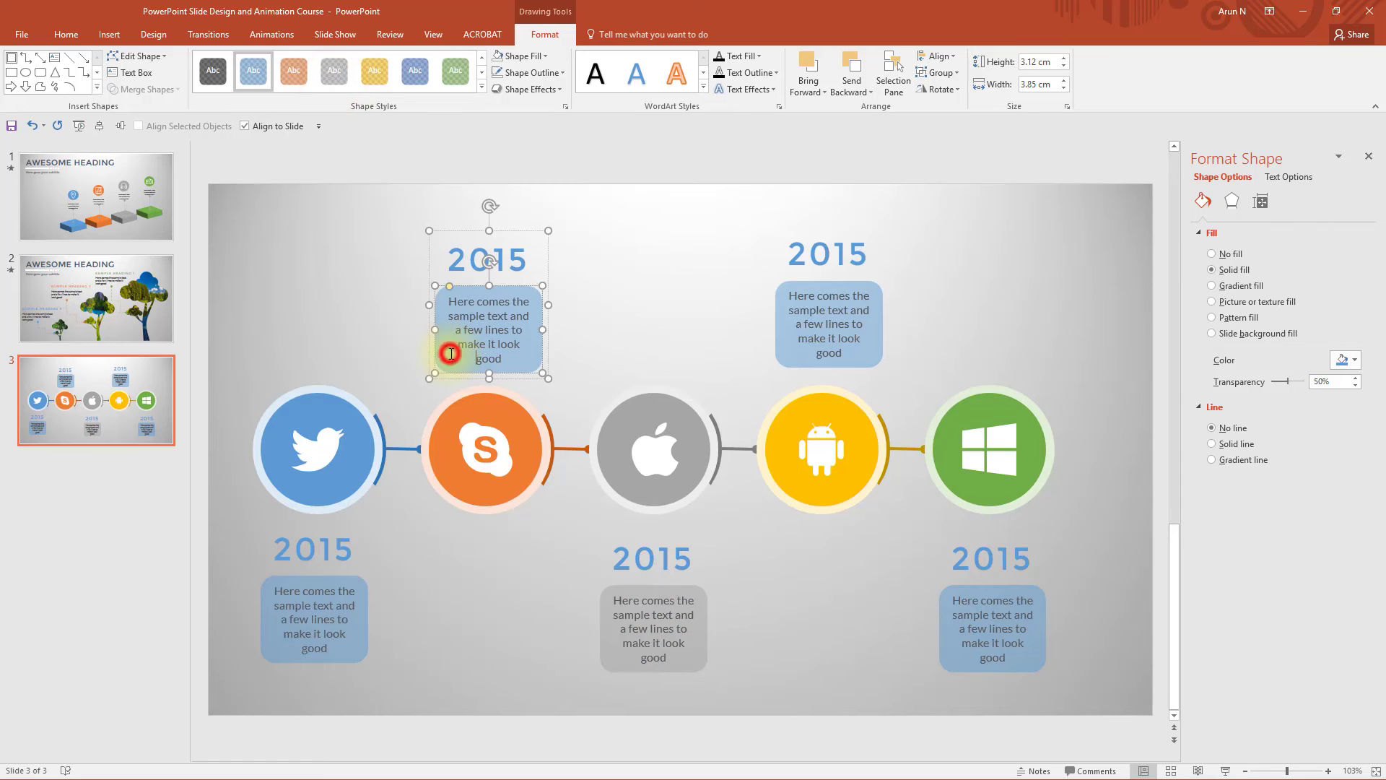
pyautogui.click(294, 70)
pyautogui.click(791, 343)
pyautogui.click(374, 71)
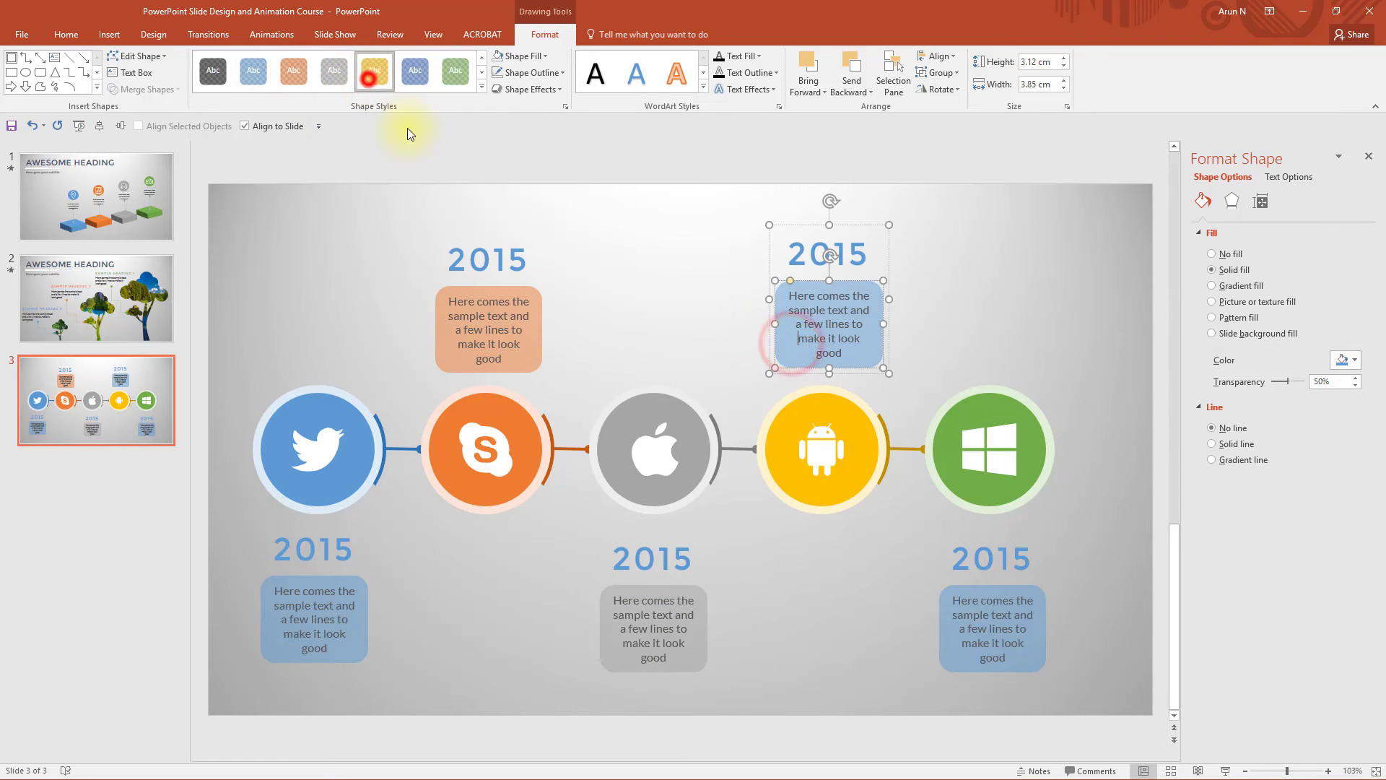
pyautogui.click(954, 652)
pyautogui.click(456, 70)
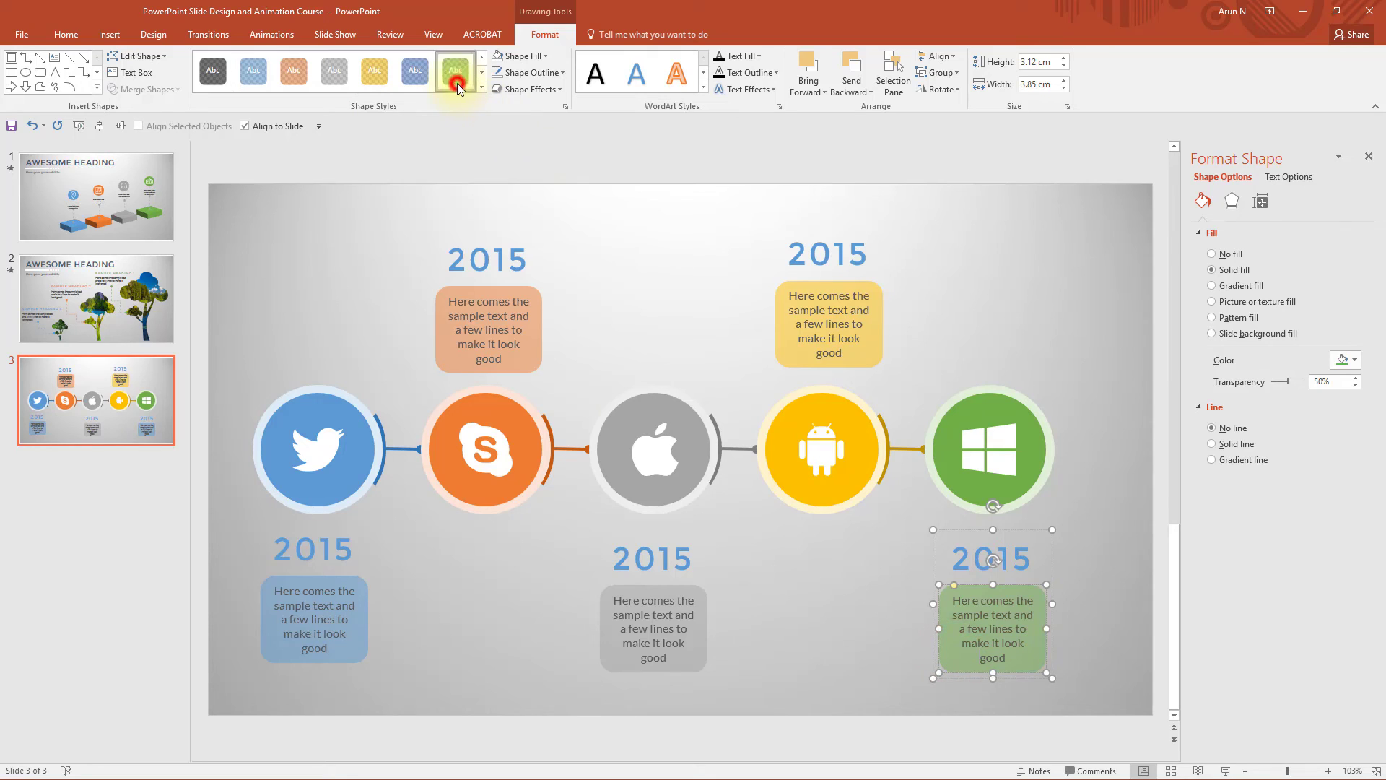
# Step: Set the 2015 heading font colours to orange, gray, gold and green to match each circle
pyautogui.click(495, 258)
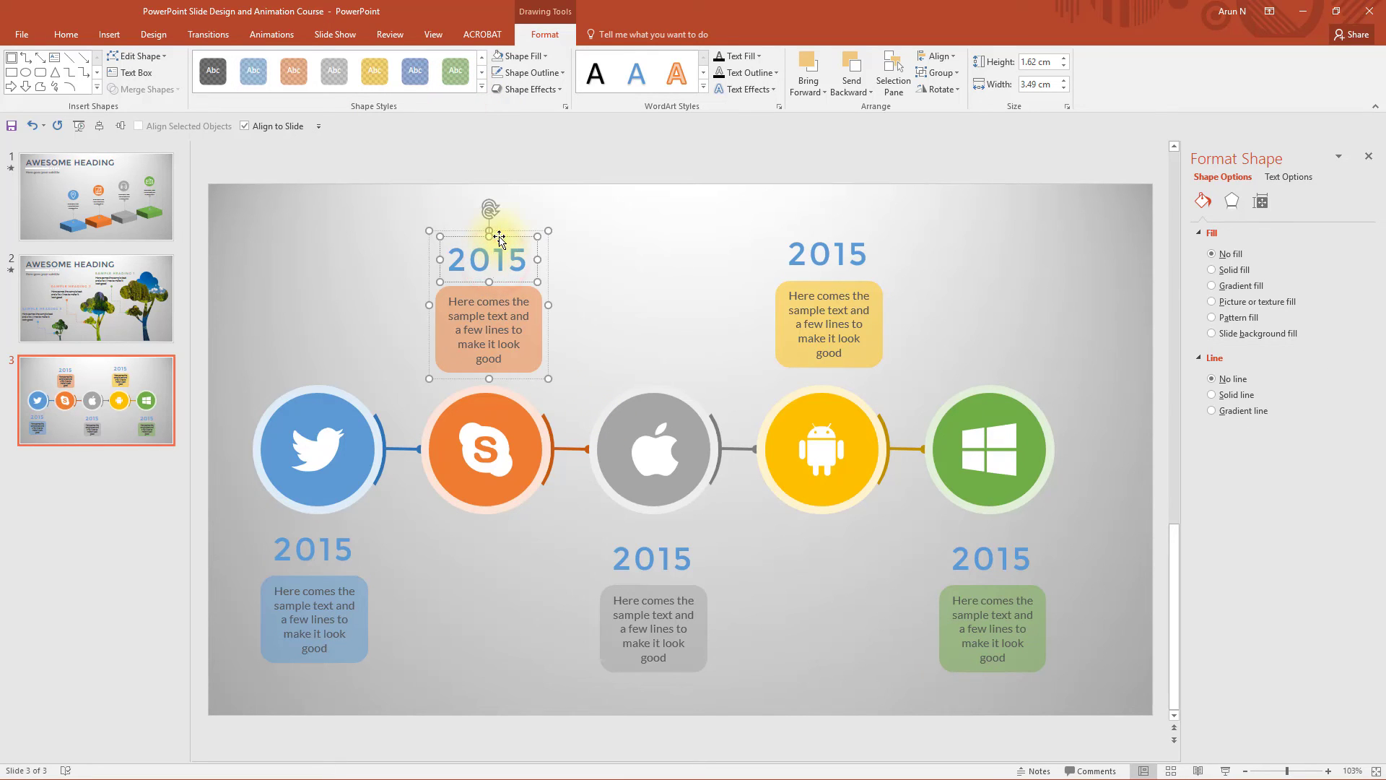
pyautogui.click(496, 236)
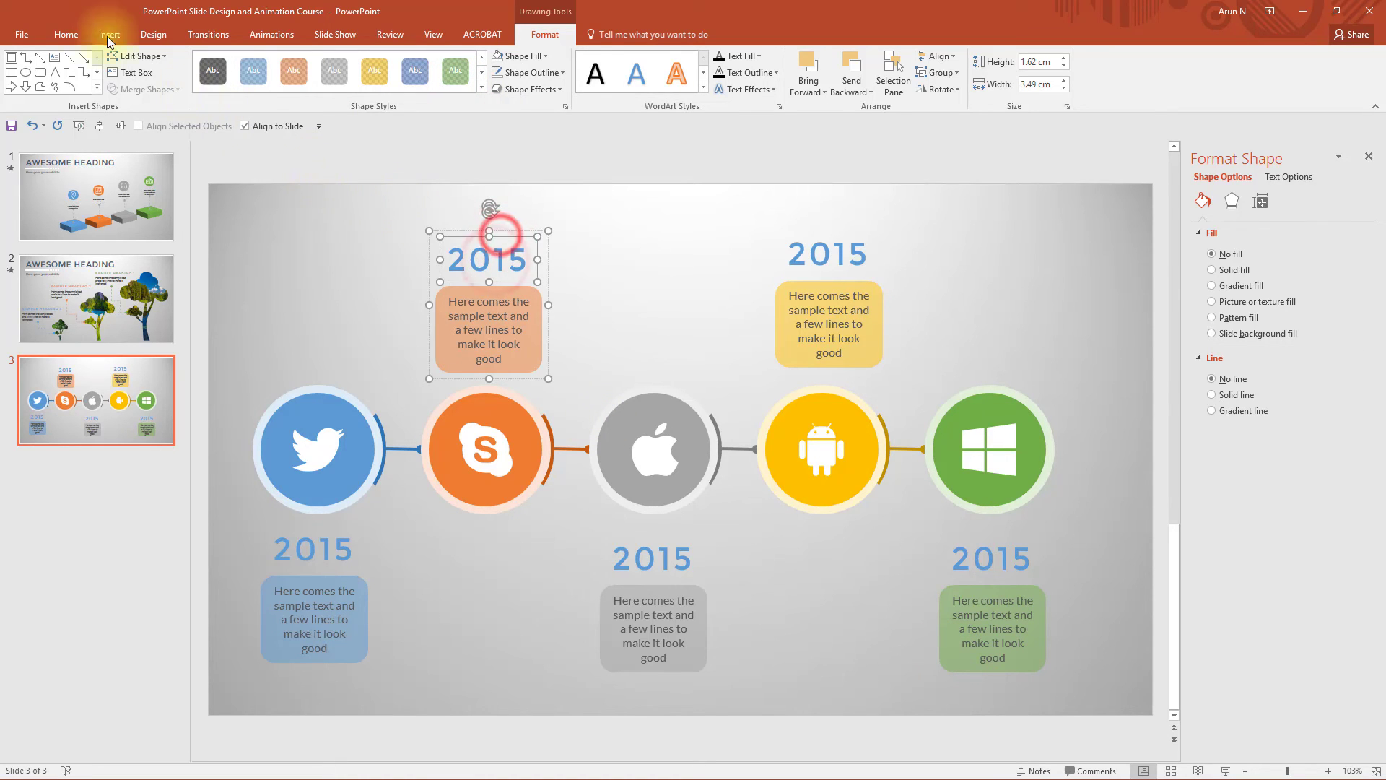
pyautogui.click(66, 34)
pyautogui.click(361, 84)
pyautogui.click(410, 117)
pyautogui.click(652, 537)
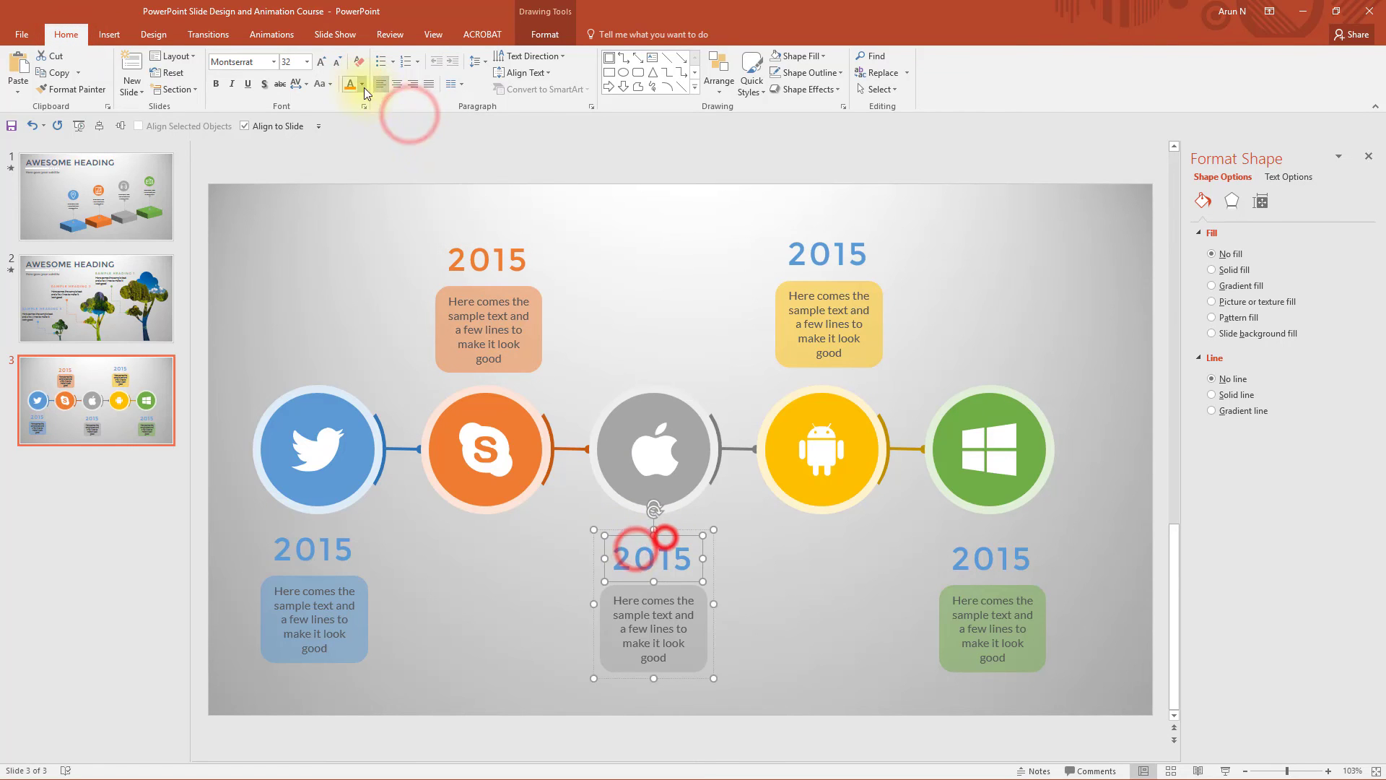
pyautogui.click(361, 84)
pyautogui.click(422, 116)
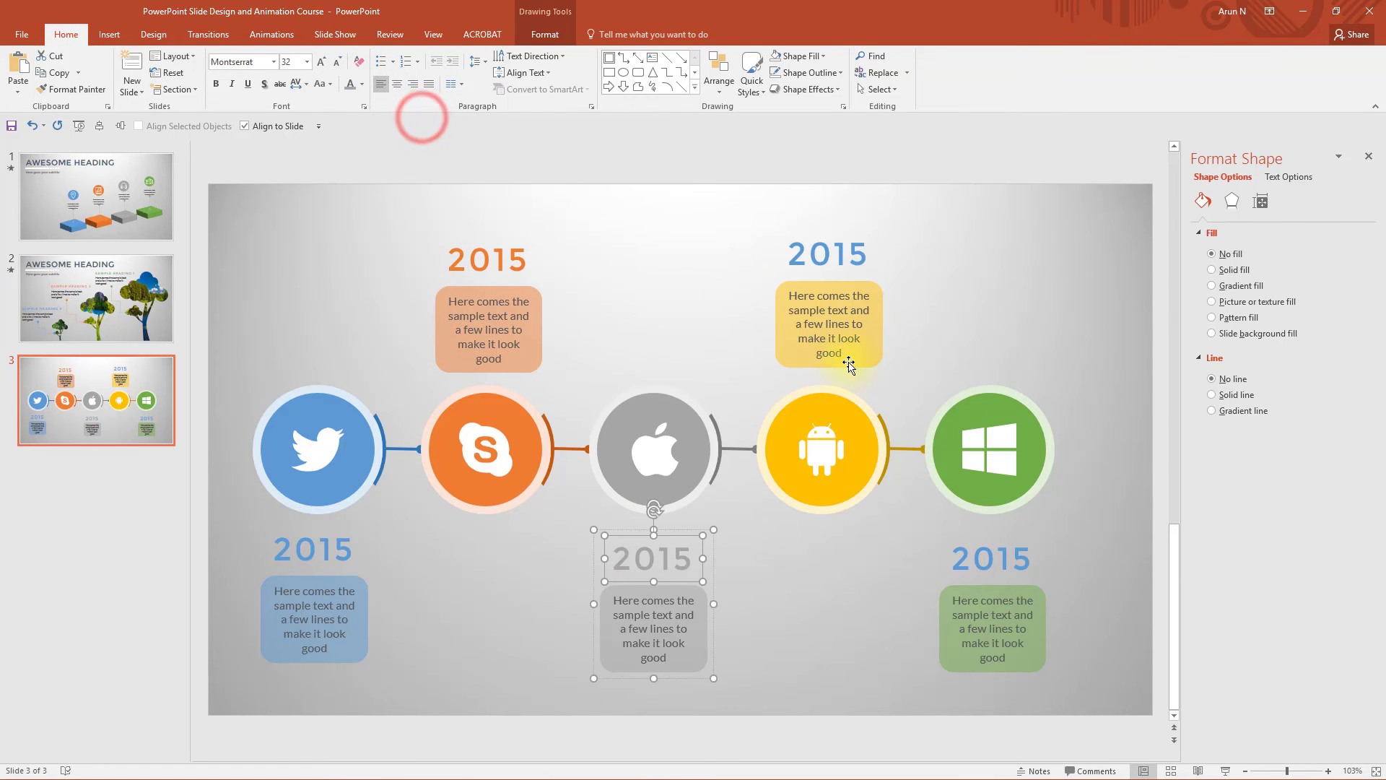
pyautogui.click(851, 255)
pyautogui.click(866, 275)
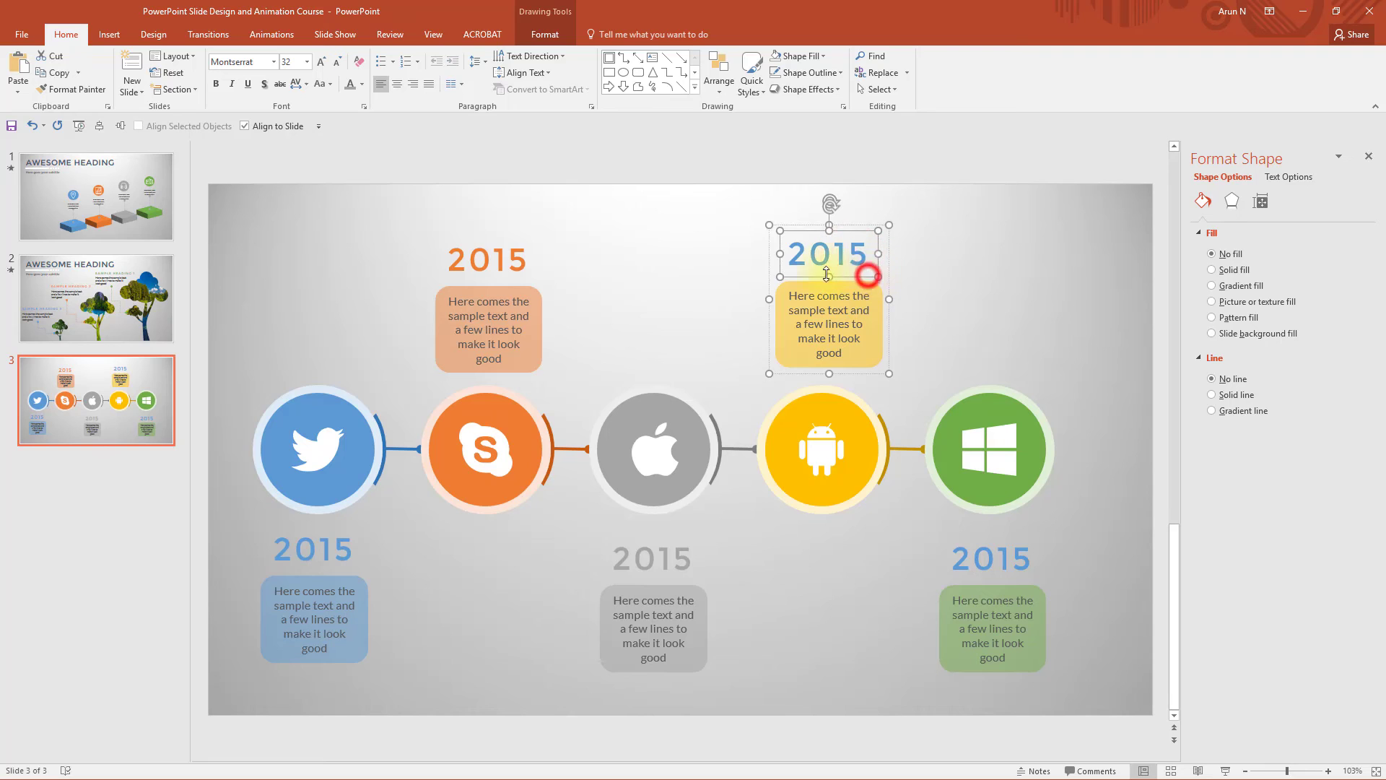
pyautogui.click(362, 83)
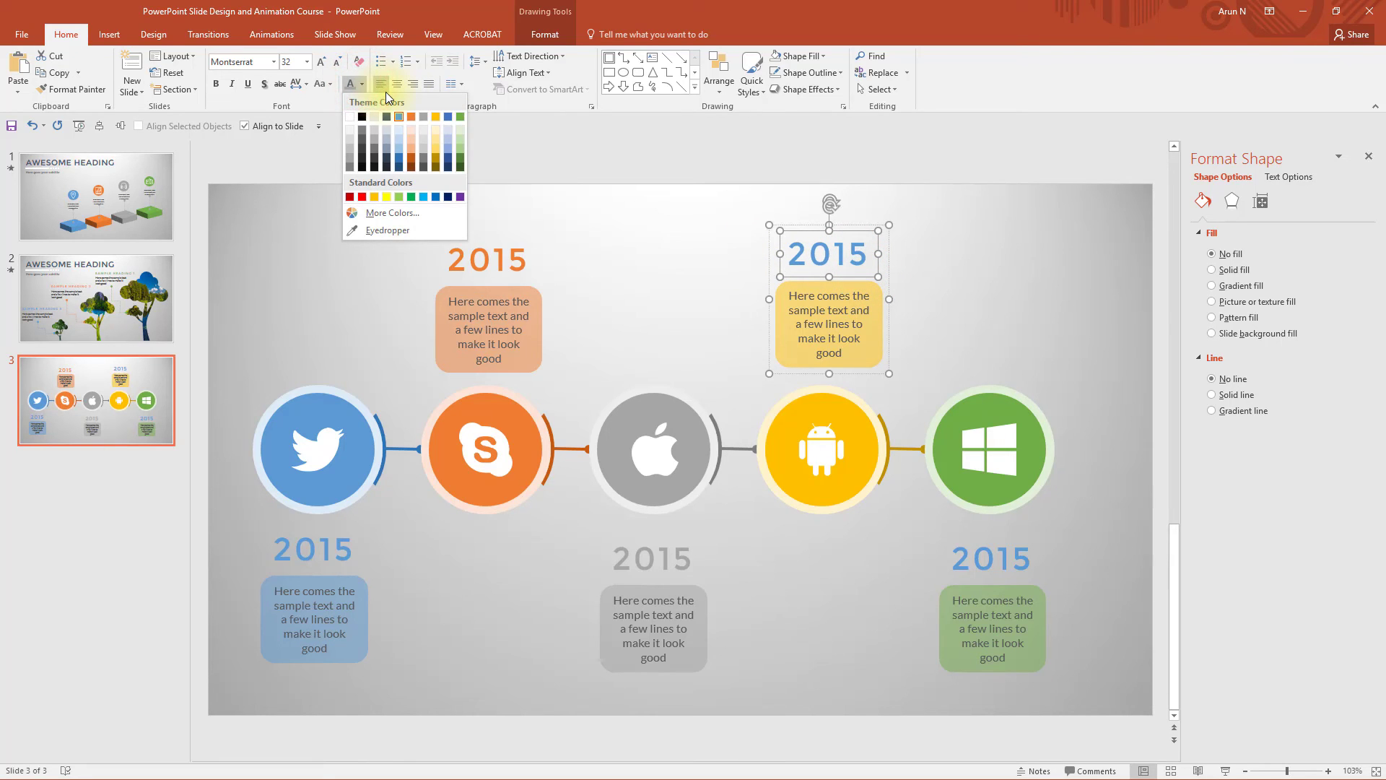
pyautogui.click(436, 117)
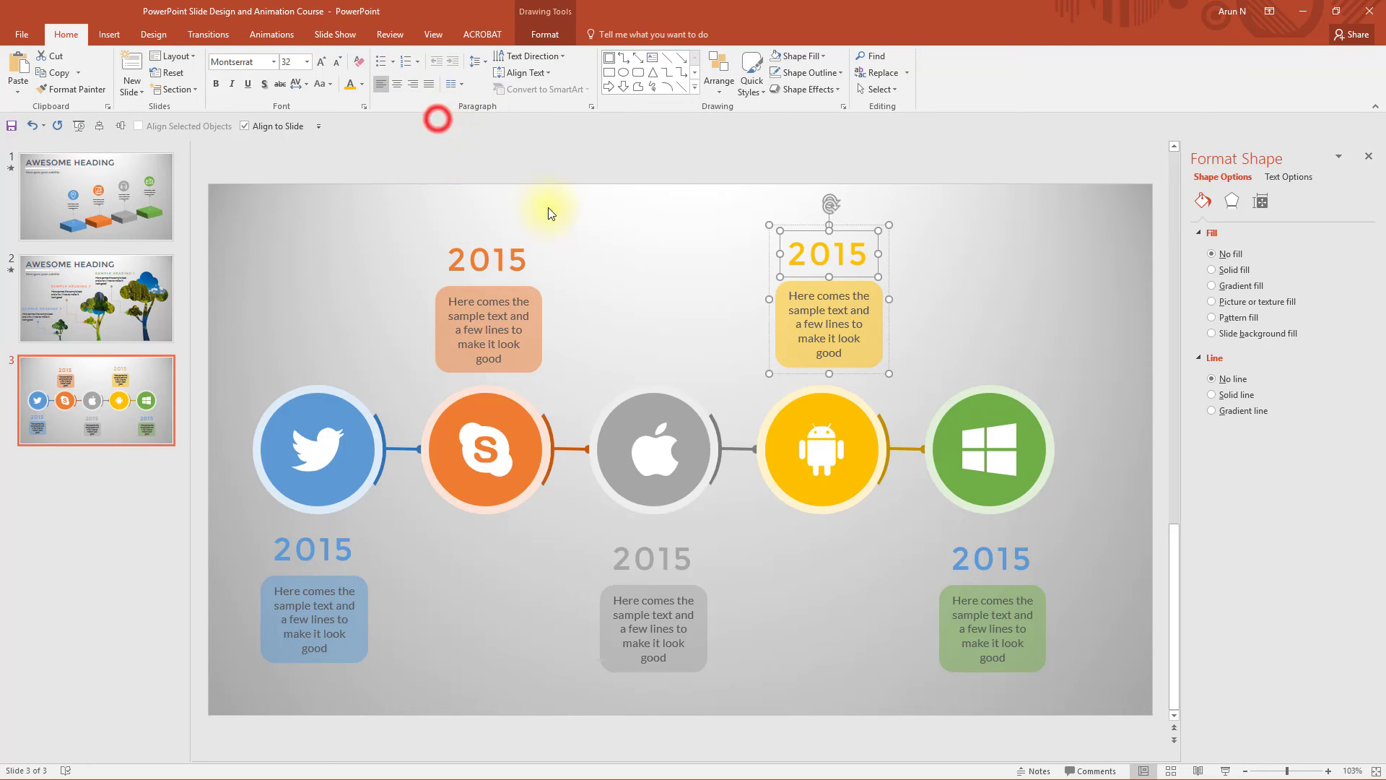
pyautogui.click(1018, 564)
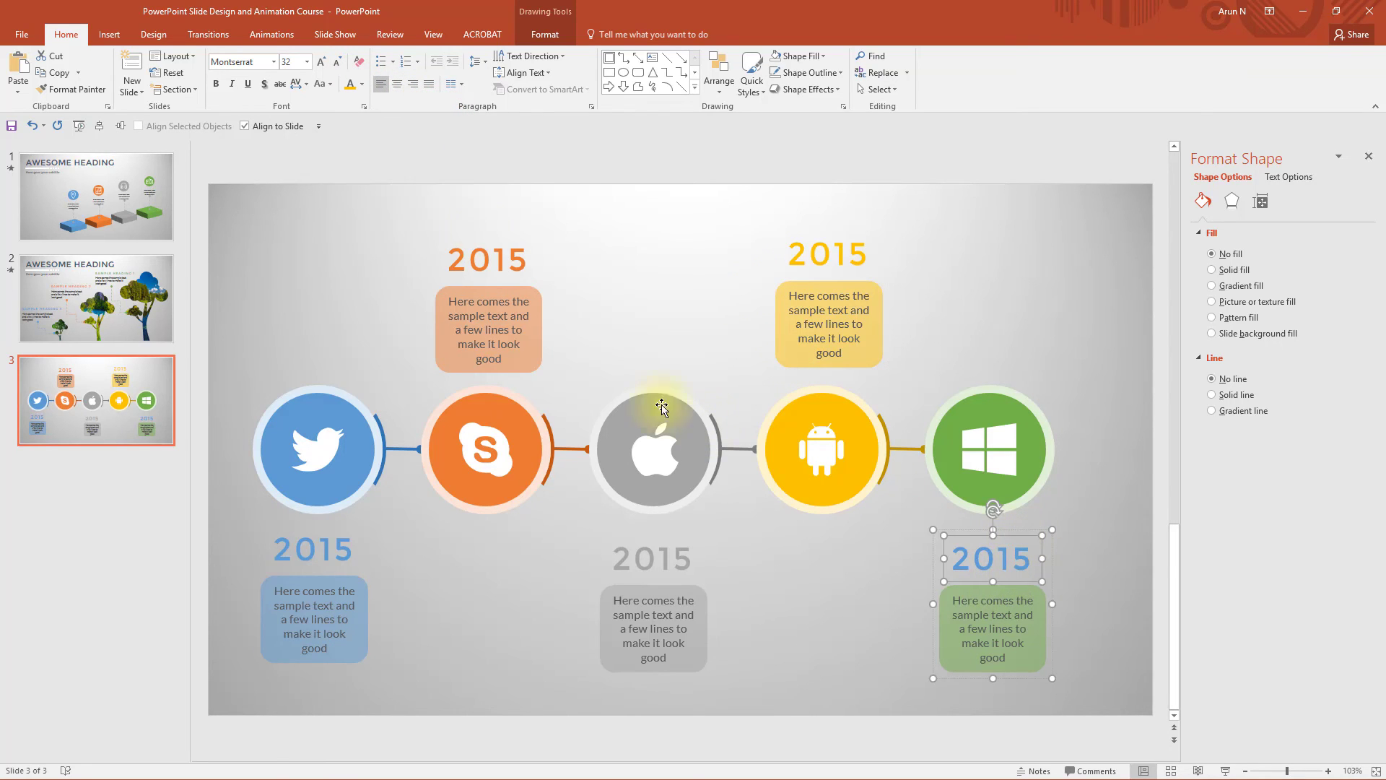
pyautogui.click(362, 85)
pyautogui.click(458, 117)
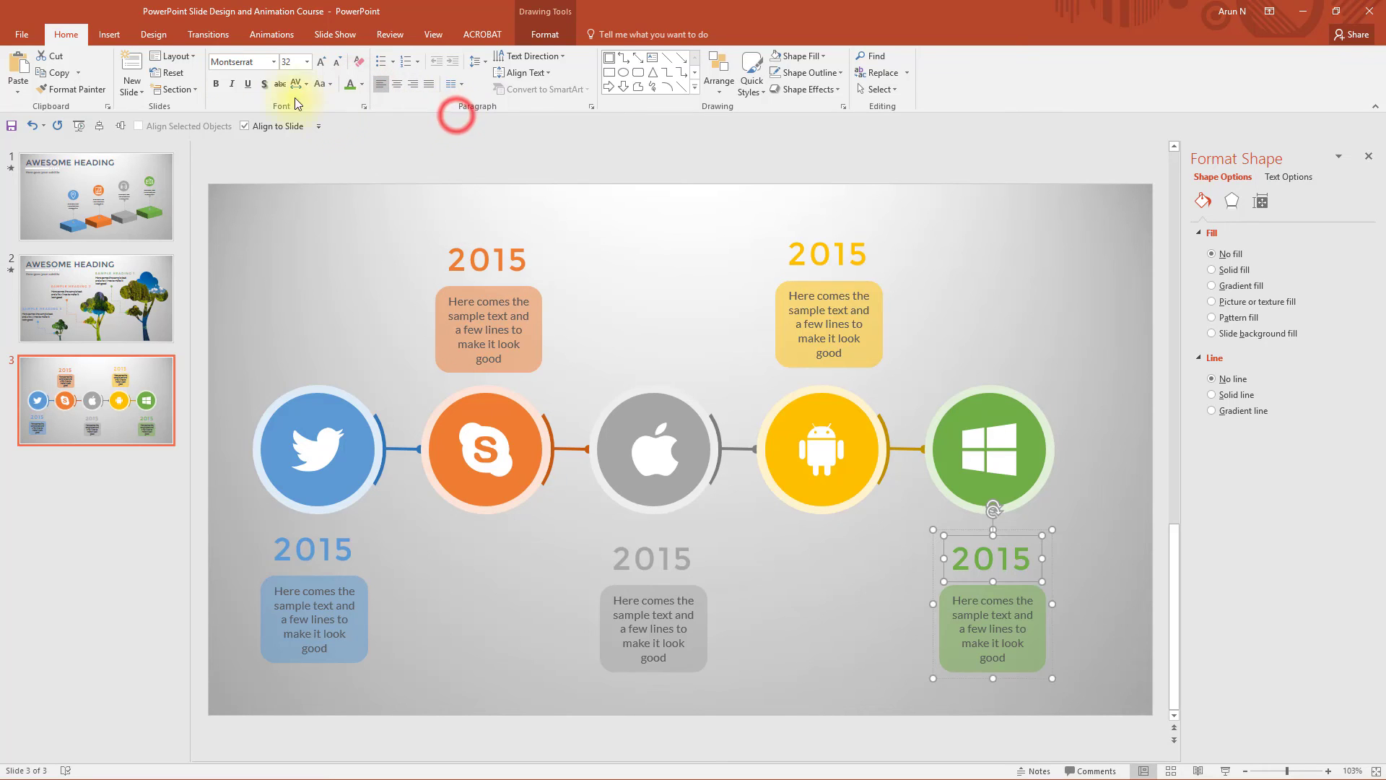
# Step: Preview the Design themes, then end the preview keeping the slide's original grey look
pyautogui.click(167, 36)
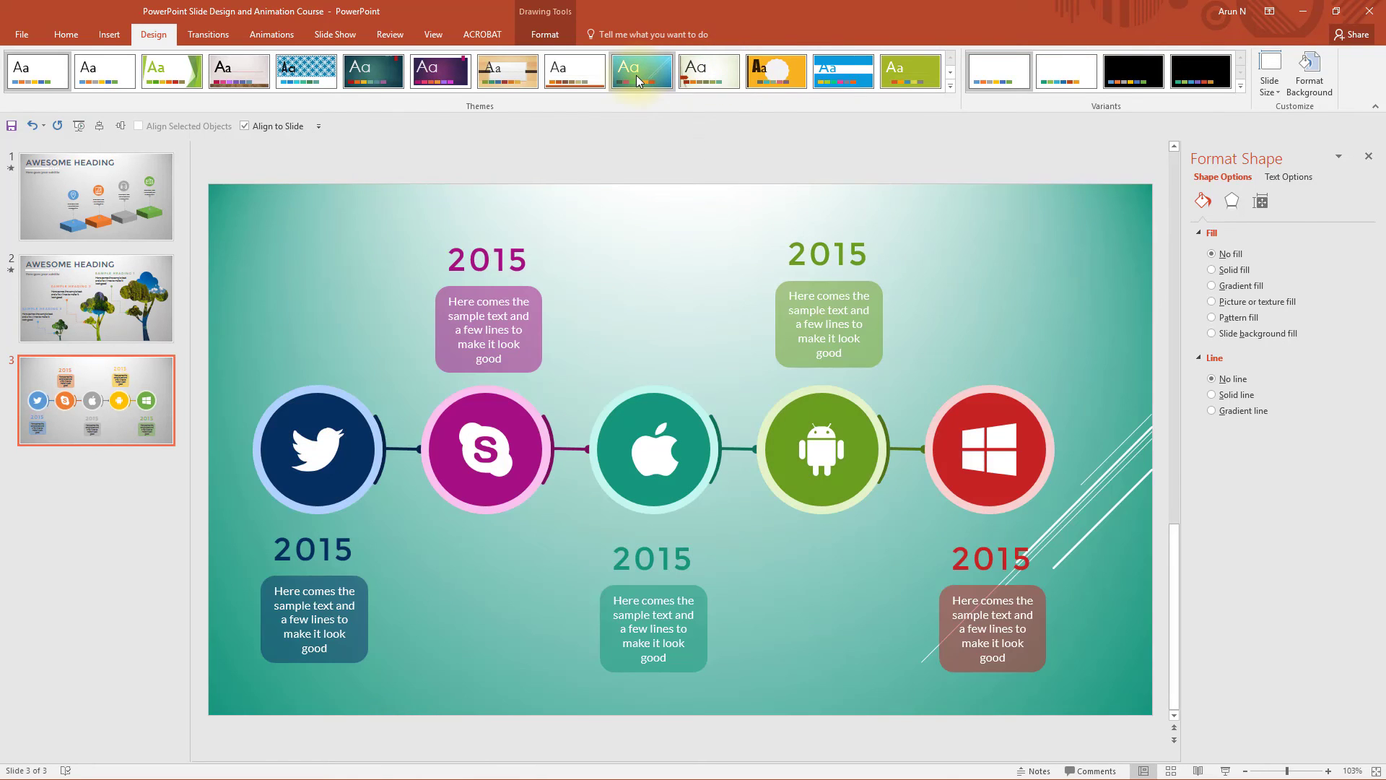
pyautogui.click(1076, 246)
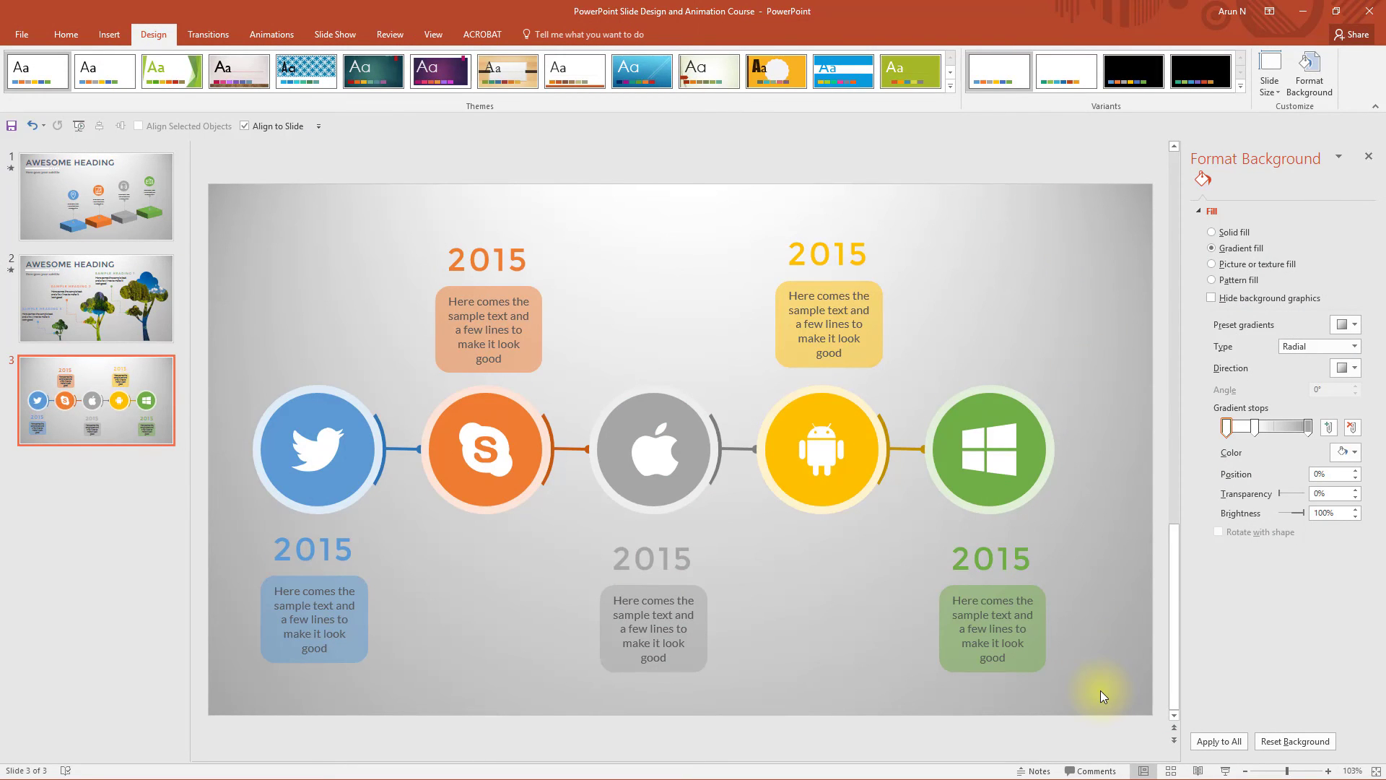
# Step: Group all timeline shapes, shrink them proportionally, move them slightly lower, then ungroup
pyautogui.click(115, 275)
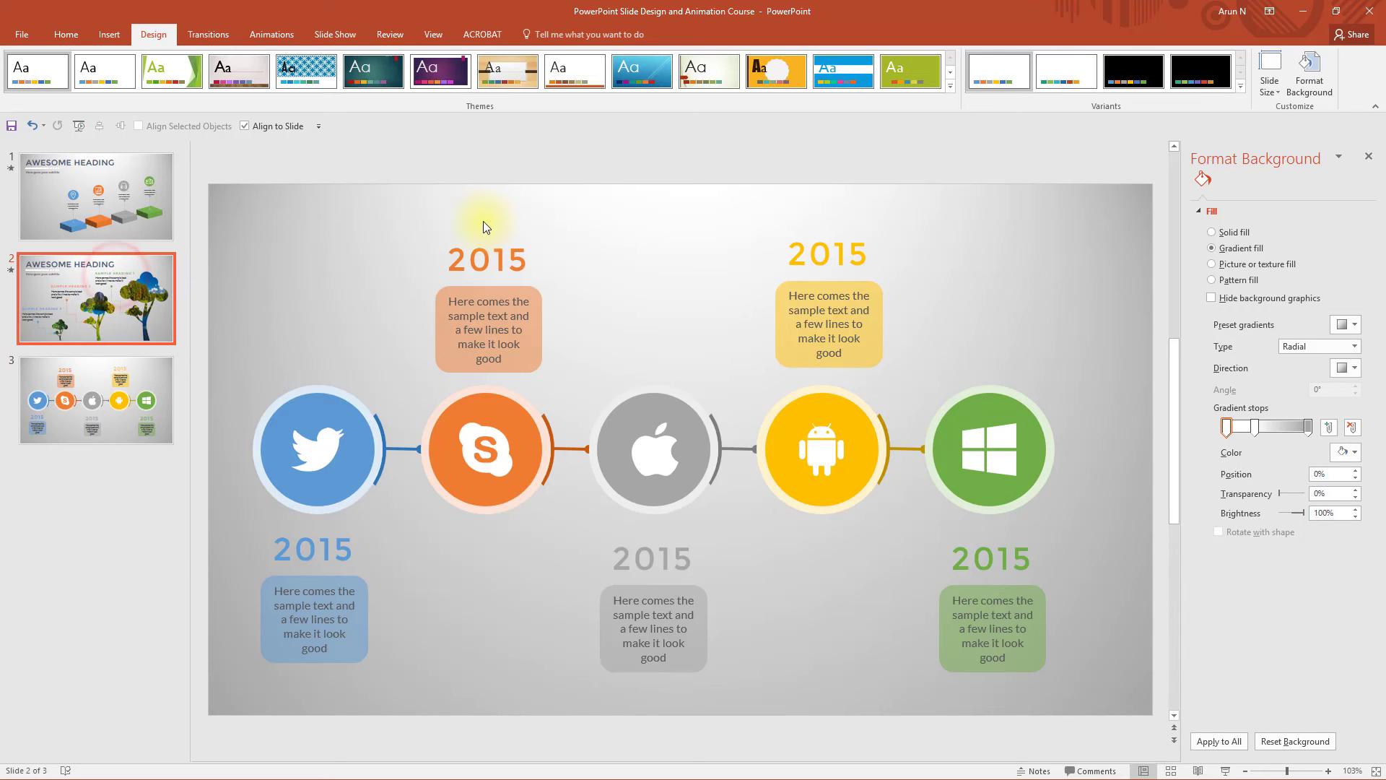
pyautogui.click(33, 405)
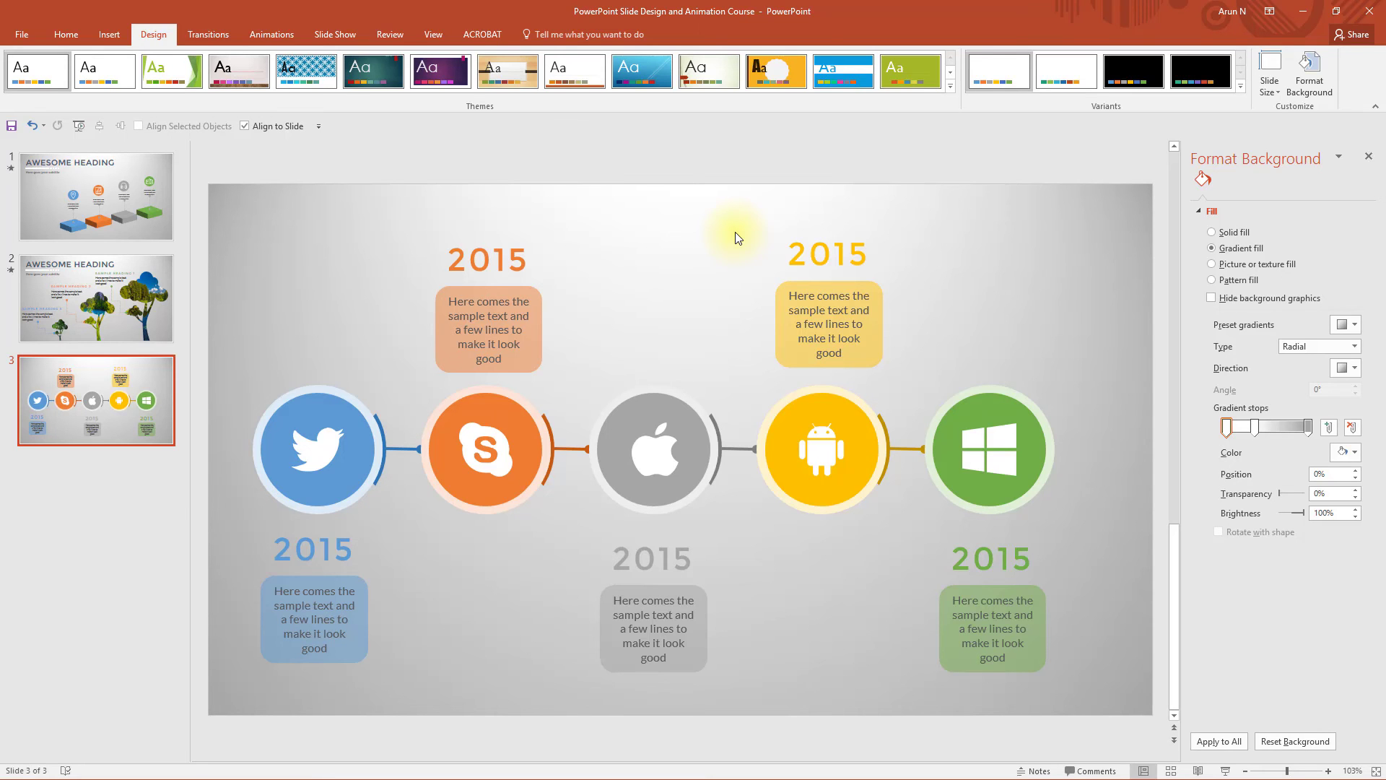
pyautogui.moveTo(1131, 707); pyautogui.dragTo(198, 187)
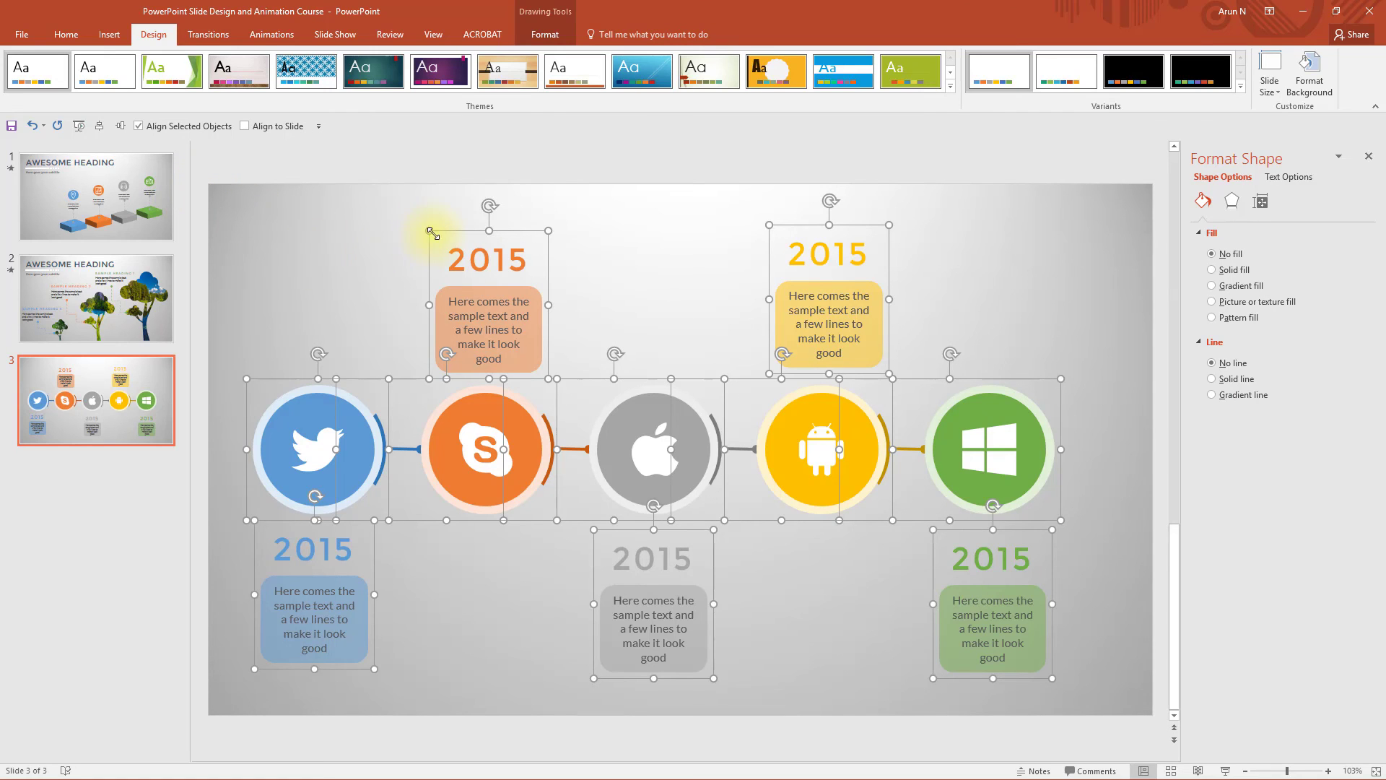
pyautogui.moveTo(430, 231); pyautogui.dragTo(480, 274)
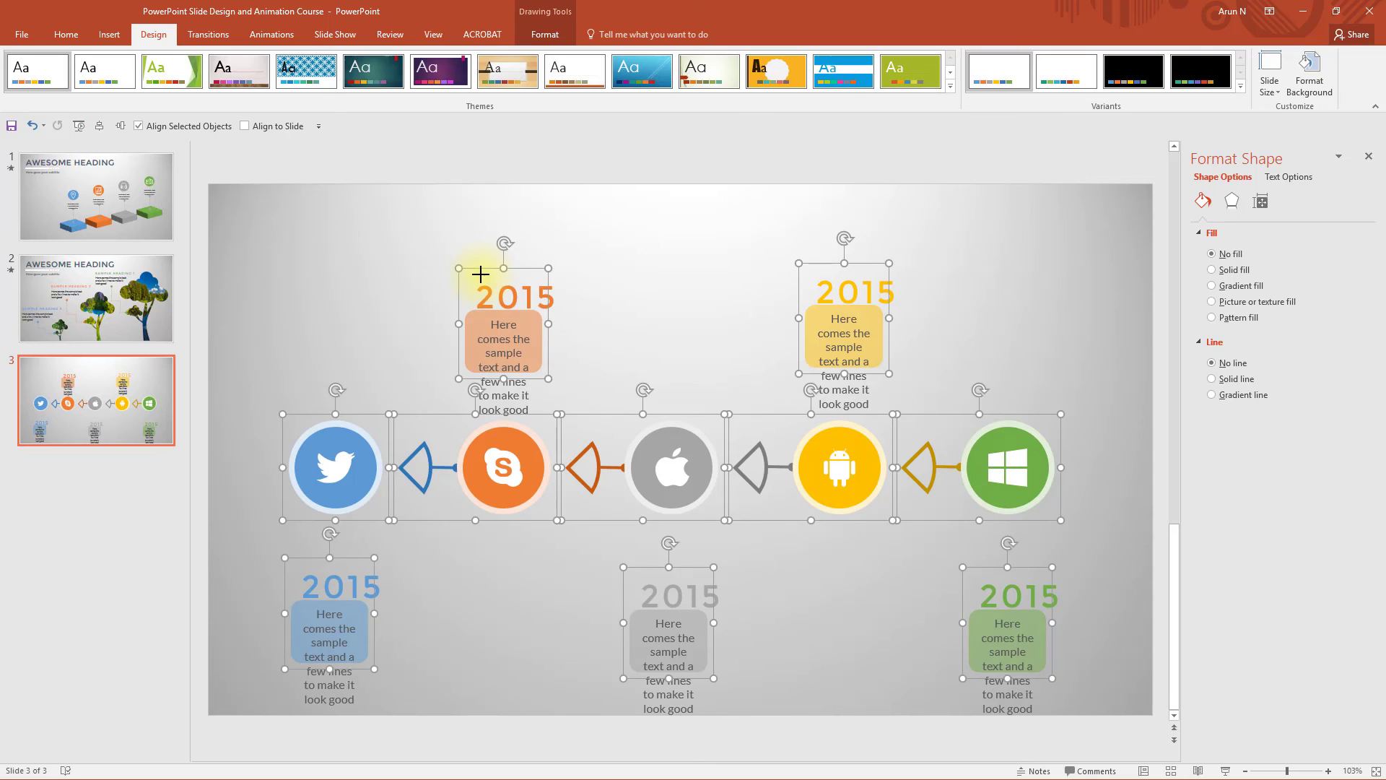
pyautogui.hotkey('ctrl', 'z')
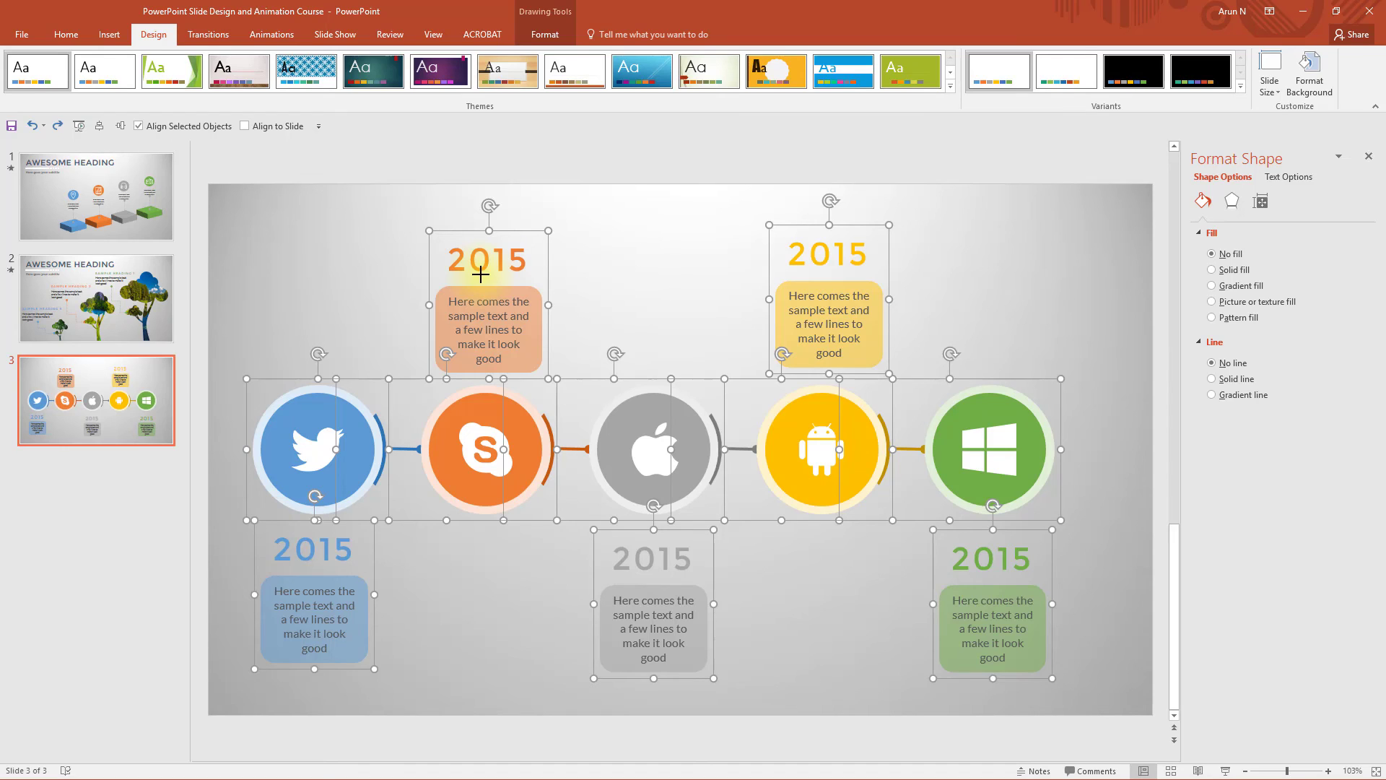
pyautogui.hotkey('ctrl', 'g')
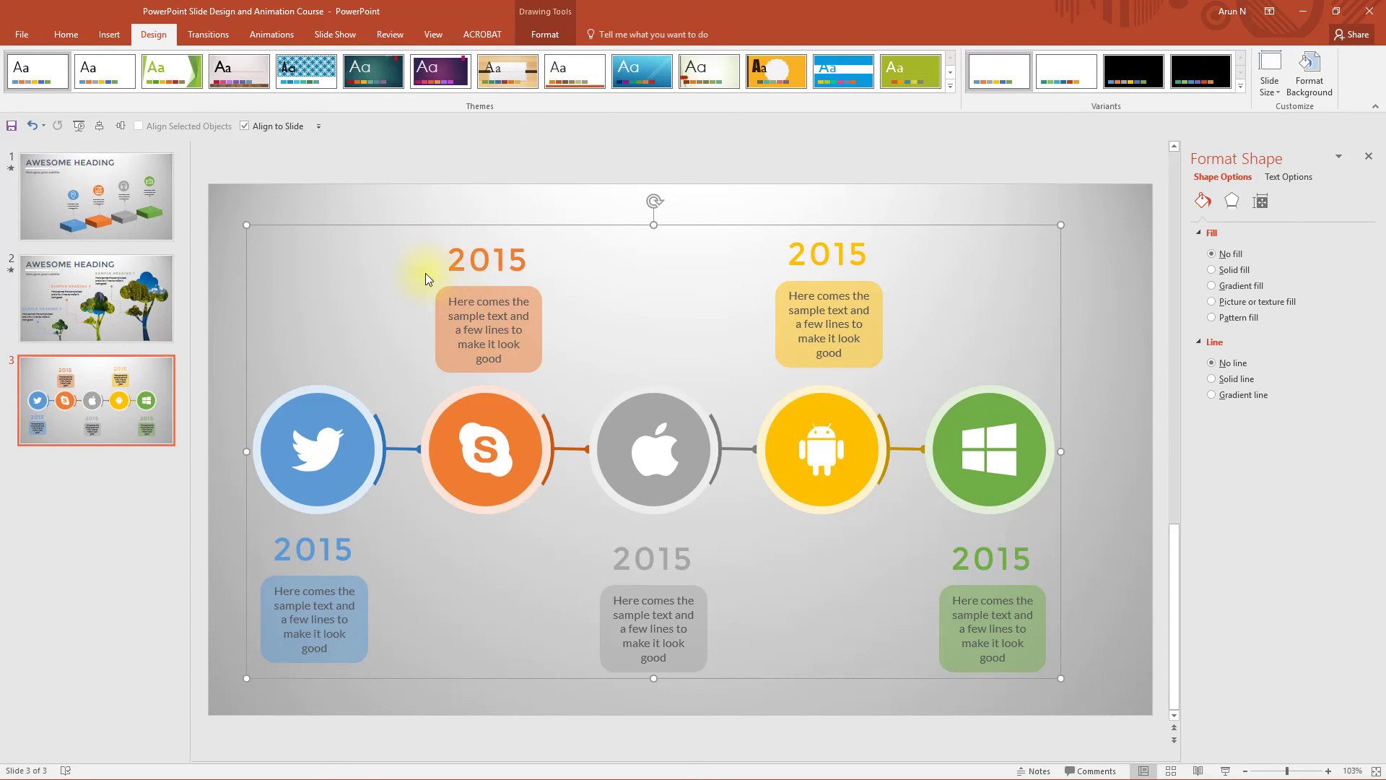
pyautogui.moveTo(243, 222); pyautogui.dragTo(312, 281)
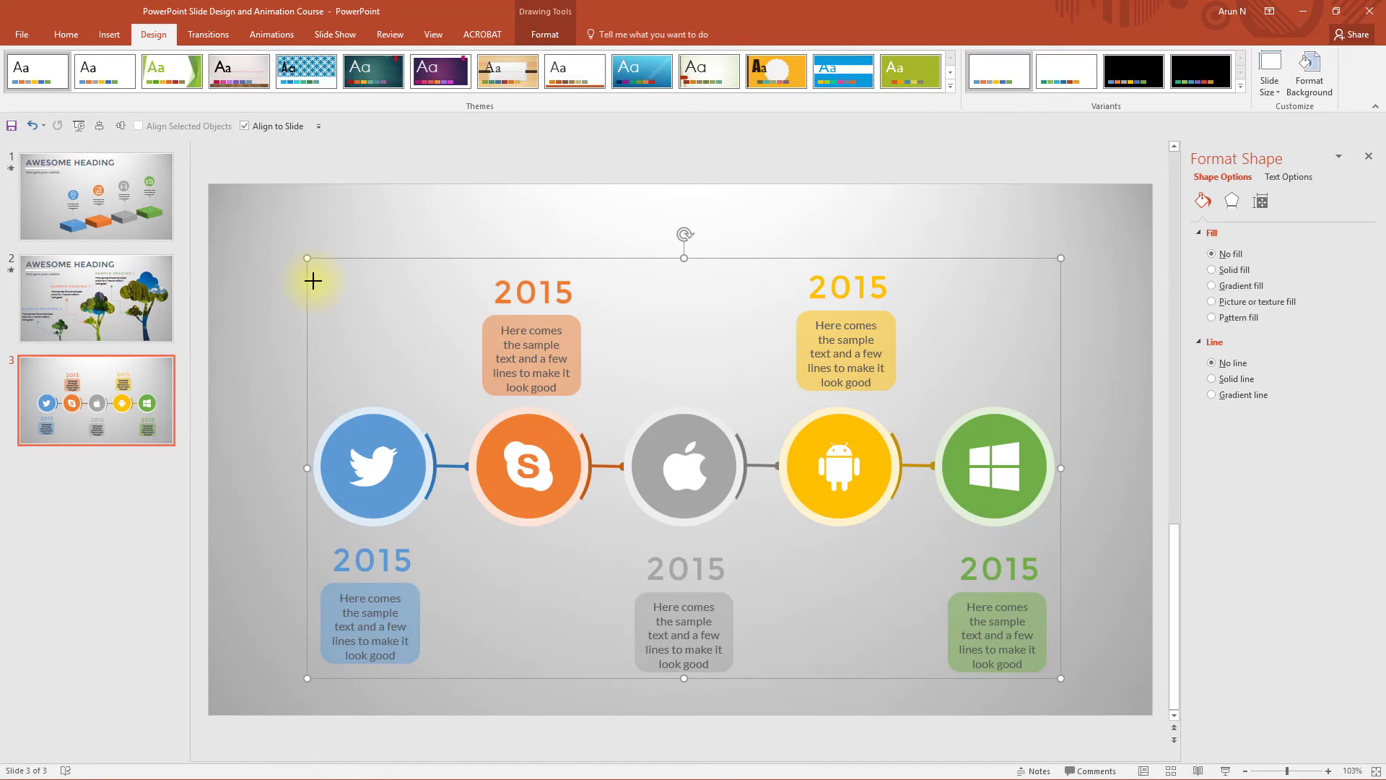
pyautogui.moveTo(582, 259); pyautogui.dragTo(579, 281)
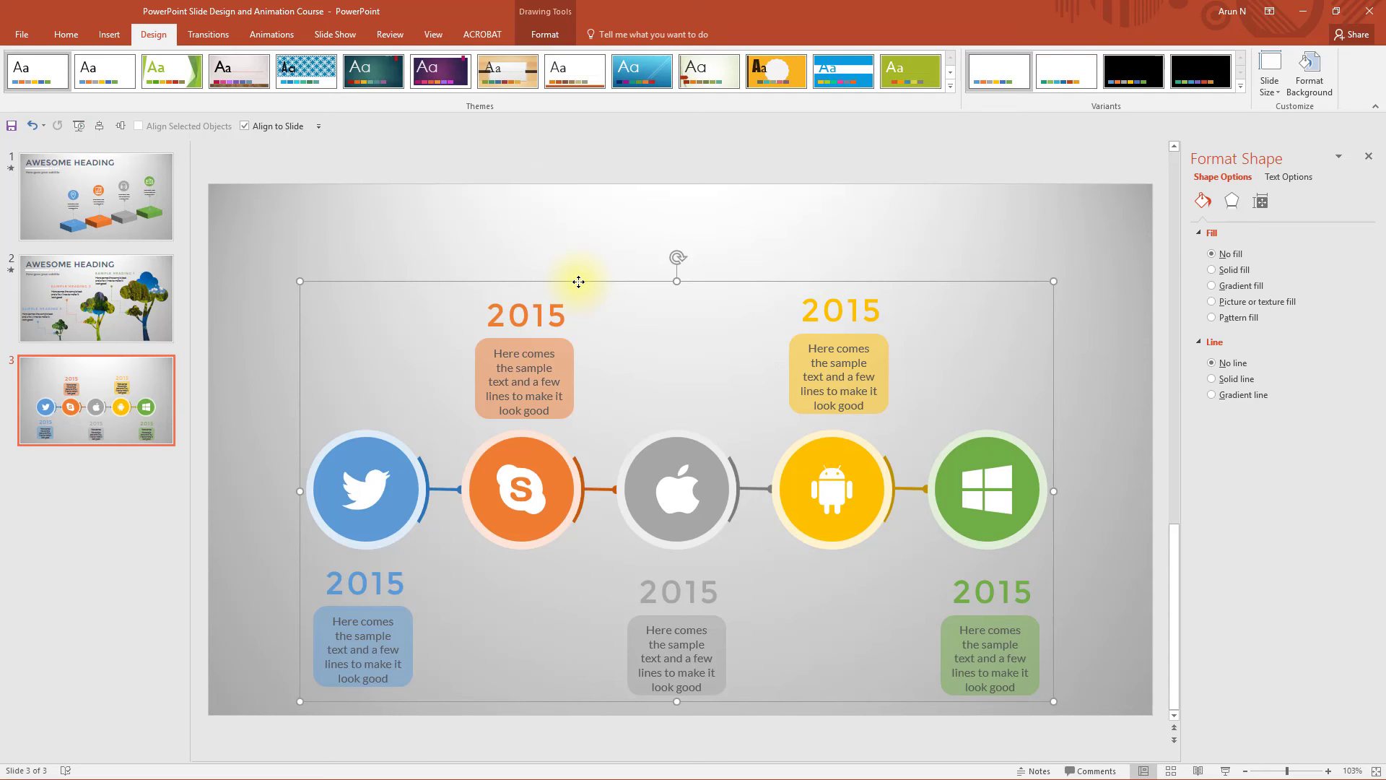
pyautogui.hotkey('ctrl', 'shift', 'g')
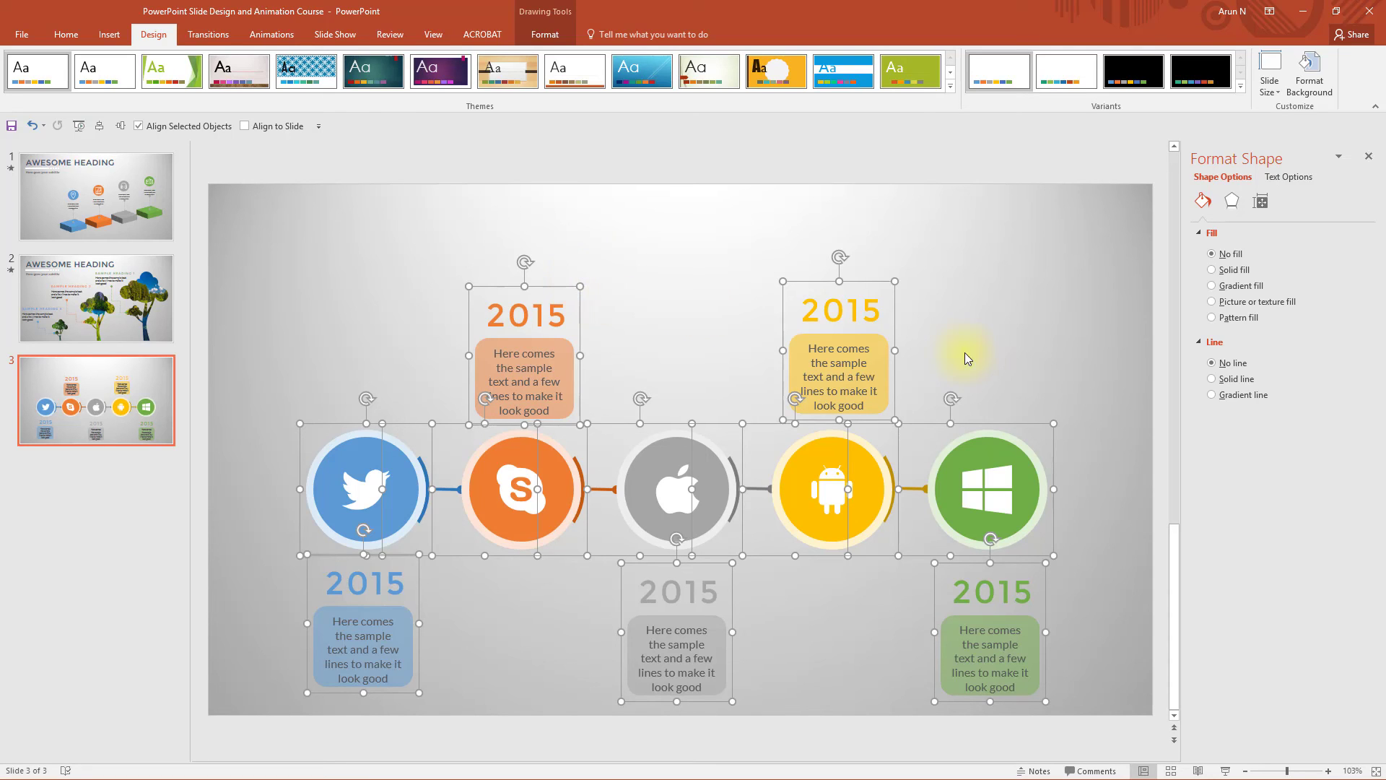
pyautogui.click(1107, 390)
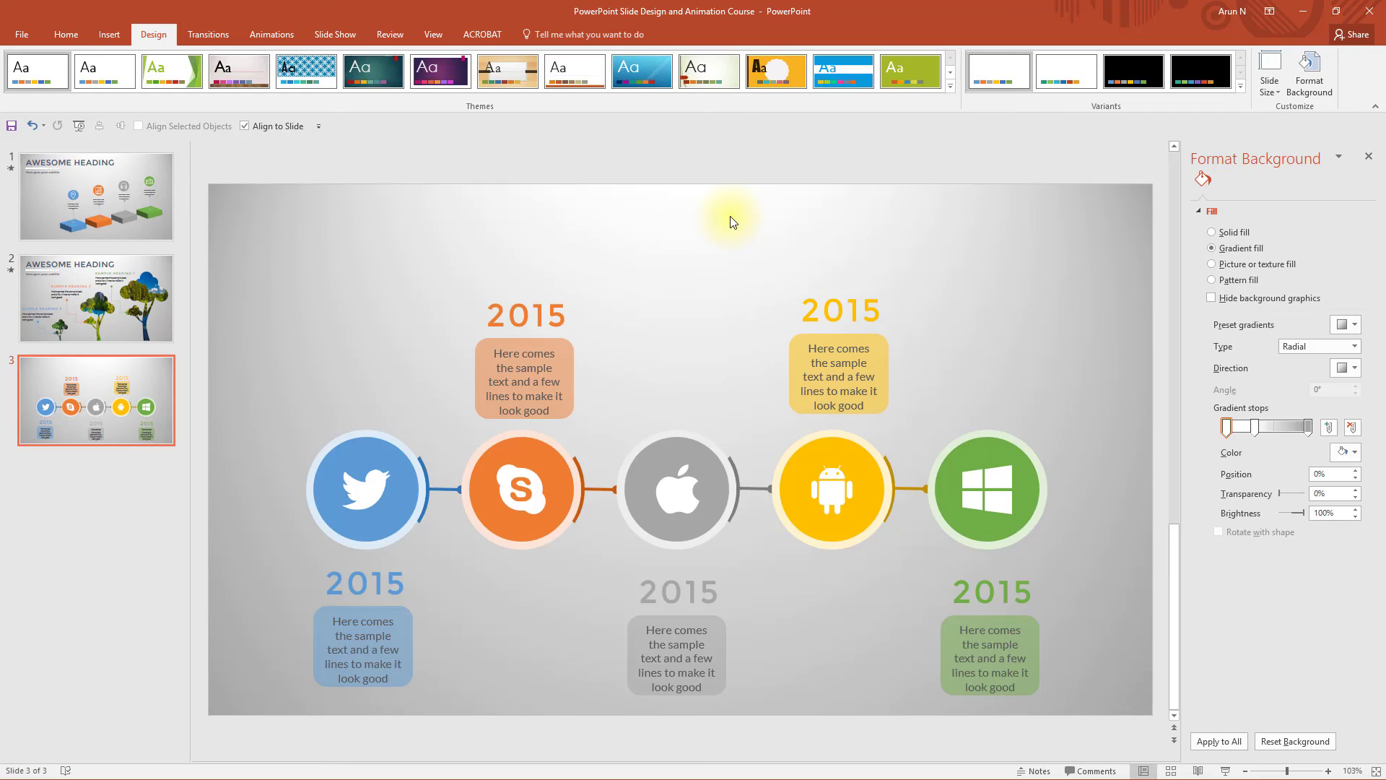
# Step: Copy the 'AWESOME HEADING' title and subtitle from slide 2 and paste them onto slide 3
pyautogui.press('pageup')
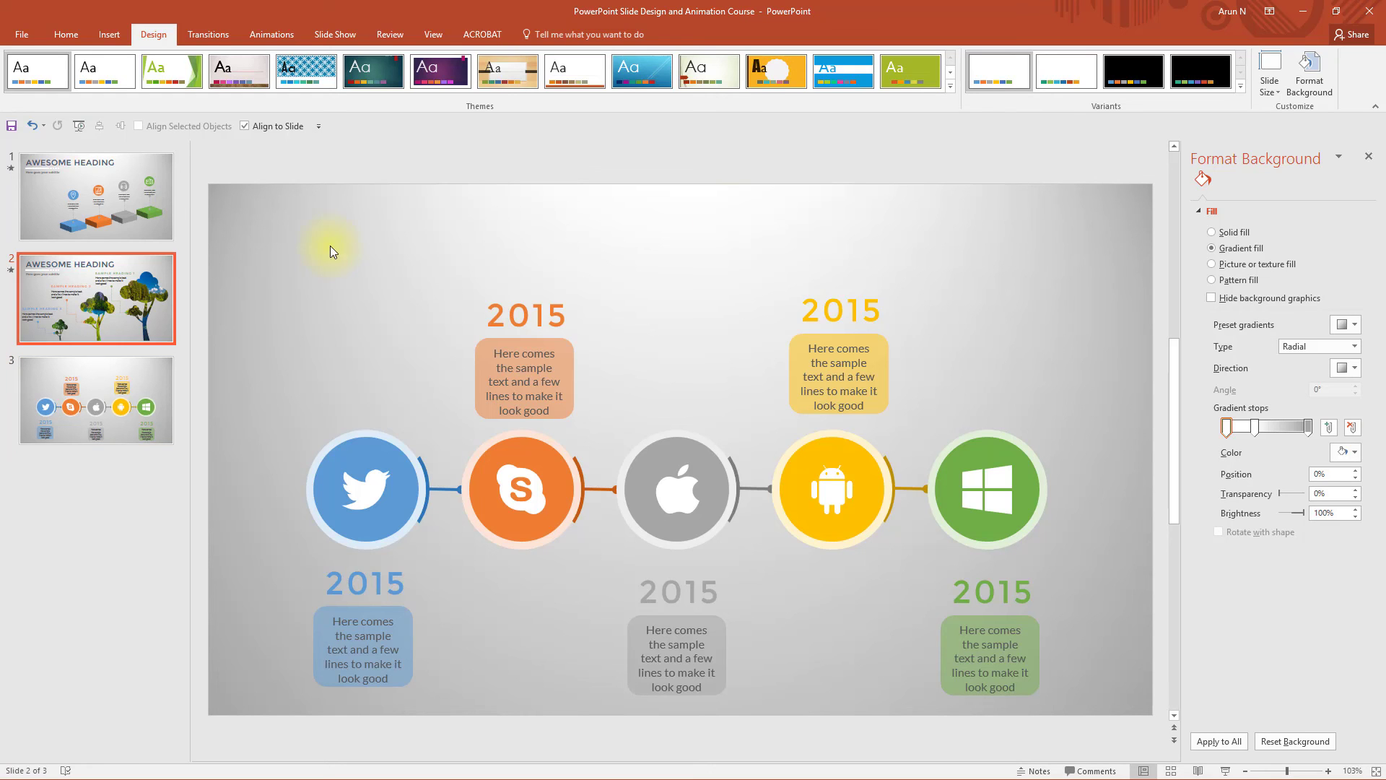
pyautogui.click(396, 246)
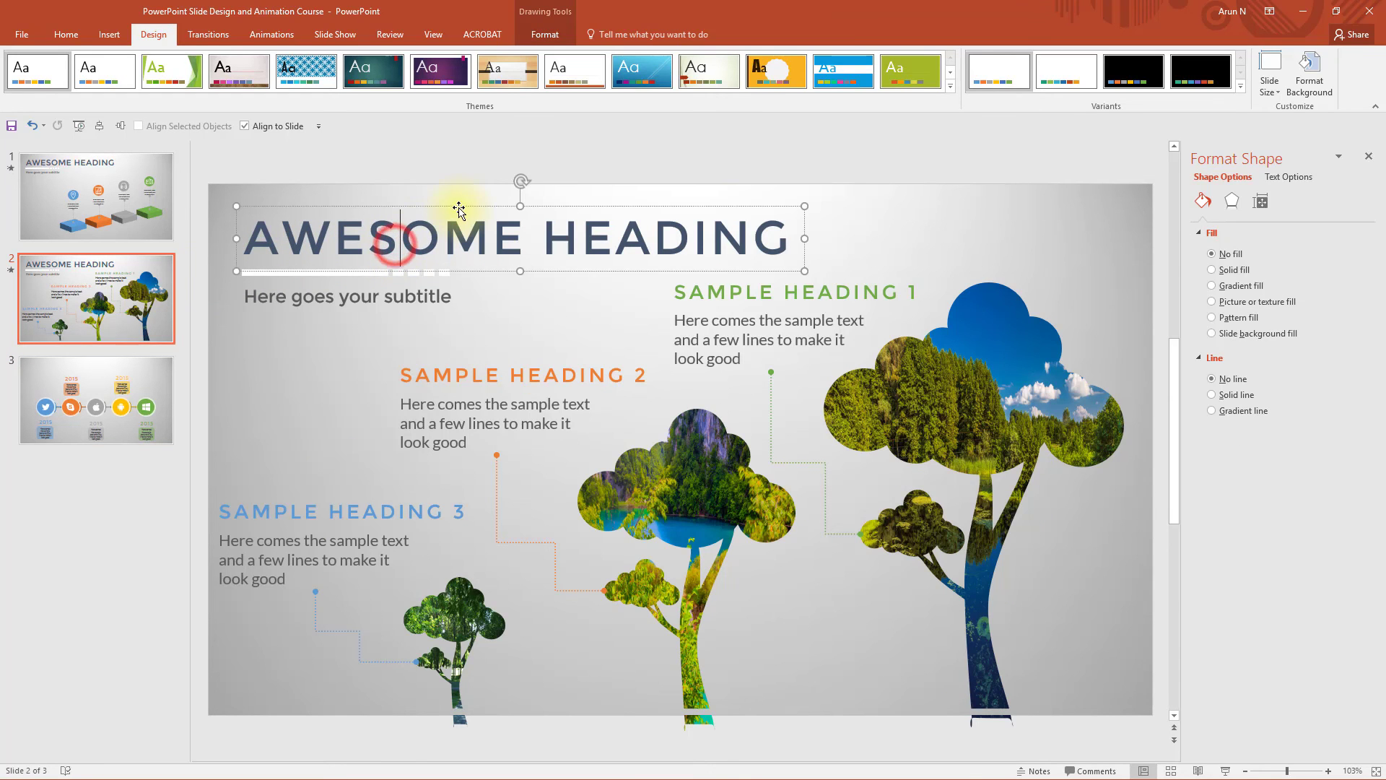
pyautogui.click(458, 206)
pyautogui.keyDown('shift'); pyautogui.click(408, 292); pyautogui.keyUp('shift')
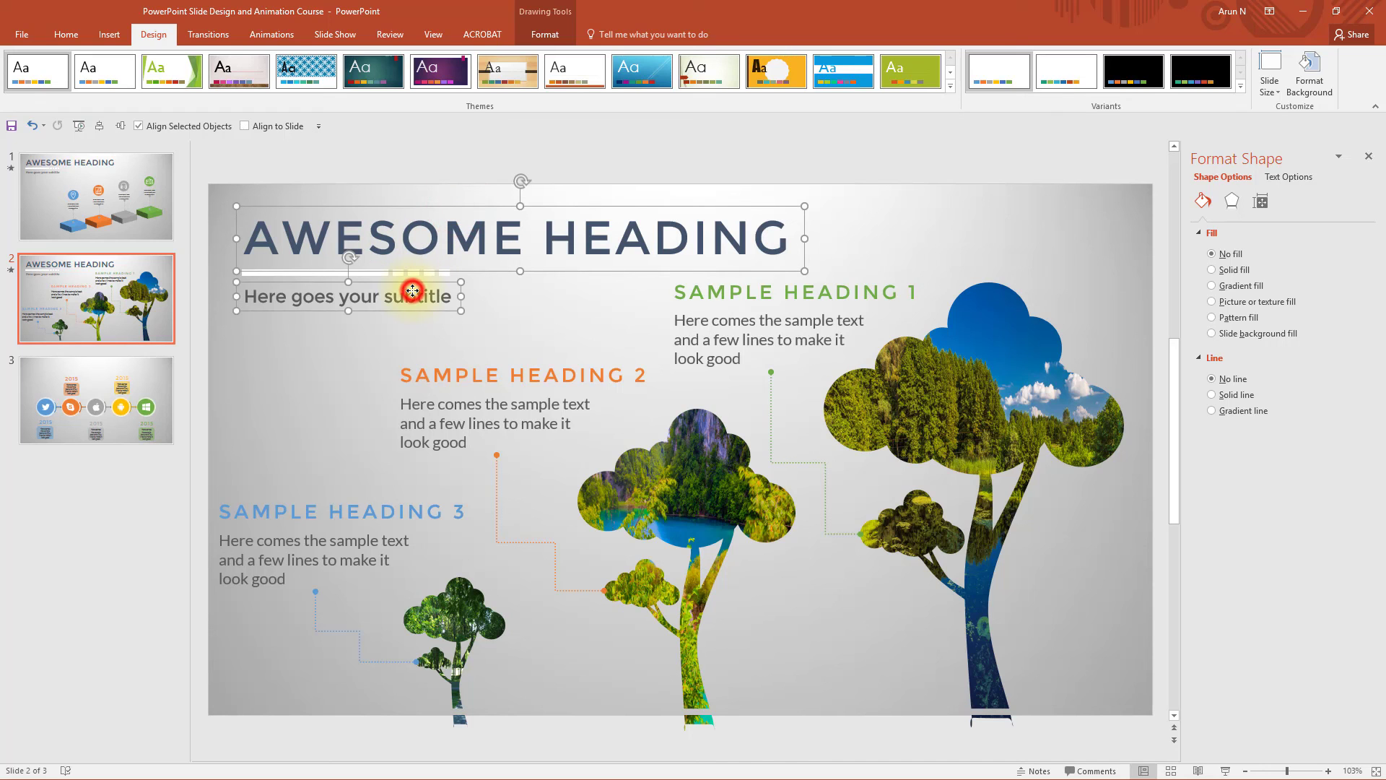
pyautogui.hotkey('ctrl', 'c')
pyautogui.click(131, 421)
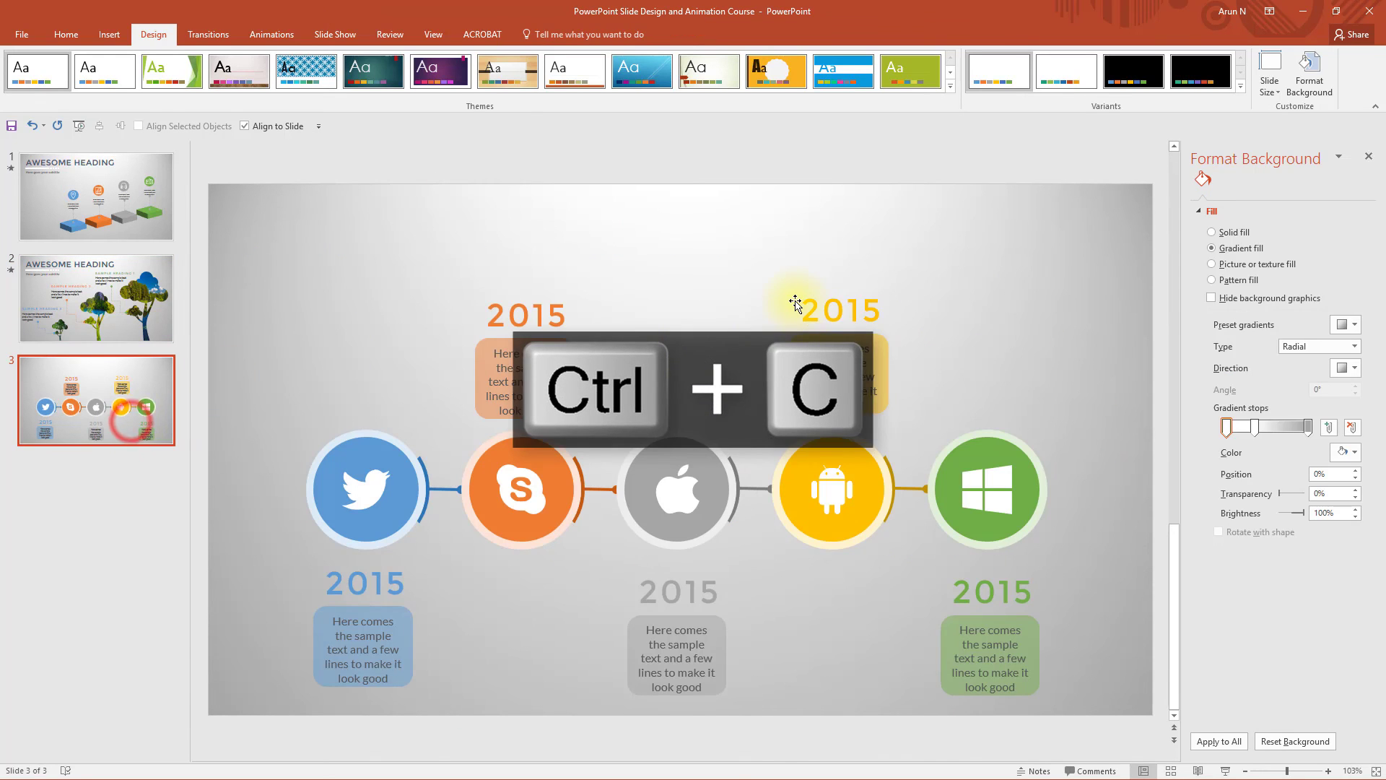
pyautogui.hotkey('ctrl', 'v')
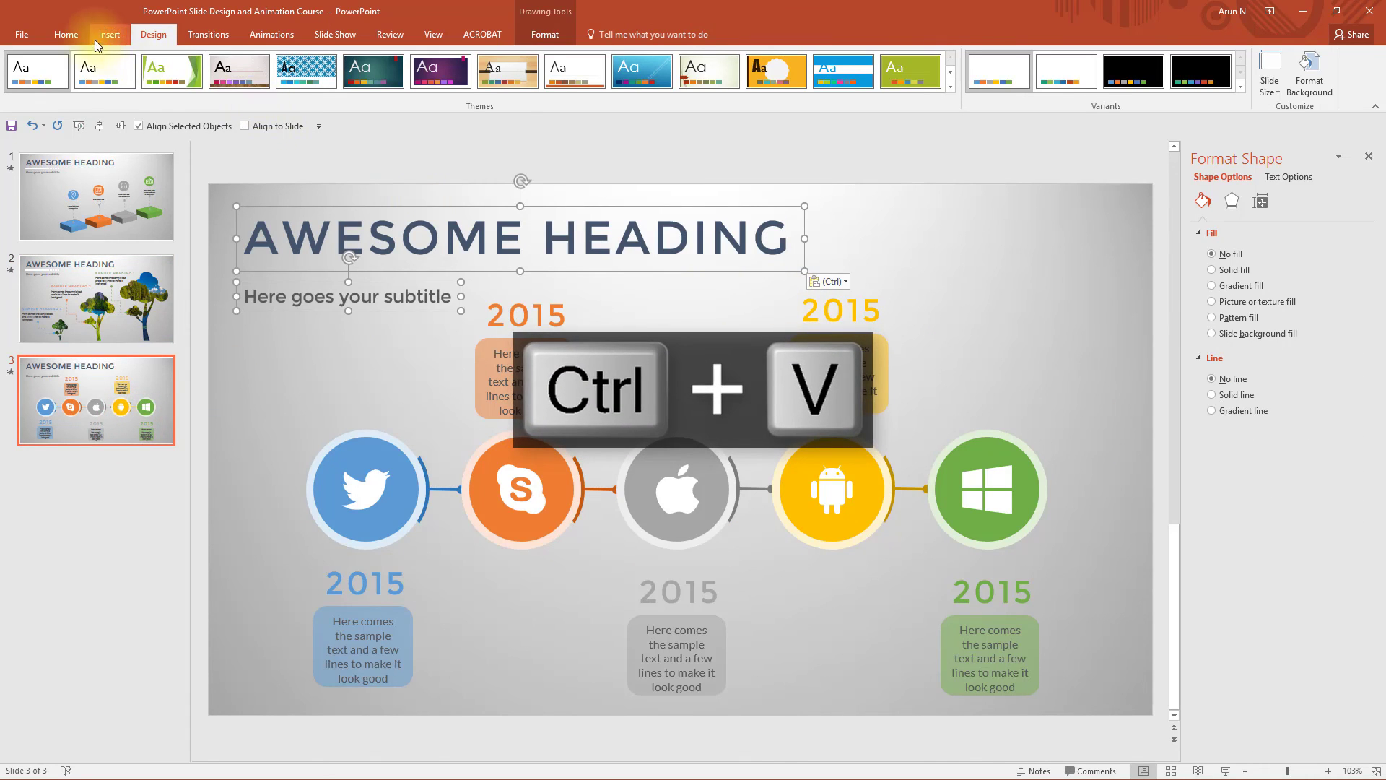
# Step: Centre the heading and subtitle text, align them to the slide's centre, and move them to the top
pyautogui.click(69, 35)
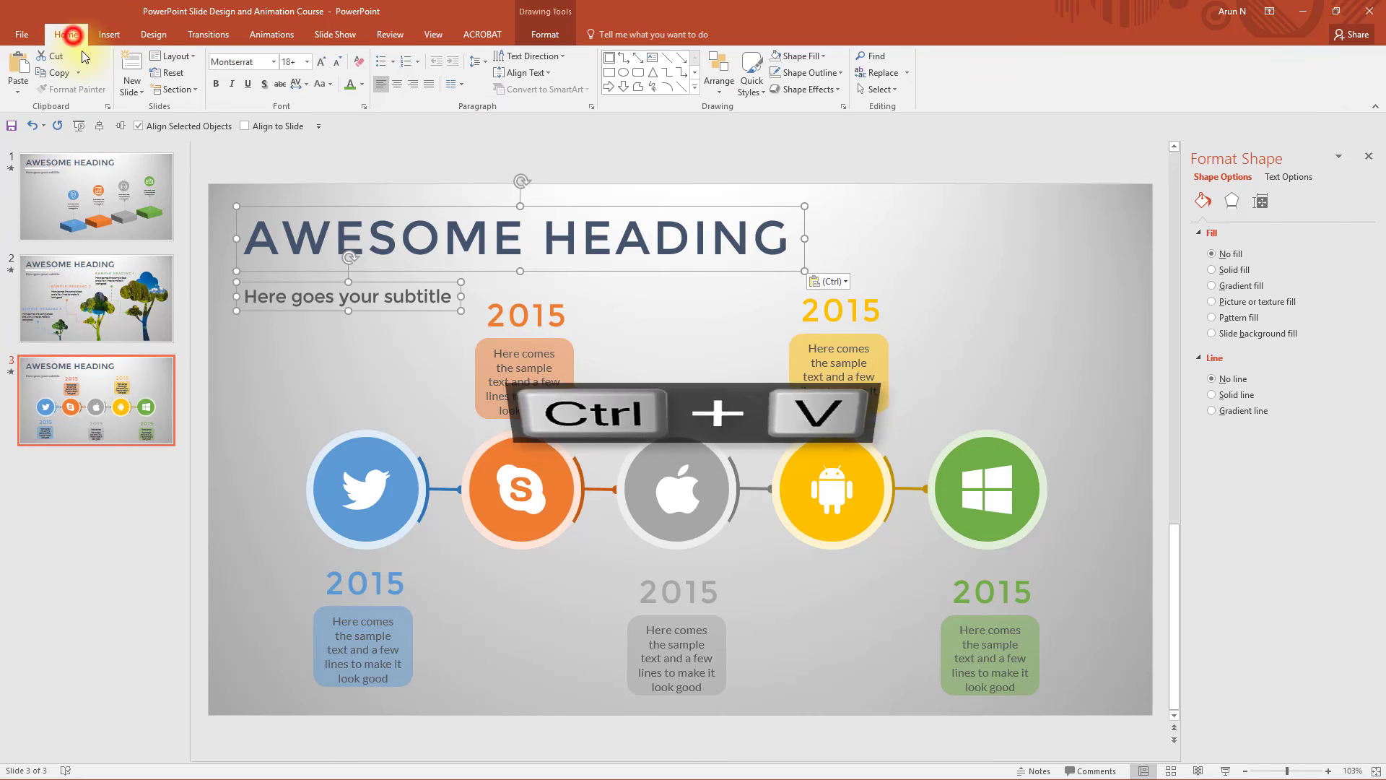
pyautogui.click(396, 85)
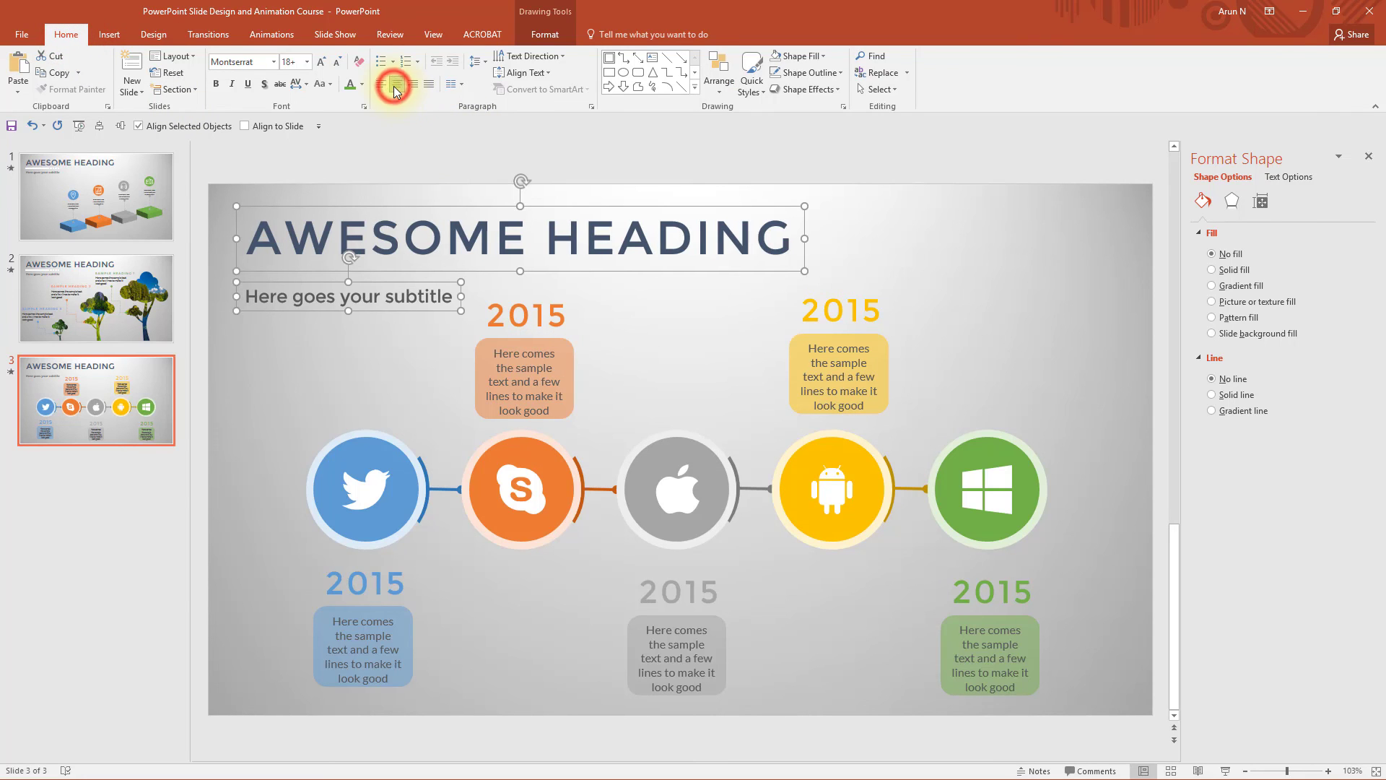
pyautogui.click(270, 128)
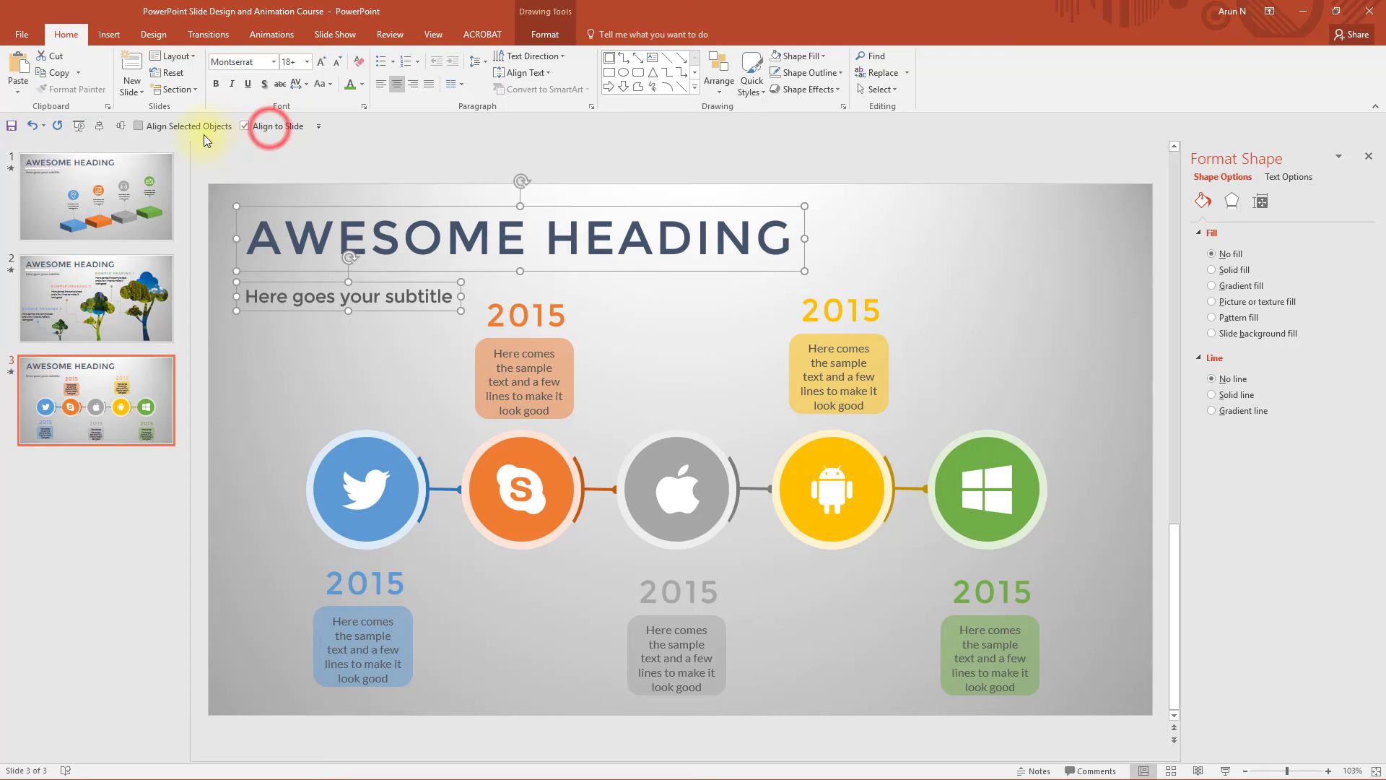
pyautogui.click(100, 127)
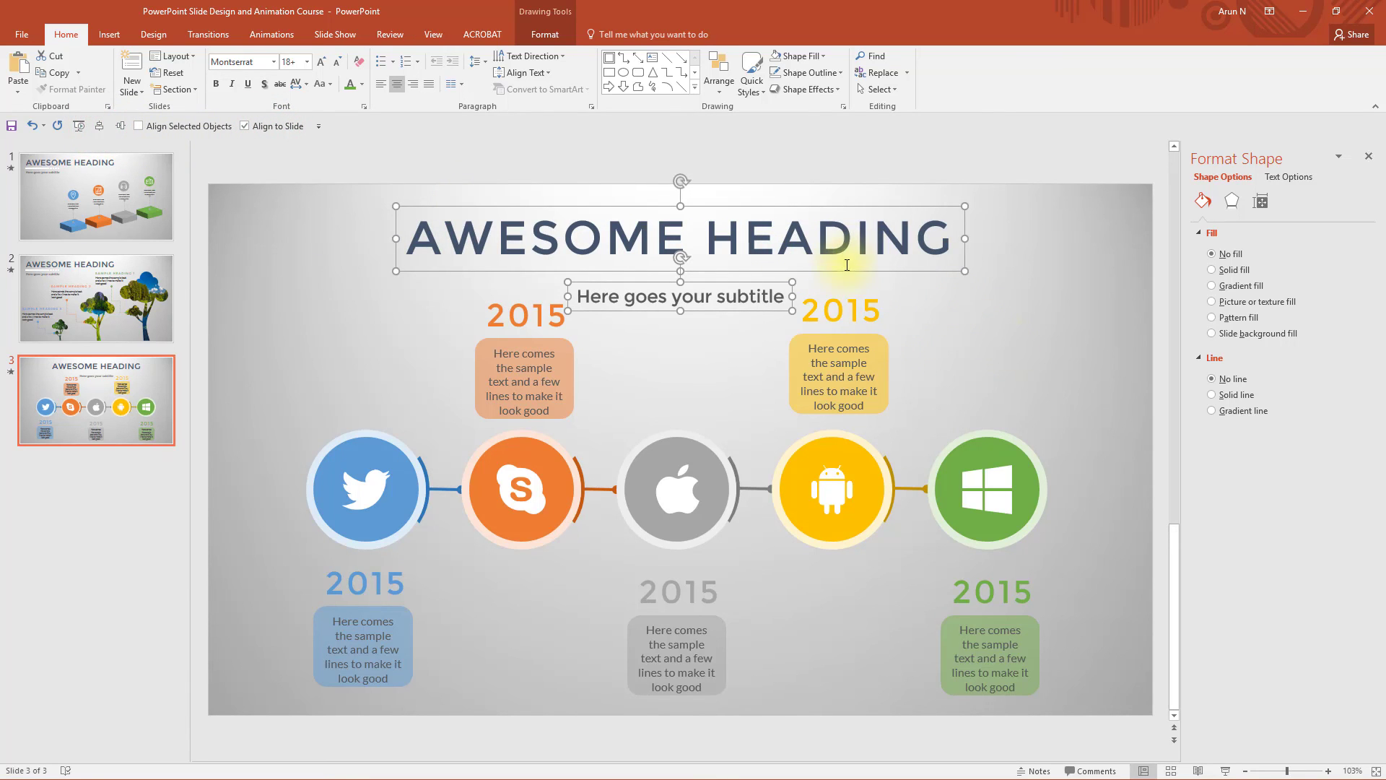
pyautogui.moveTo(848, 271); pyautogui.dragTo(852, 249)
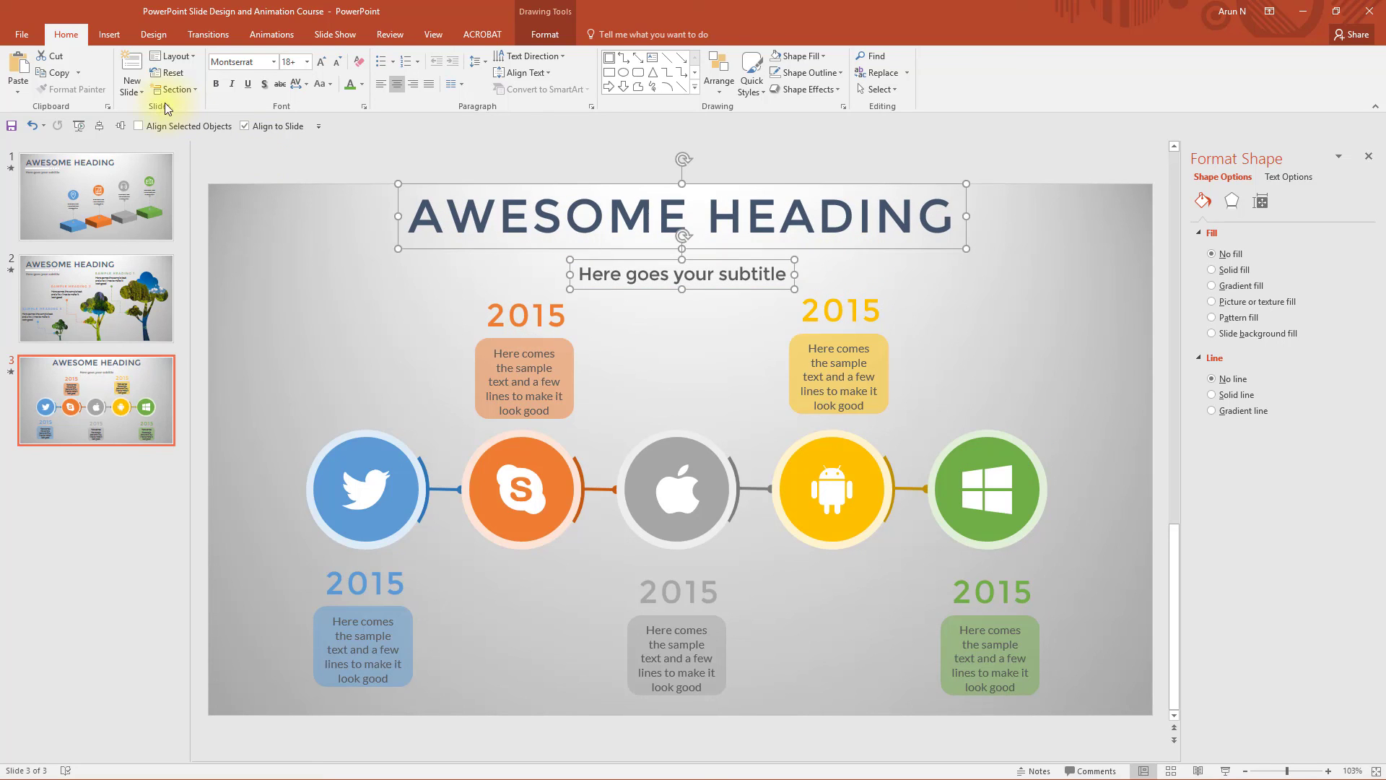
pyautogui.click(102, 124)
# Step: Draw a straight horizontal line just beneath the AWESOME HEADING title
pyautogui.click(986, 311)
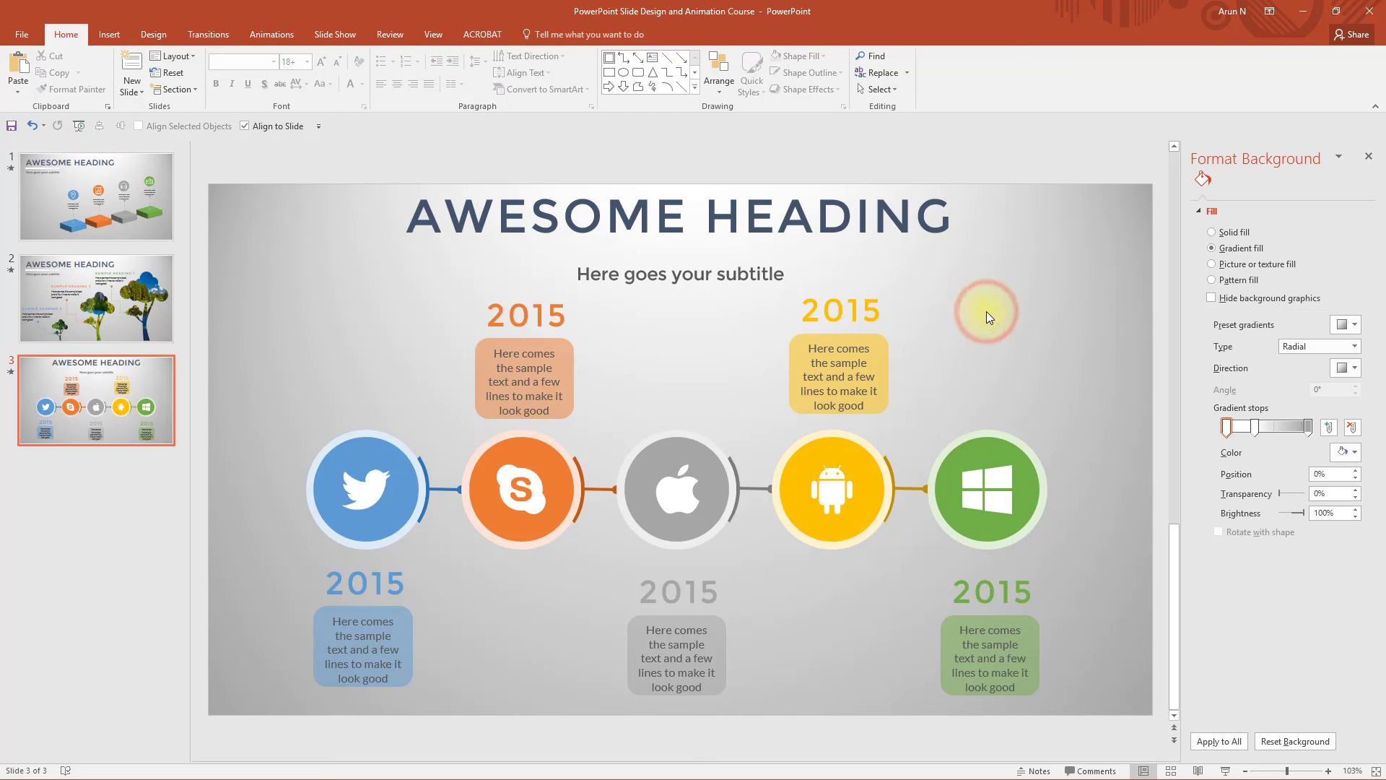
pyautogui.click(111, 36)
pyautogui.click(246, 73)
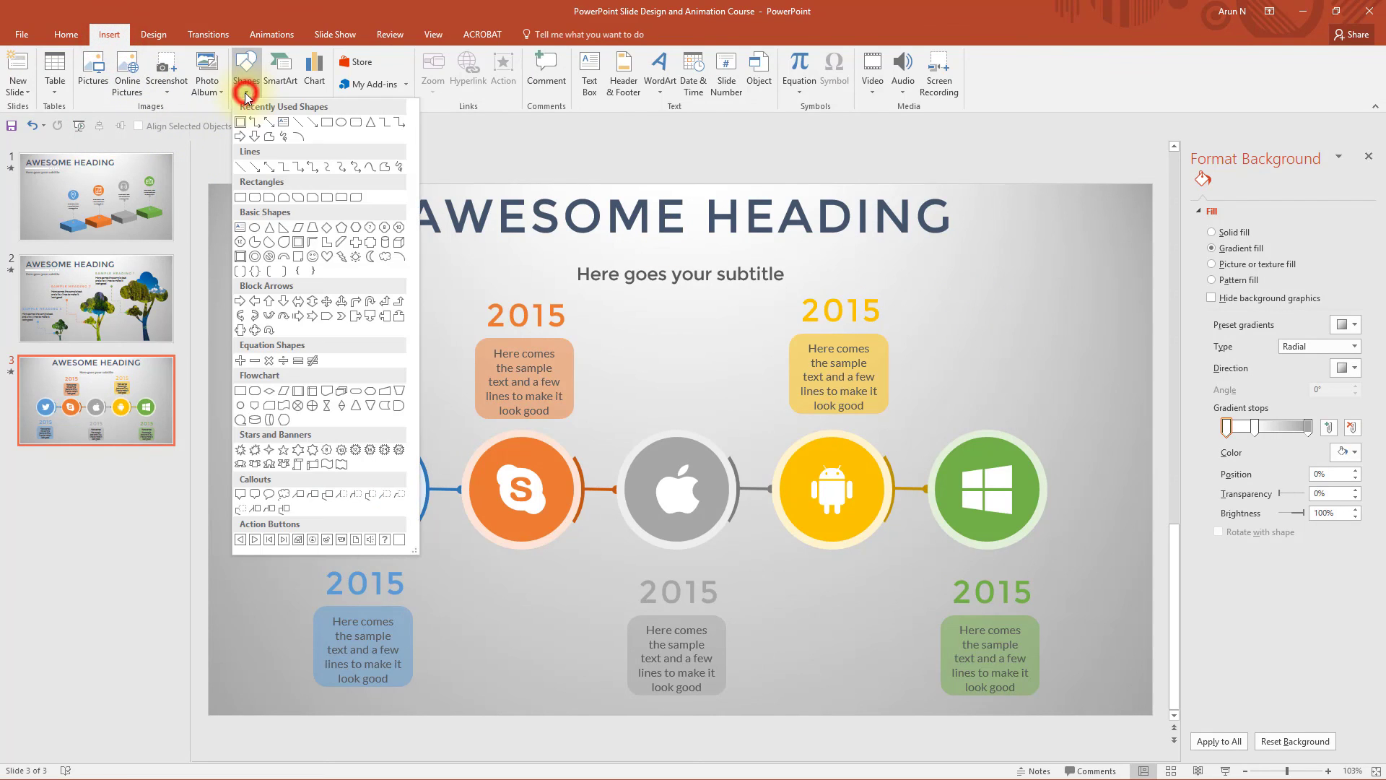
pyautogui.click(299, 124)
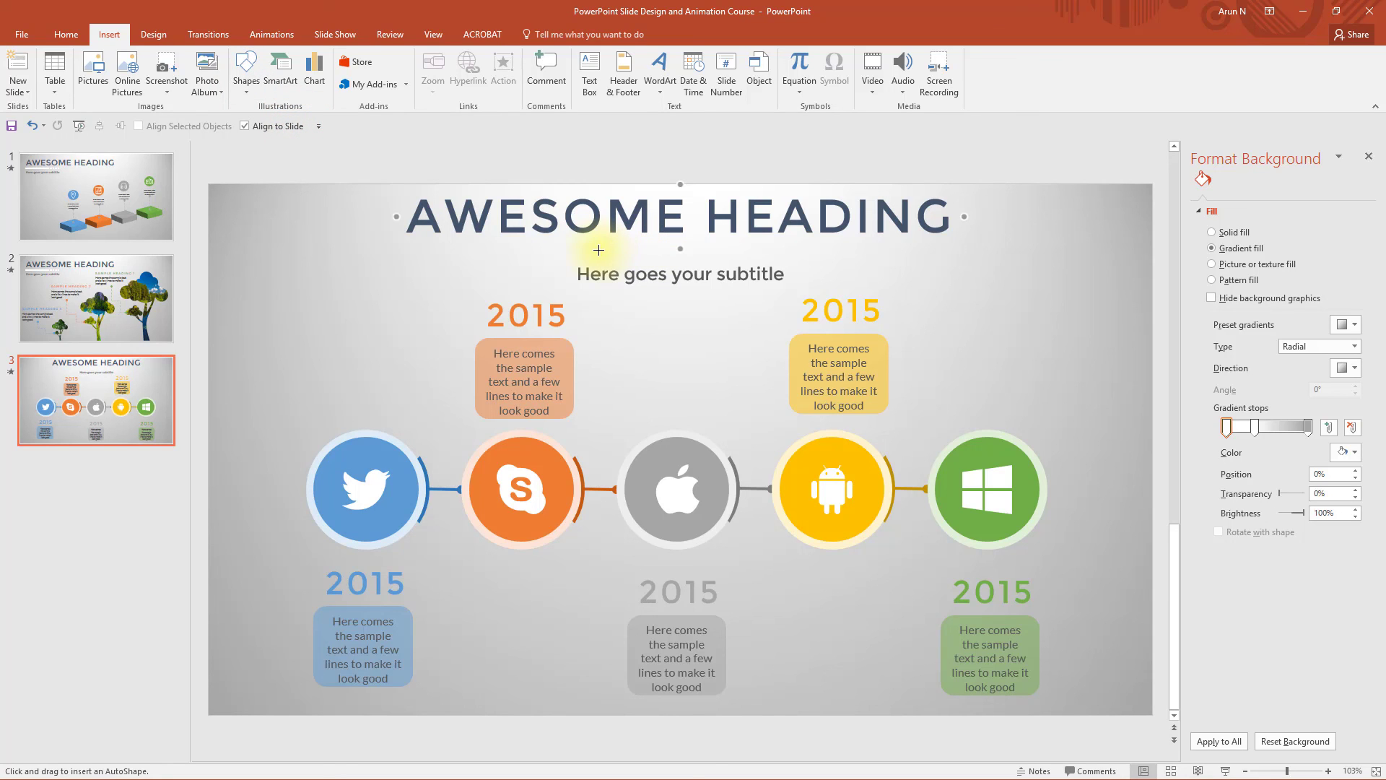
pyautogui.moveTo(598, 250)
pyautogui.mouseDown()
pyautogui.moveTo(783, 251)
pyautogui.moveTo(758, 248)
pyautogui.mouseUp()
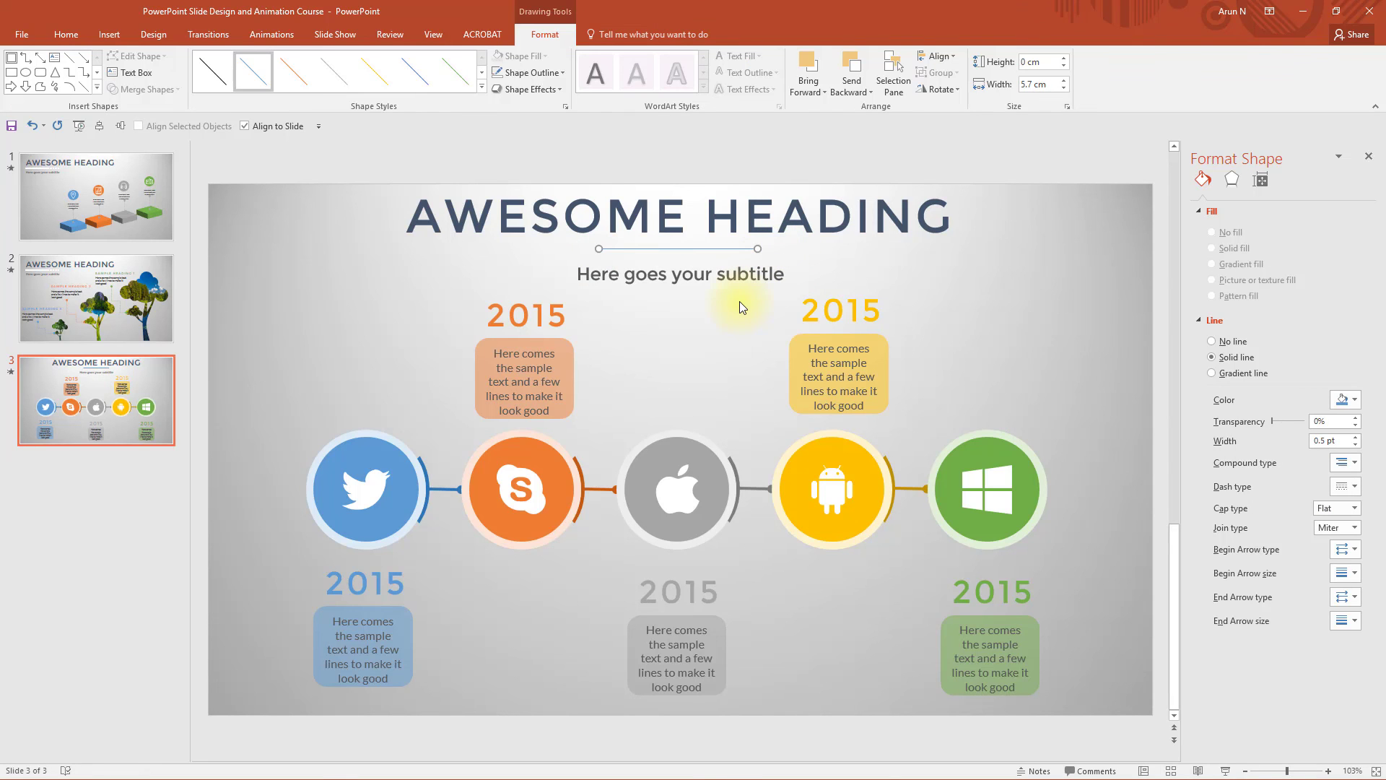
# Step: Give the line a dark theme colour and a 4 pt width
pyautogui.click(1348, 398)
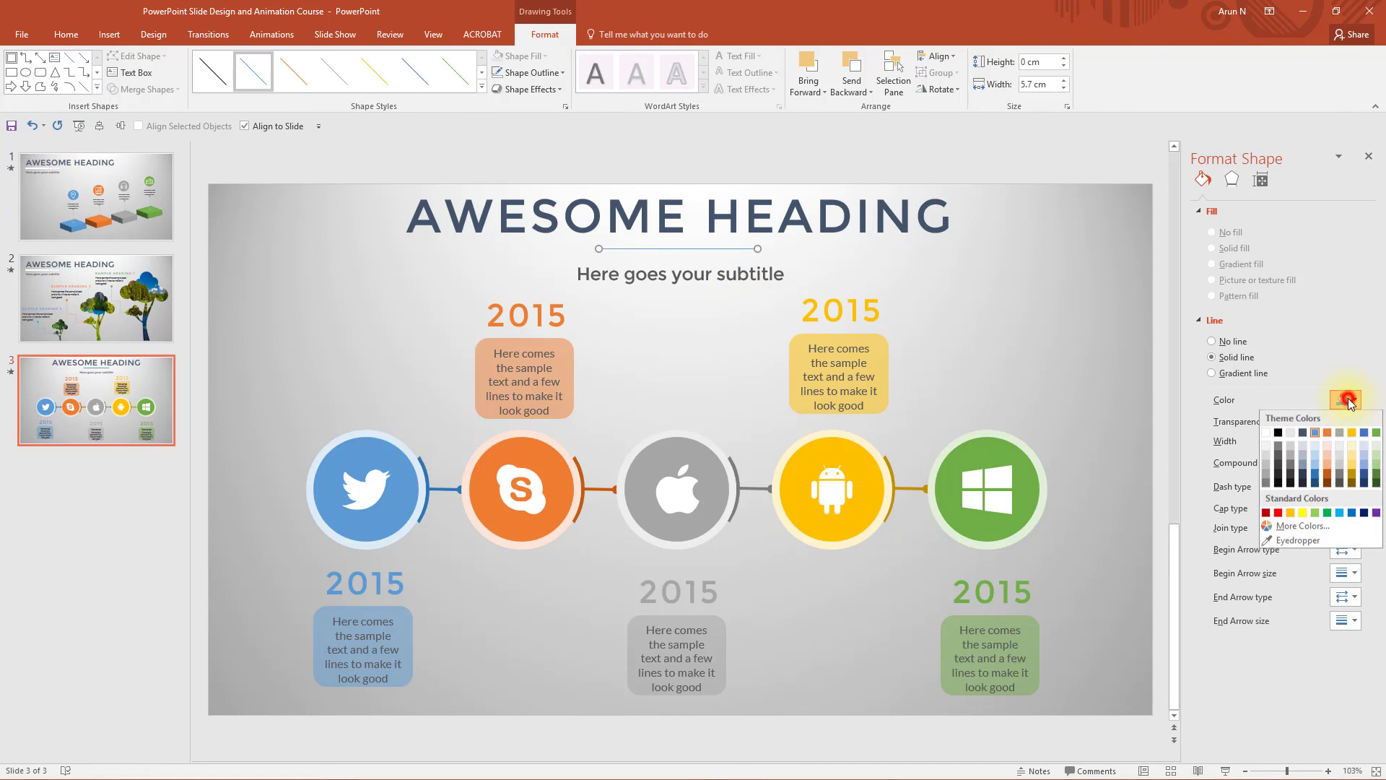
pyautogui.click(1304, 432)
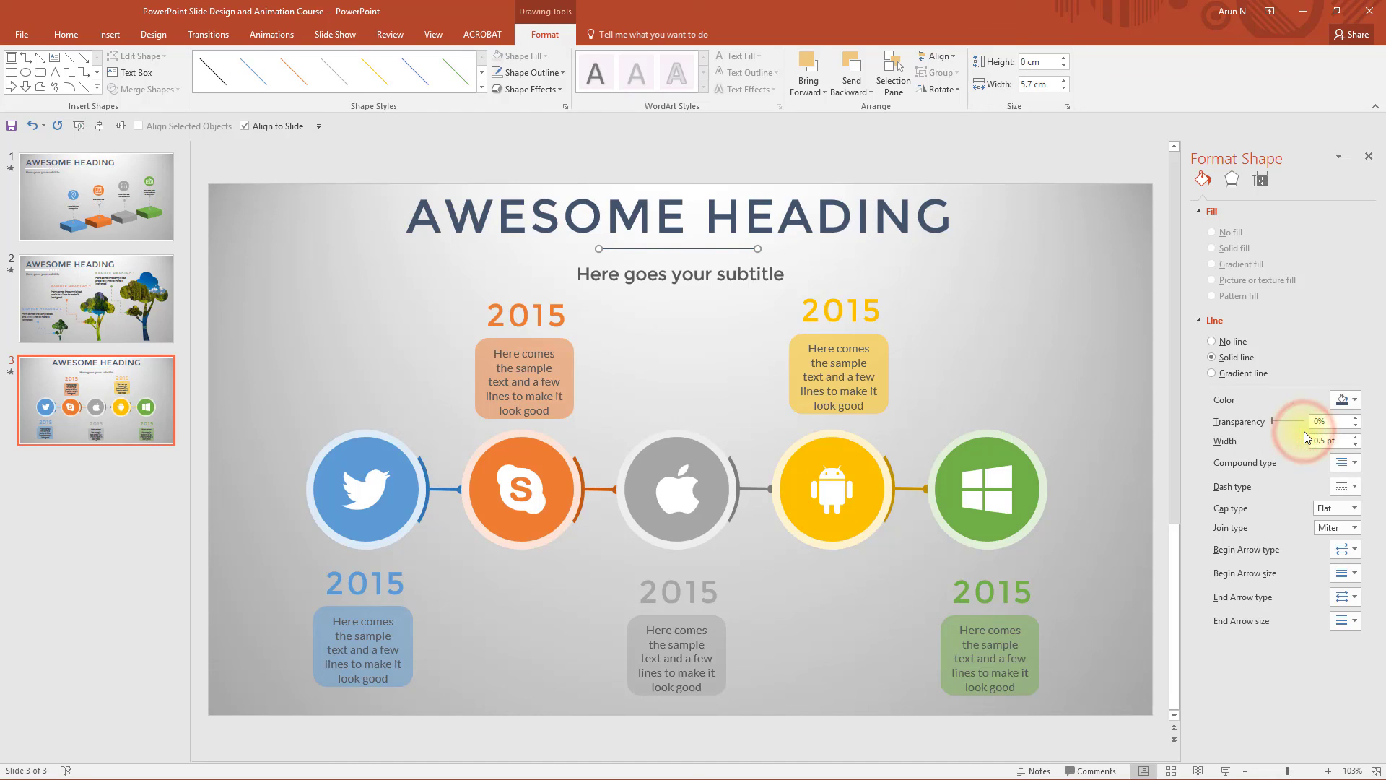
pyautogui.click(1356, 438)
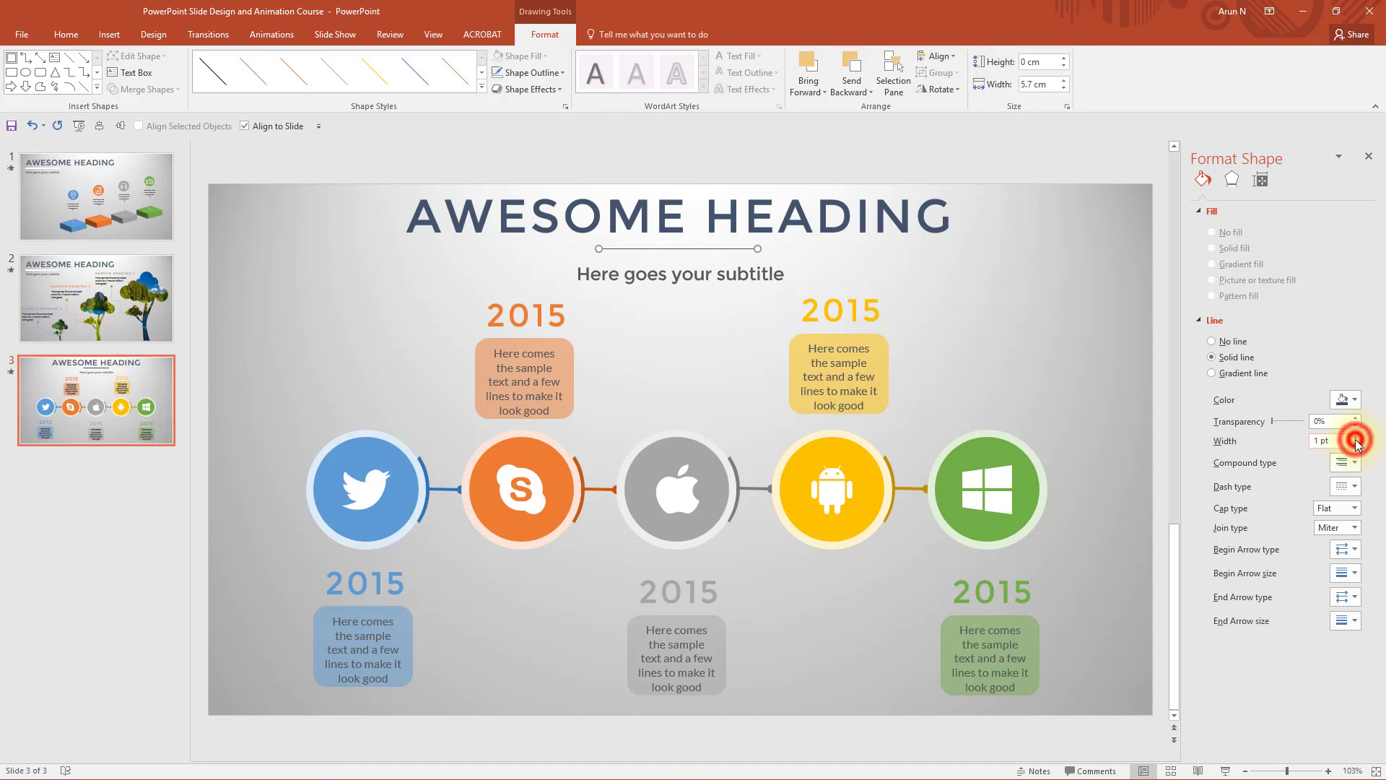
pyautogui.click(1356, 437)
pyautogui.click(1355, 438)
pyautogui.click(1355, 438)
pyautogui.click(1356, 437)
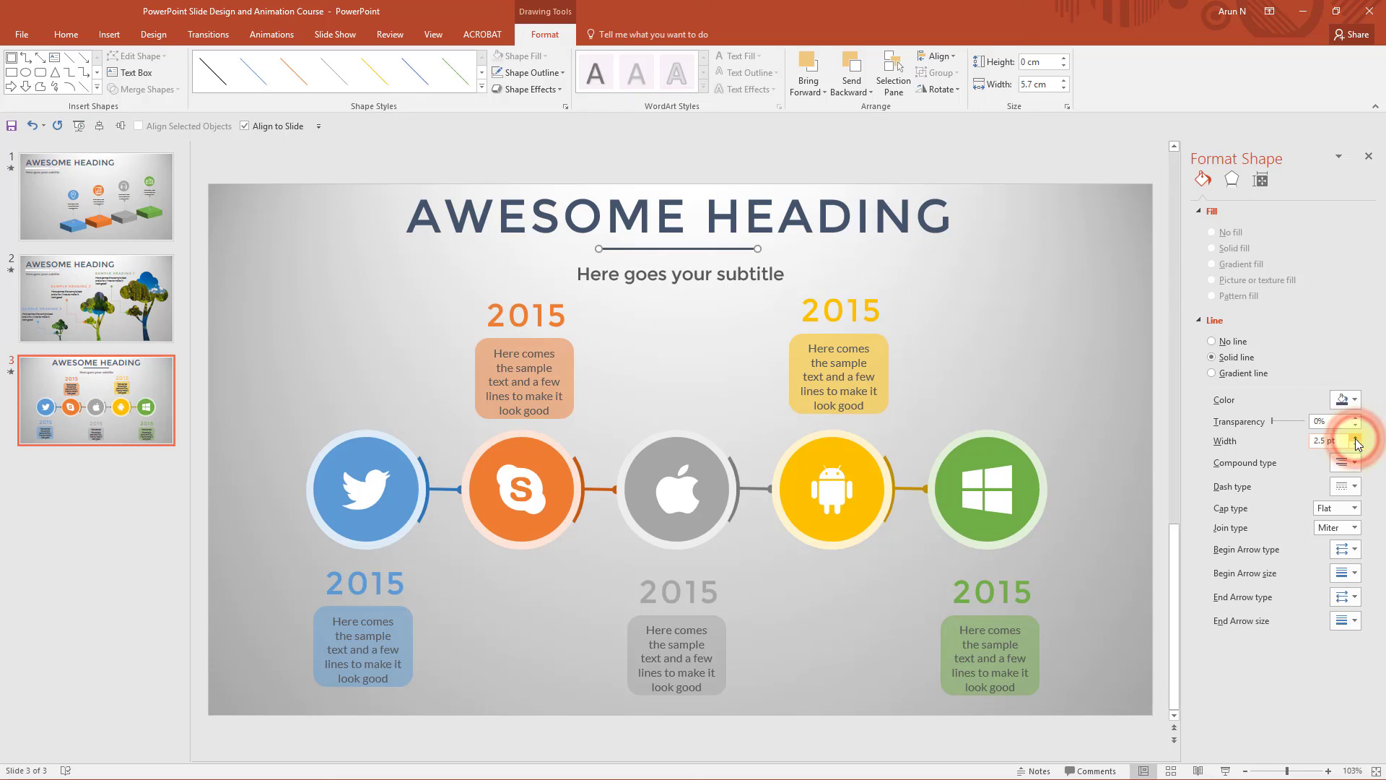
pyautogui.click(1356, 443)
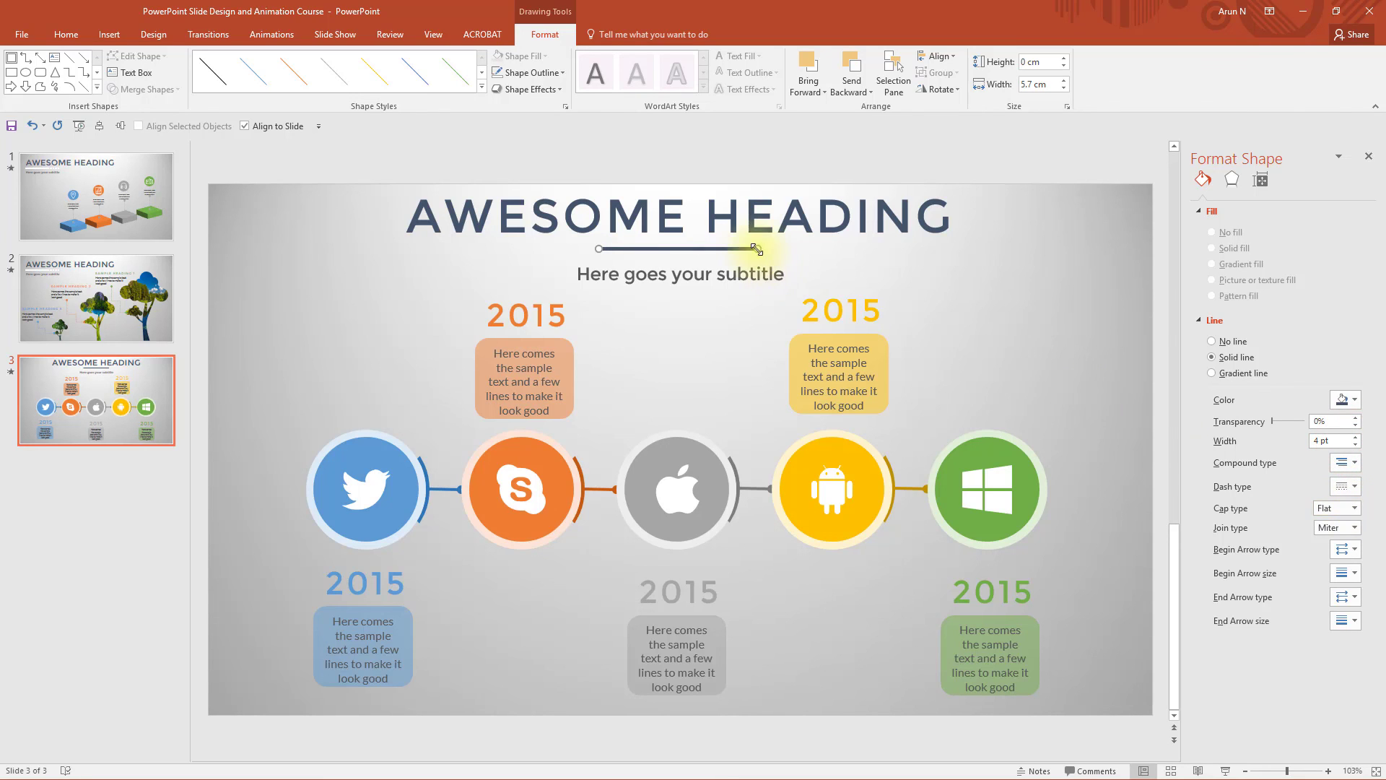
pyautogui.click(914, 278)
# Step: Give the underline rounded end caps
pyautogui.click(707, 240)
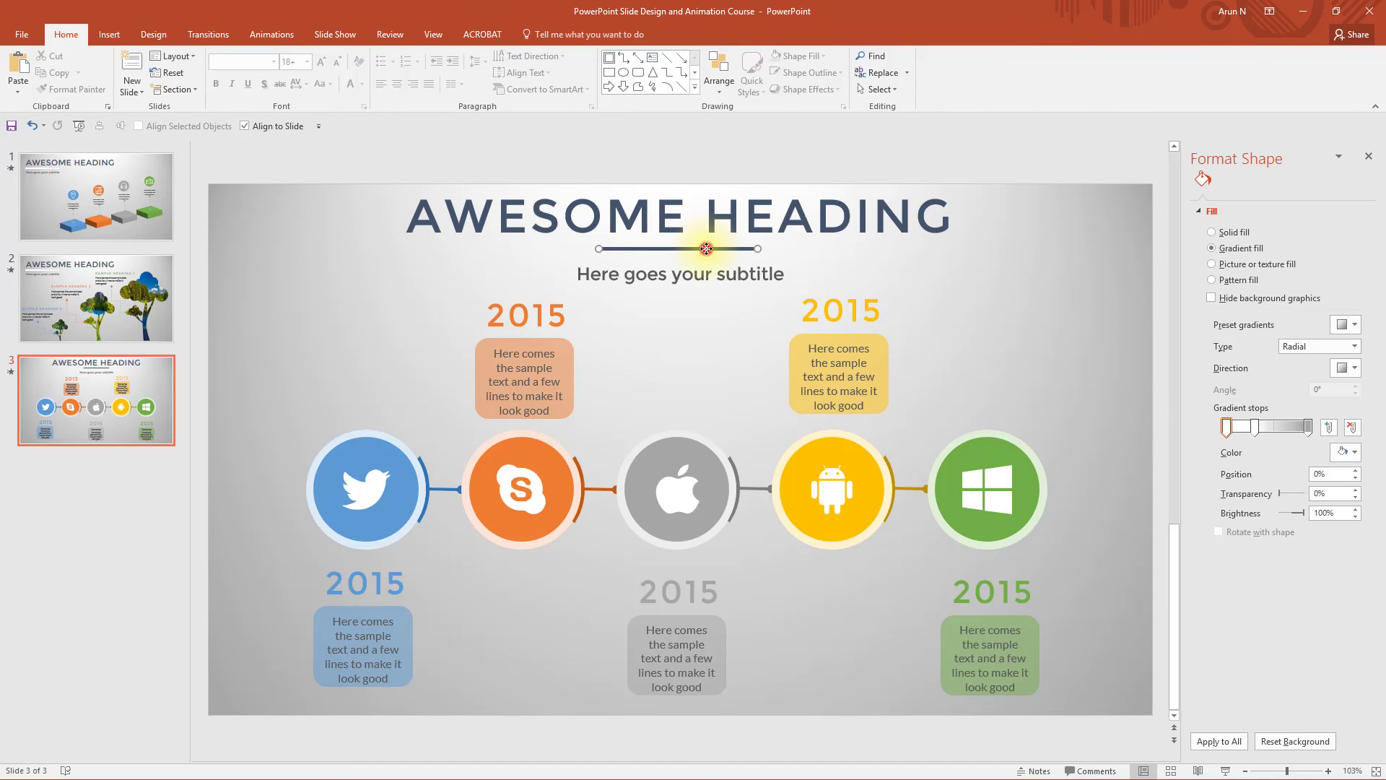
pyautogui.scroll(5, 706, 238)
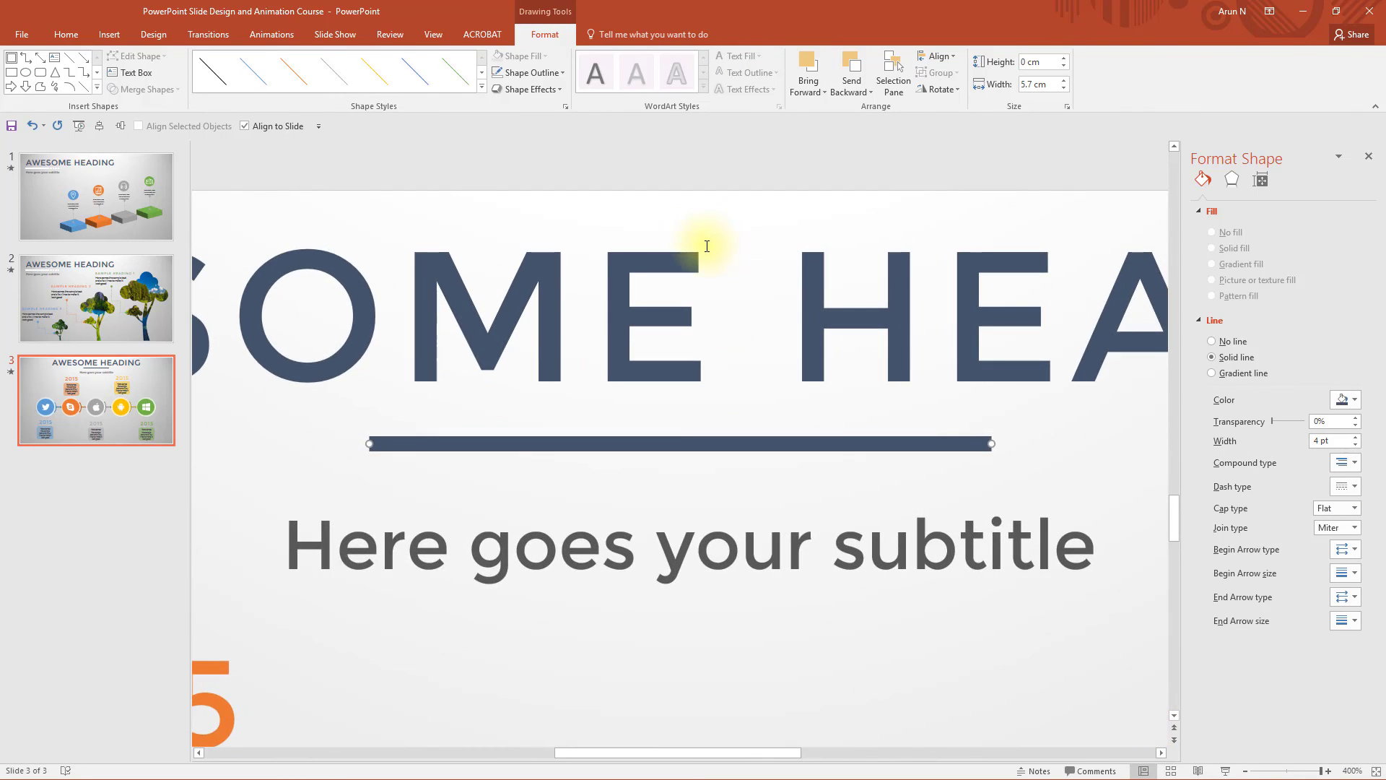
pyautogui.click(995, 462)
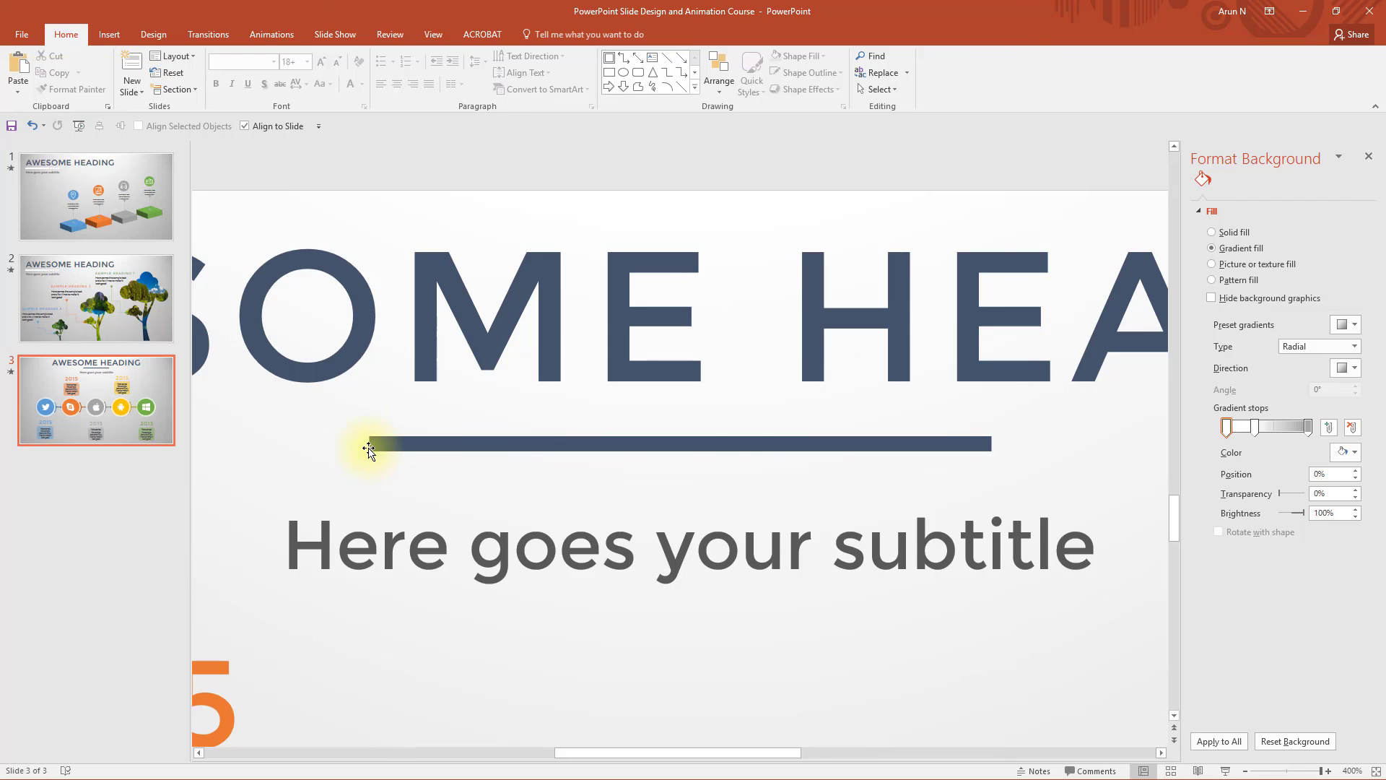
pyautogui.click(421, 445)
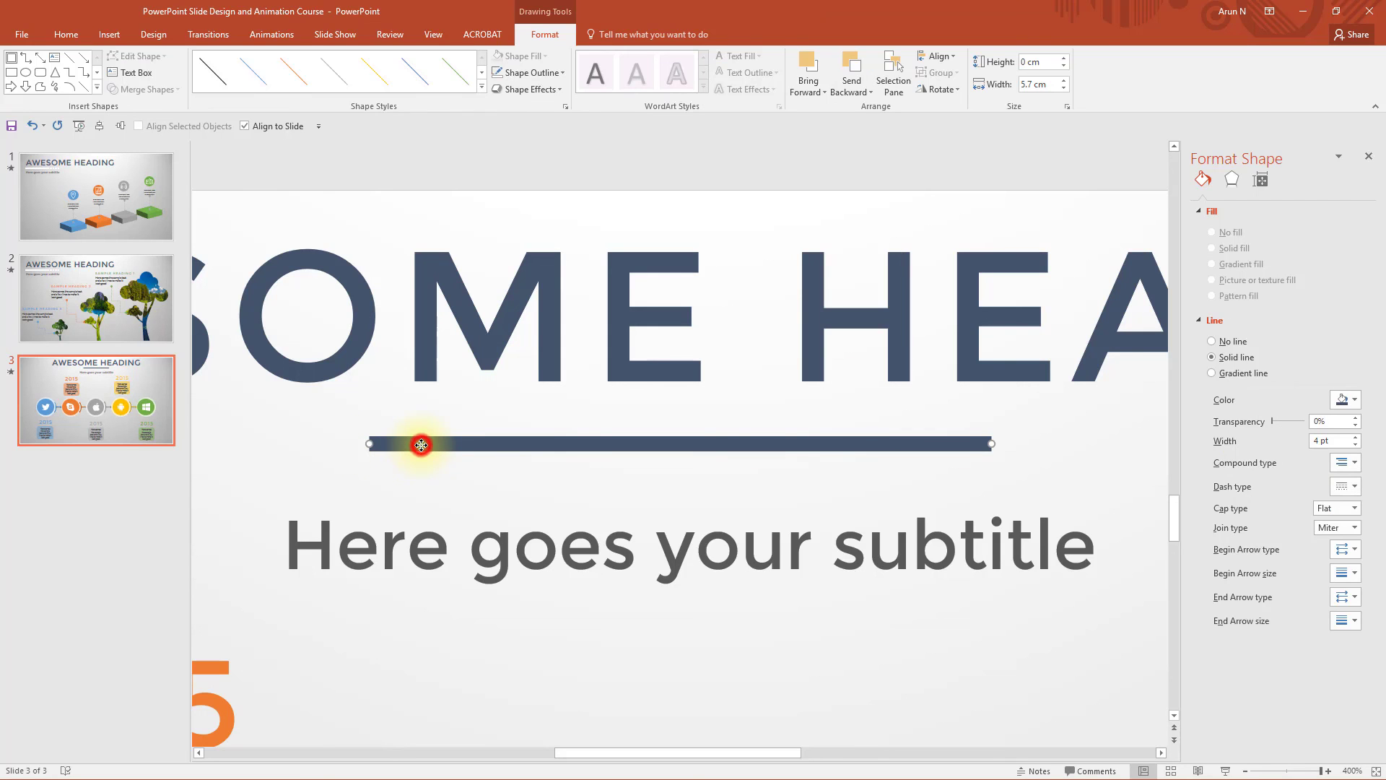
pyautogui.click(1352, 510)
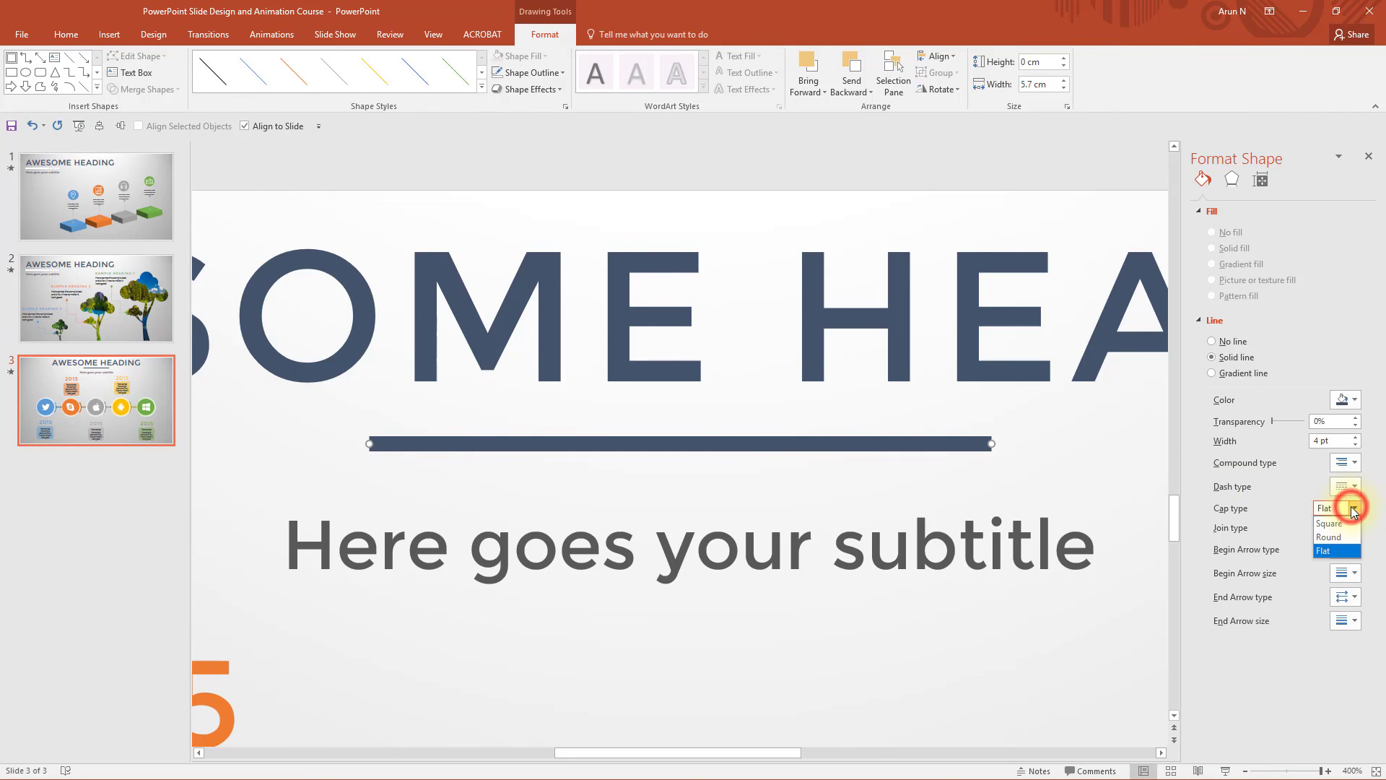
pyautogui.click(1343, 531)
pyautogui.click(1075, 468)
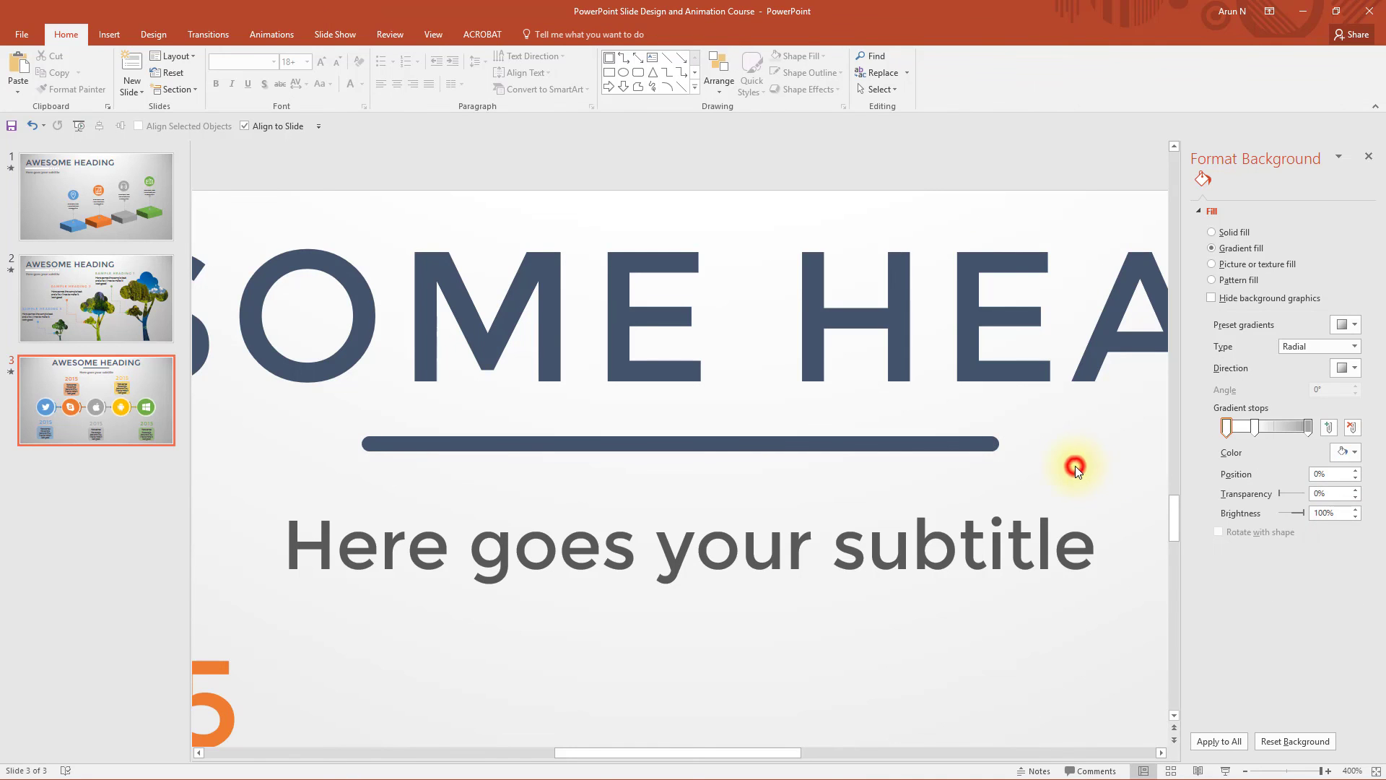
# Step: Rearrange so the subtitle sits just above the underline
pyautogui.click(905, 490)
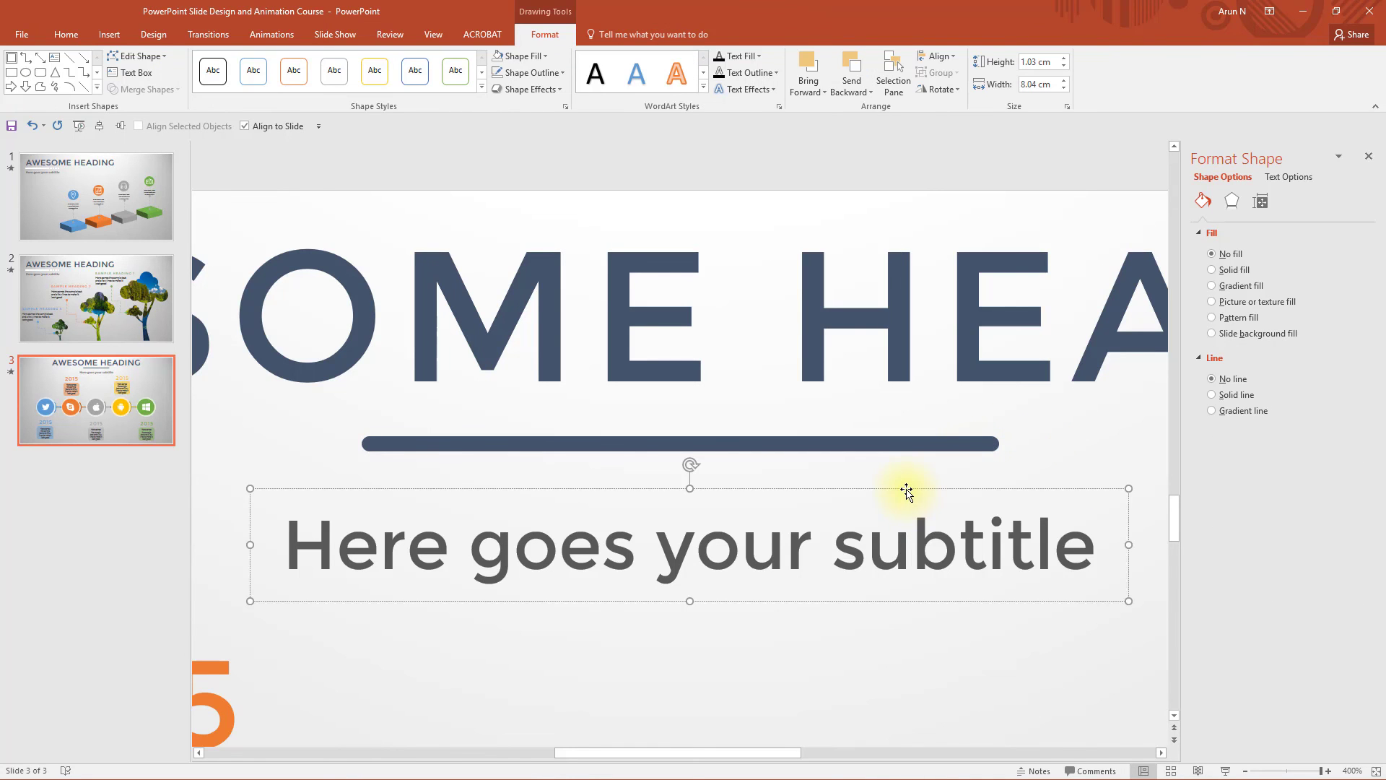
pyautogui.moveTo(905, 489); pyautogui.dragTo(903, 349)
pyautogui.moveTo(891, 445); pyautogui.dragTo(888, 546)
pyautogui.click(888, 455)
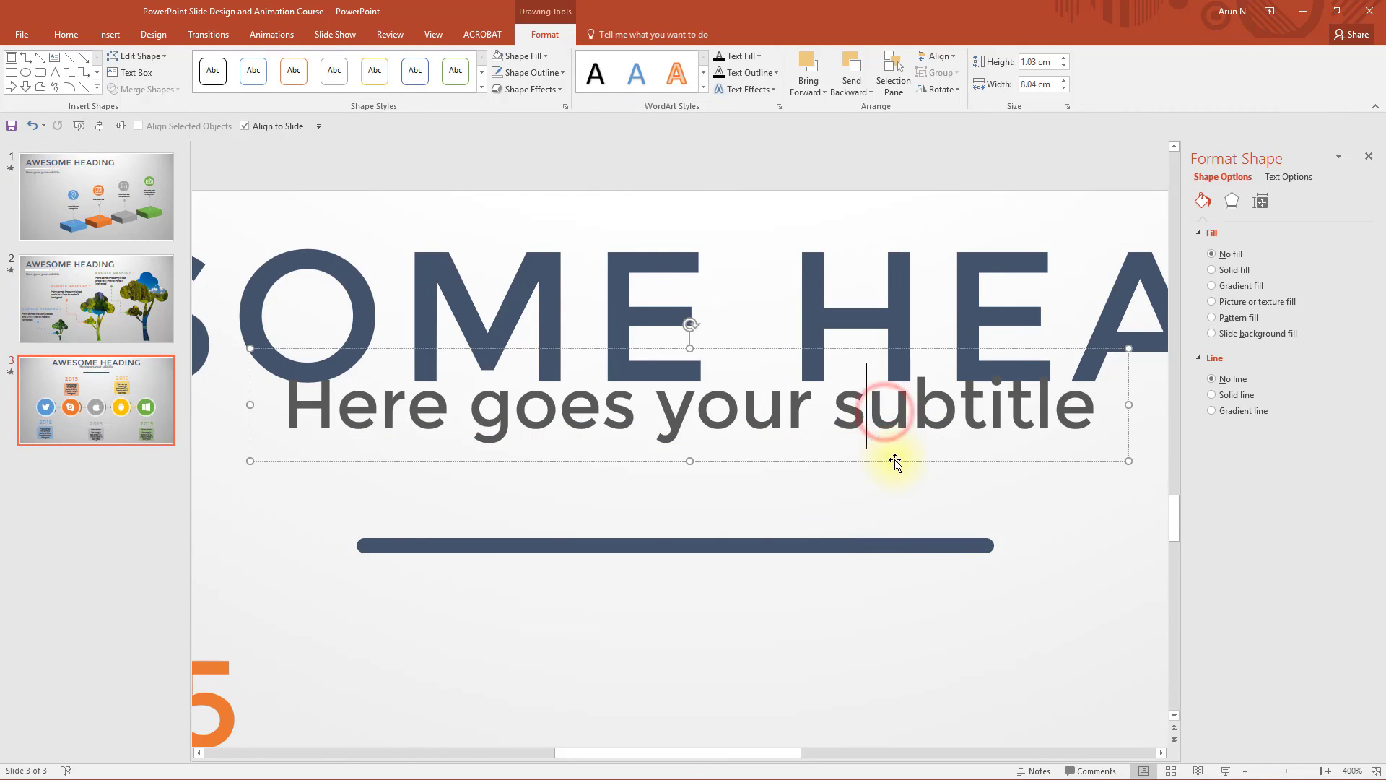
pyautogui.moveTo(891, 461); pyautogui.dragTo(875, 560)
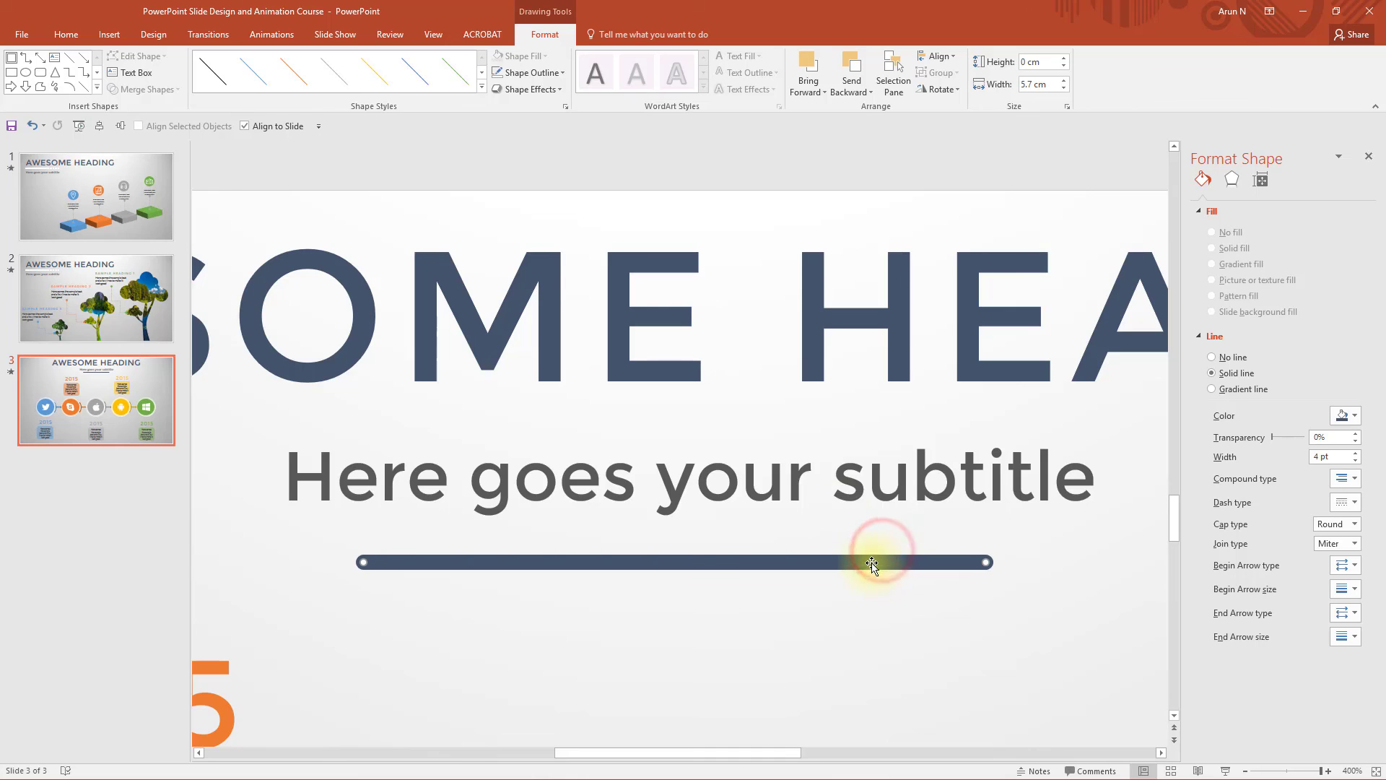
# Step: Centre-align the heading, subtitle and underline, then nudge the subtitle down slightly
pyautogui.keyDown('ctrl'); pyautogui.scroll(-5, 829, 498); pyautogui.keyUp('ctrl')
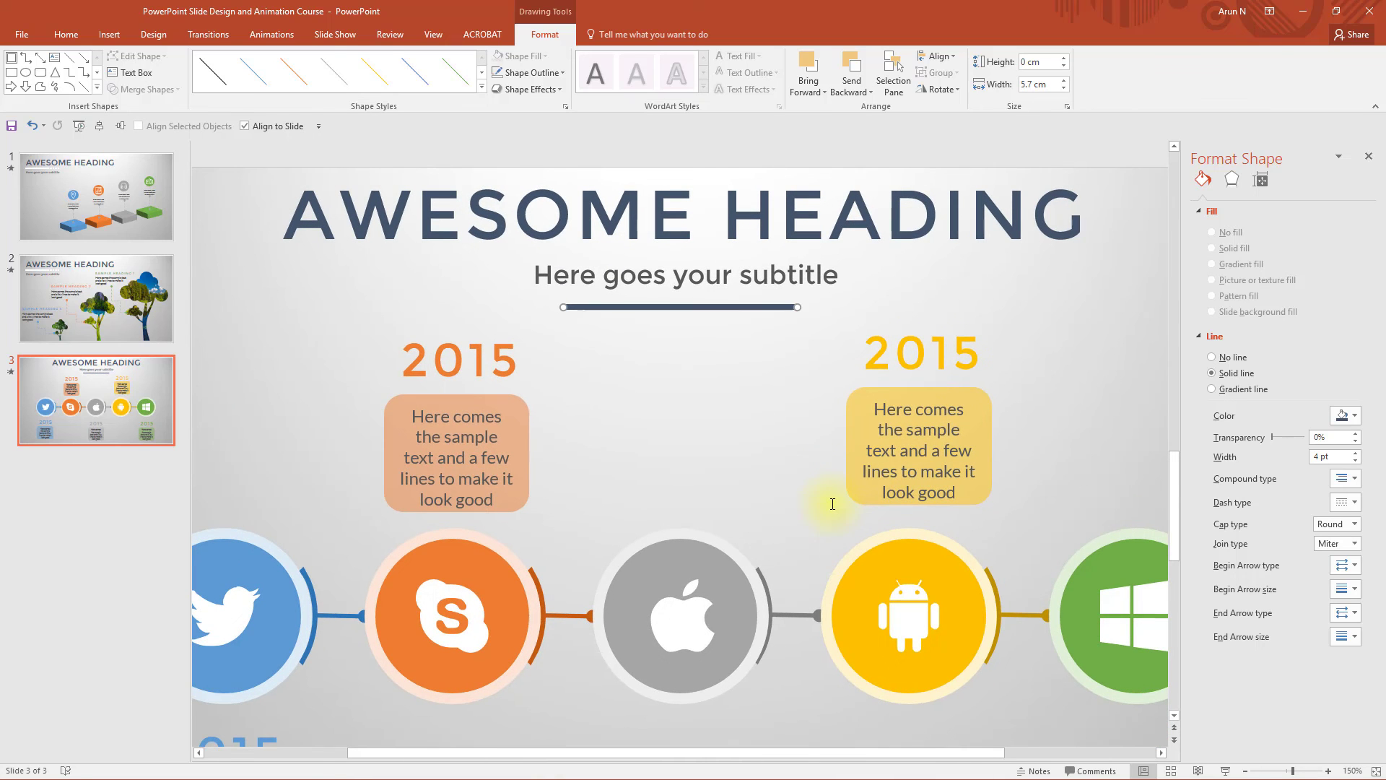
pyautogui.click(765, 278)
pyautogui.keyDown('shift'); pyautogui.click(791, 233); pyautogui.keyUp('shift')
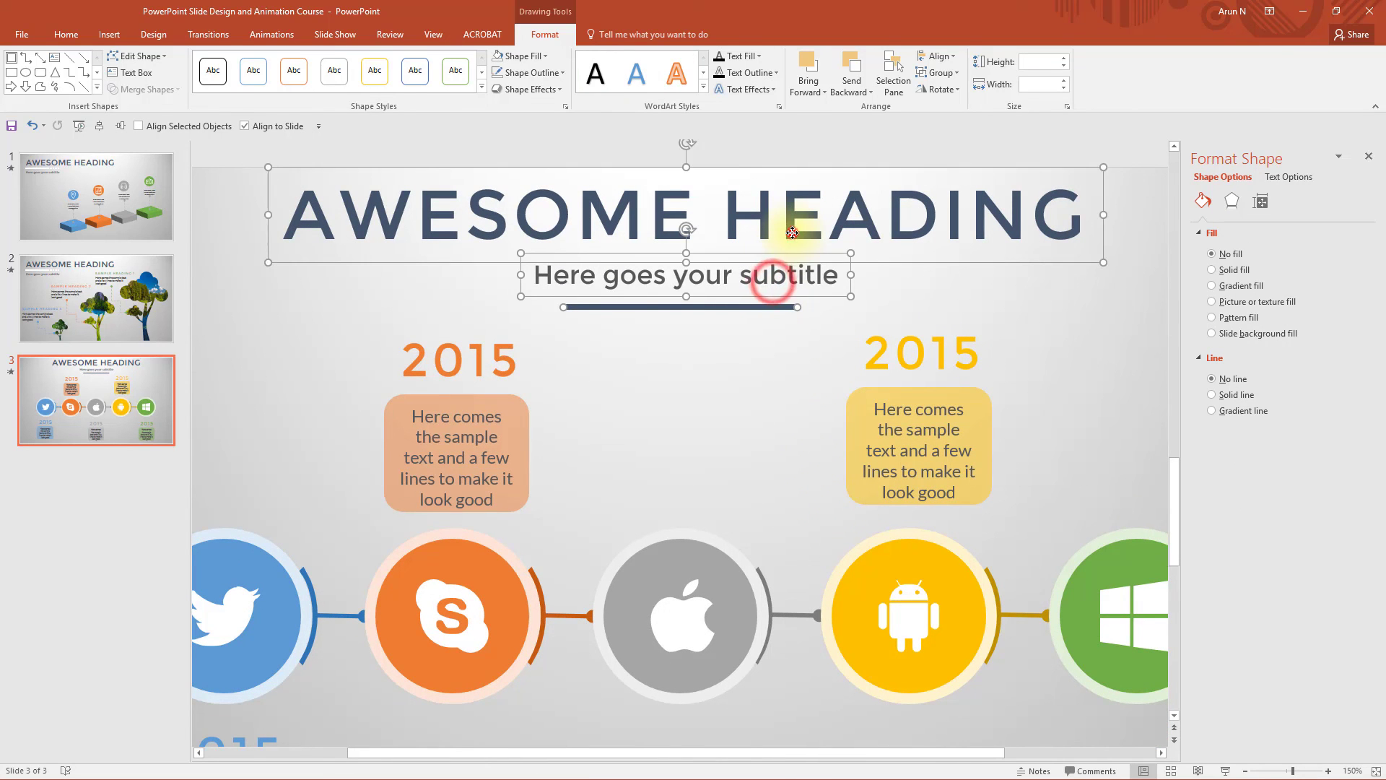
pyautogui.click(99, 127)
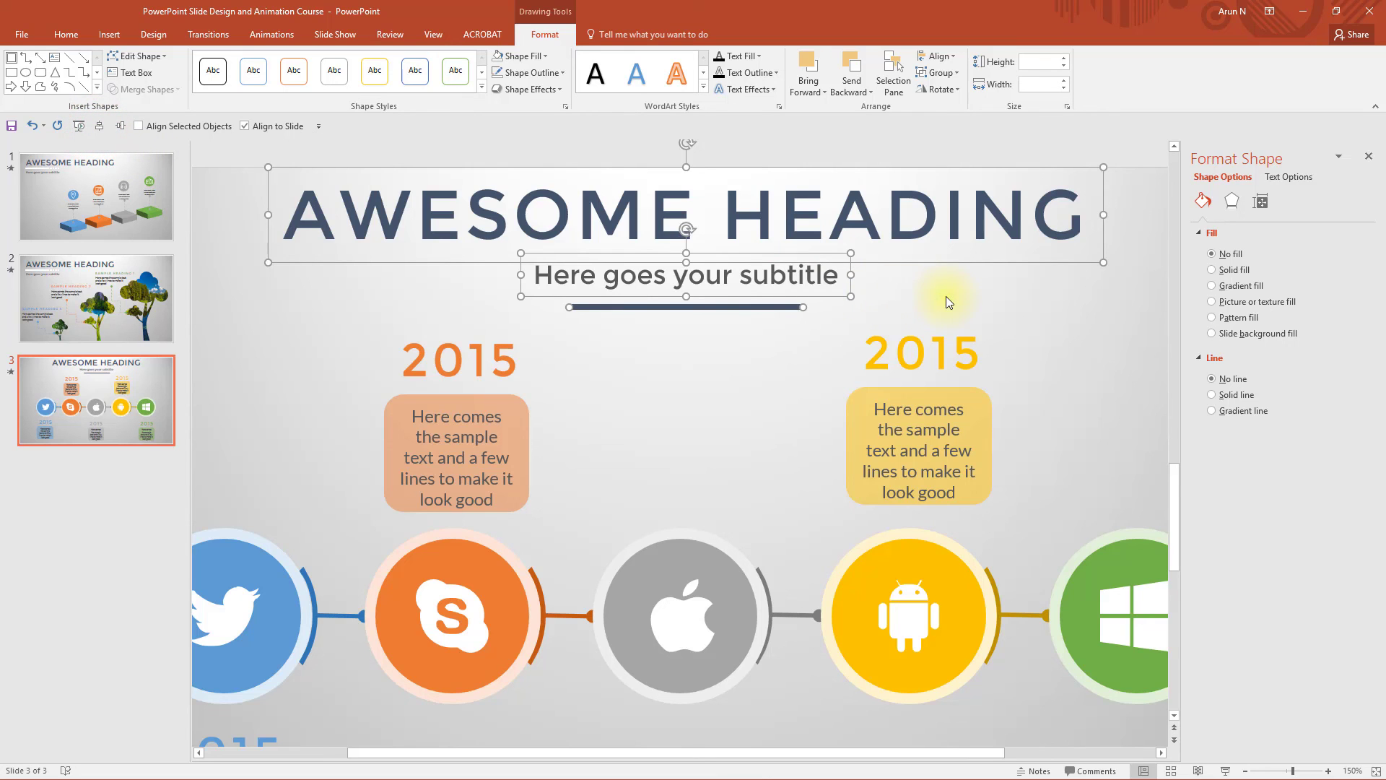
pyautogui.click(831, 297)
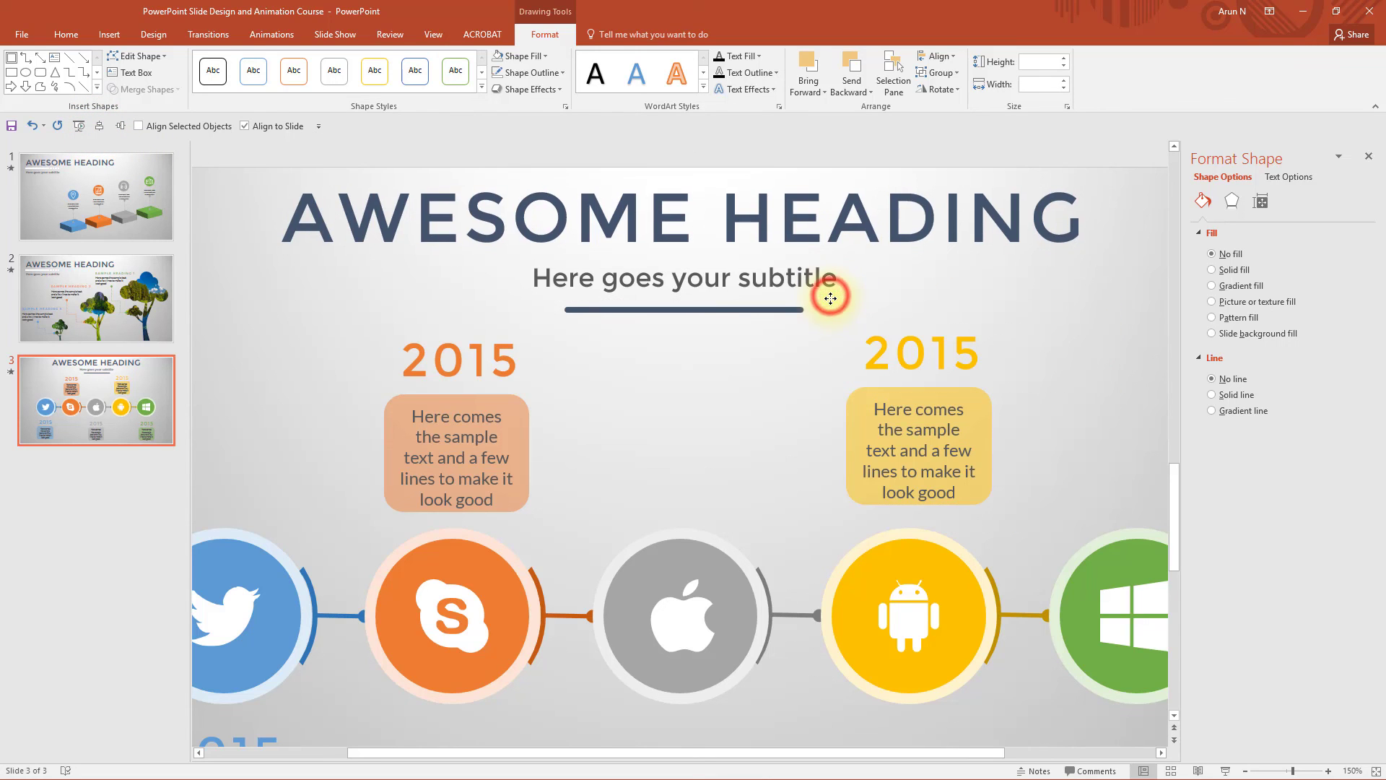
pyautogui.click(732, 295)
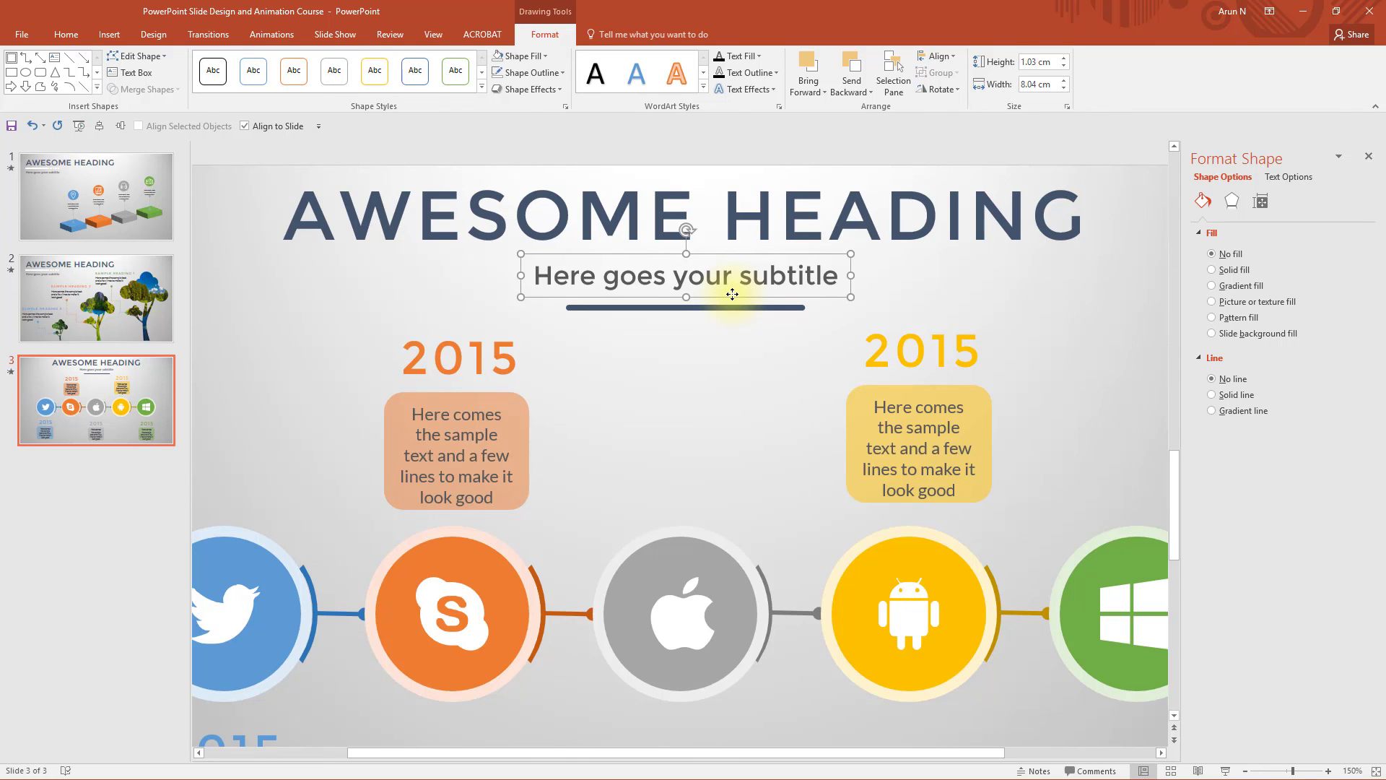
pyautogui.press('Down')
pyautogui.press('Down')
pyautogui.press('Down')
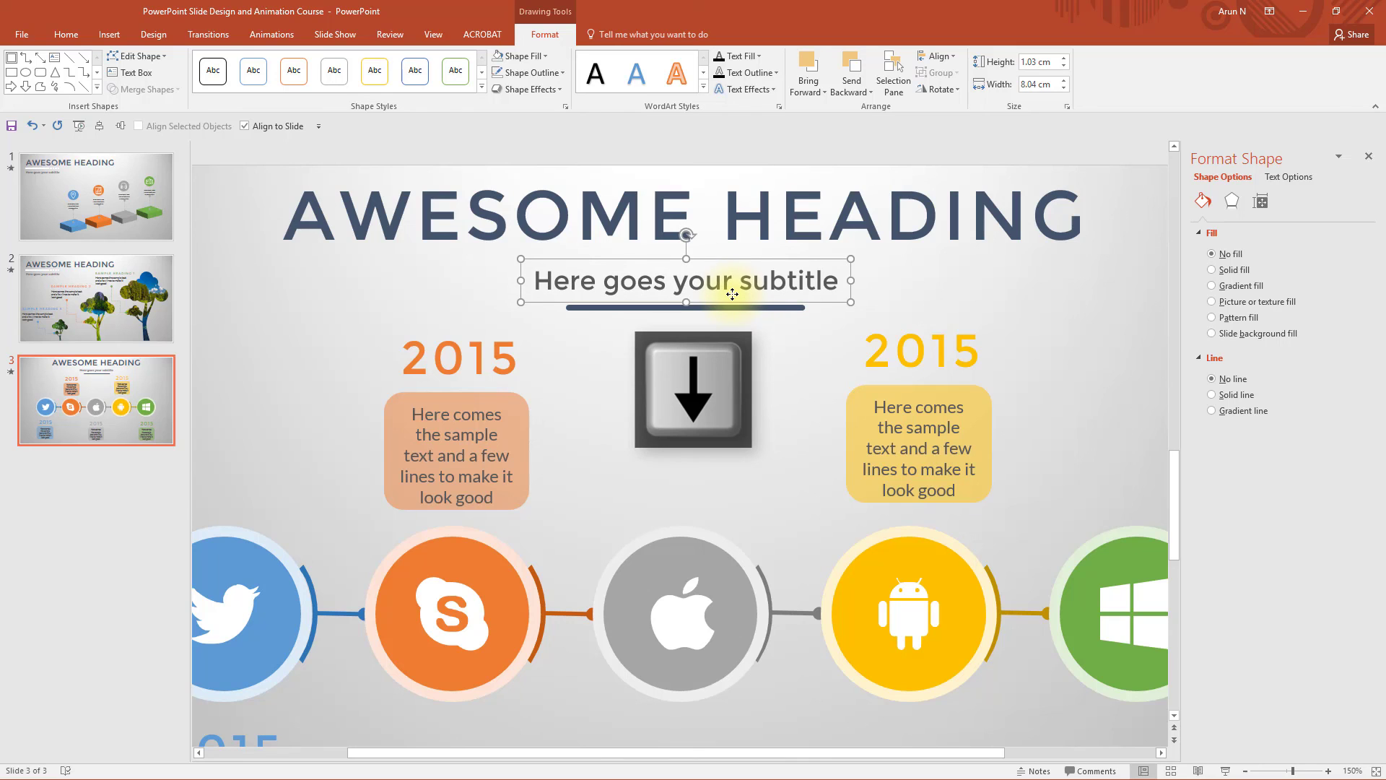
# Step: Change the orange, grey, yellow and green year labels to 2016, 2017, 2018 and 2019
pyautogui.click(576, 417)
pyautogui.scroll(-5, 575, 418)
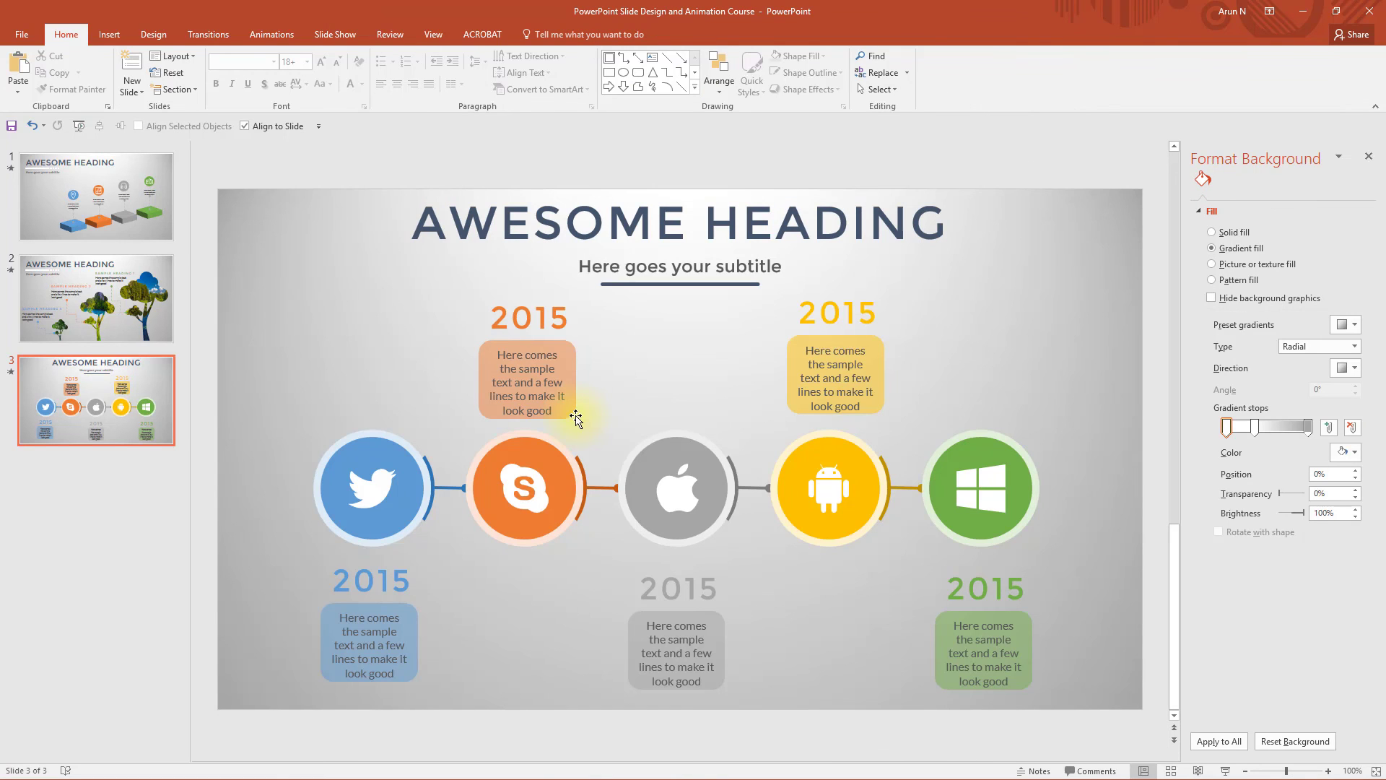
pyautogui.click(561, 317)
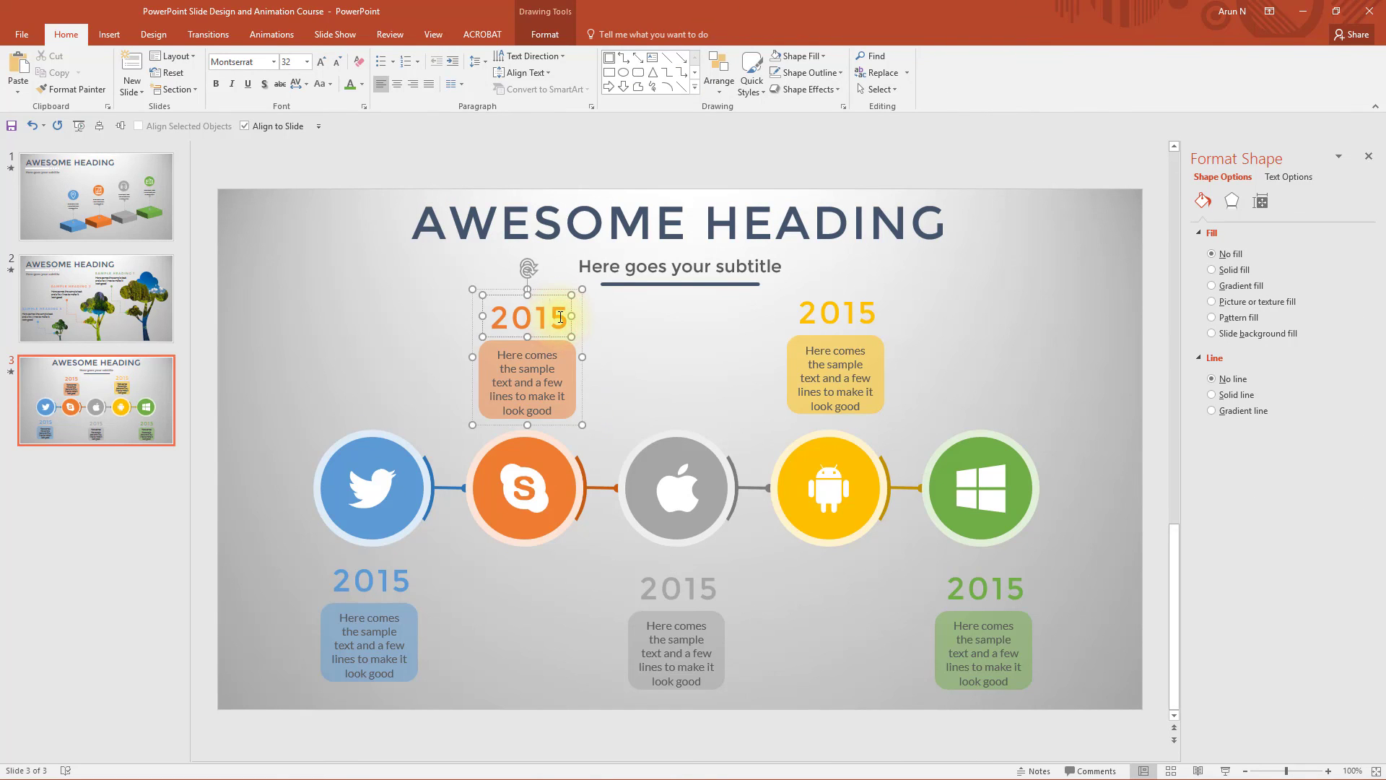
pyautogui.press('Delete')
pyautogui.write('6')
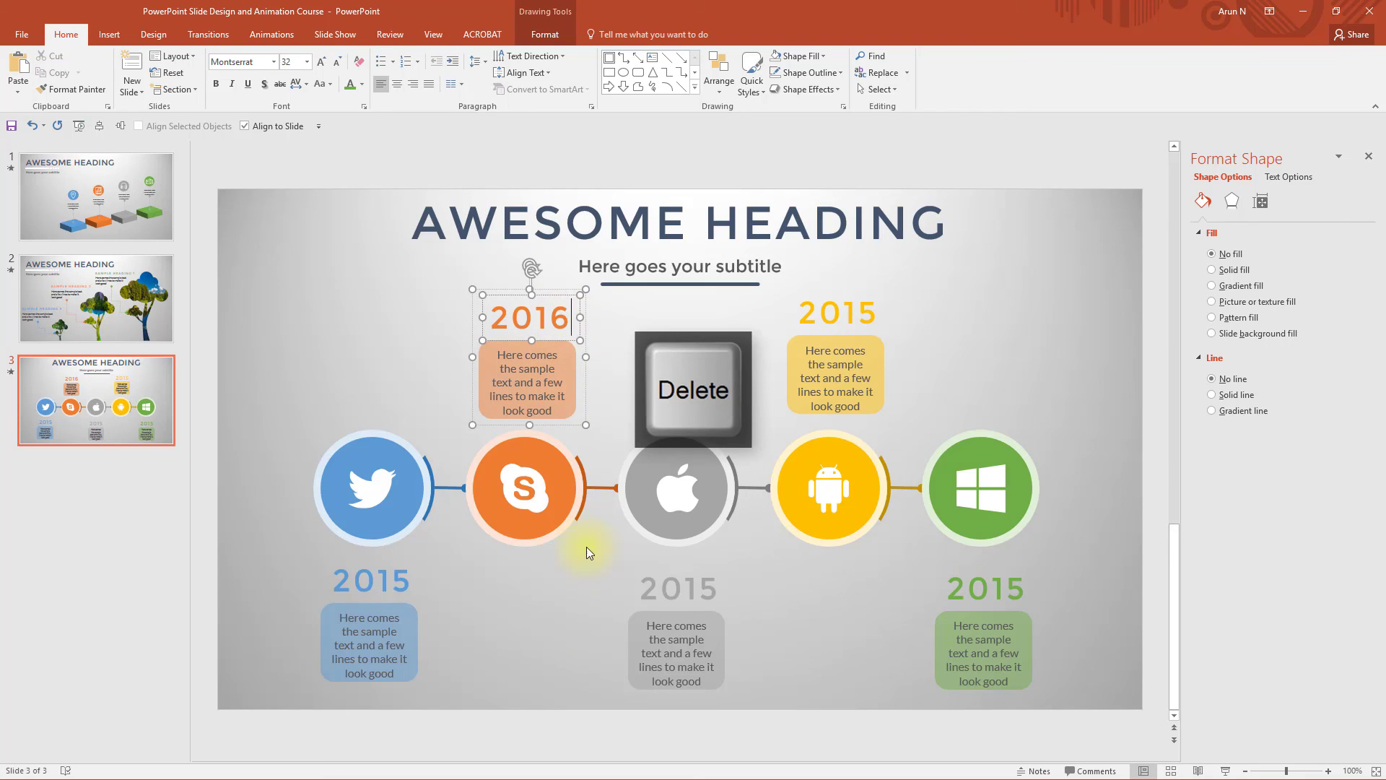
pyautogui.click(706, 578)
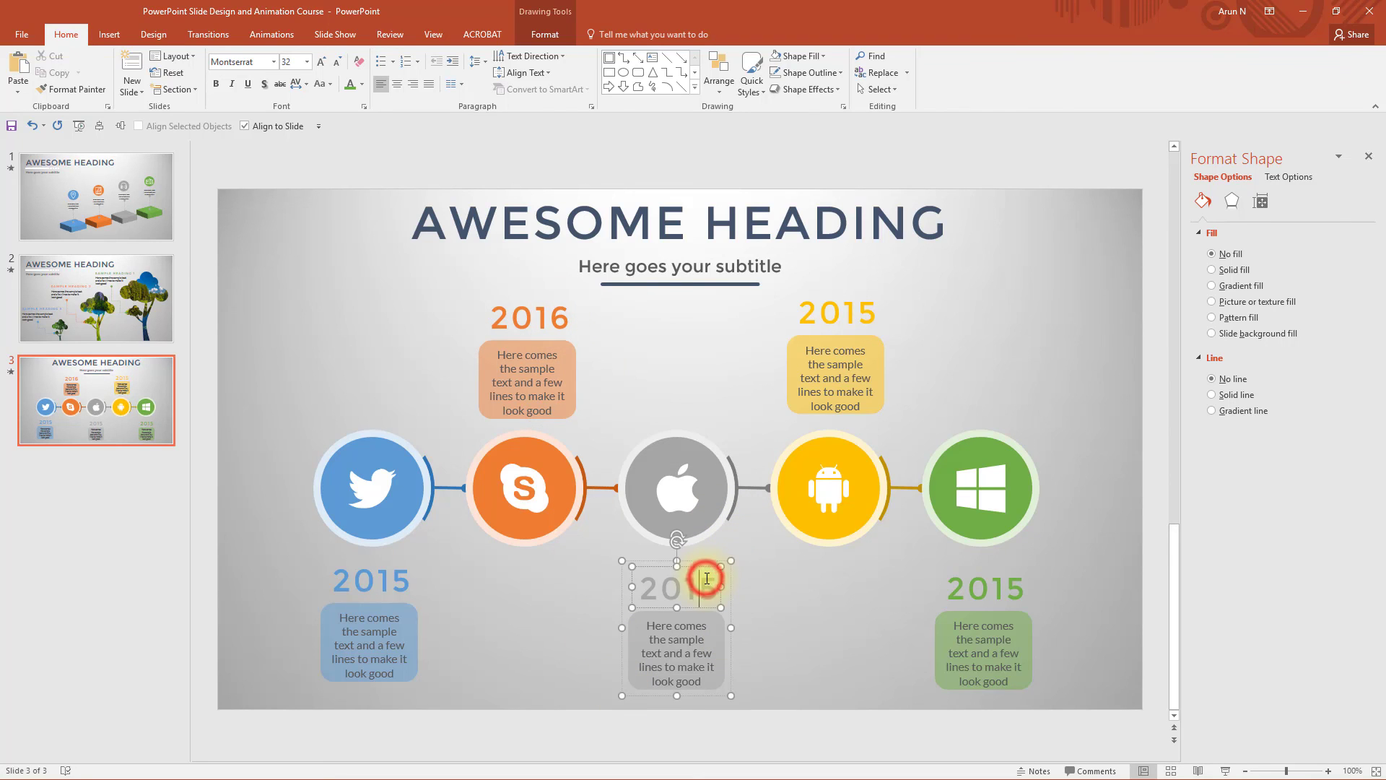
pyautogui.press('Delete')
pyautogui.write('7')
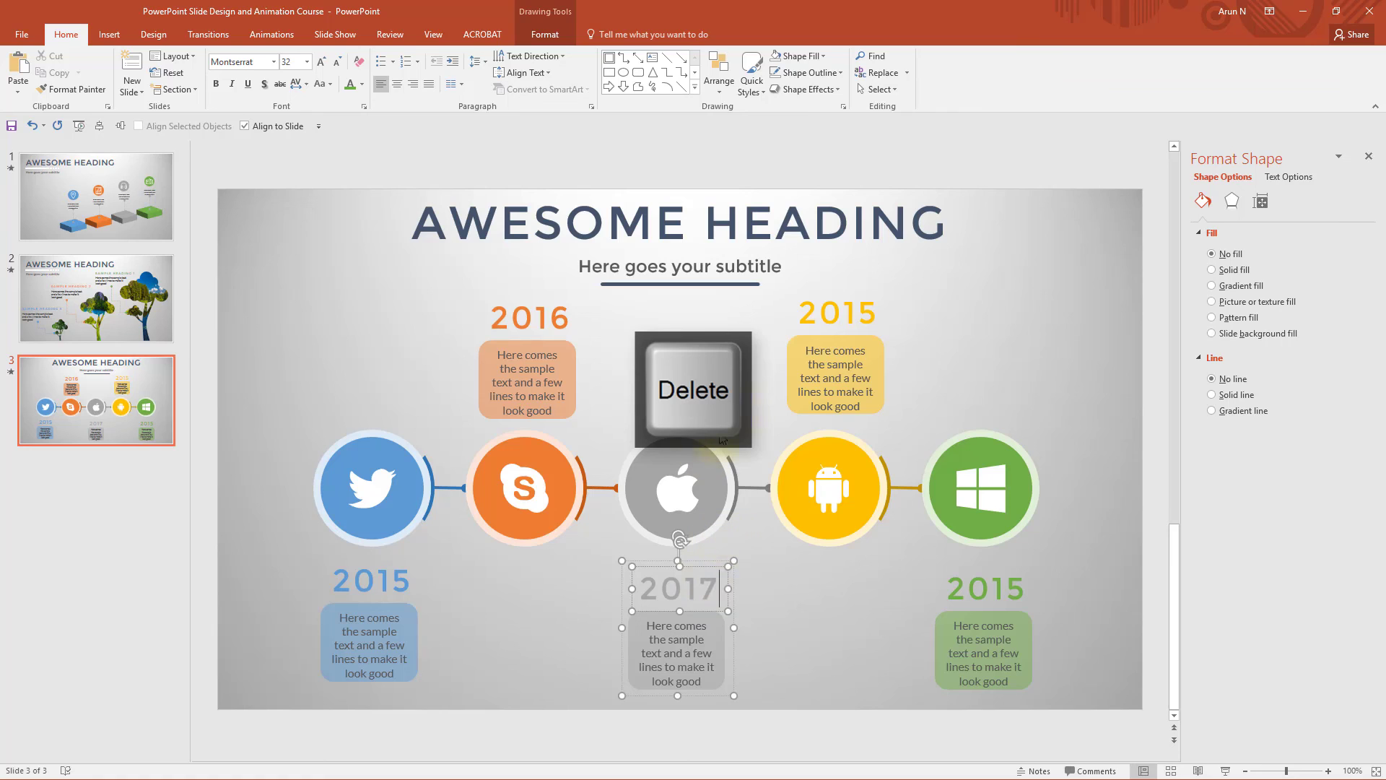
pyautogui.click(867, 311)
pyautogui.press('Delete')
pyautogui.write('8')
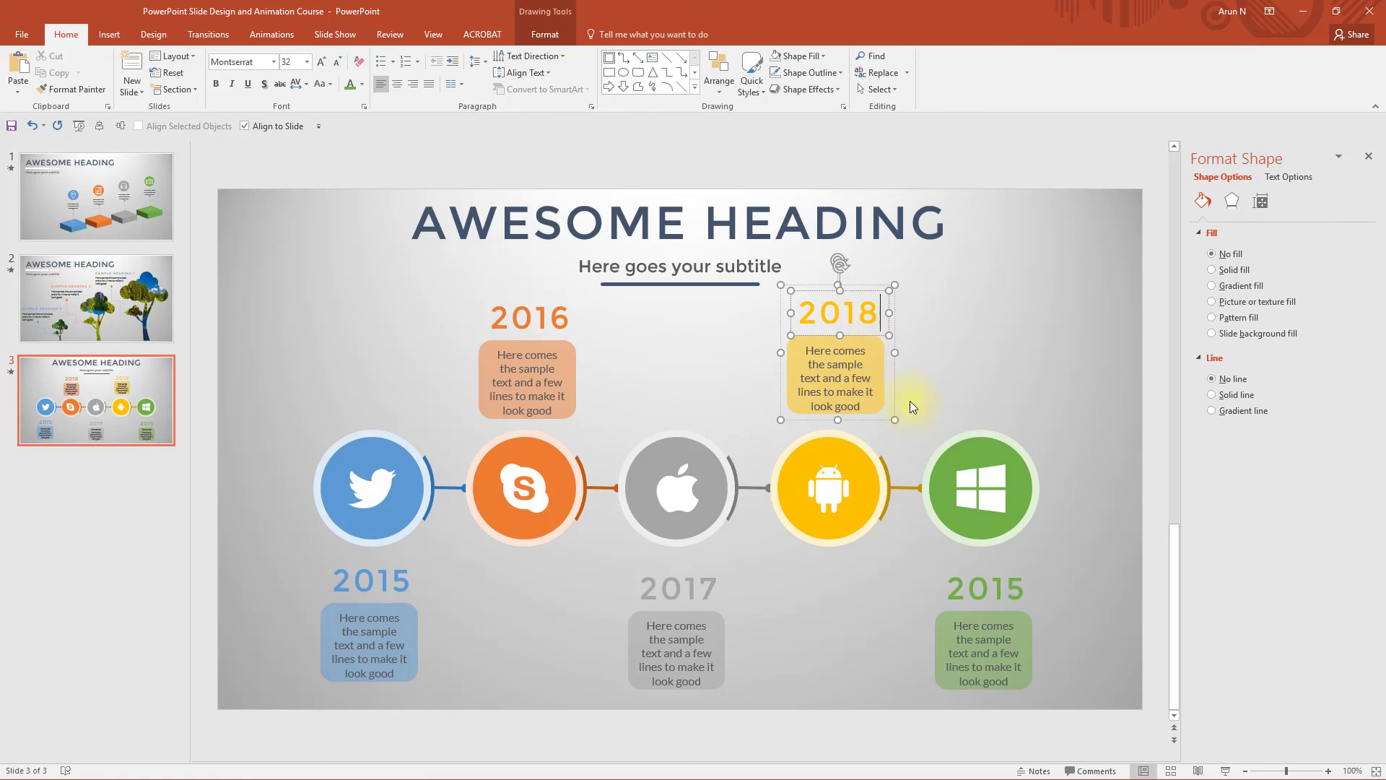
pyautogui.click(1012, 589)
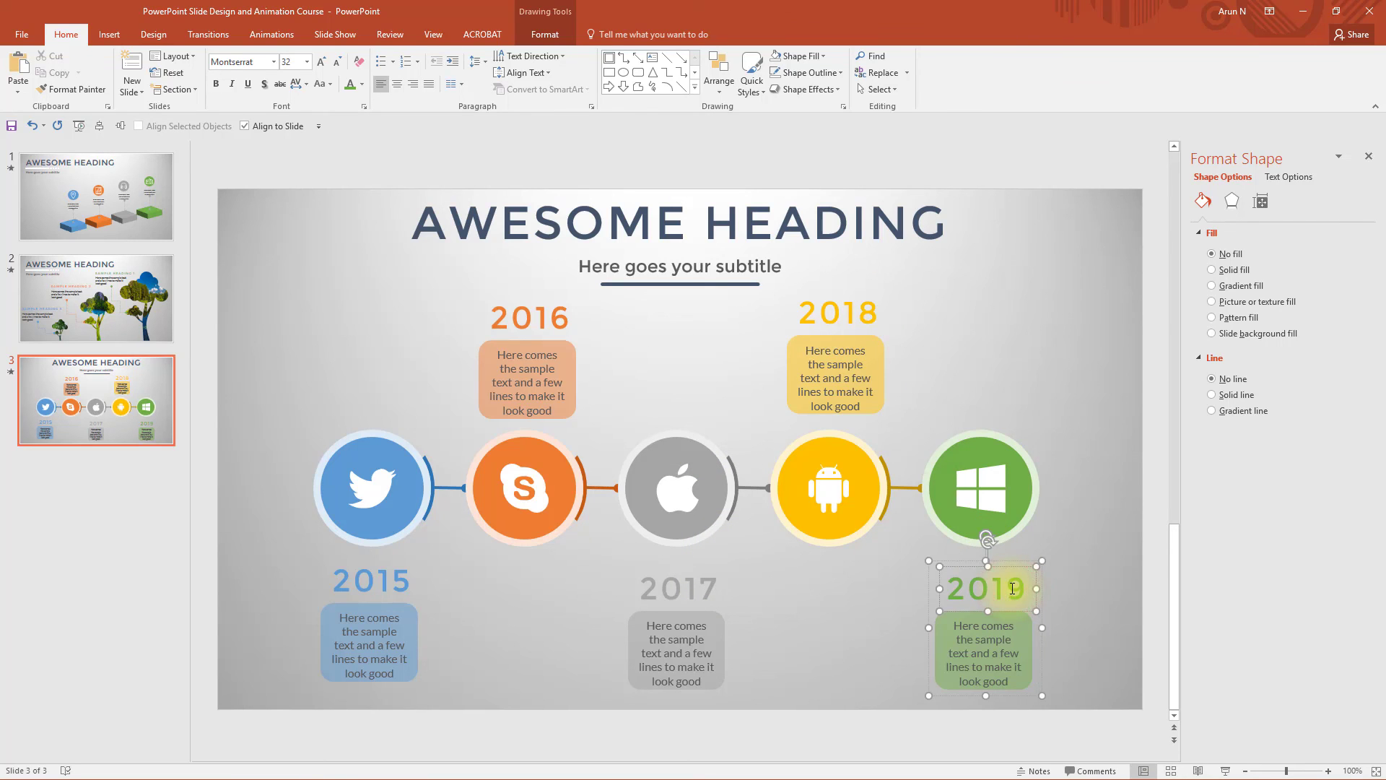
pyautogui.click(1084, 564)
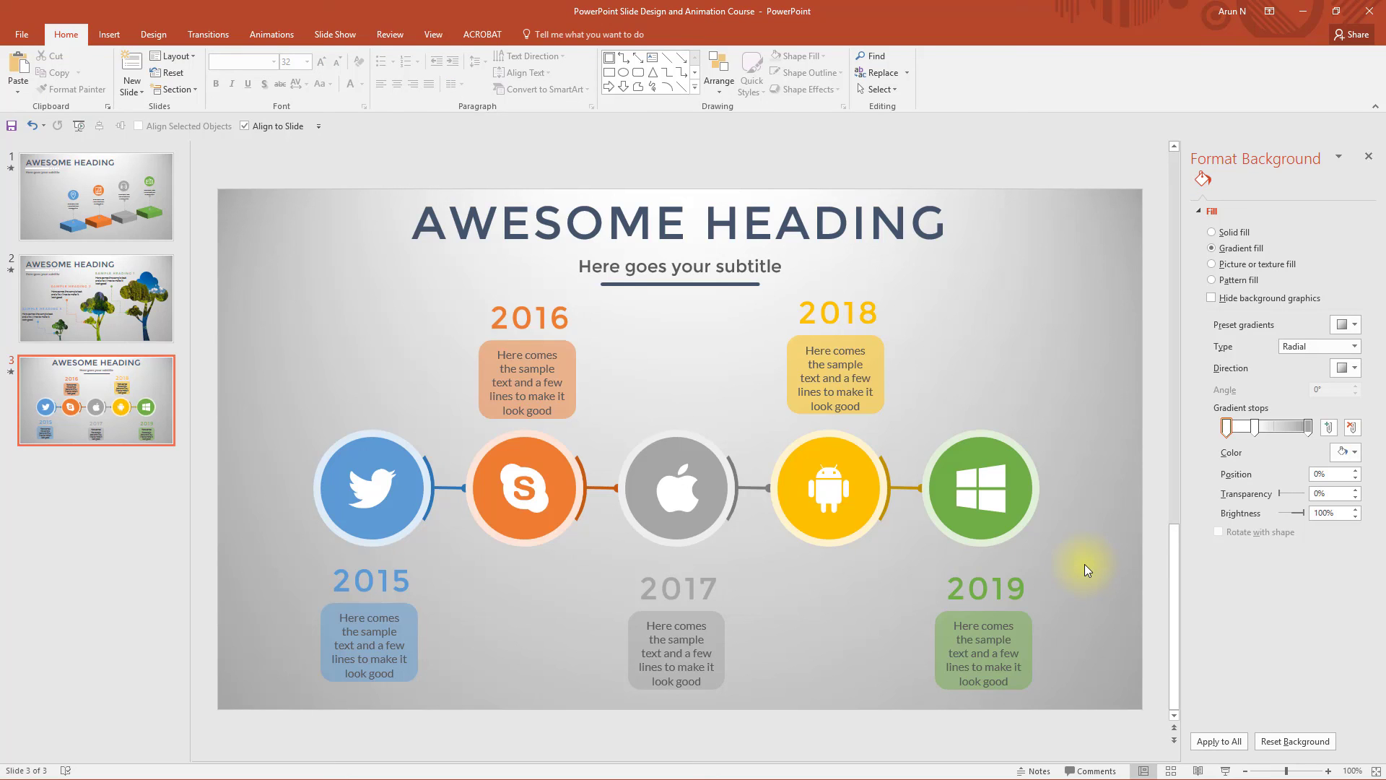